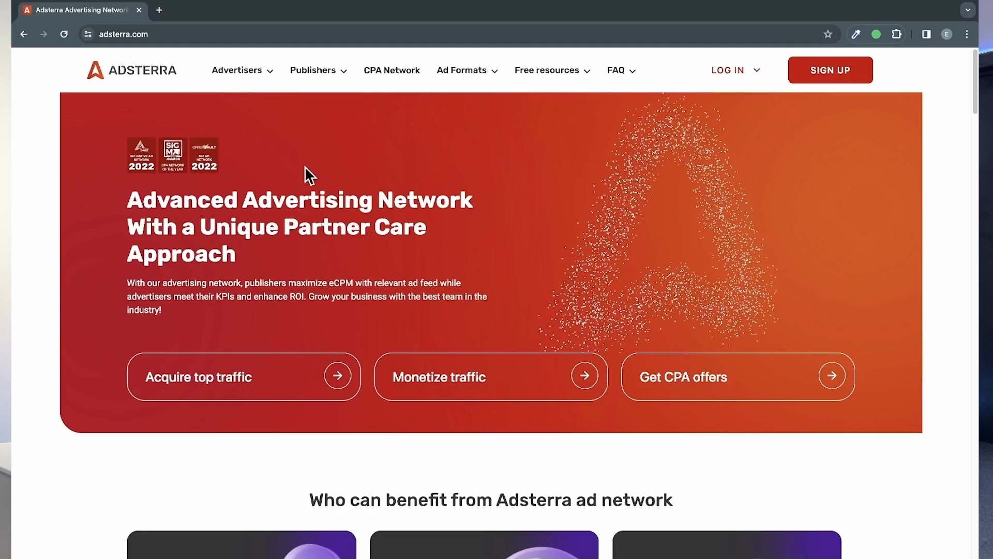
# Step: Examine the Adsterra homepage, including who benefits from the network, the Your Growth Area figures and the reasons to choose it
pyautogui.scroll(-7, 377, 461)
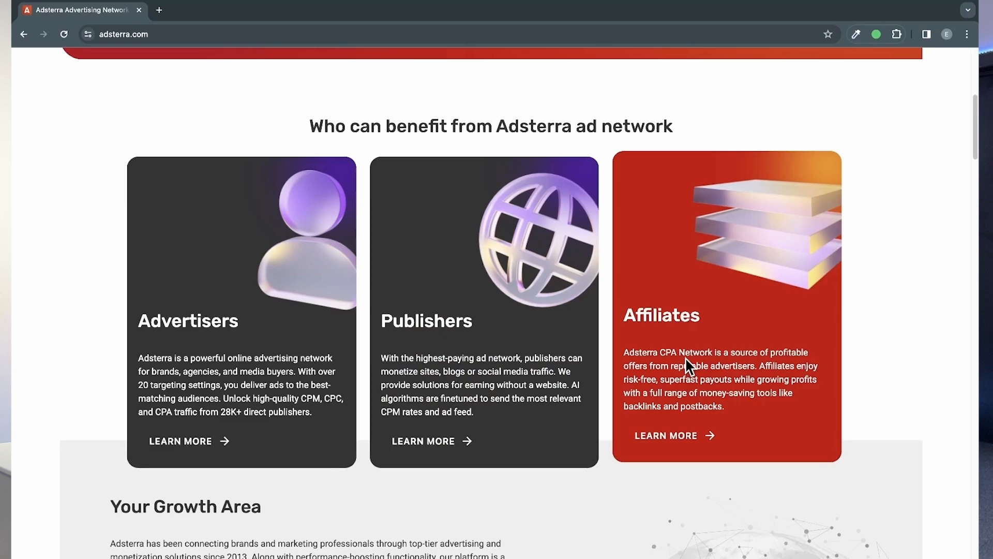
pyautogui.scroll(1, 690, 366)
pyautogui.scroll(-2, 690, 305)
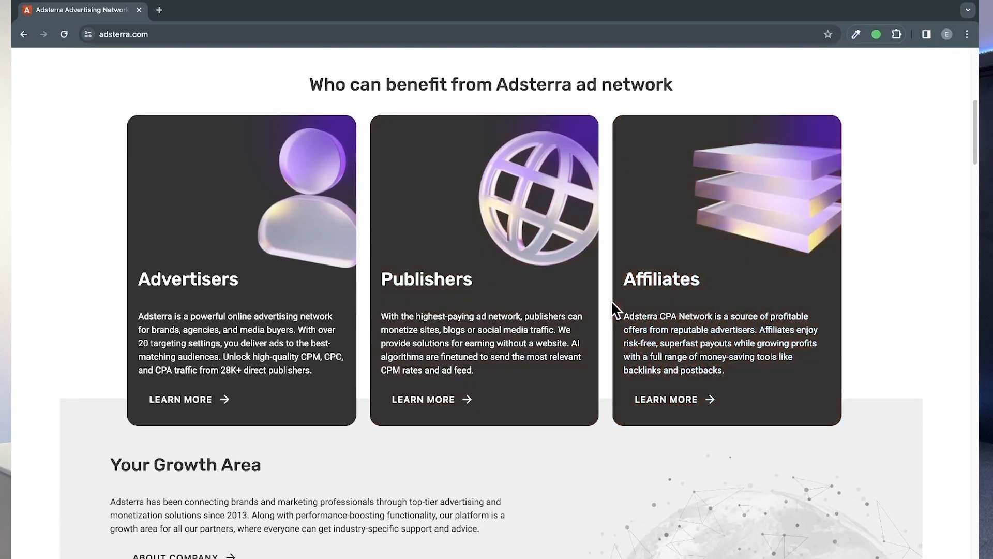
pyautogui.scroll(-3, 690, 362)
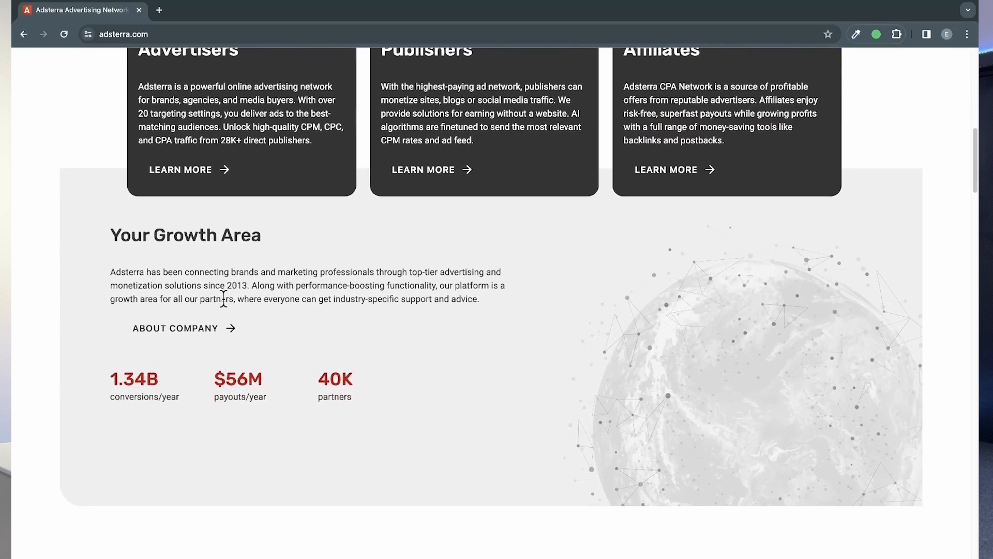
pyautogui.moveTo(203, 285); pyautogui.dragTo(247, 284)
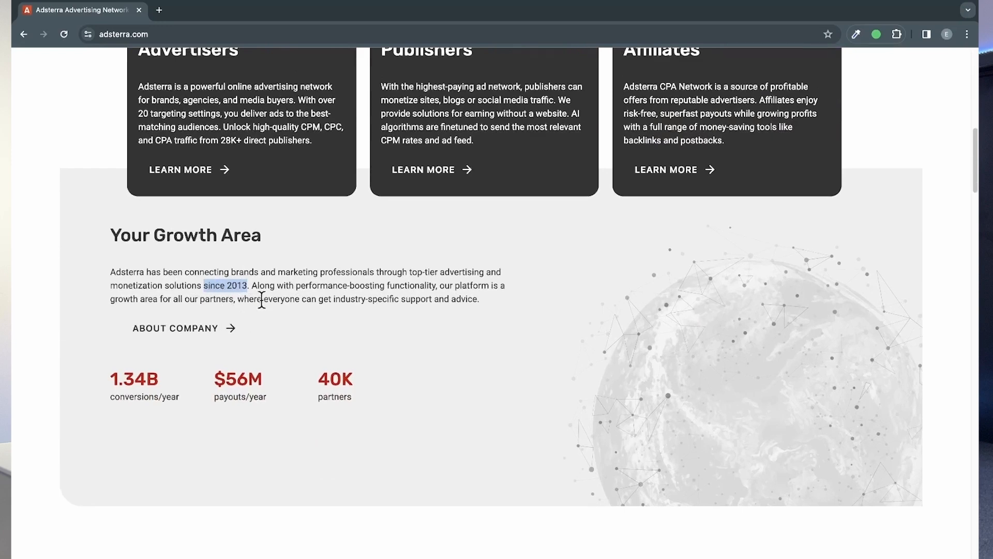
pyautogui.click(272, 321)
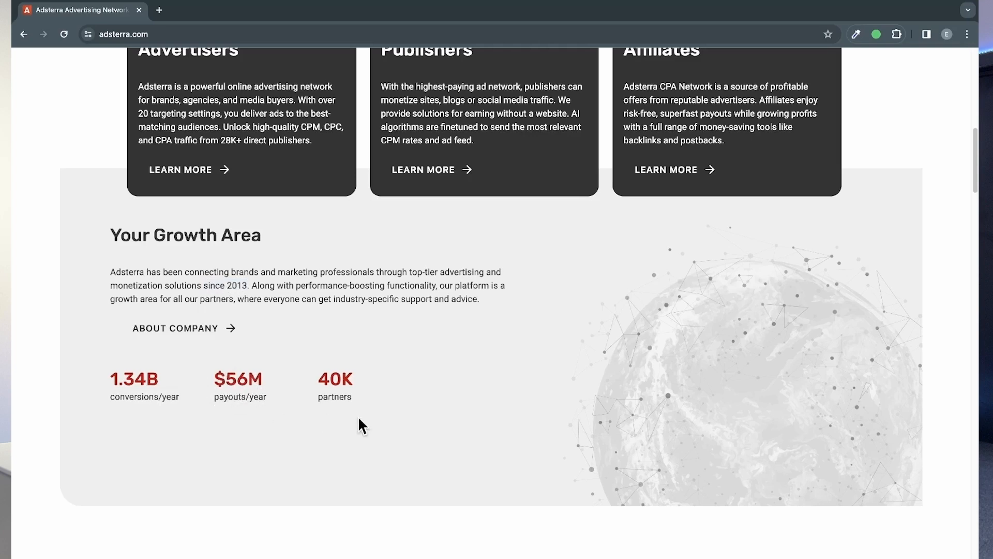
pyautogui.scroll(-1, 331, 414)
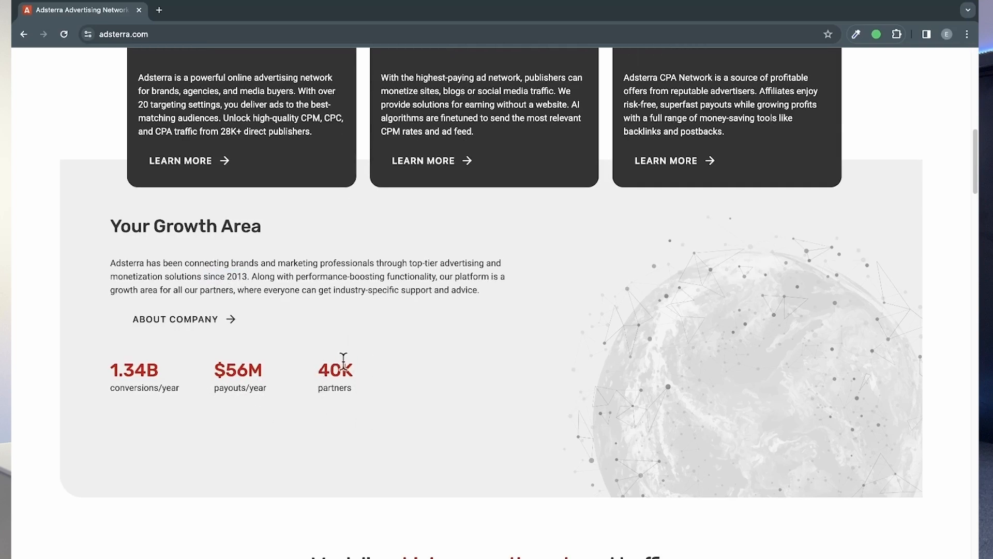
pyautogui.scroll(2, 414, 462)
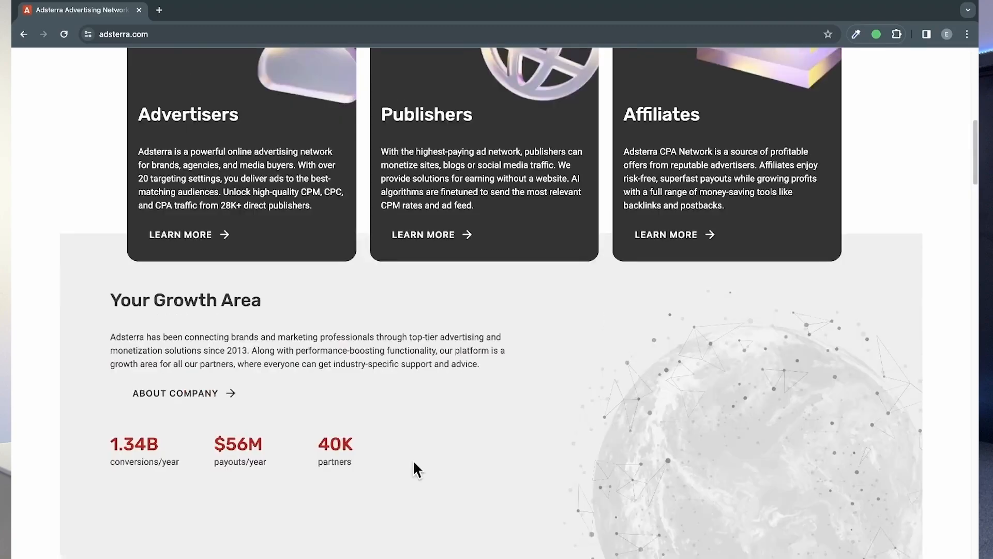
pyautogui.scroll(-10, 428, 507)
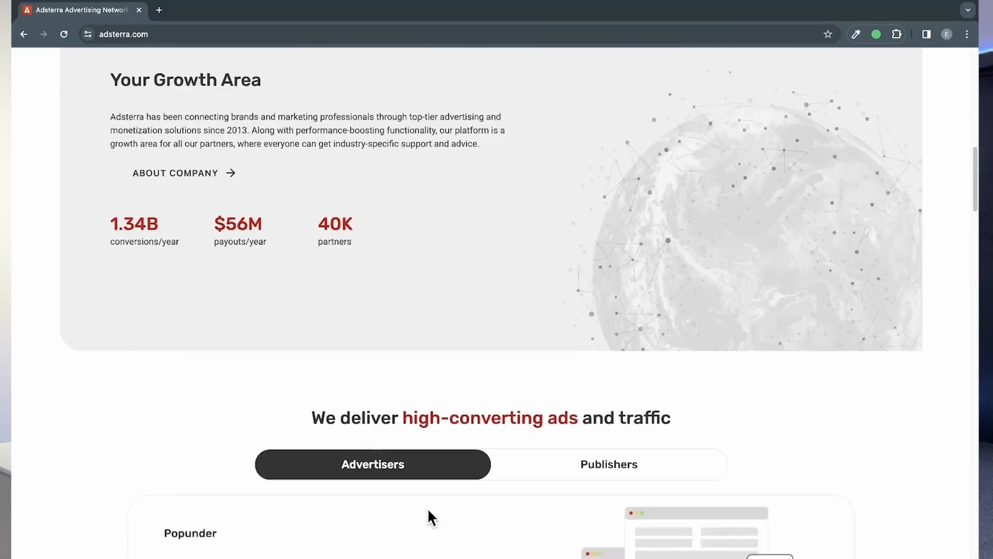
pyautogui.scroll(-20, 433, 495)
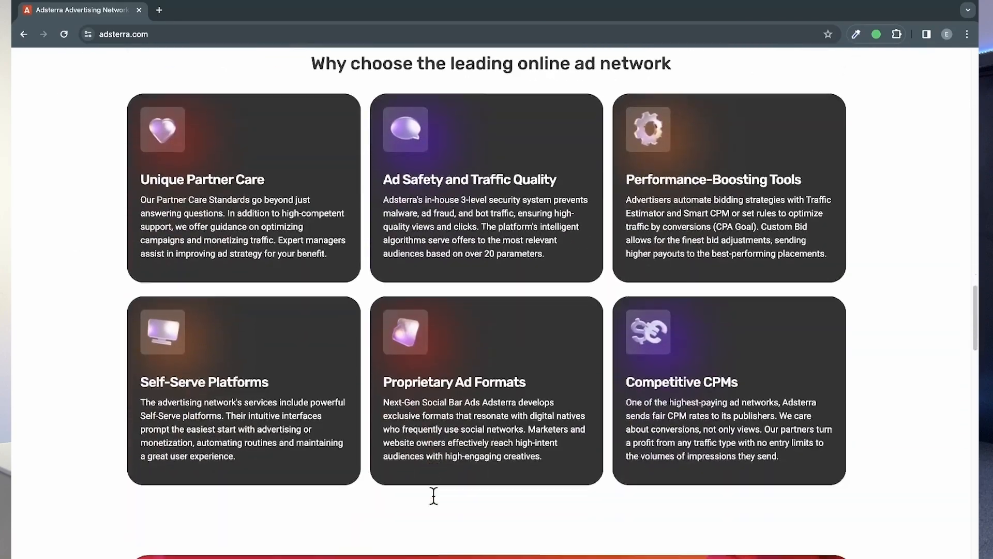
pyautogui.scroll(-20, 433, 497)
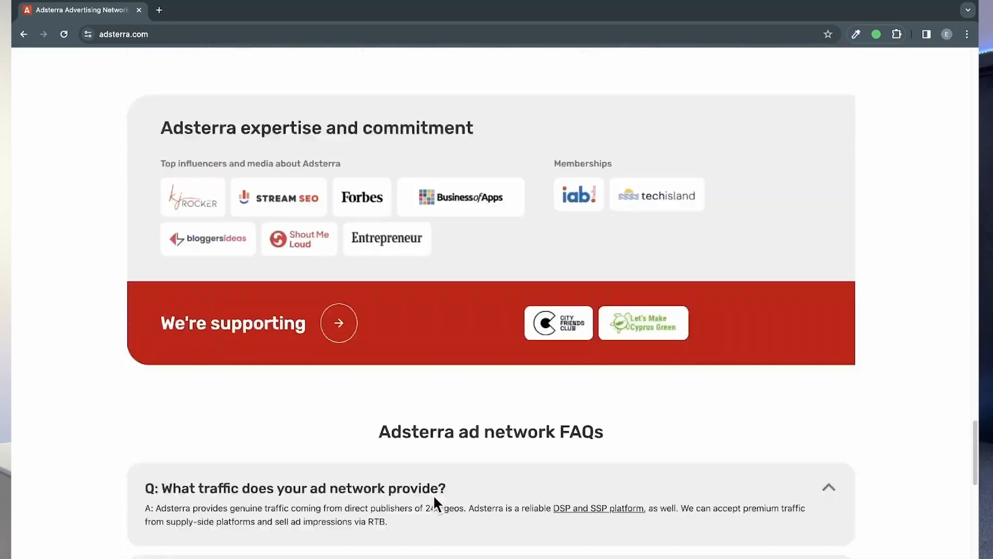
pyautogui.scroll(20, 433, 494)
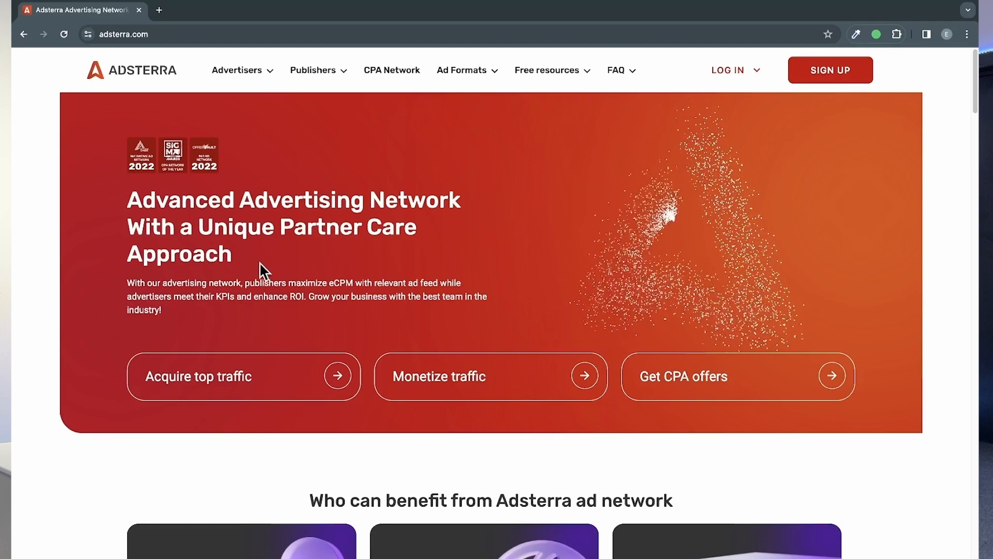
# Step: Open the Benefits for Publishers page and read its introduction and the advertiser, fill rate and approval claims
pyautogui.click(327, 80)
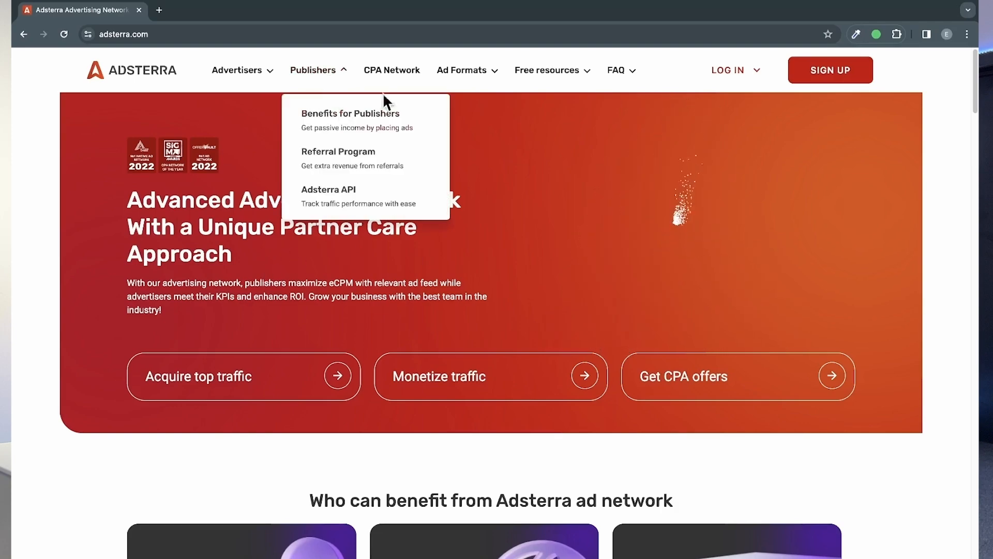
pyautogui.click(357, 120)
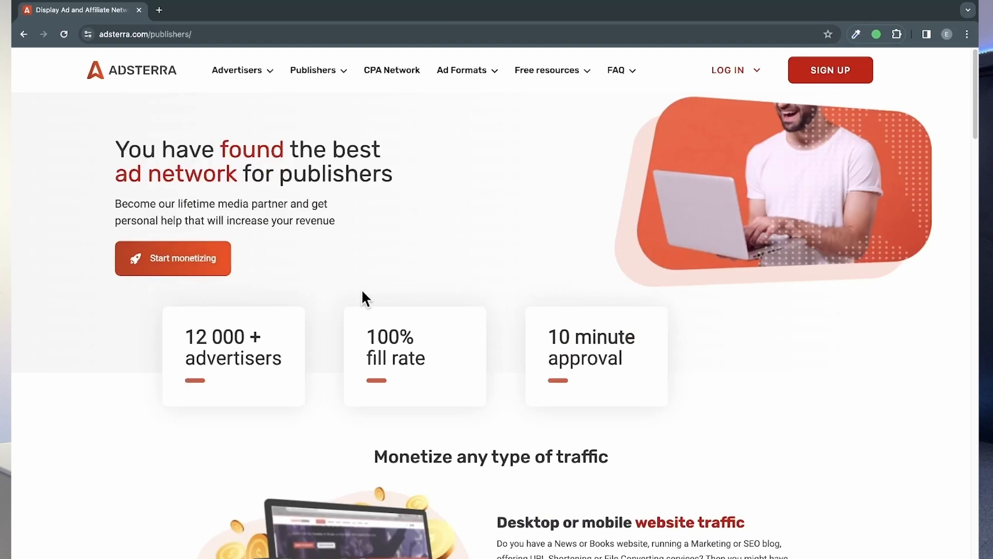
pyautogui.moveTo(110, 213); pyautogui.dragTo(344, 228)
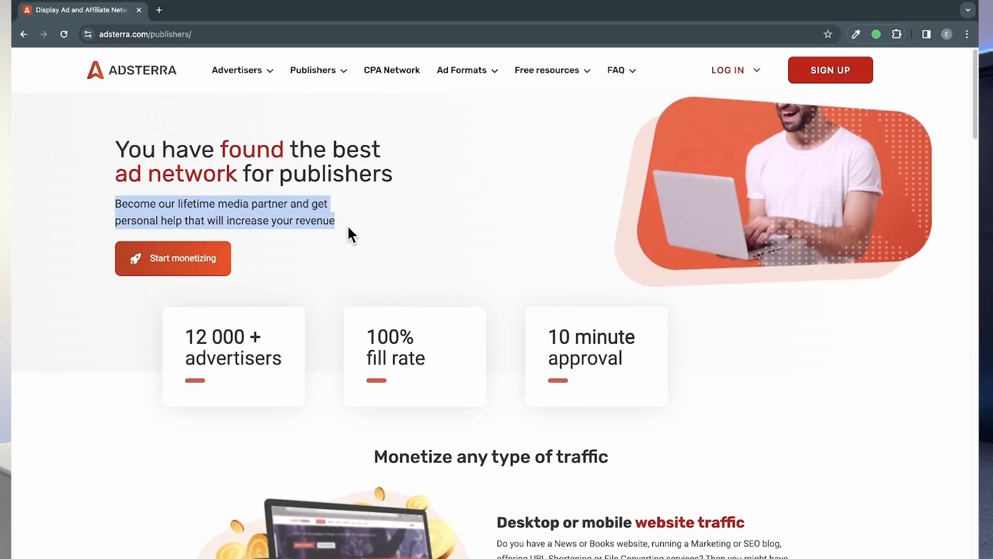
pyautogui.click(331, 299)
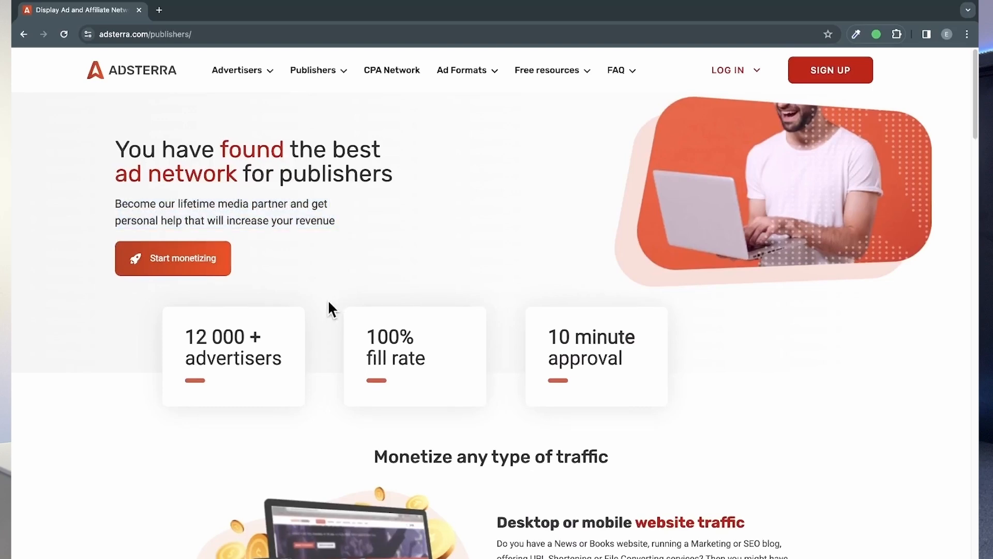
pyautogui.scroll(-1, 324, 396)
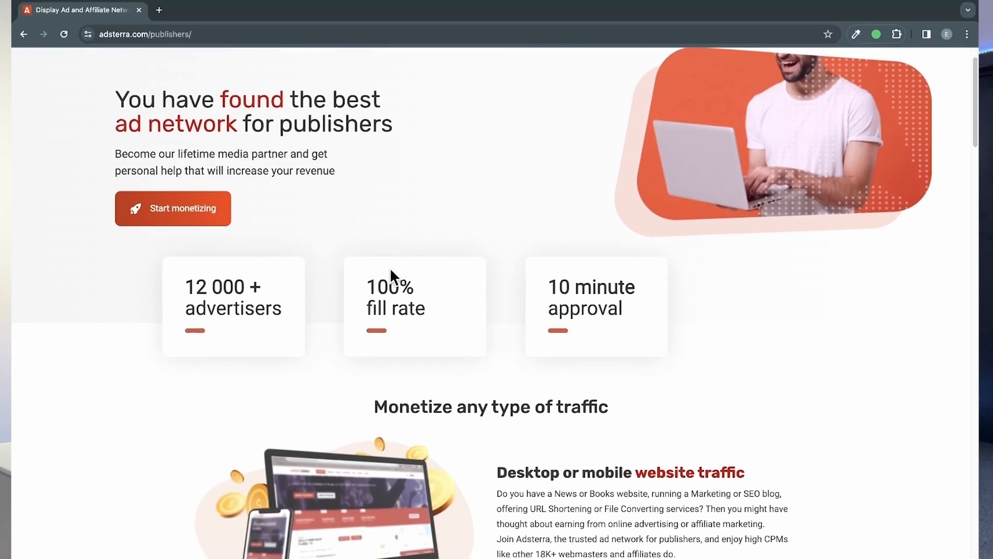
pyautogui.scroll(1, 693, 244)
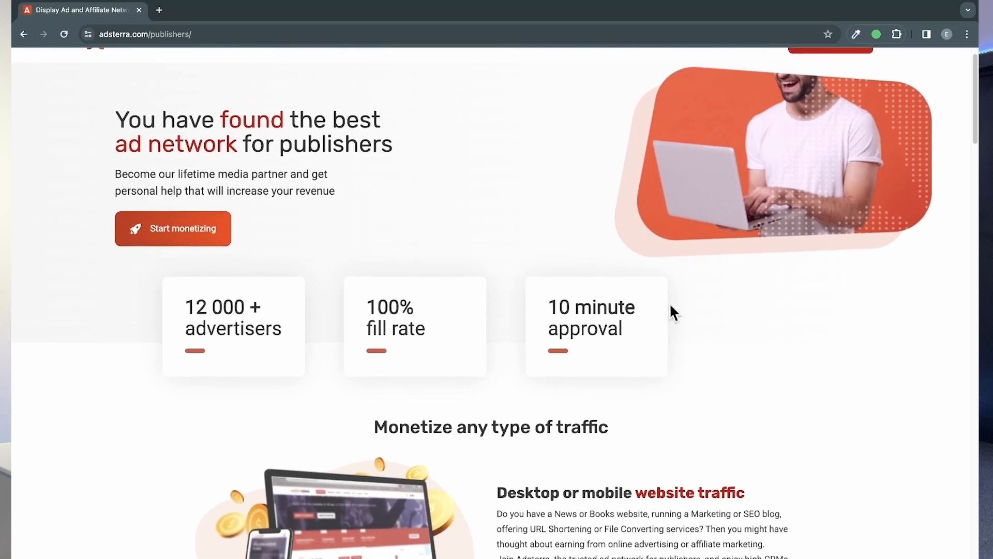
pyautogui.scroll(-4, 593, 334)
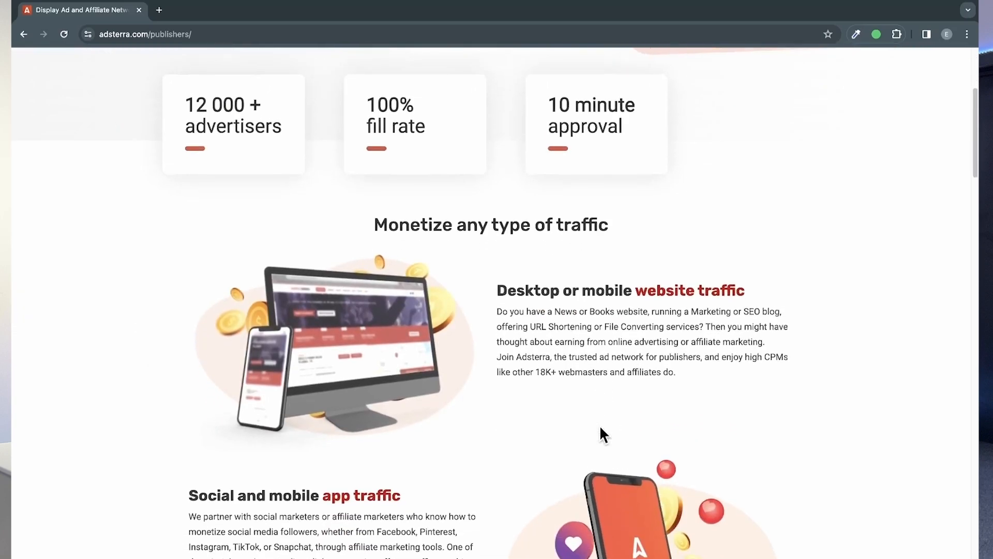
# Step: Examine which traffic types publishers can monetize and which publisher payout methods are offered
pyautogui.scroll(-2, 601, 428)
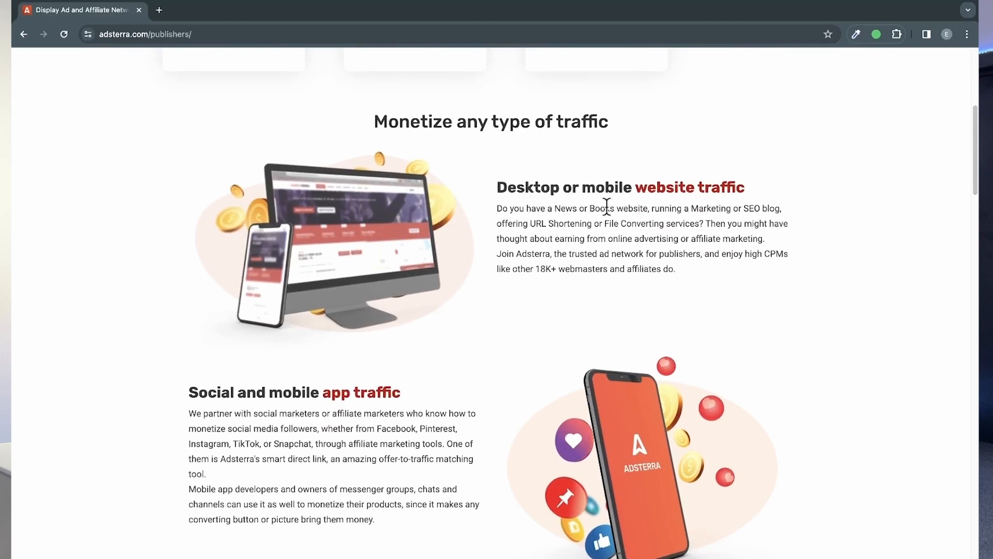
pyautogui.scroll(-2, 534, 514)
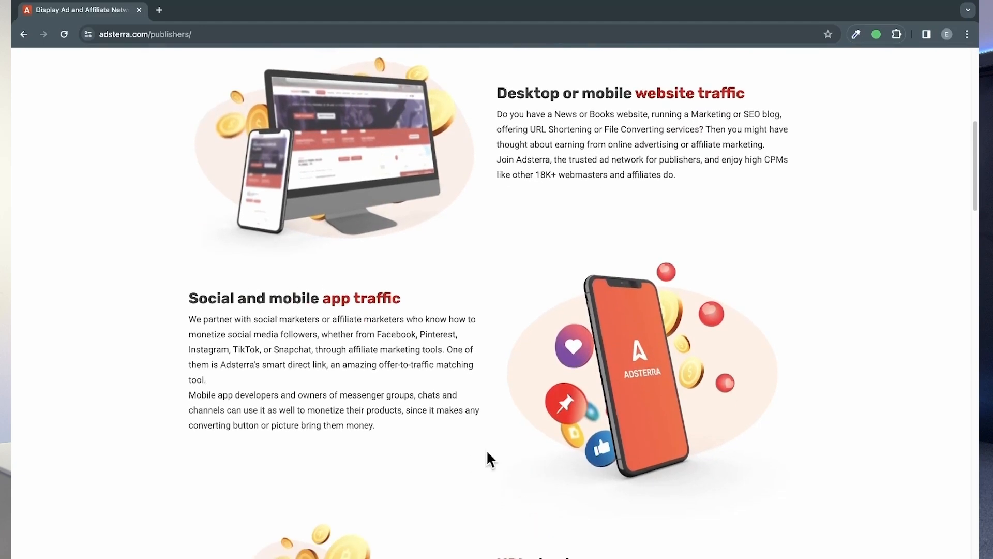
pyautogui.scroll(-6, 488, 458)
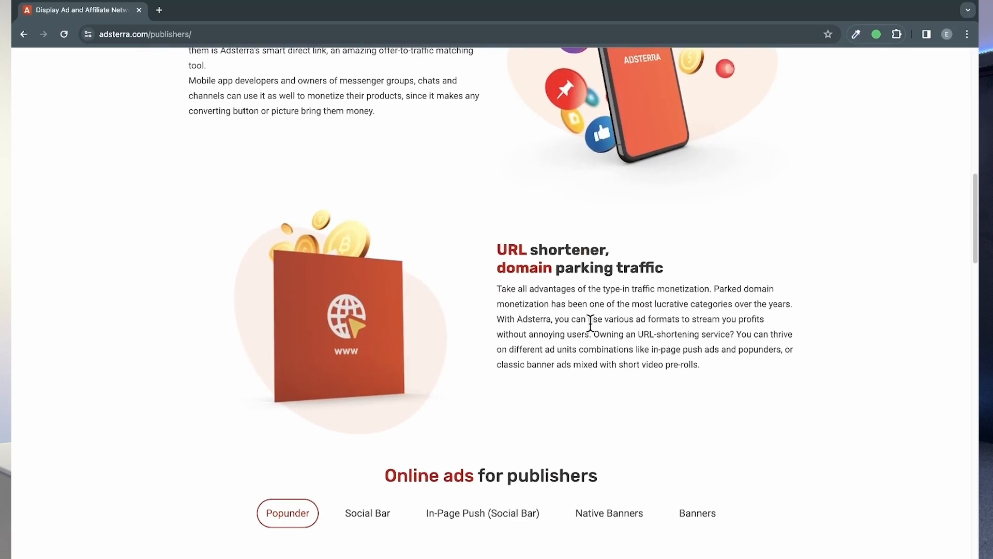
pyautogui.scroll(-4, 595, 370)
pyautogui.scroll(-17, 596, 374)
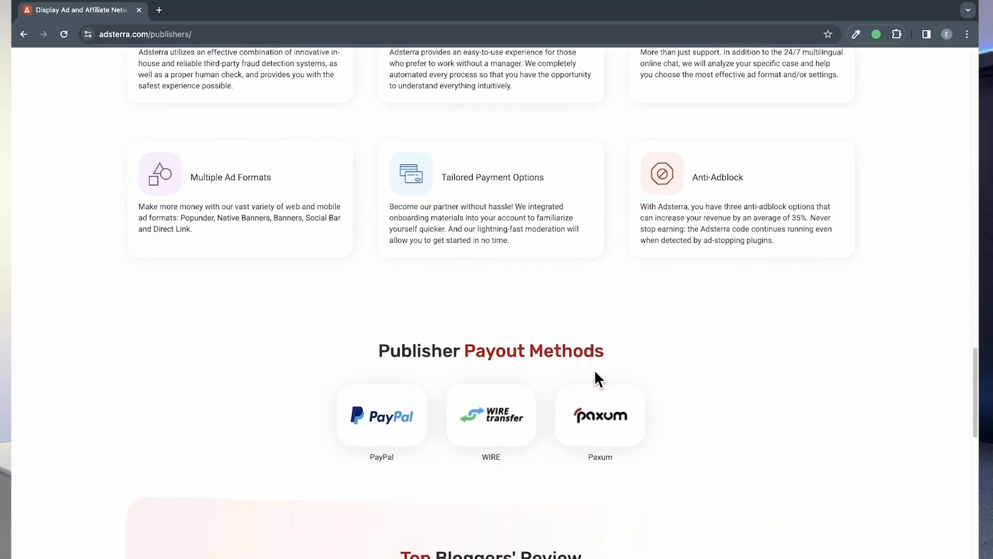
pyautogui.scroll(-1, 435, 420)
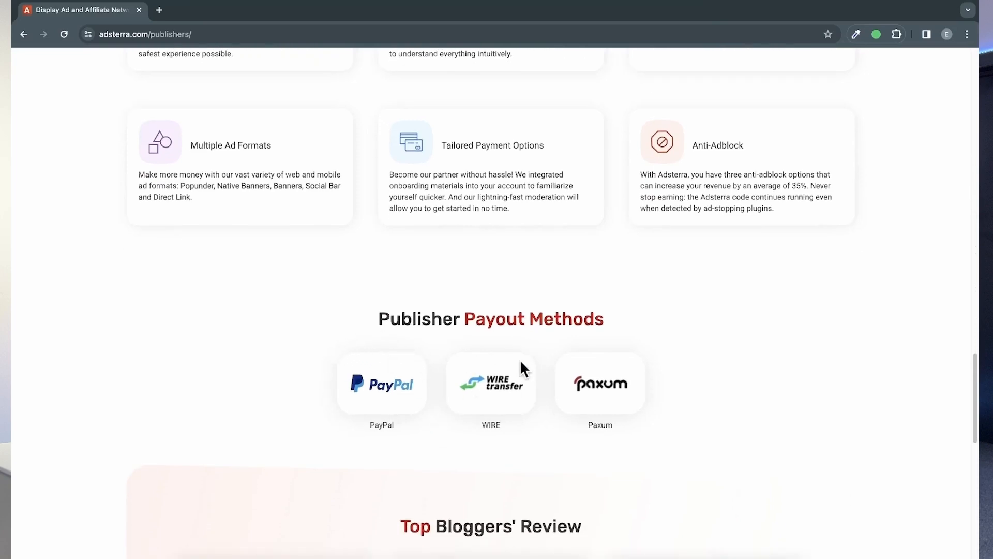
pyautogui.scroll(-2, 407, 272)
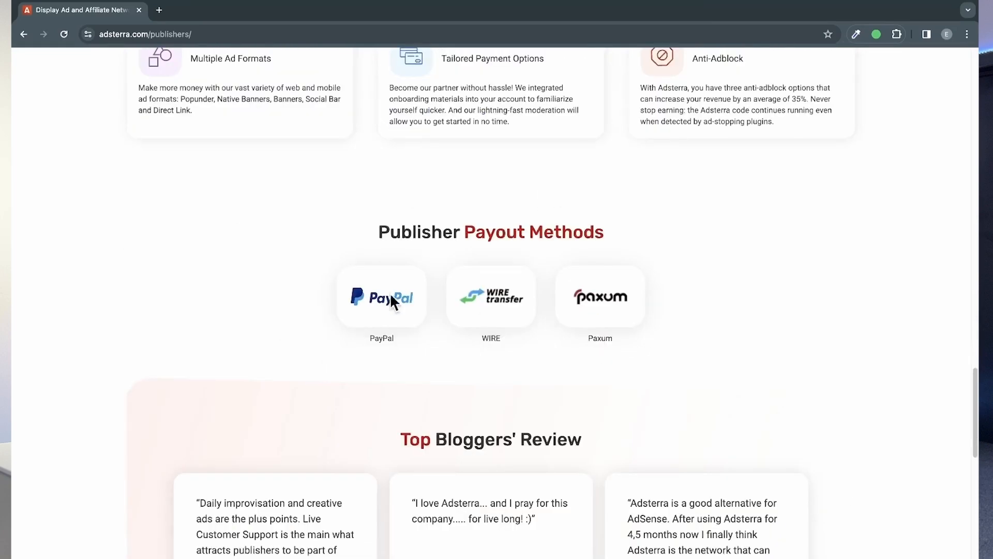
pyautogui.scroll(20, 703, 276)
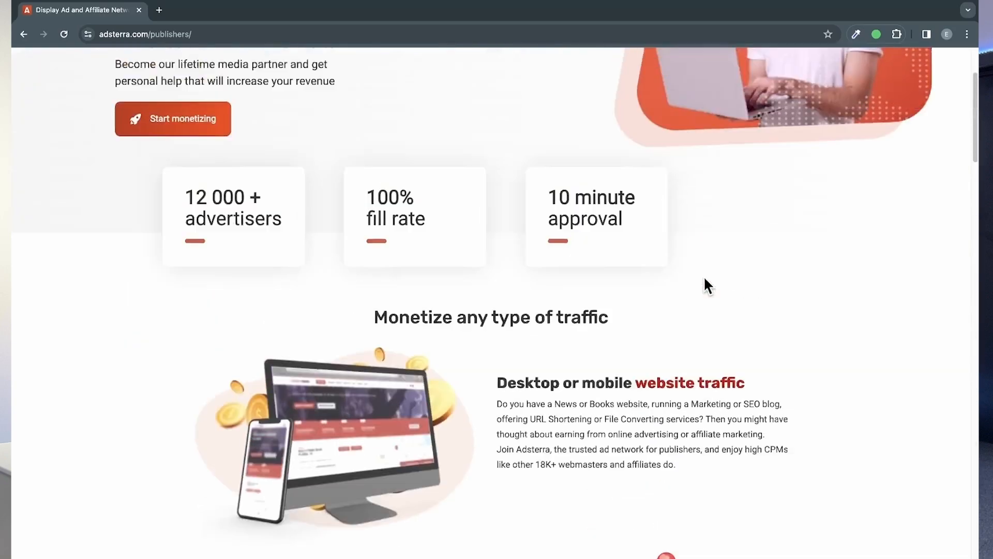
pyautogui.scroll(-1, 704, 278)
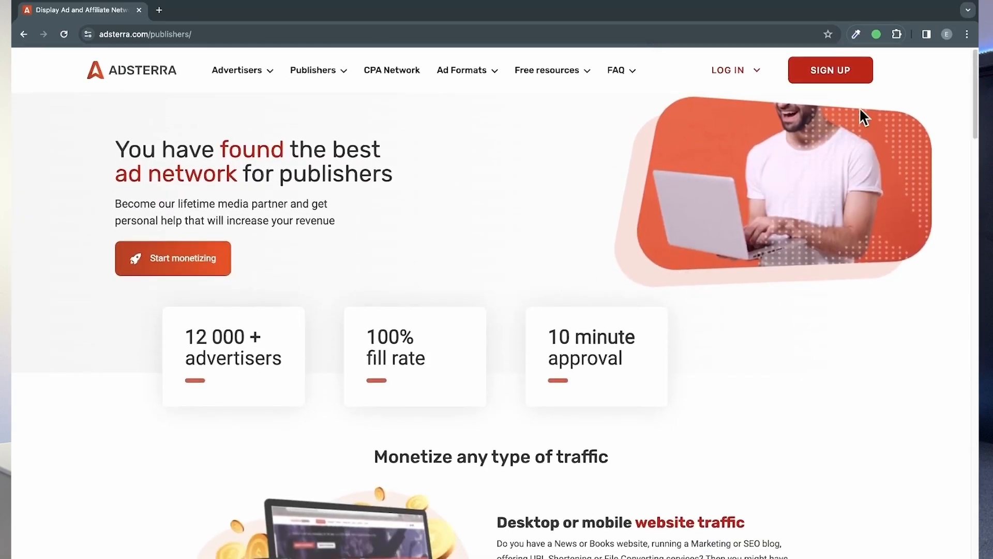
# Step: Open the sign-up form for a publisher account and set the messenger to Instagram
pyautogui.click(848, 77)
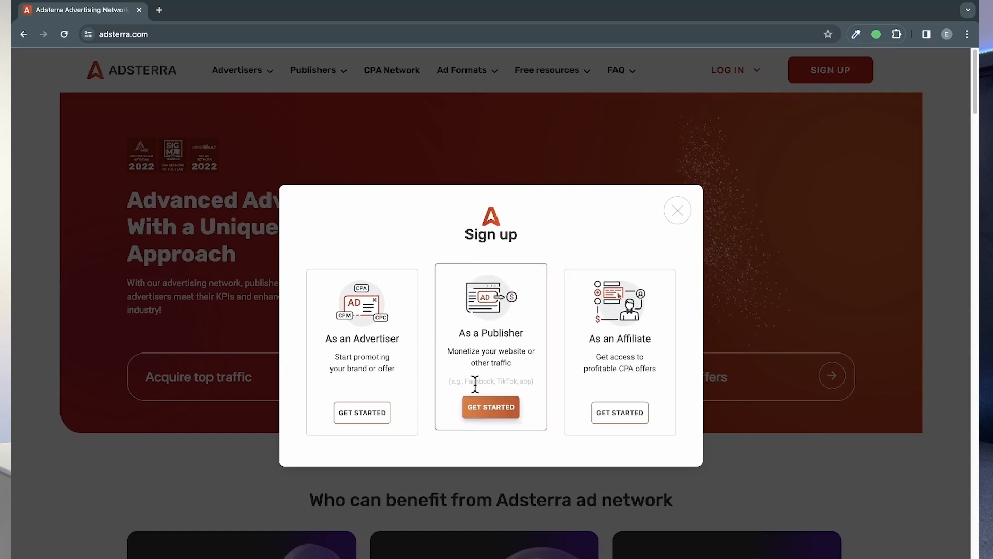
pyautogui.click(498, 411)
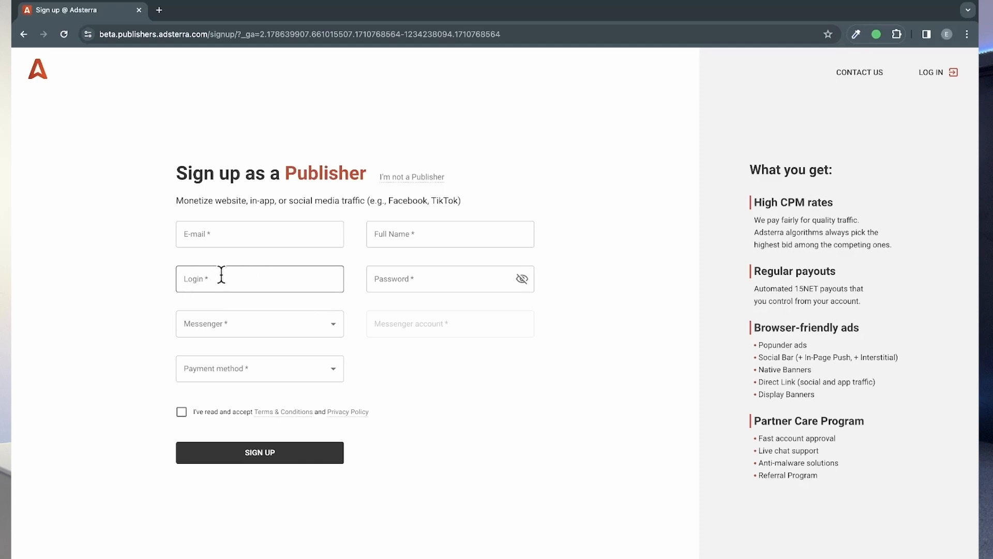
pyautogui.click(298, 327)
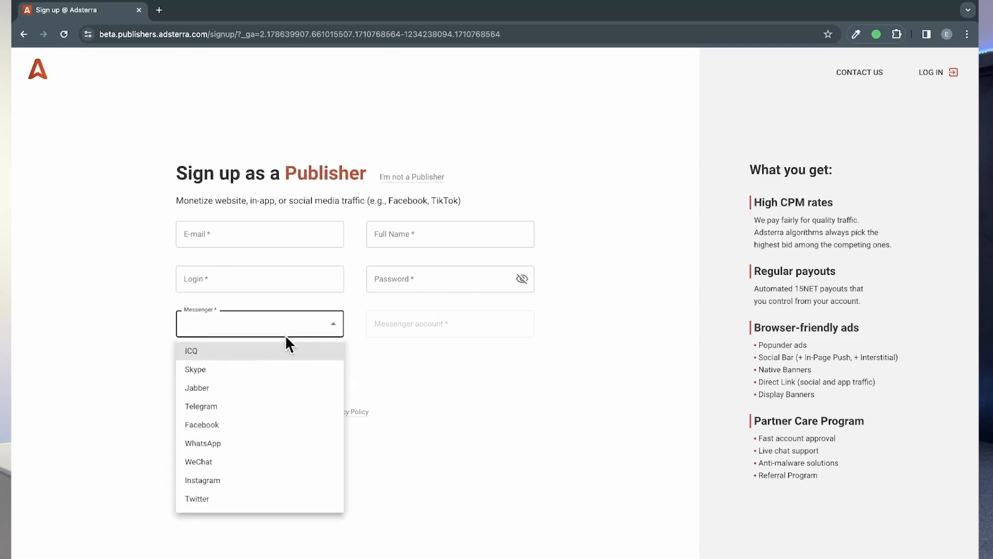
pyautogui.click(253, 481)
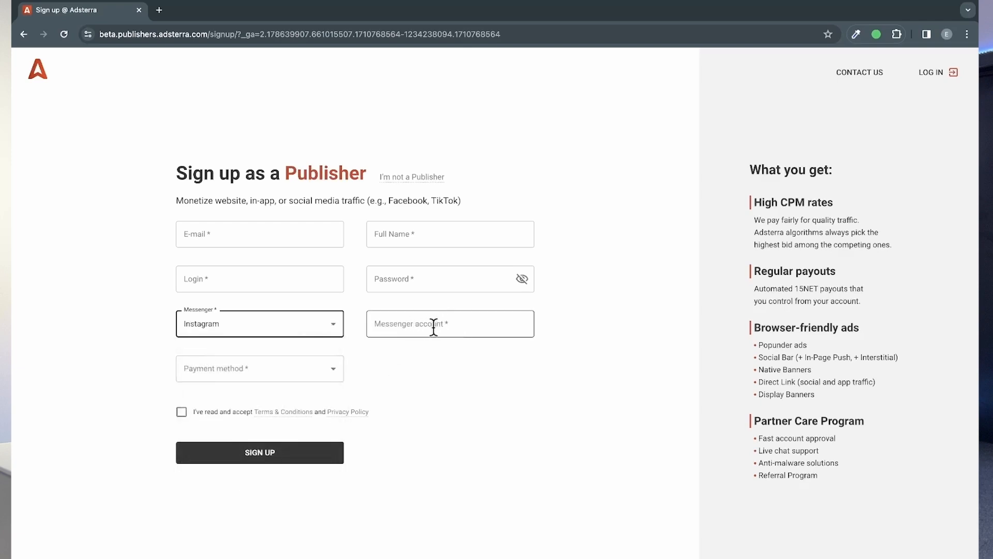
# Step: Set the payment method to PayPal, accept the Terms & Conditions and Privacy Policy, and submit the publisher sign-up
pyautogui.click(321, 361)
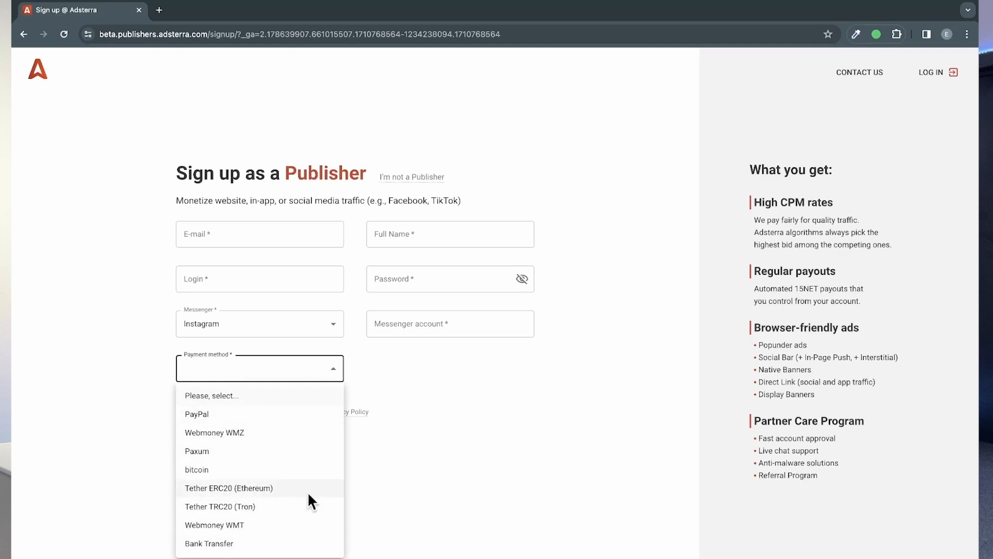
pyautogui.click(221, 414)
pyautogui.click(181, 412)
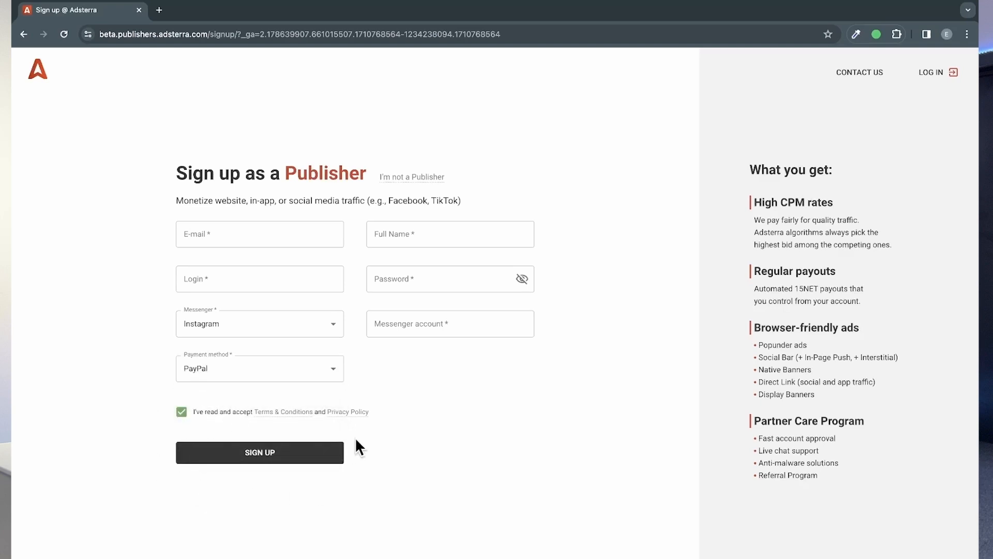
pyautogui.click(275, 452)
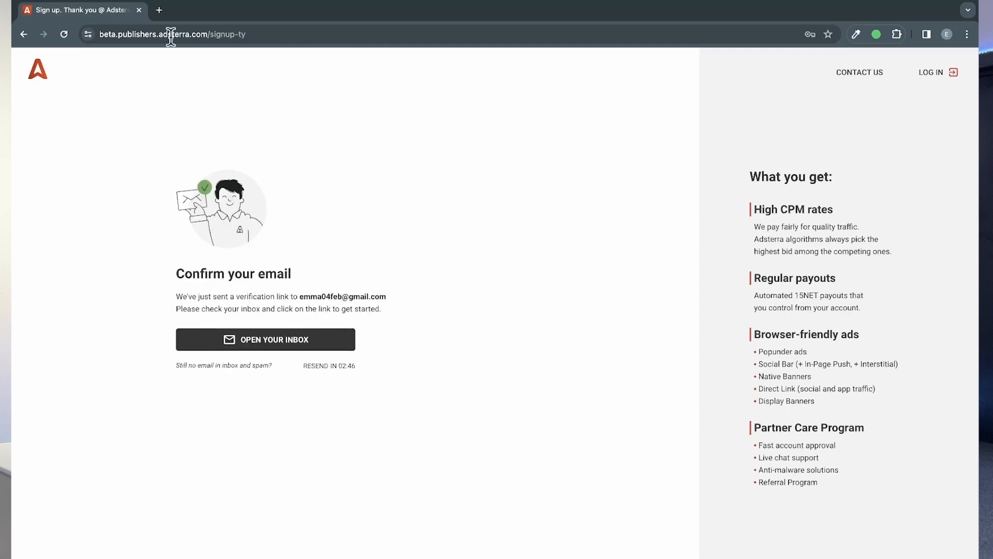
# Step: Switch to Gmail in a new browser tab and confirm the email address from Adsterra's registration message
pyautogui.click(159, 10)
pyautogui.click(934, 87)
pyautogui.click(836, 250)
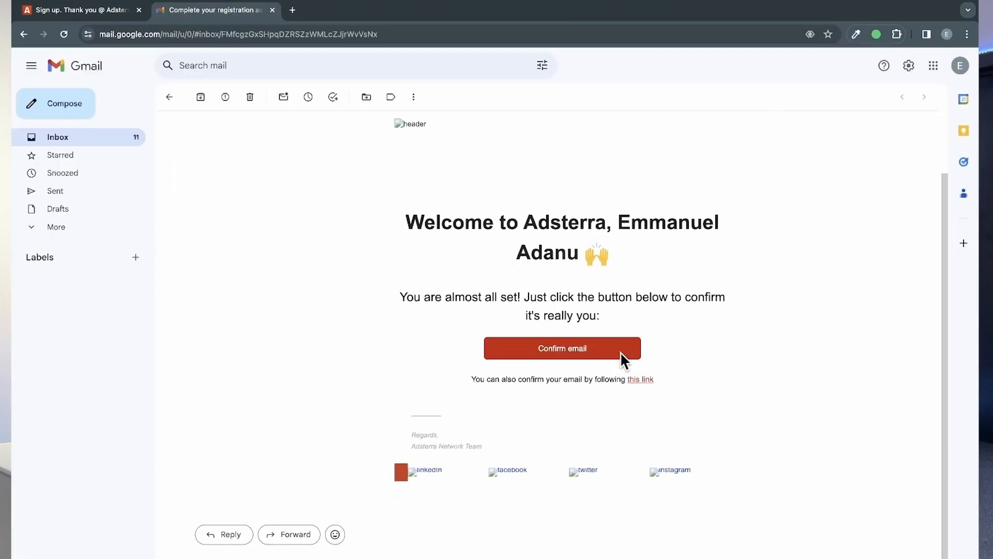
pyautogui.click(575, 356)
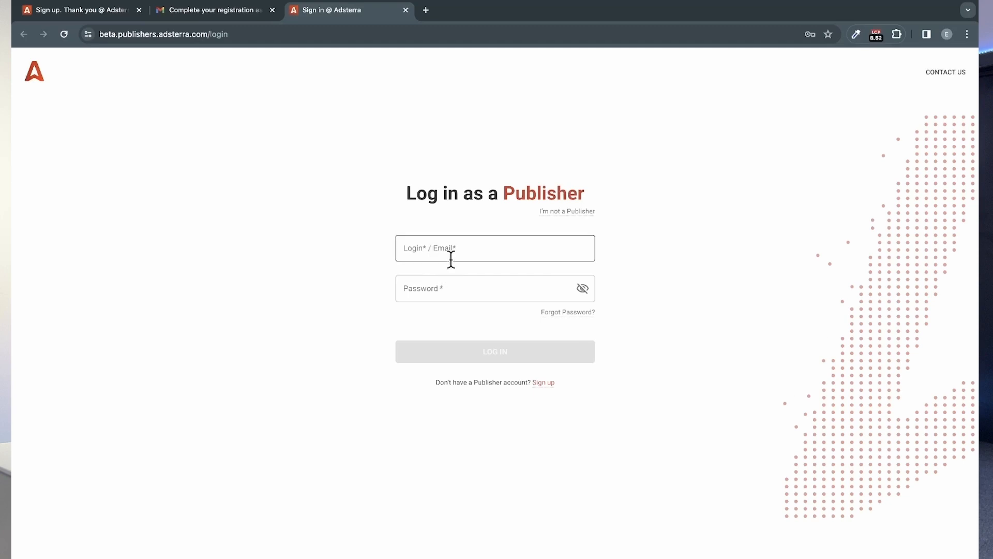
# Step: Log in as a publisher by filling the email and password fields with the saved account credentials
pyautogui.click(449, 253)
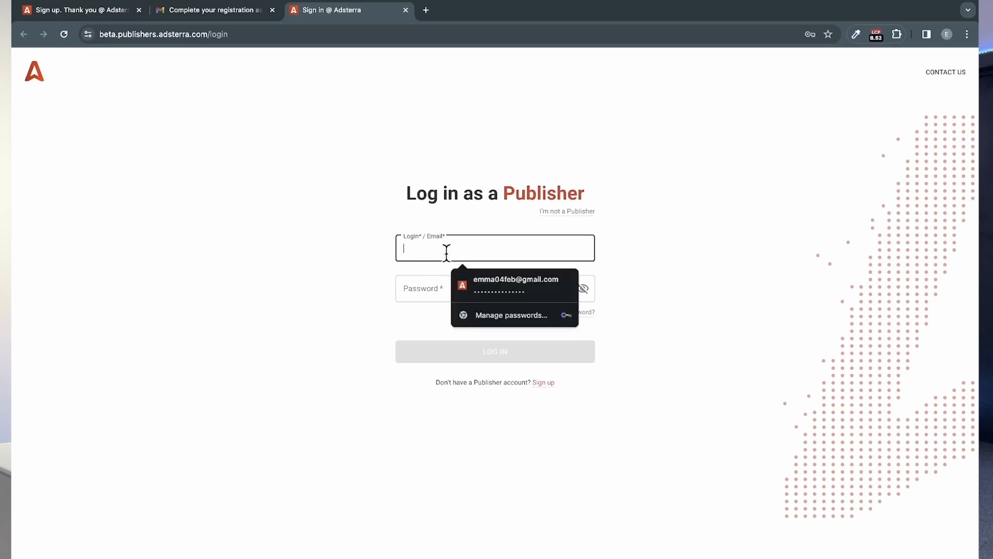
pyautogui.click(489, 280)
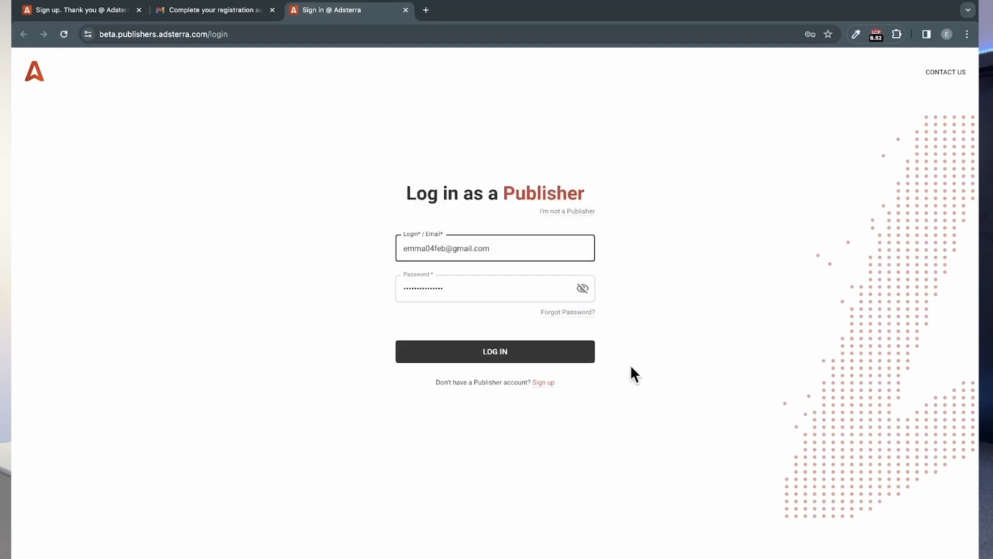
pyautogui.click(534, 357)
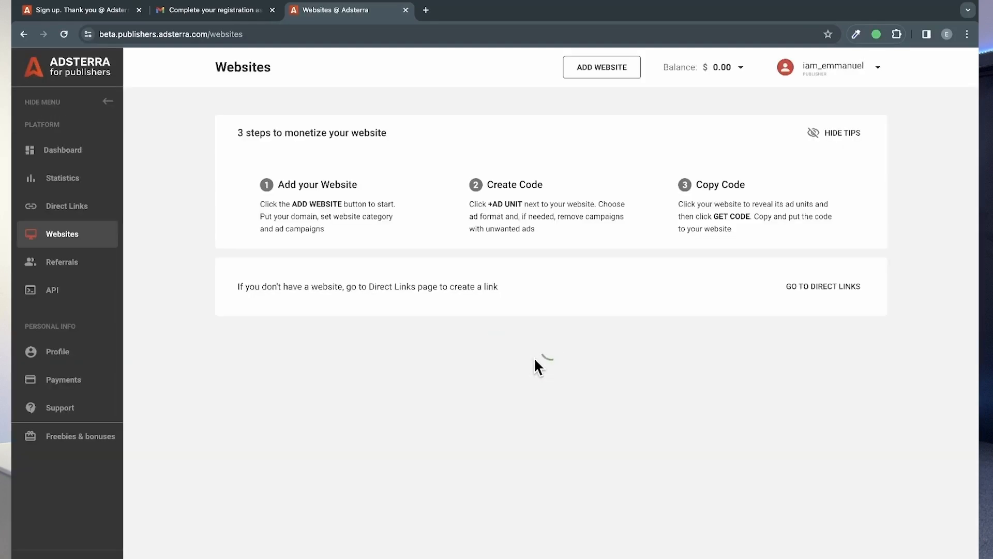
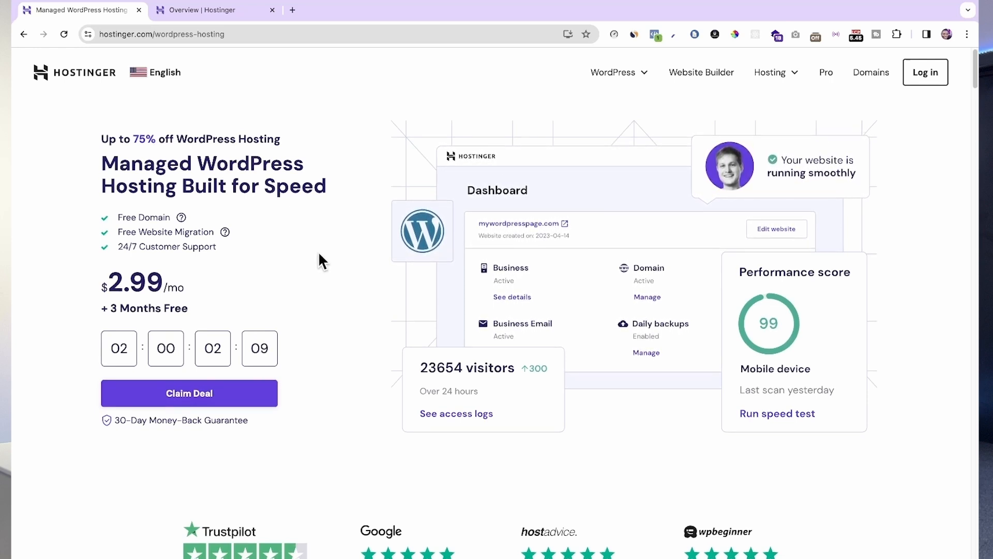
pyautogui.scroll(-1, 328, 269)
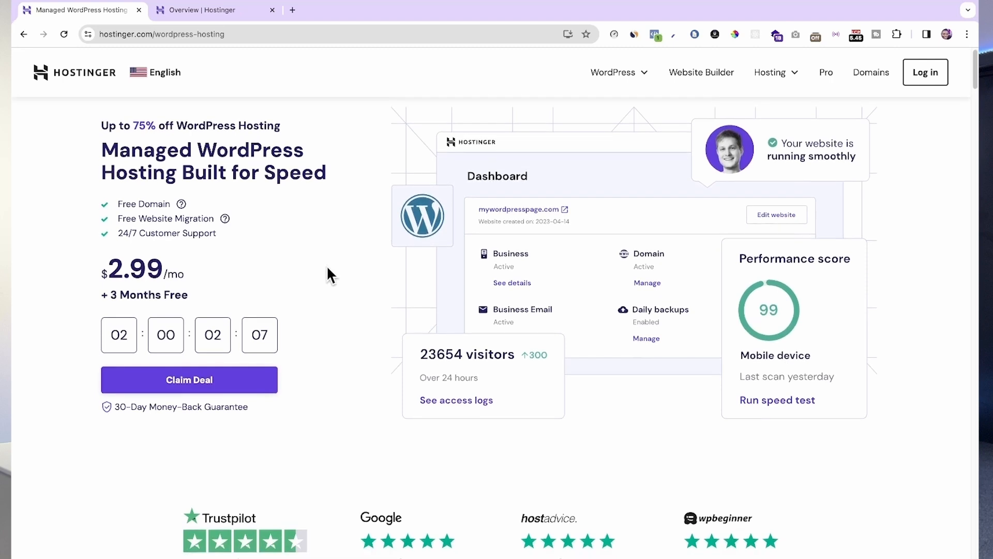
pyautogui.scroll(-1, 250, 246)
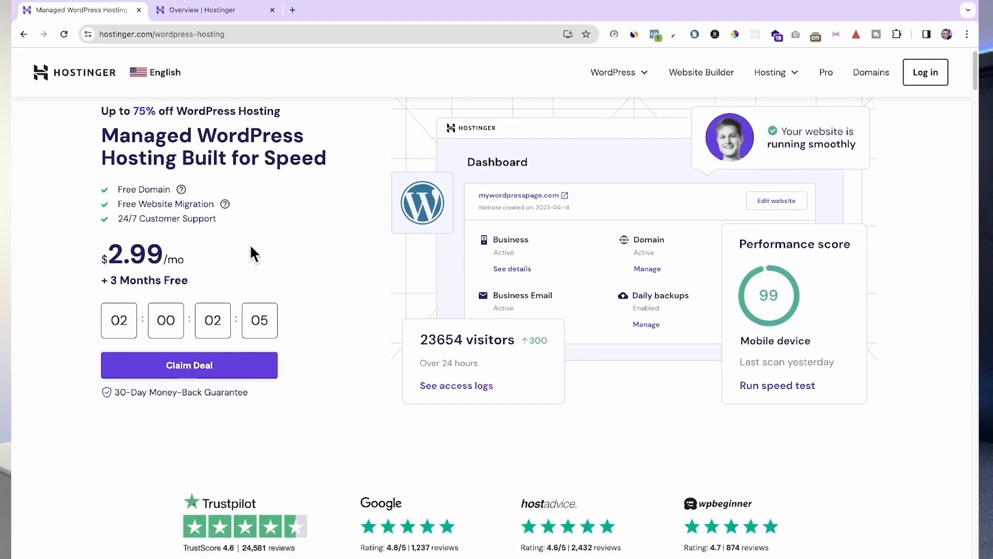
pyautogui.scroll(-1, 262, 253)
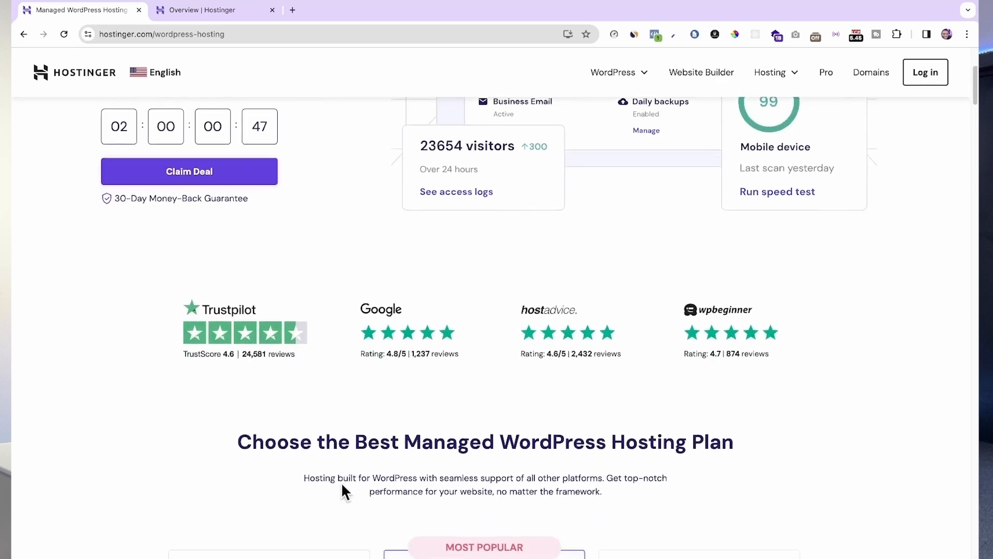
pyautogui.scroll(4, 341, 482)
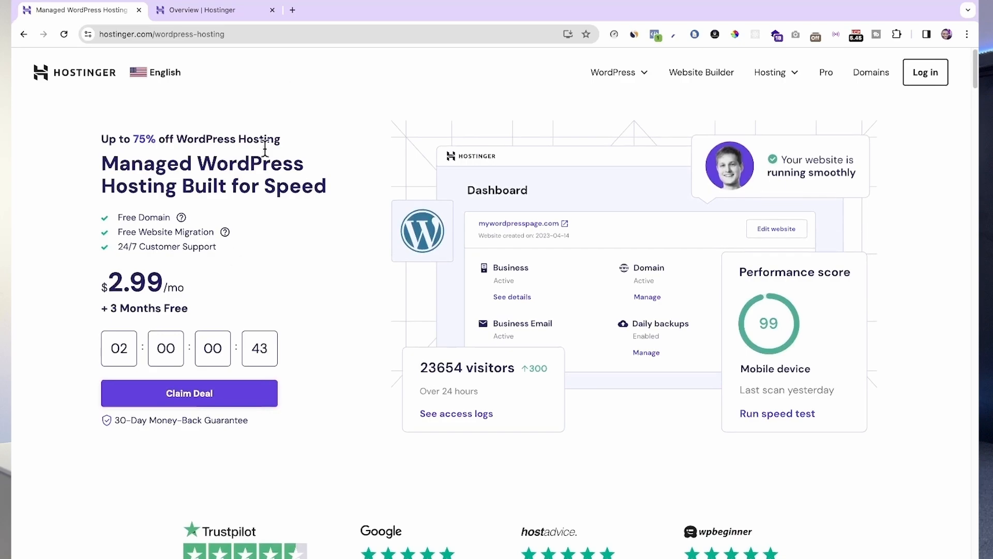
# Step: Load hostinger.com/adanu in a new browser tab and go to the Managed WordPress hosting offer
pyautogui.click(293, 10)
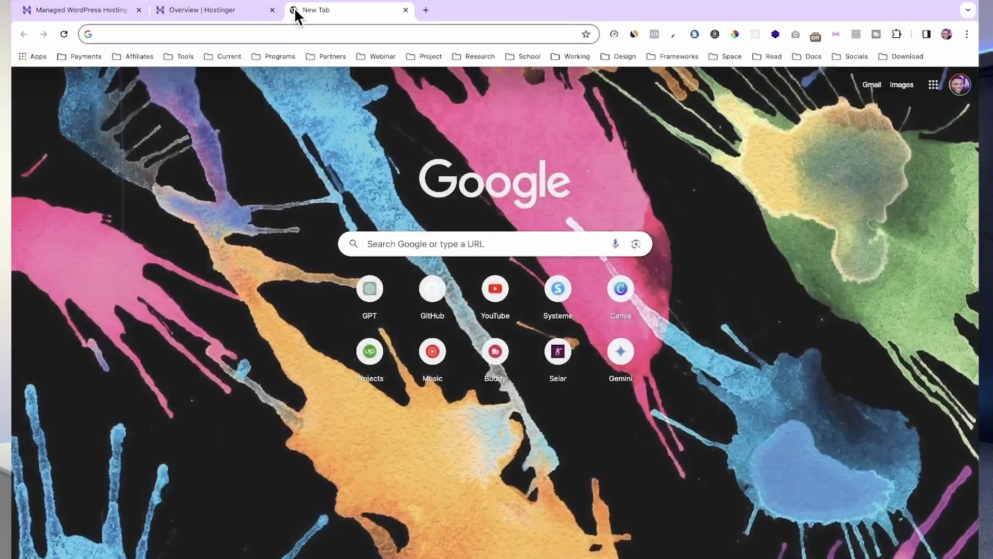
pyautogui.write('hostinger.com')
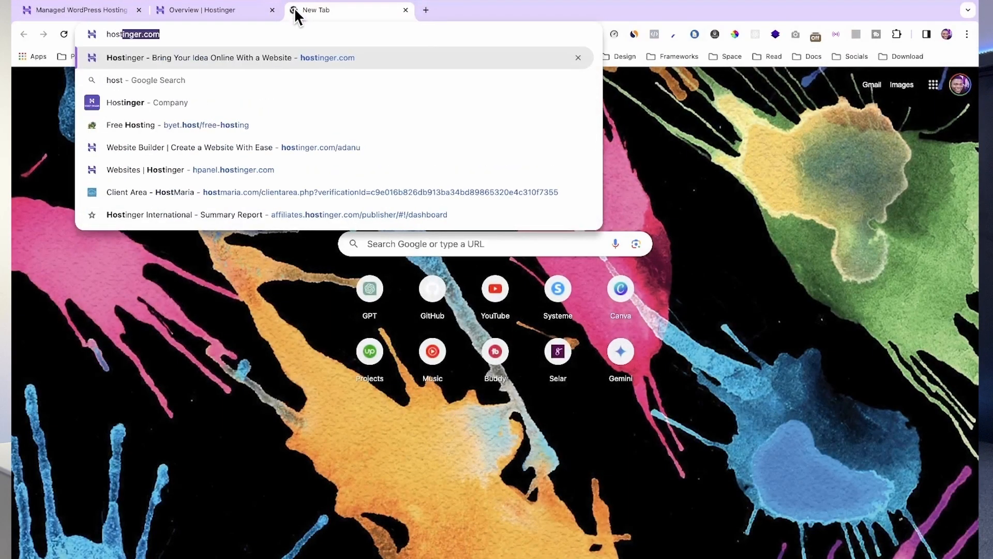
pyautogui.write('/adanu')
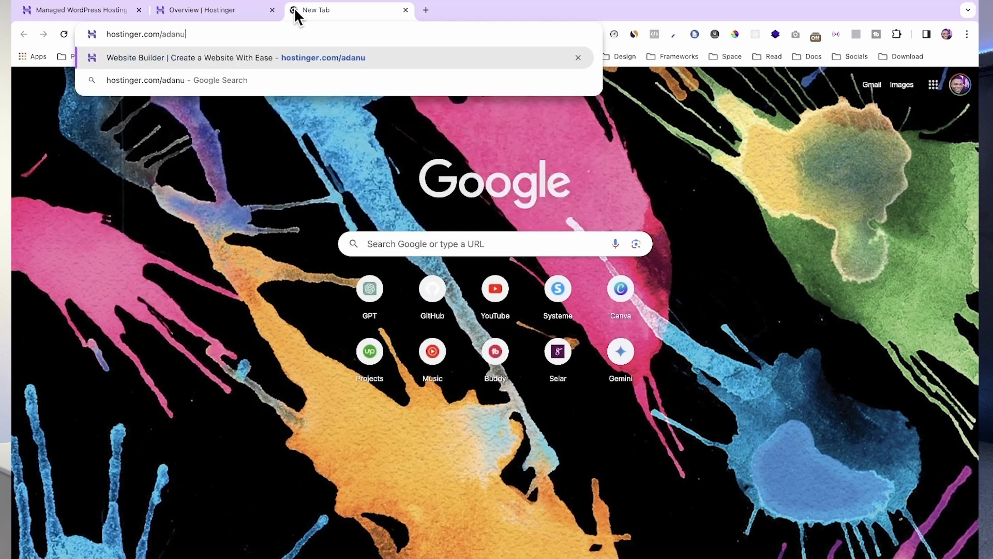
pyautogui.press('Return')
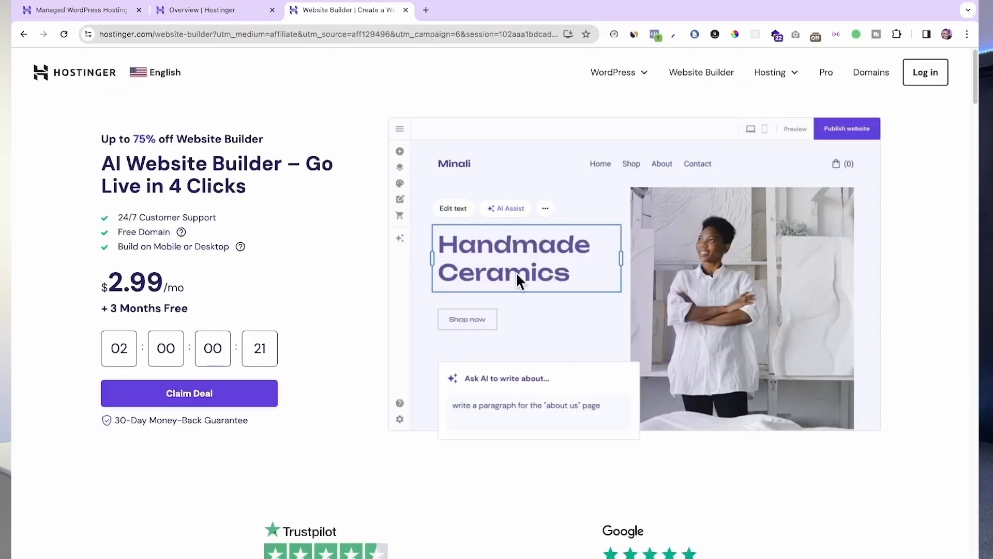
pyautogui.click(609, 76)
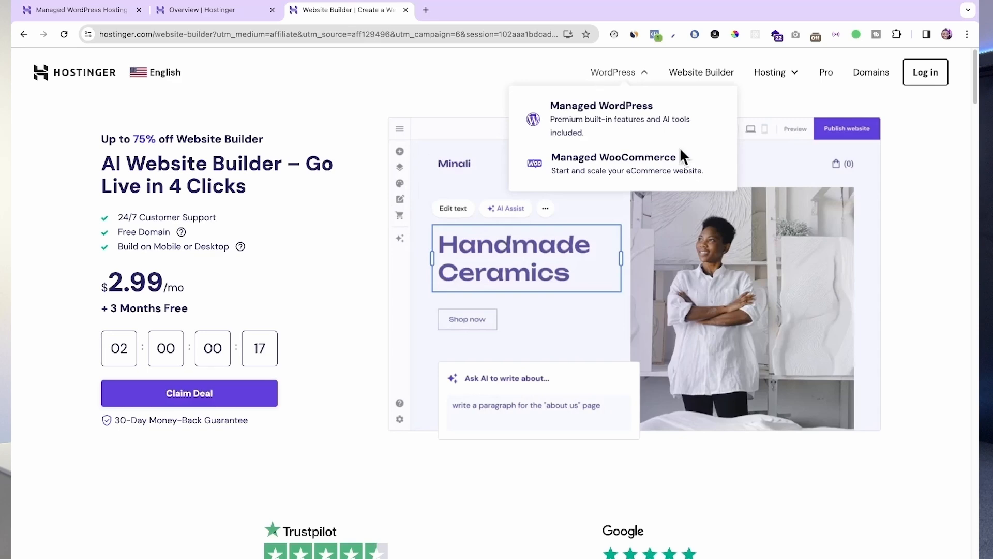
pyautogui.click(610, 124)
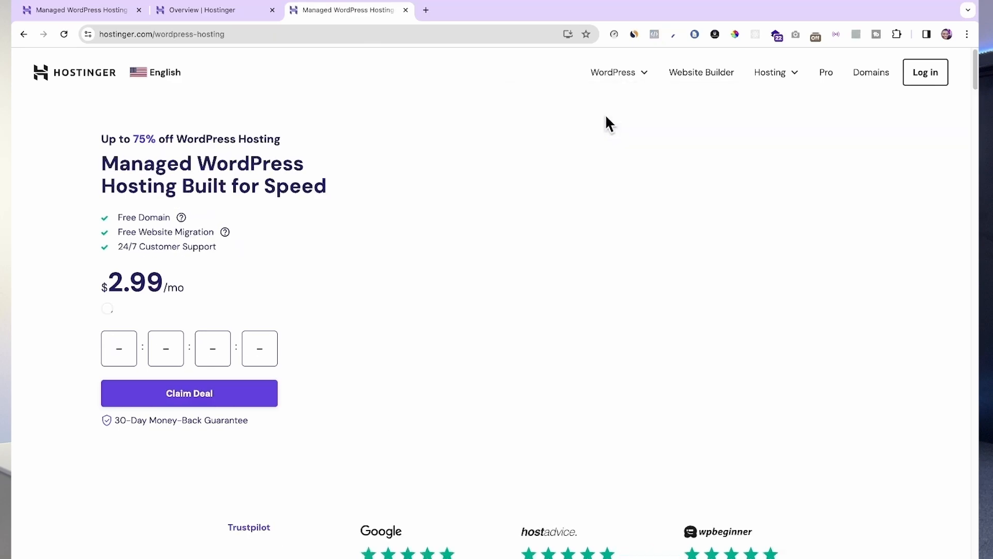
# Step: Compare the Premium, Business and Cloud Startup managed WordPress plans and add the Premium plan to the cart
pyautogui.scroll(-2, 332, 389)
pyautogui.scroll(-10, 332, 389)
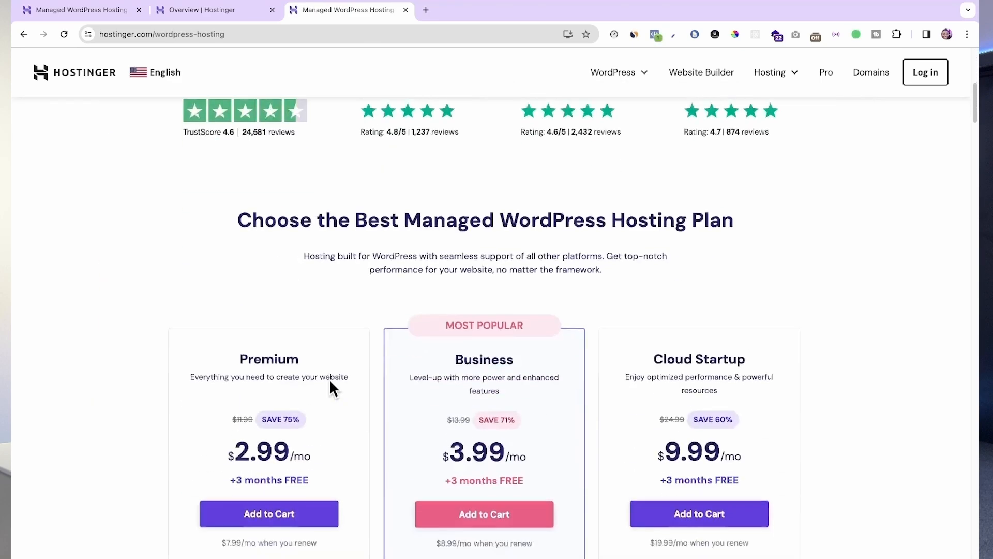
pyautogui.scroll(2, 331, 387)
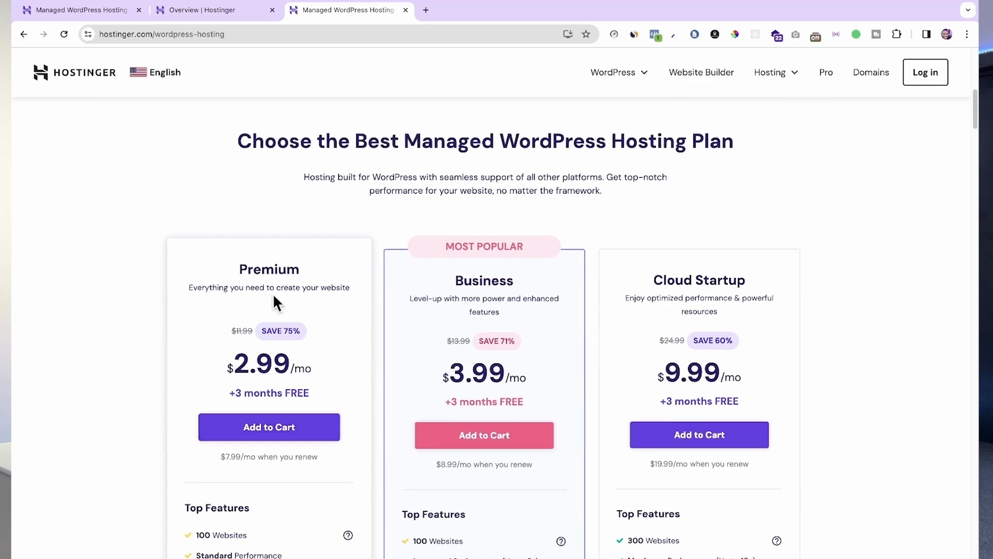
pyautogui.scroll(-1, 458, 337)
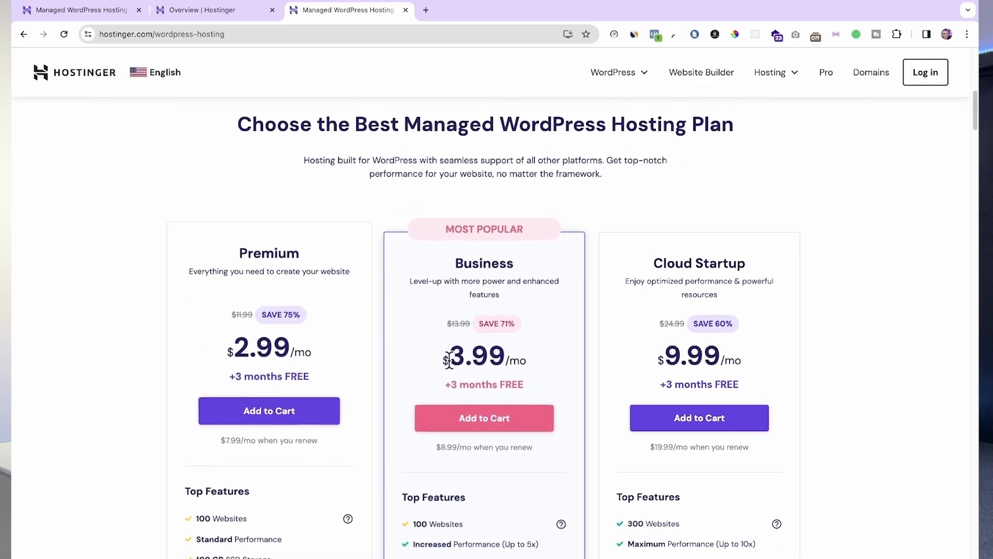
pyautogui.scroll(-1, 690, 424)
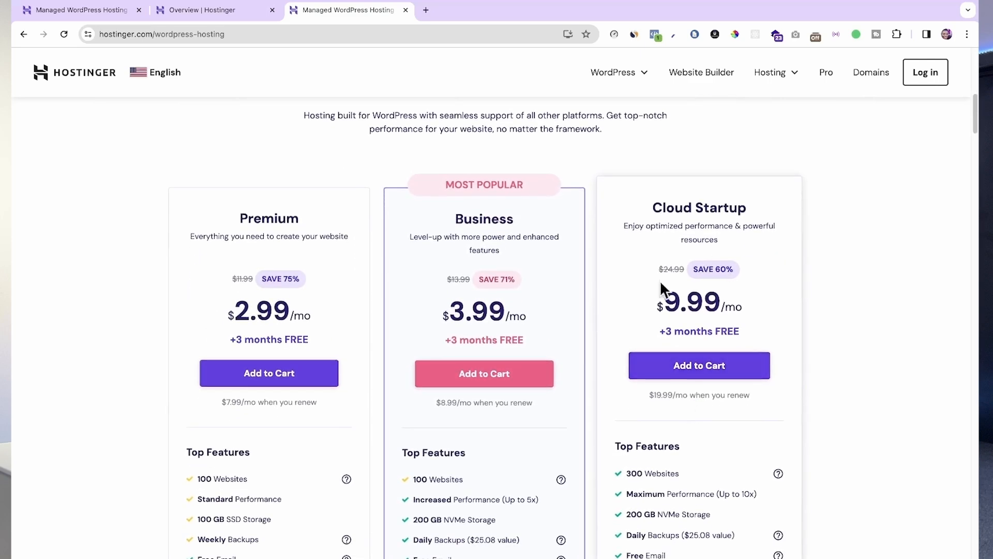
pyautogui.scroll(-1, 428, 412)
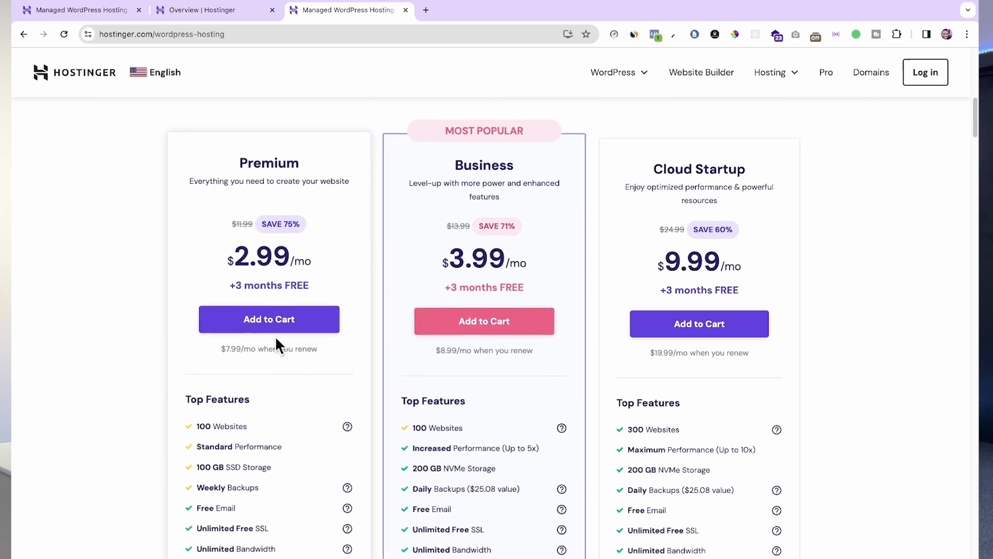
pyautogui.scroll(-2, 501, 317)
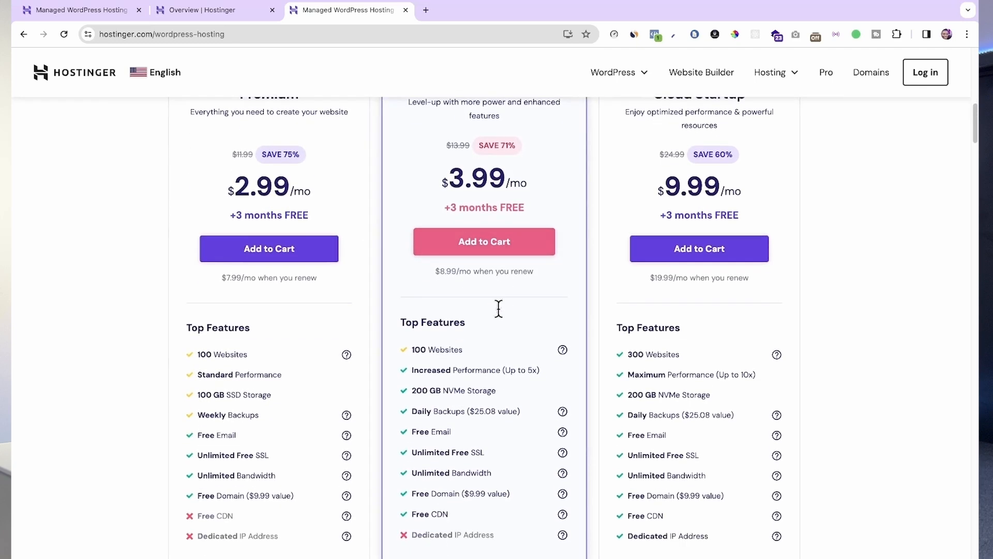
pyautogui.scroll(-2, 499, 309)
pyautogui.scroll(4, 499, 309)
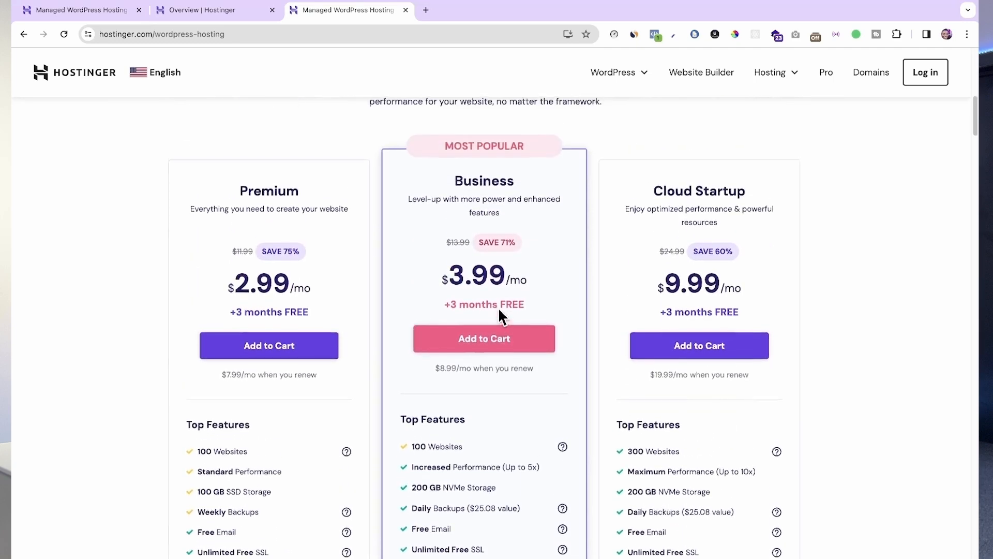
pyautogui.scroll(1, 498, 308)
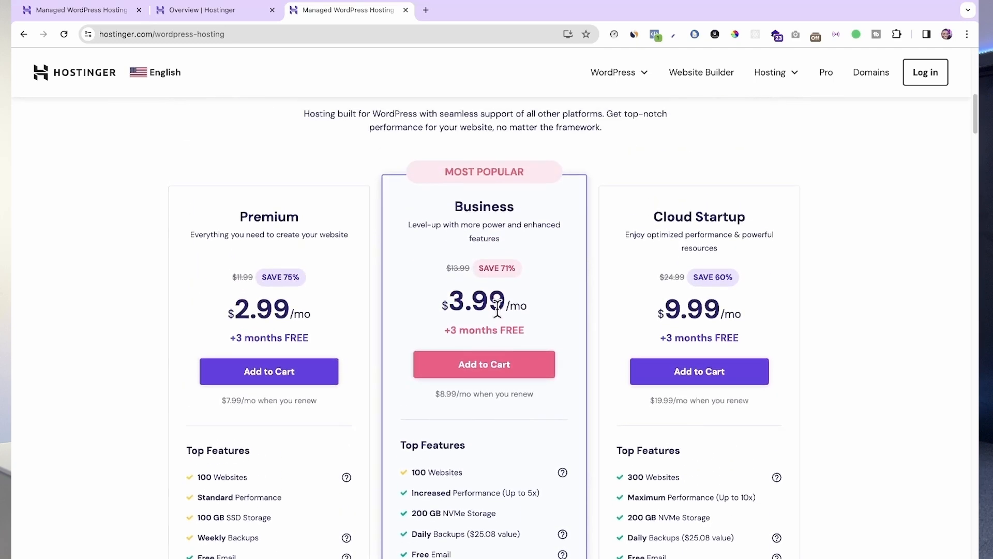
pyautogui.click(268, 369)
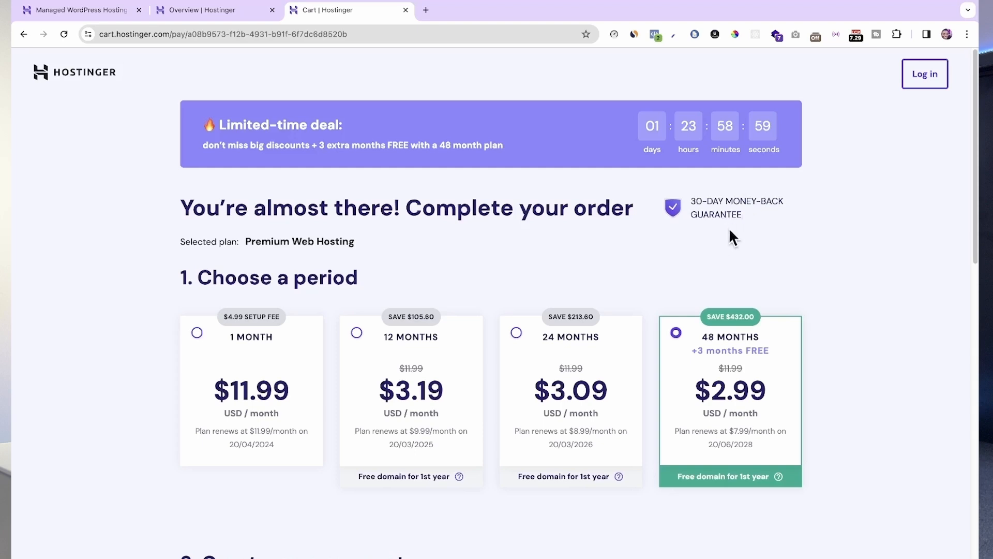
# Step: Choose the 12-month billing period for the Premium Web Hosting order
pyautogui.scroll(-1, 687, 266)
pyautogui.scroll(-1, 626, 315)
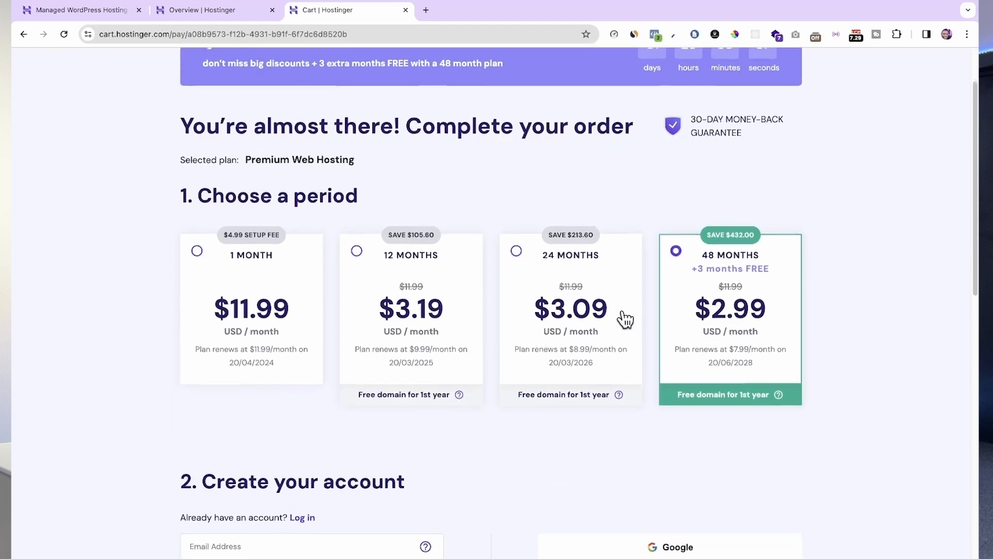
pyautogui.scroll(-1, 624, 320)
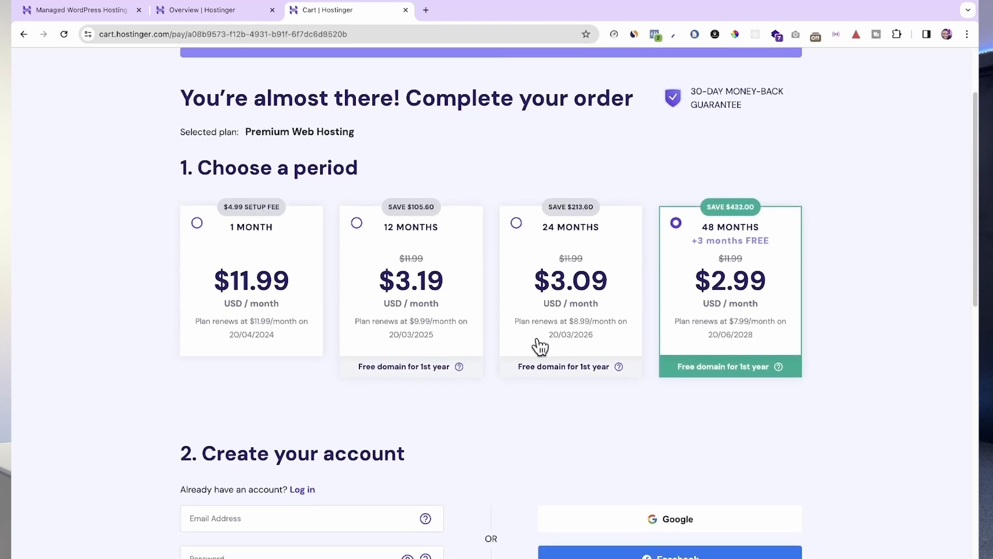
pyautogui.scroll(-1, 329, 358)
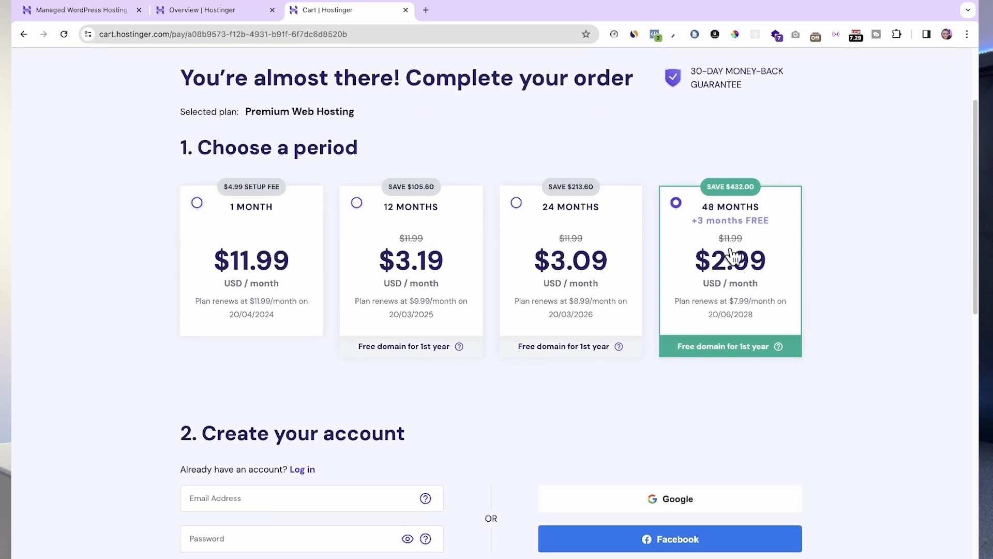
pyautogui.scroll(-1, 719, 298)
pyautogui.scroll(1, 719, 298)
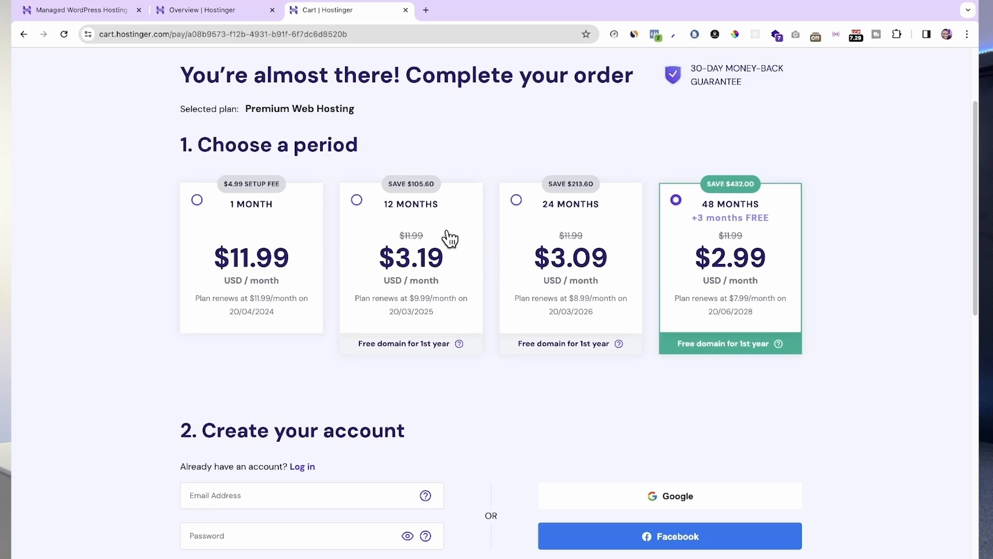
pyautogui.scroll(-1, 437, 335)
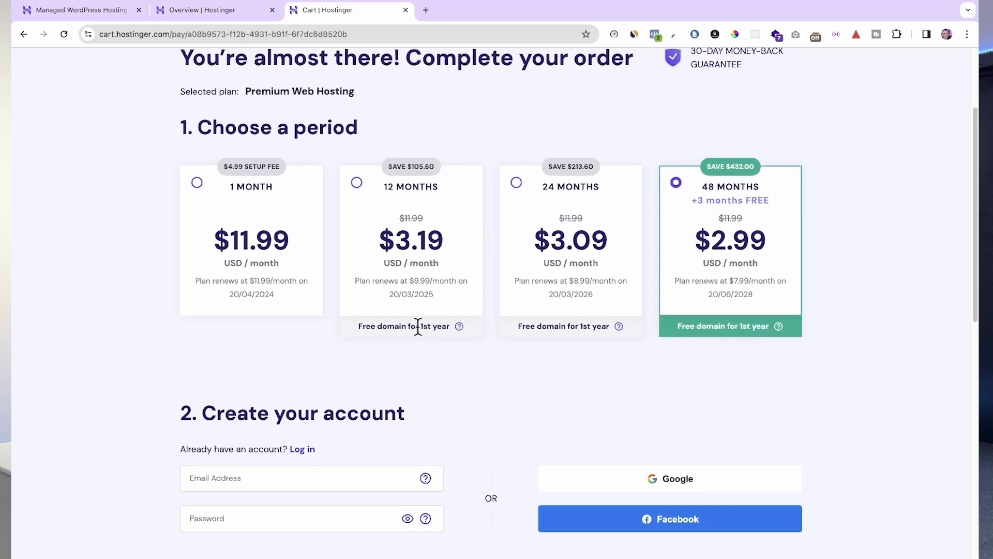
pyautogui.scroll(-1, 469, 357)
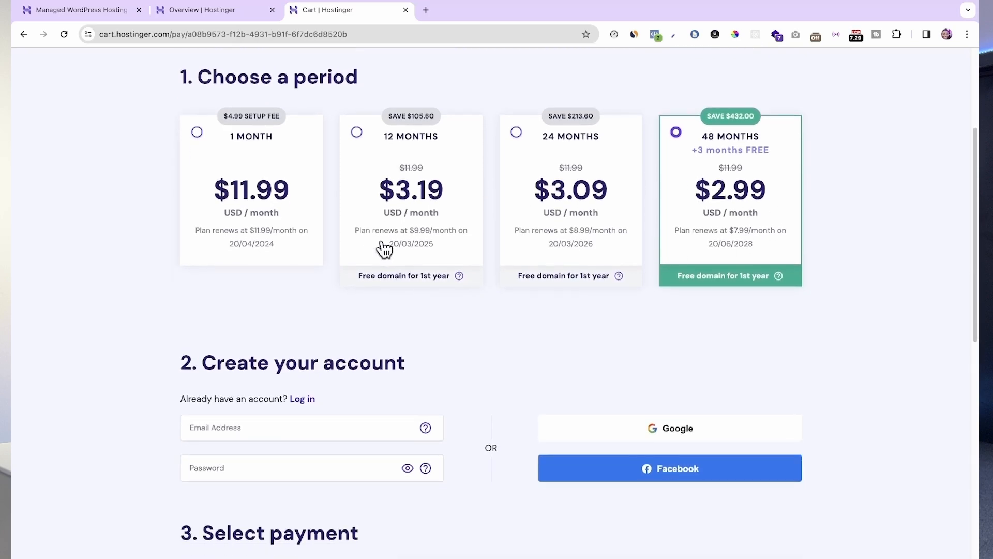
pyautogui.click(355, 140)
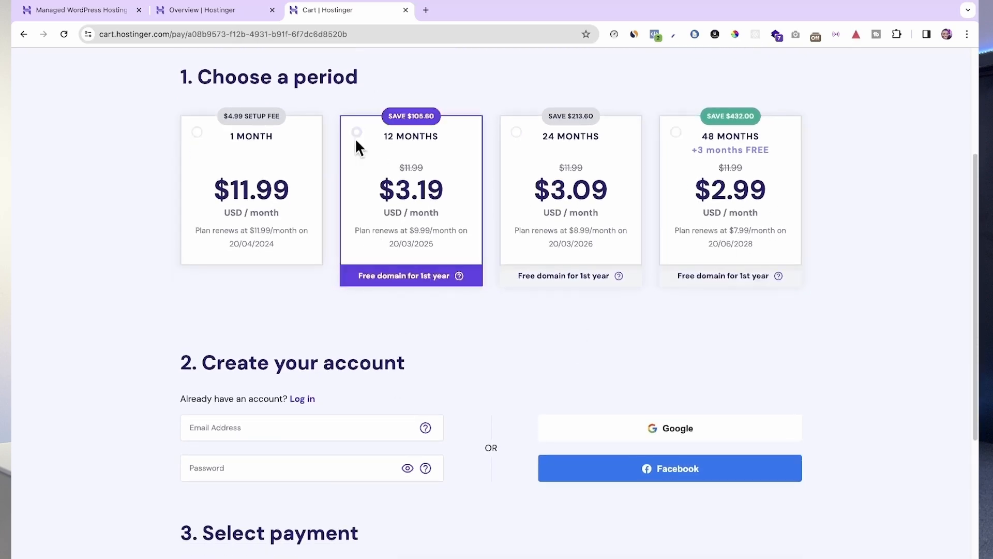
# Step: Review the checkout's account creation options, payment methods, billing fields and order total
pyautogui.scroll(-3, 424, 268)
pyautogui.scroll(-1, 423, 264)
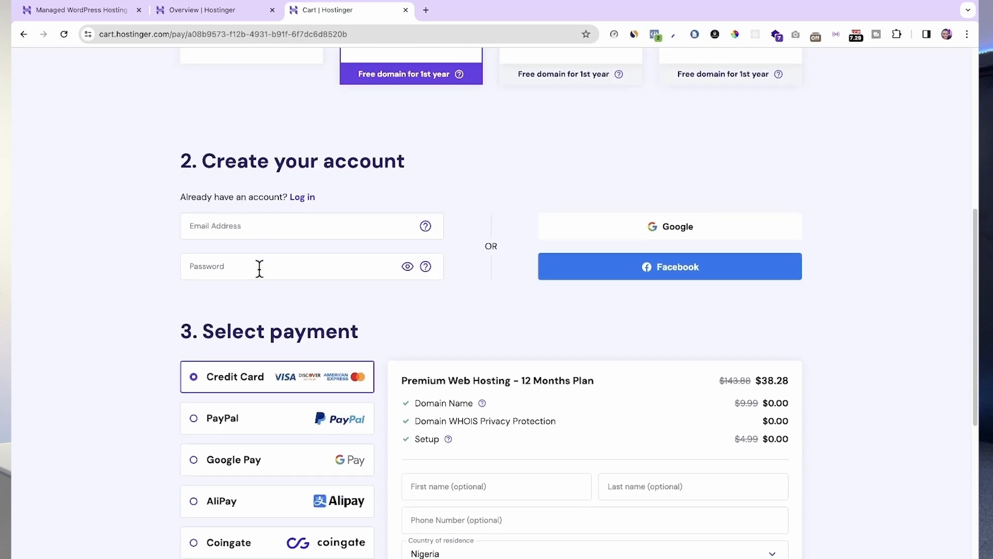
pyautogui.scroll(-1, 510, 300)
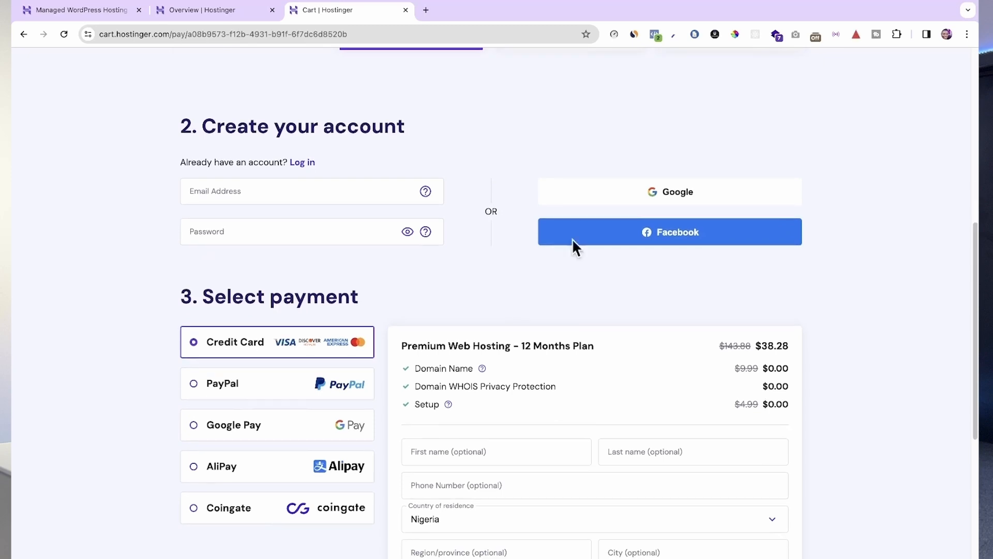
pyautogui.scroll(-3, 661, 229)
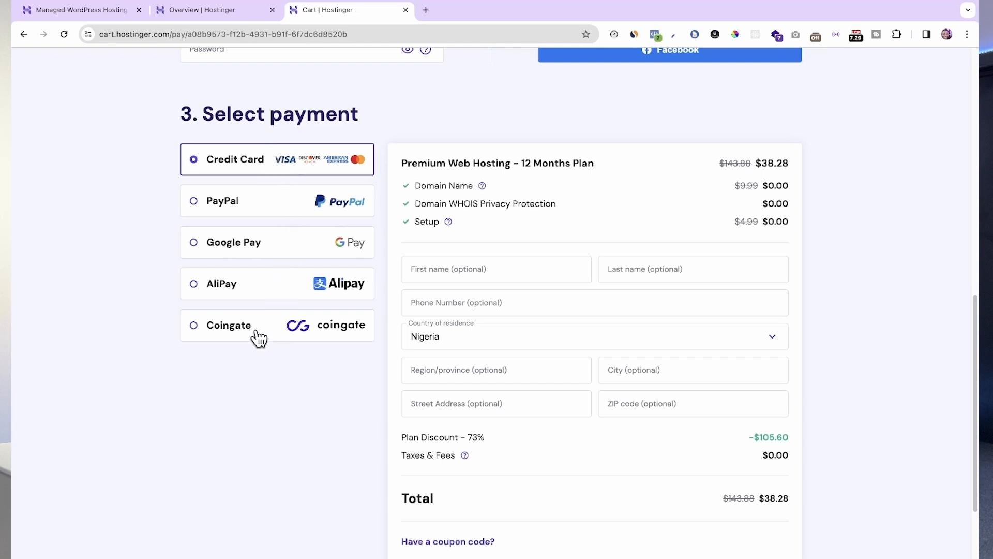
pyautogui.scroll(-1, 286, 343)
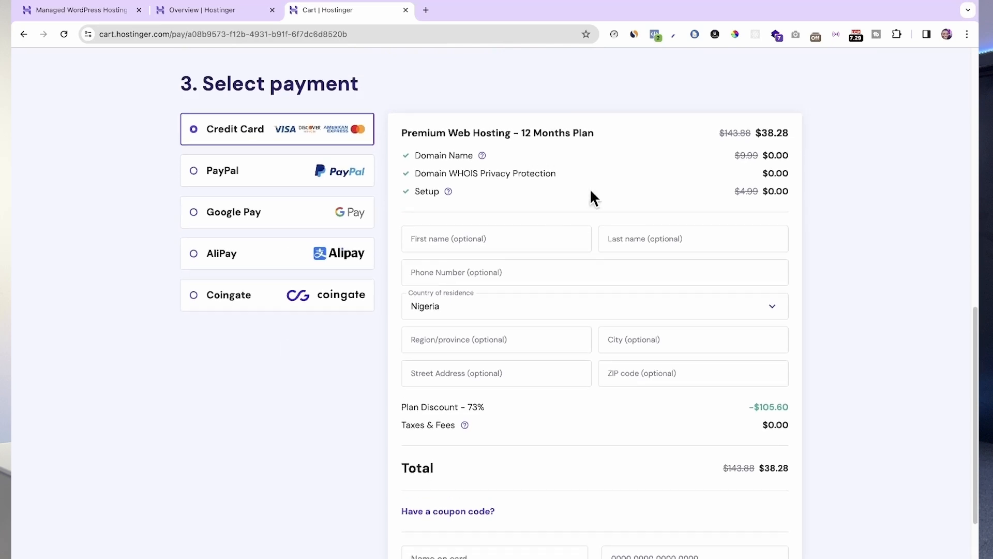
pyautogui.scroll(-1, 561, 331)
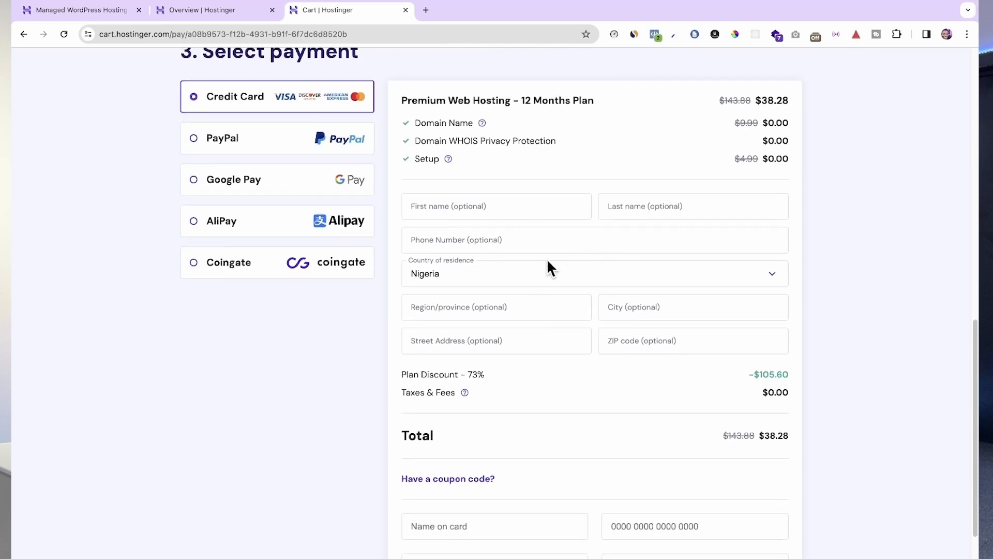
pyautogui.scroll(-1, 542, 316)
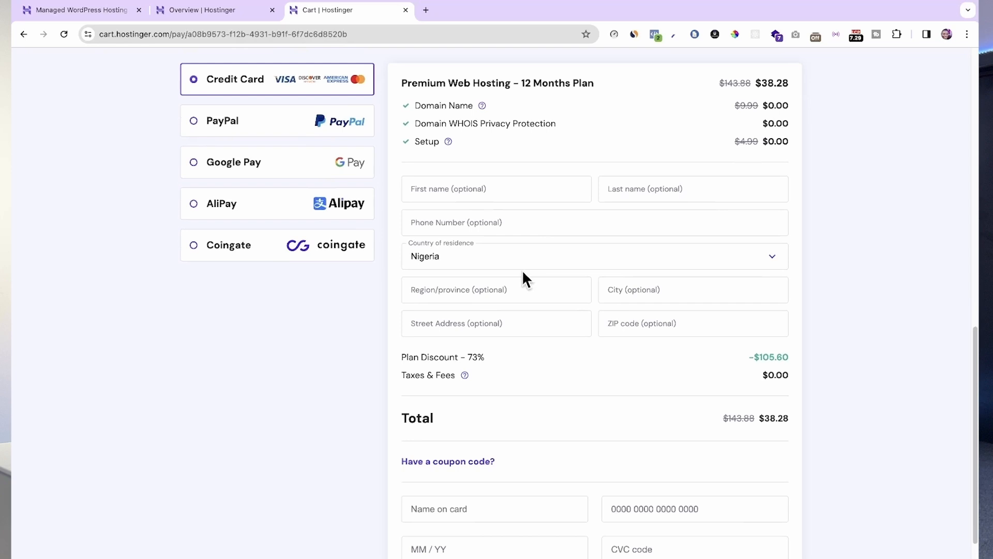
pyautogui.scroll(-5, 490, 363)
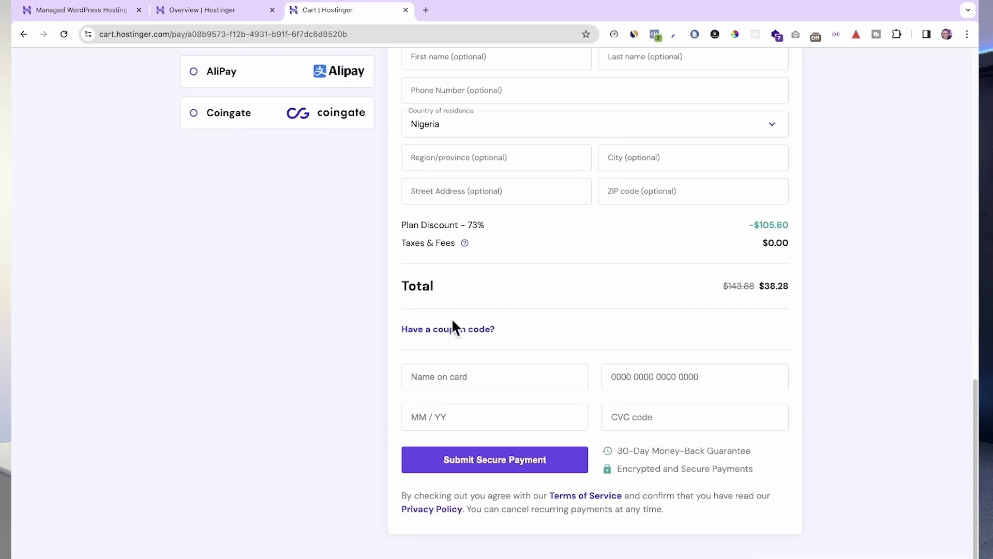
# Step: Apply the coupon code ADANU to the Premium Web Hosting order
pyautogui.click(450, 331)
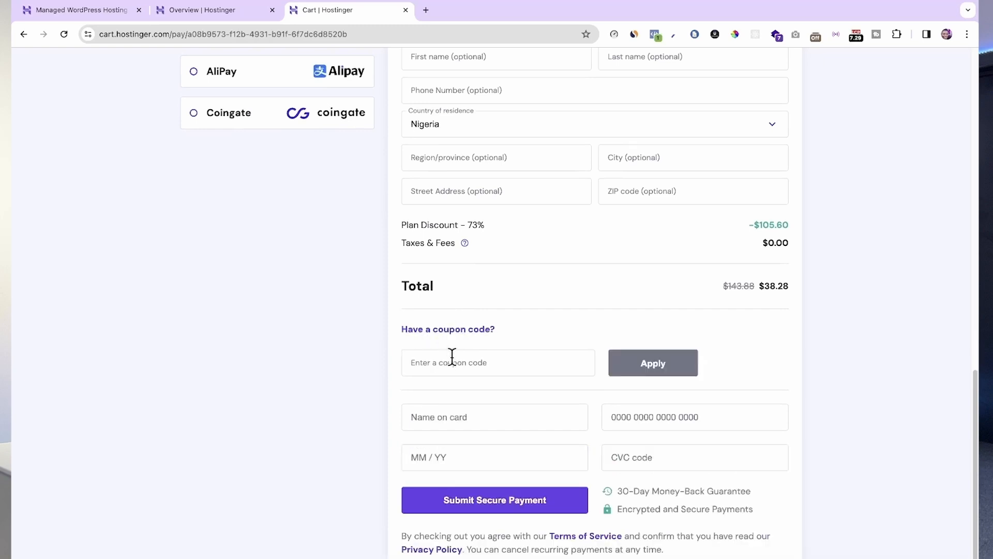
pyautogui.click(448, 359)
pyautogui.write('ADANU')
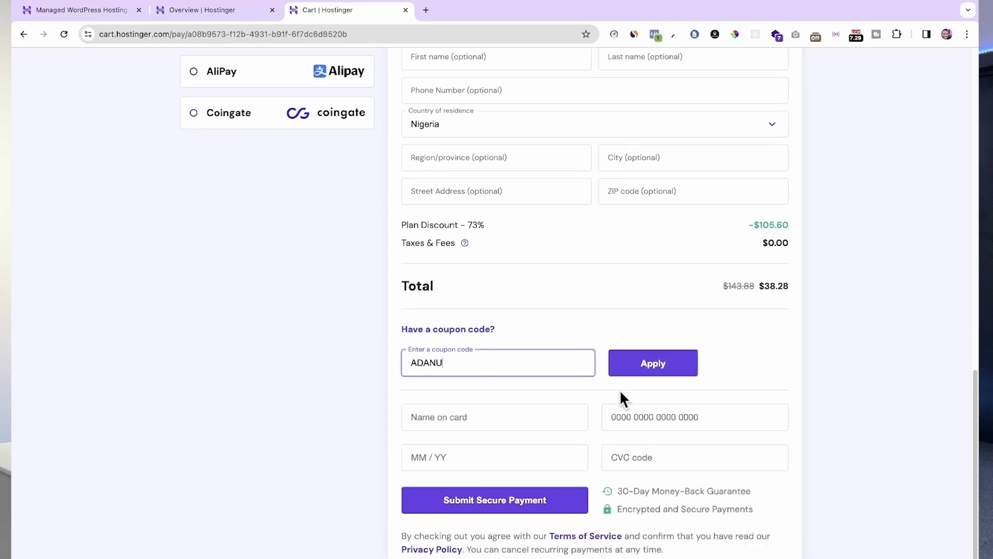
pyautogui.click(666, 366)
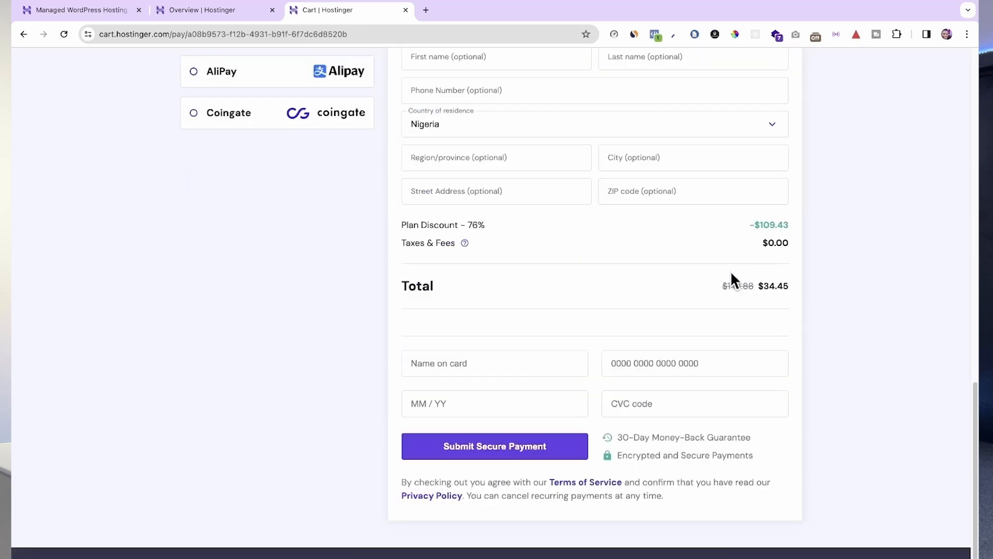
pyautogui.scroll(-1, 756, 289)
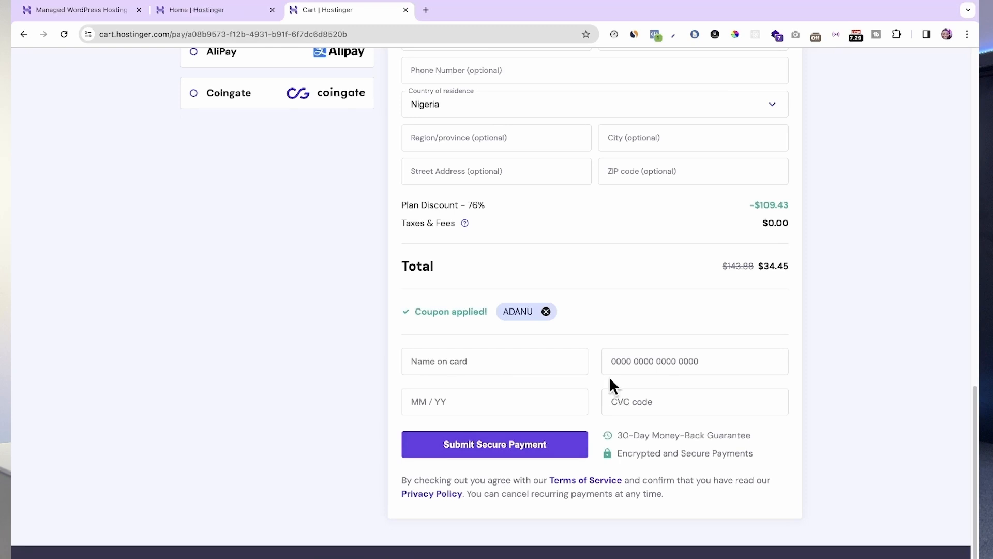
# Step: Switch to the Hostinger account panel and start creating a new website of the Blog type
pyautogui.click(206, 18)
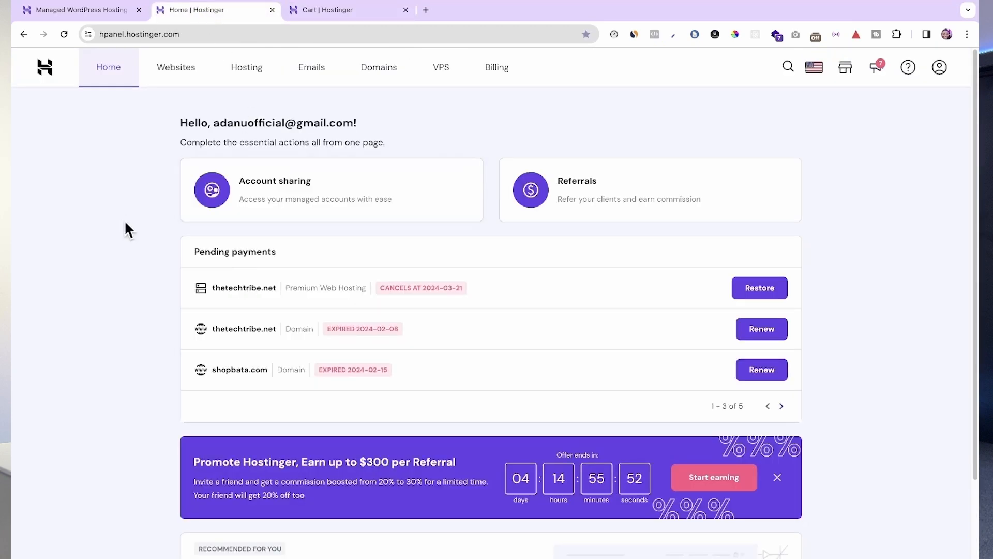
pyautogui.scroll(-1, 145, 254)
pyautogui.scroll(1, 144, 255)
pyautogui.click(181, 73)
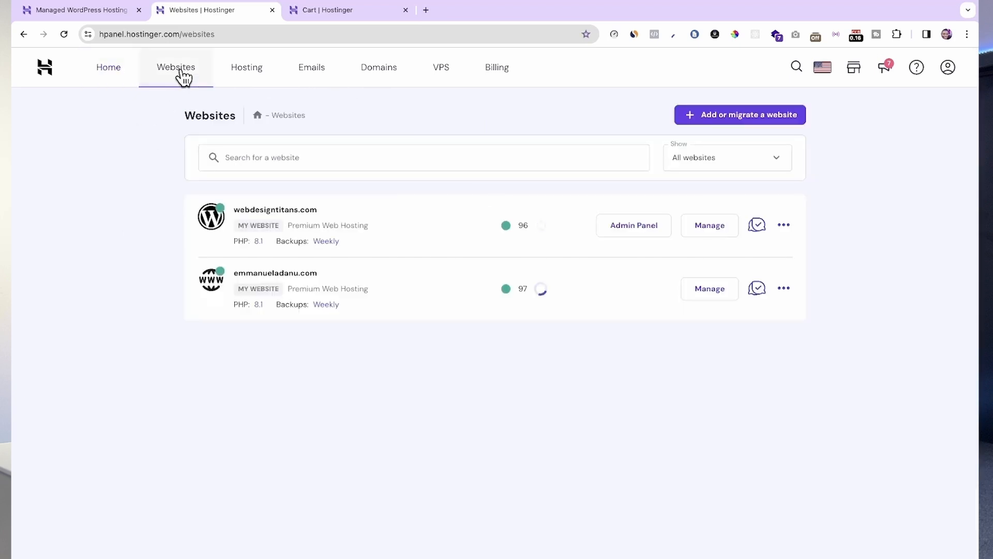
pyautogui.click(764, 122)
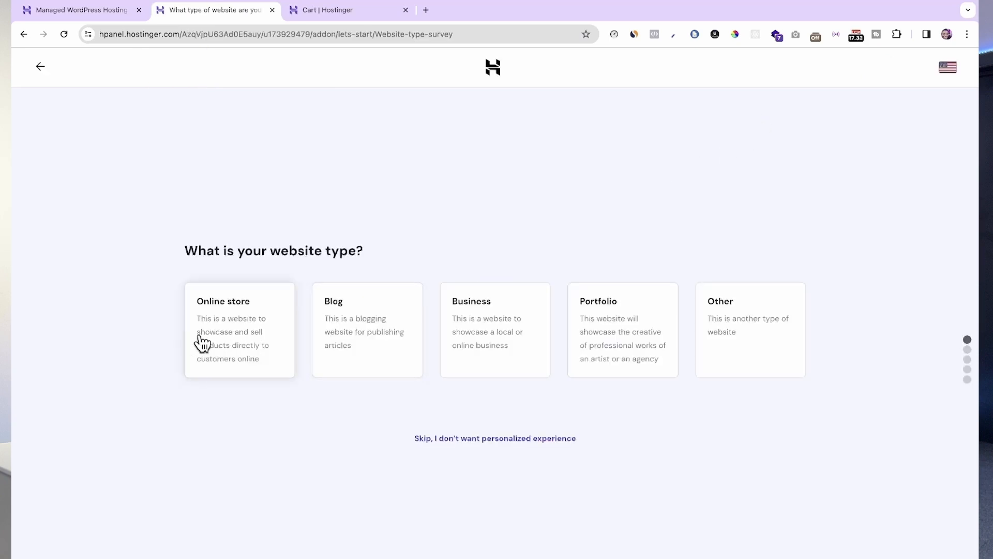
pyautogui.click(416, 356)
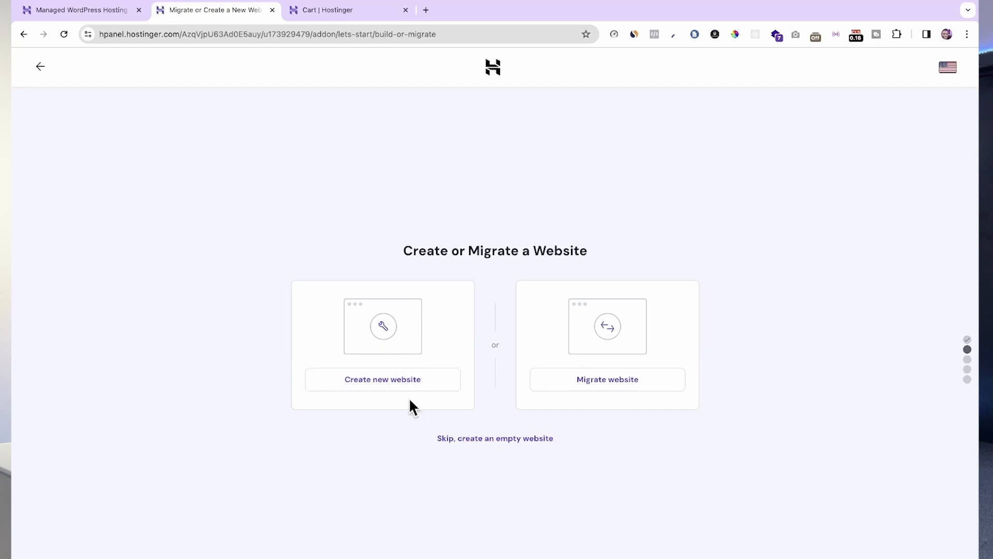
pyautogui.click(398, 386)
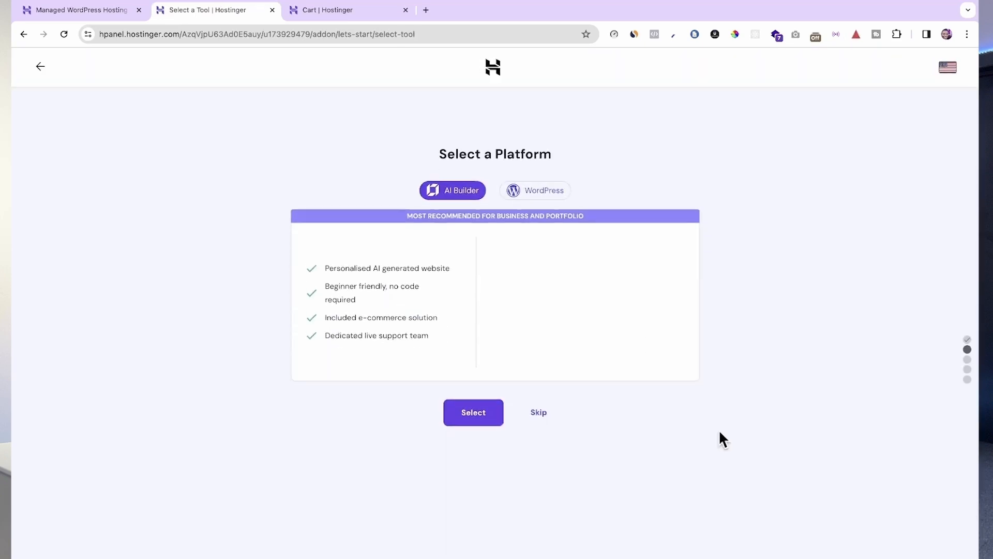
# Step: Choose WordPress as the platform and continue through the login details, recommended plugins and theme pages of the setup
pyautogui.click(550, 172)
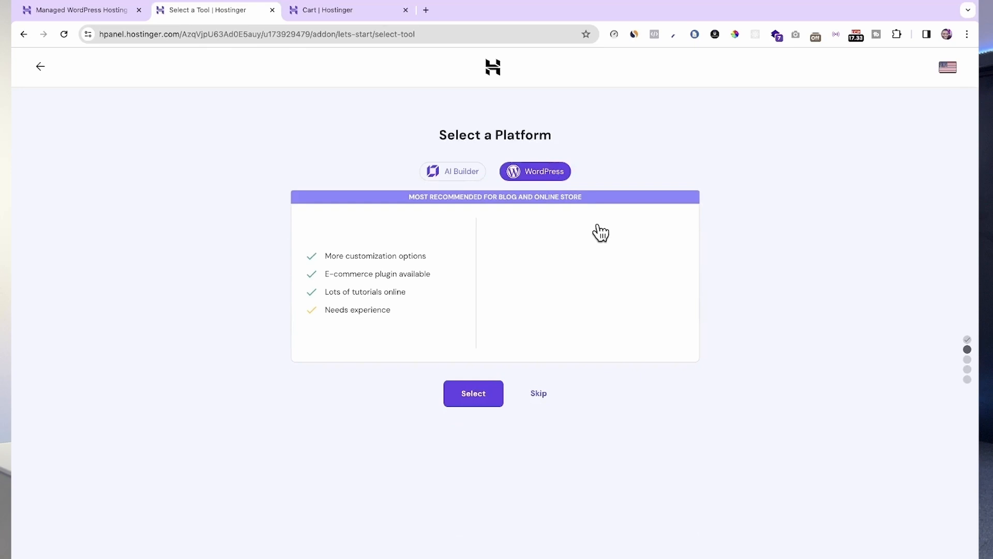
pyautogui.click(488, 383)
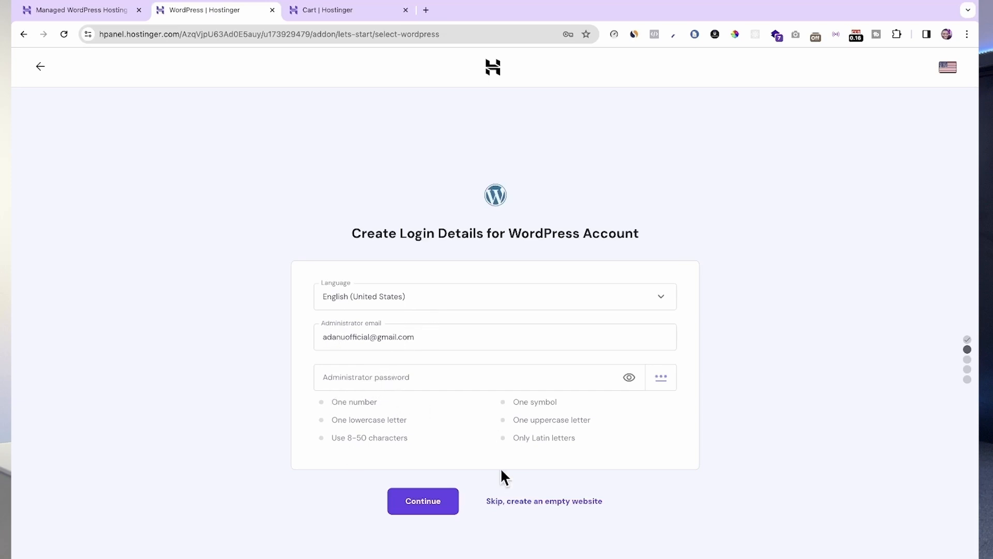
pyautogui.click(420, 504)
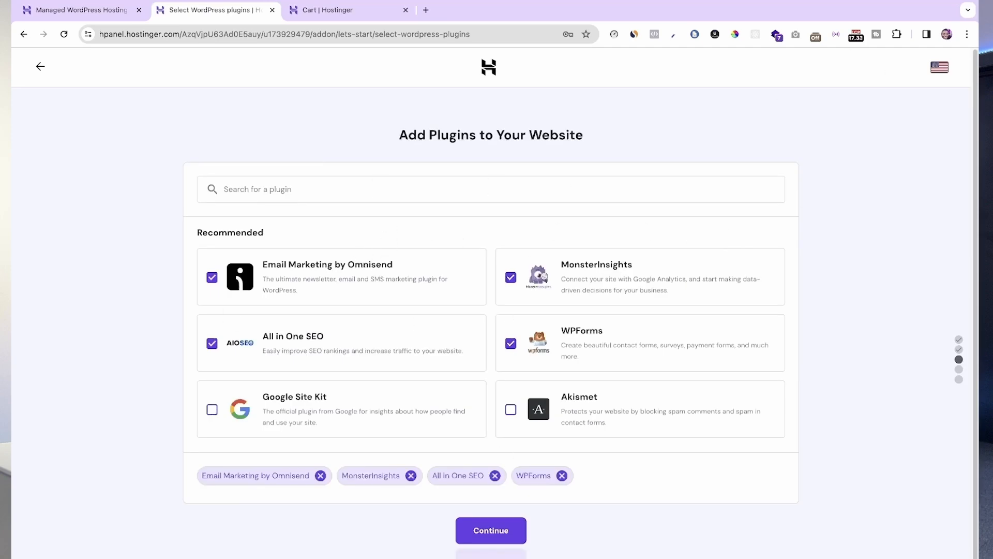
pyautogui.click(491, 530)
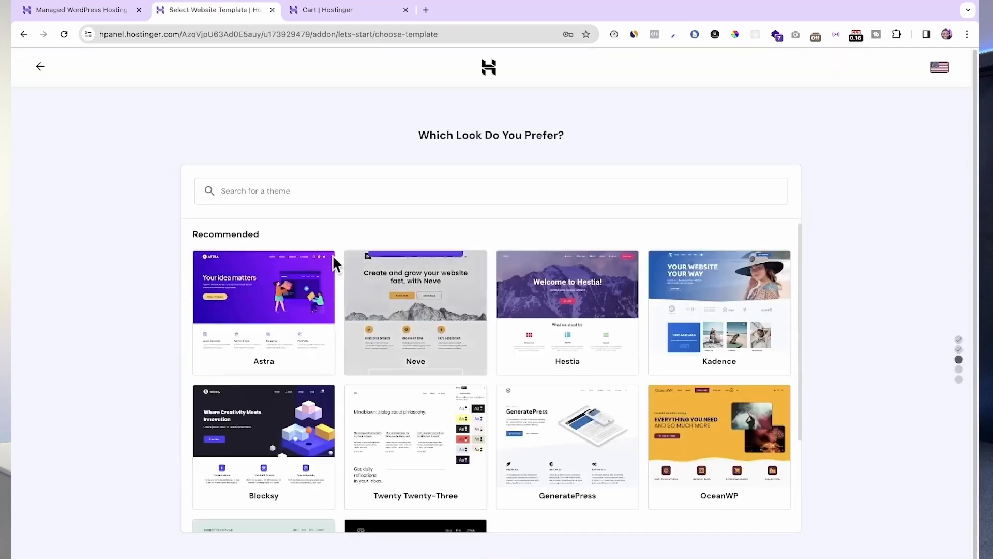
pyautogui.click(491, 555)
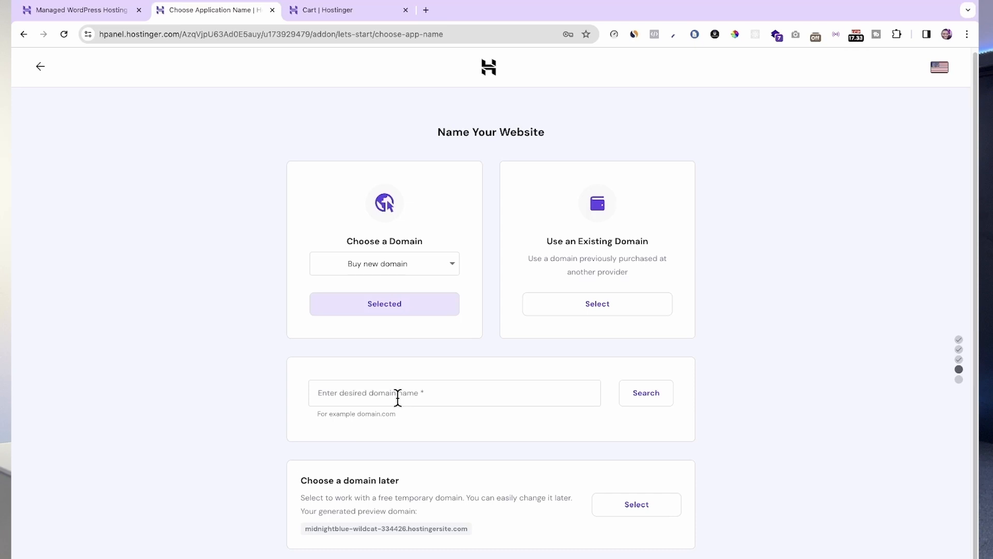
# Step: Search for the new domain mymoneymakingwebsite.com to name the website
pyautogui.click(379, 402)
pyautogui.write('m')
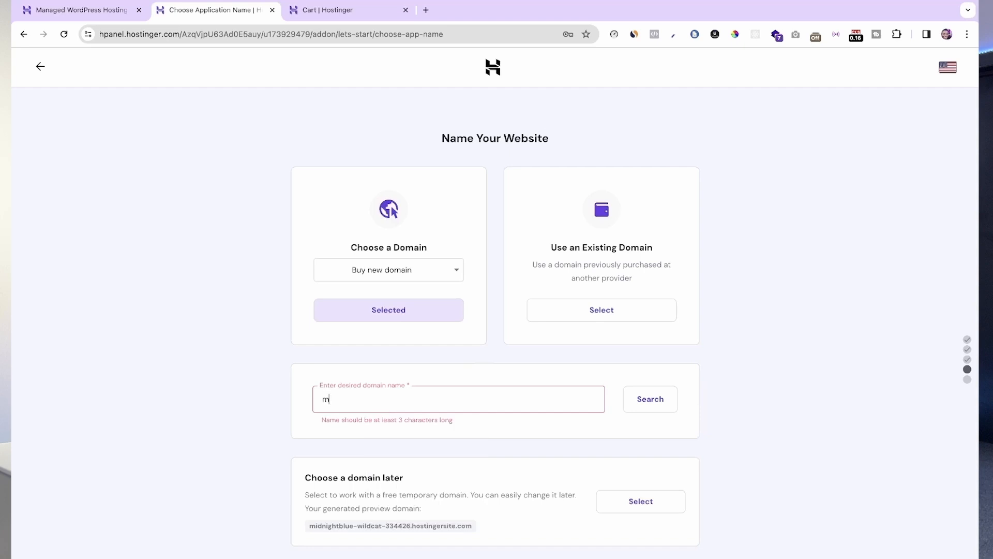
pyautogui.write('ymoneymakingwebsite')
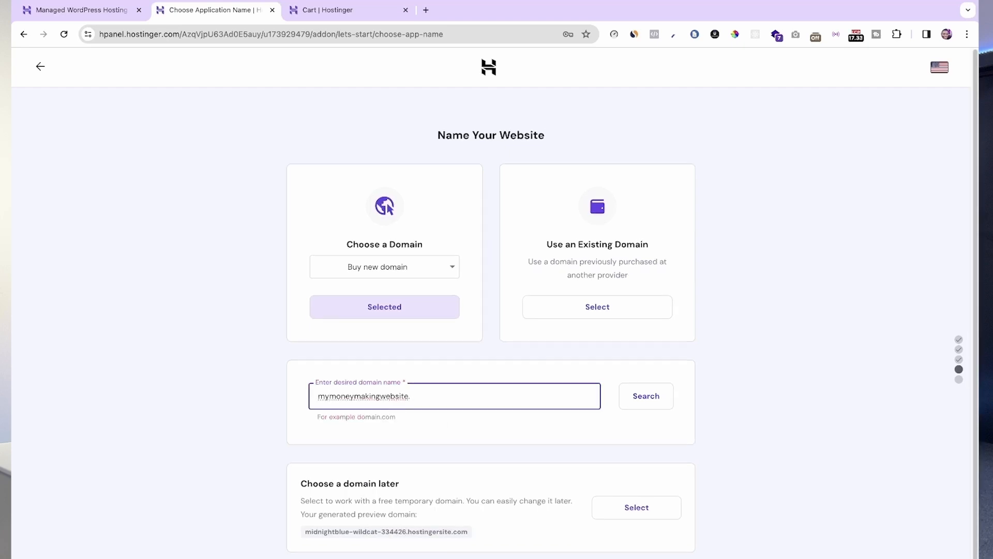
pyautogui.write('.com')
pyautogui.click(448, 417)
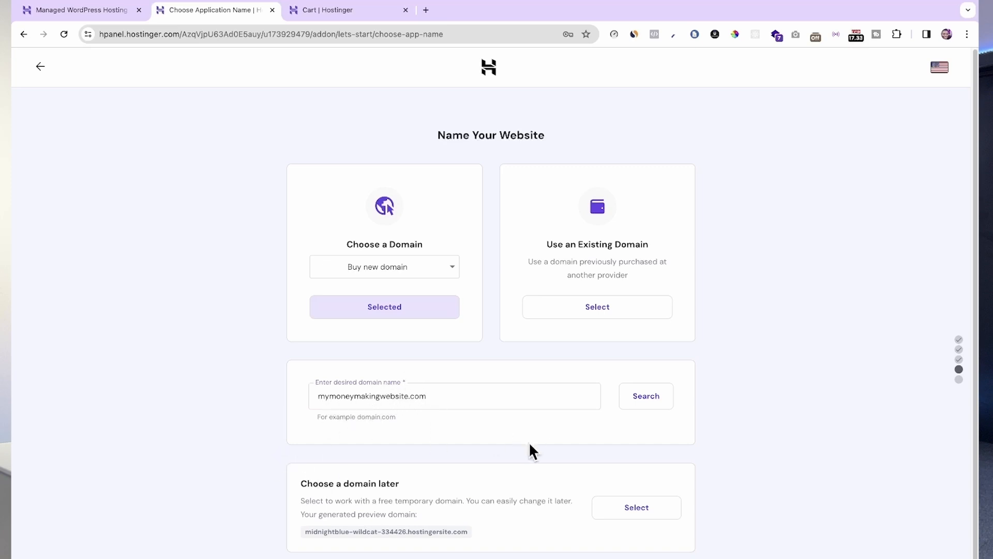
pyautogui.click(665, 399)
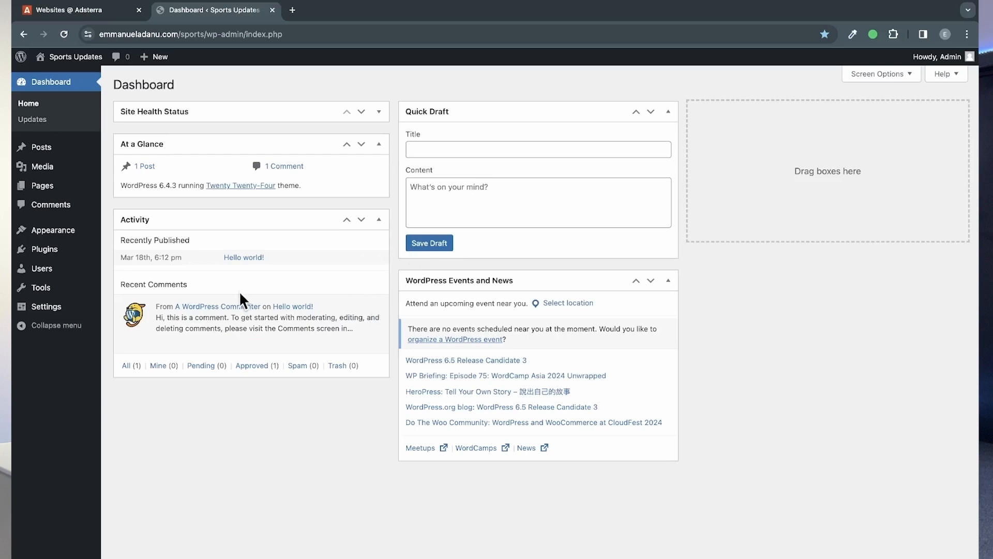
# Step: Open the Sports Updates site from its WordPress dashboard in a new browser tab and copy its address
pyautogui.moveTo(67, 61)
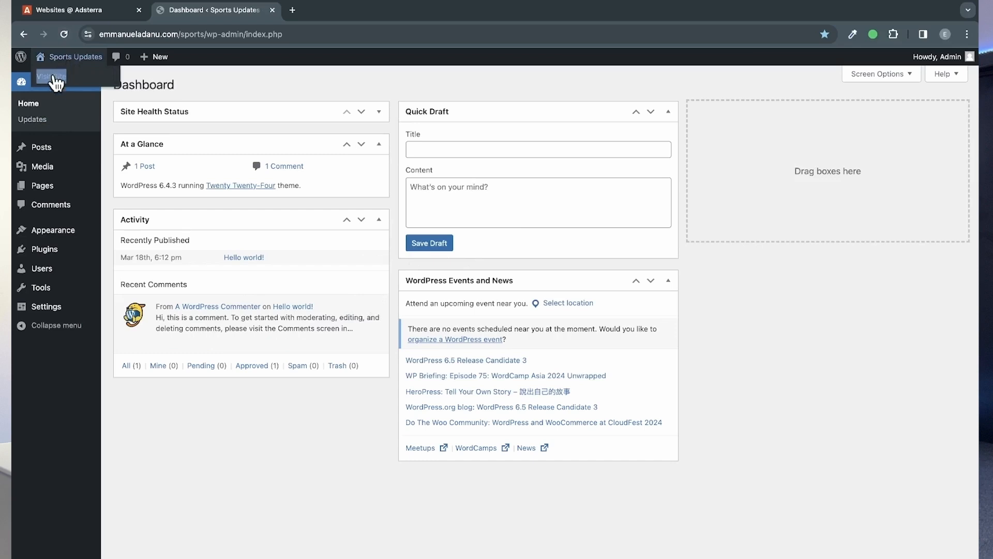
pyautogui.rightClick(55, 82)
pyautogui.click(86, 80)
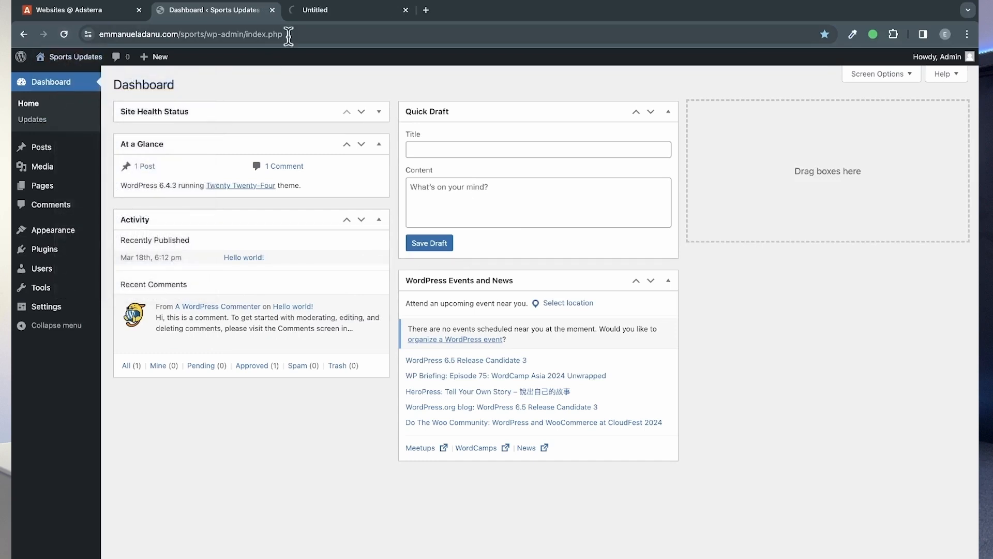
pyautogui.click(309, 15)
pyautogui.click(205, 34)
pyautogui.hotkey('ctrl', 'c')
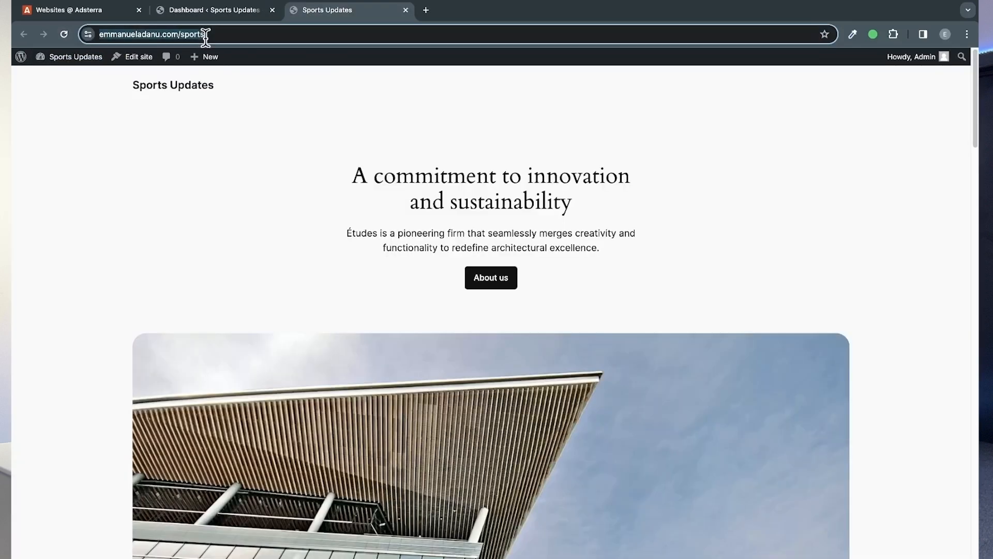
pyautogui.click(237, 129)
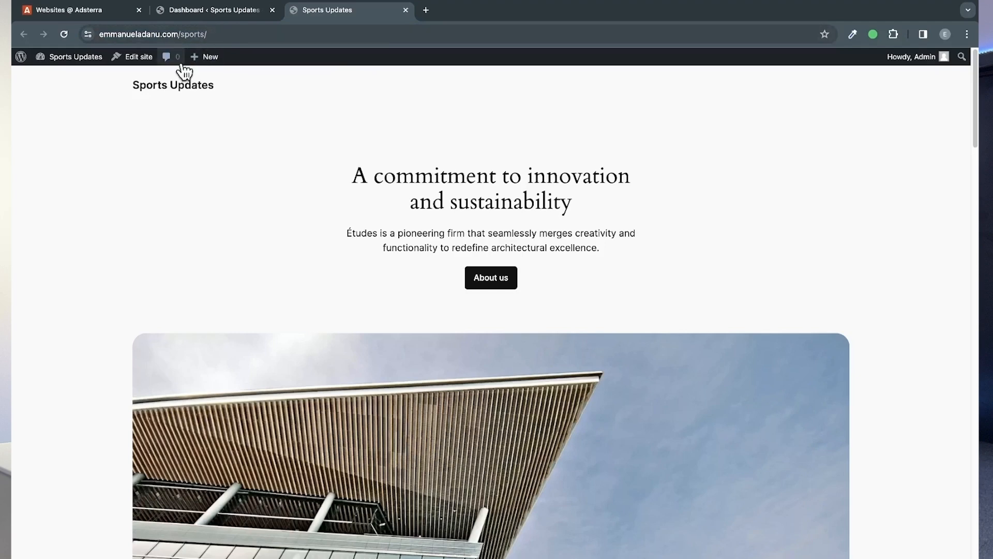
# Step: Return to the Adsterra publisher Websites page and clear all chat notifications
pyautogui.click(86, 12)
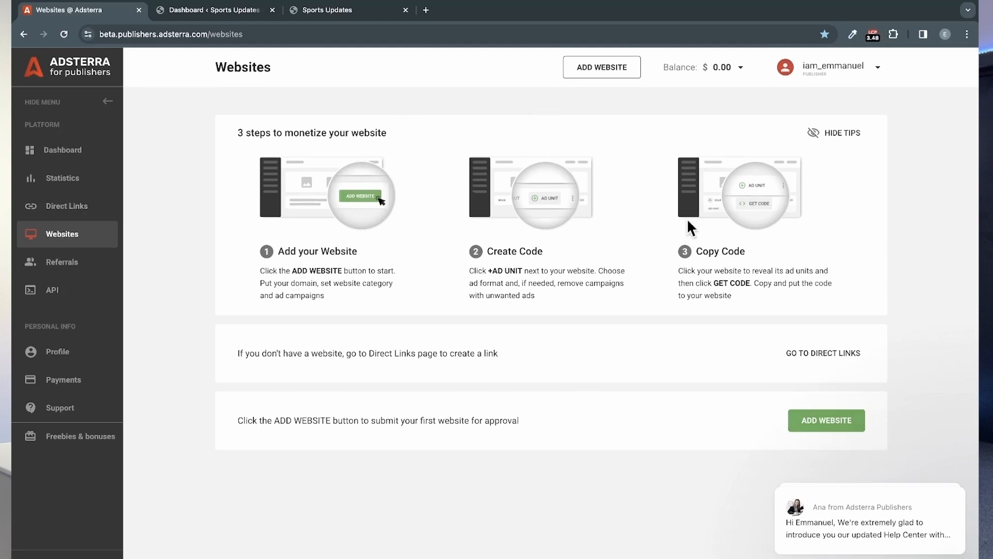
pyautogui.moveTo(955, 513)
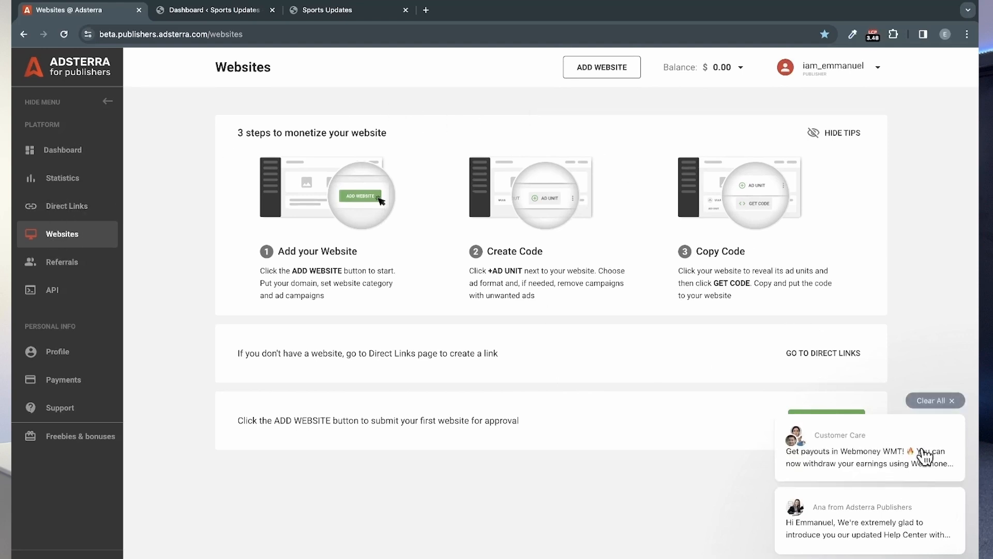
pyautogui.click(938, 403)
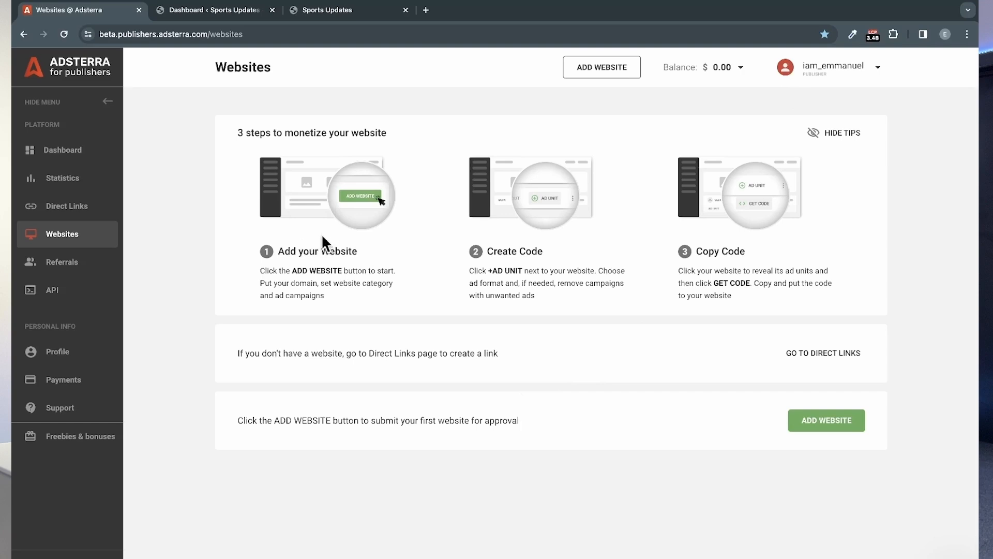
# Step: Start adding a new website in Adsterra and paste the Sports Updates site address as its URL
pyautogui.click(805, 421)
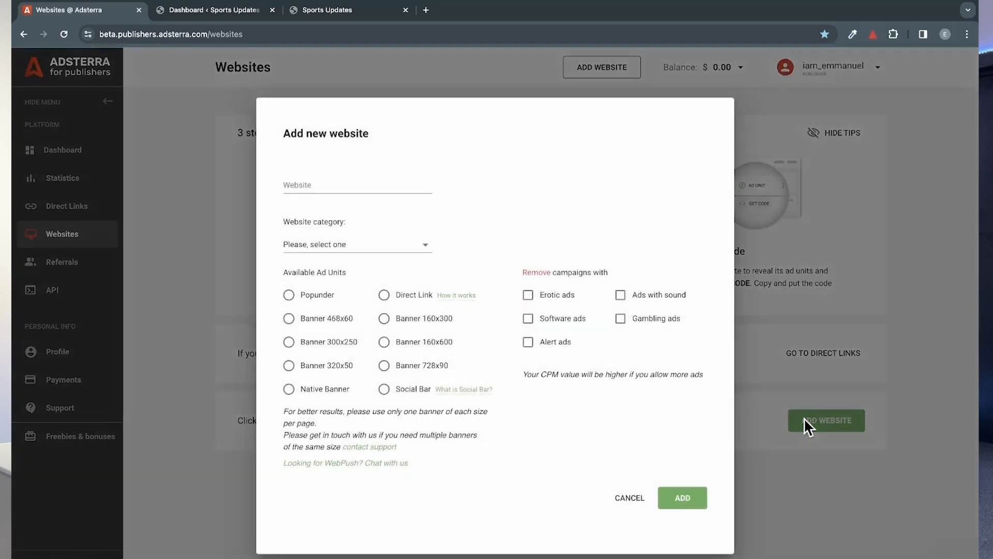
pyautogui.click(316, 184)
pyautogui.hotkey('ctrl', 'v')
pyautogui.click(515, 203)
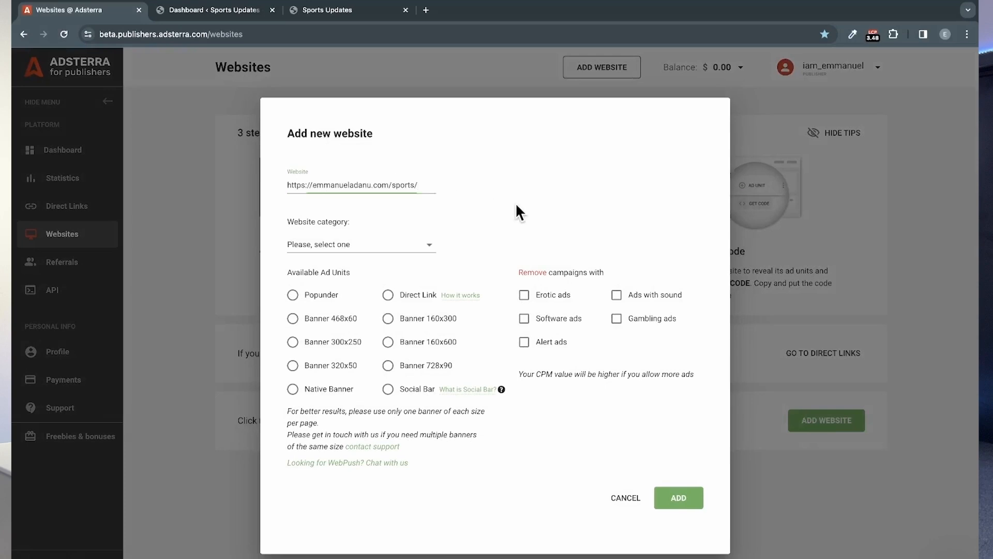
# Step: Set the website category to Sport Streaming and exclude campaigns with erotic ads
pyautogui.click(393, 240)
pyautogui.scroll(-5, 386, 368)
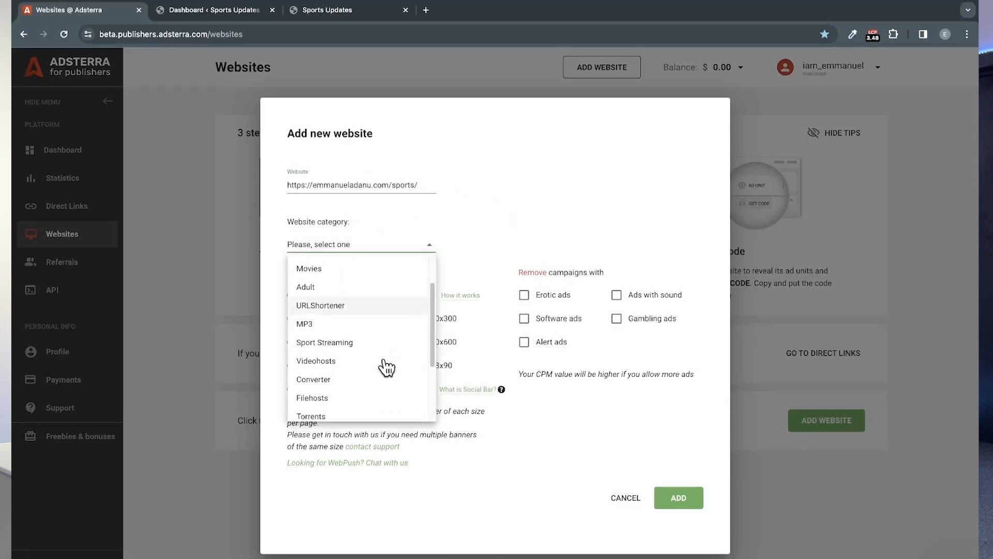
pyautogui.scroll(-1, 384, 366)
pyautogui.scroll(5, 389, 326)
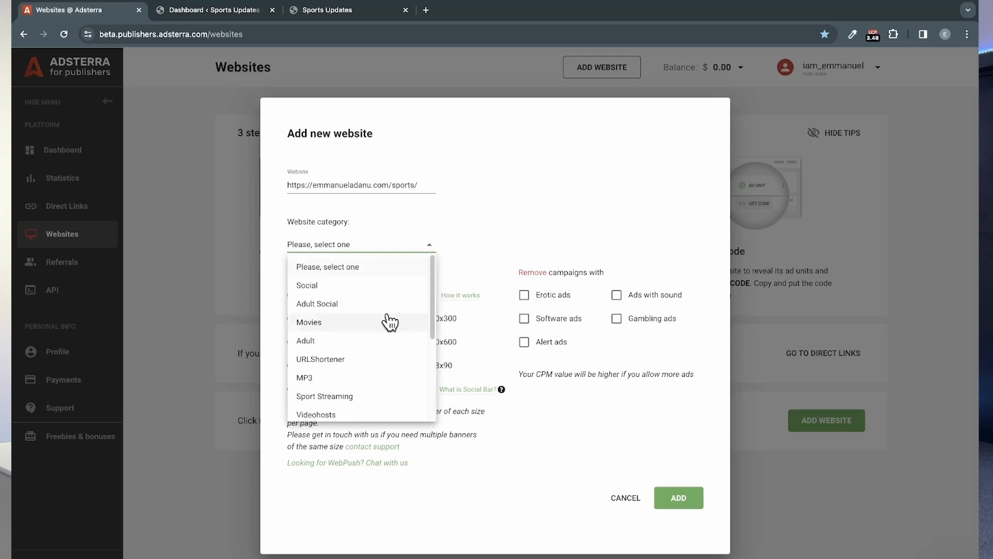
pyautogui.scroll(-2, 390, 321)
pyautogui.click(345, 314)
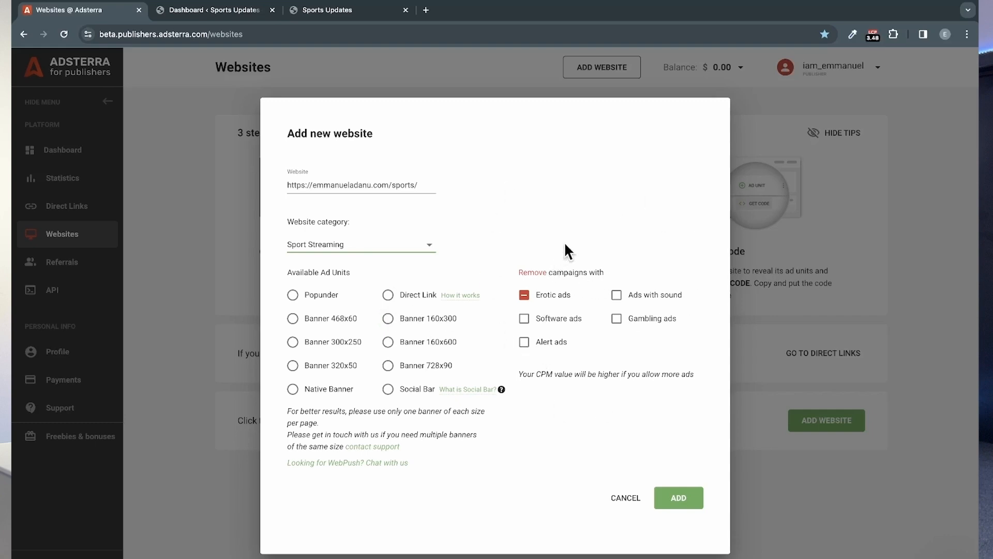
# Step: Choose the Native Banner ad unit, submit the website for approval and dismiss the confirmation
pyautogui.click(291, 388)
pyautogui.click(688, 497)
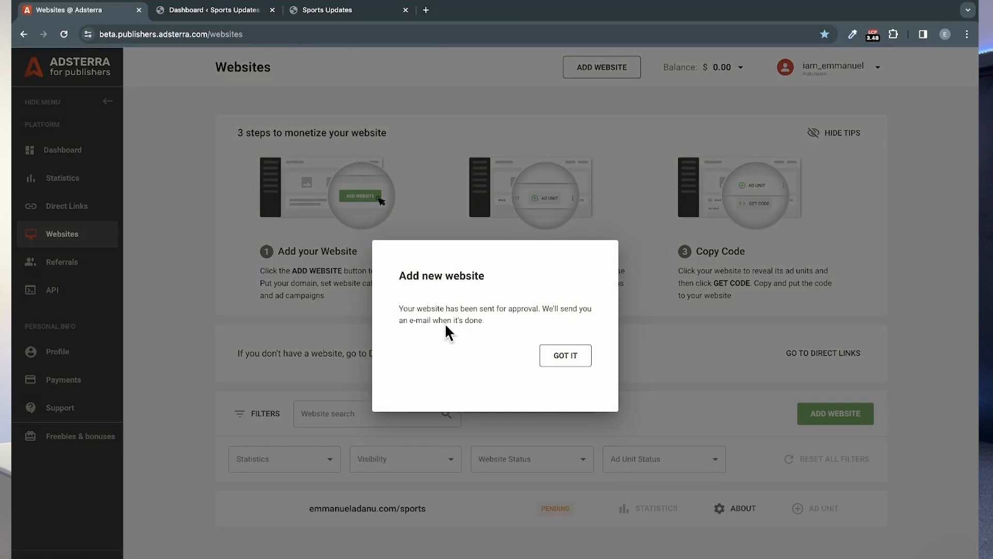
pyautogui.click(565, 355)
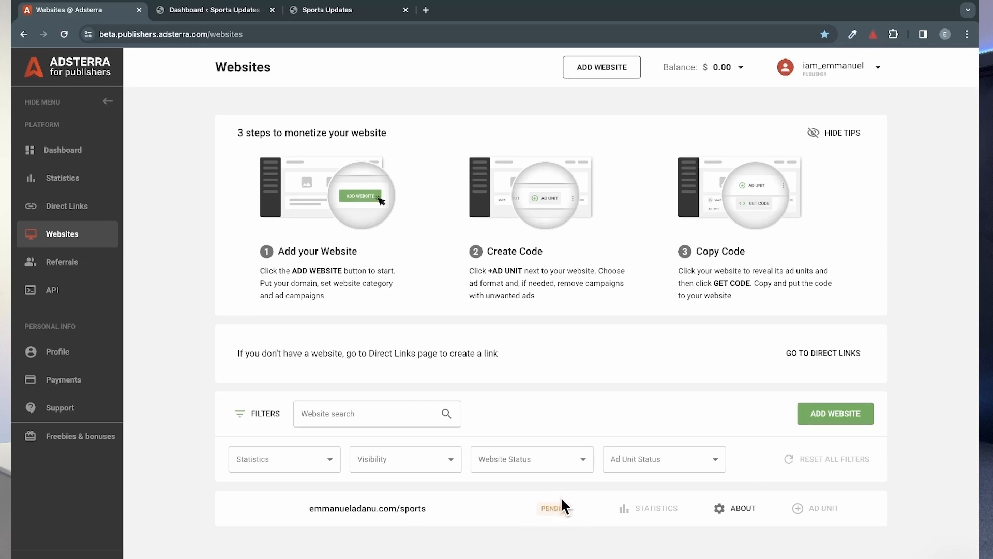
# Step: Switch to the WordPress dashboard, open the page for adding new themes and browse the popular themes
pyautogui.click(228, 11)
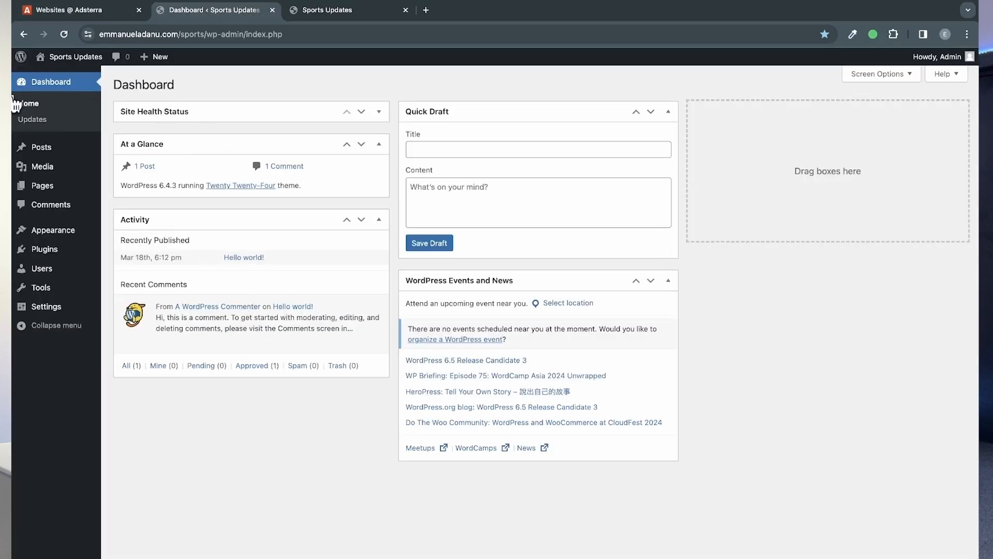
pyautogui.moveTo(49, 236)
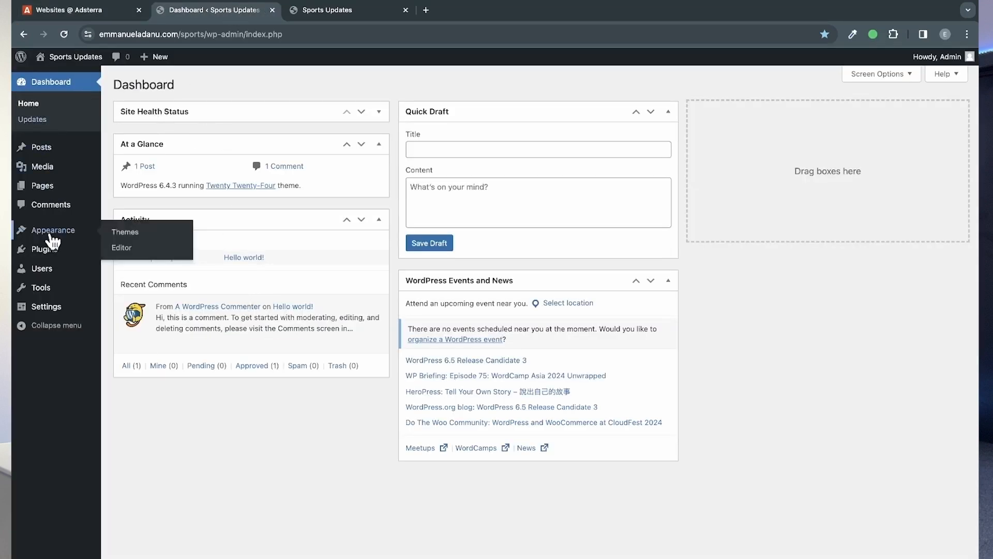
pyautogui.click(128, 236)
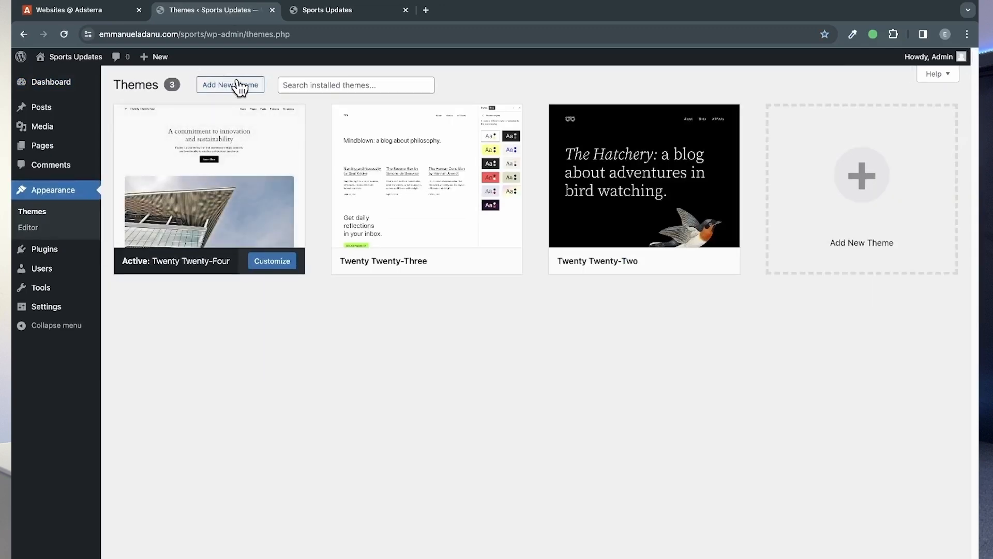
pyautogui.click(239, 85)
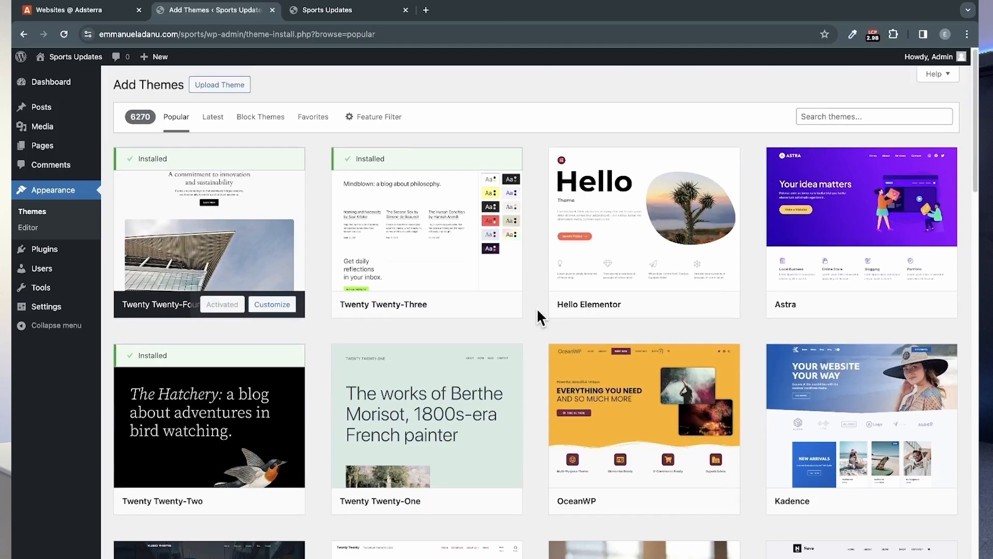
pyautogui.scroll(-7, 538, 333)
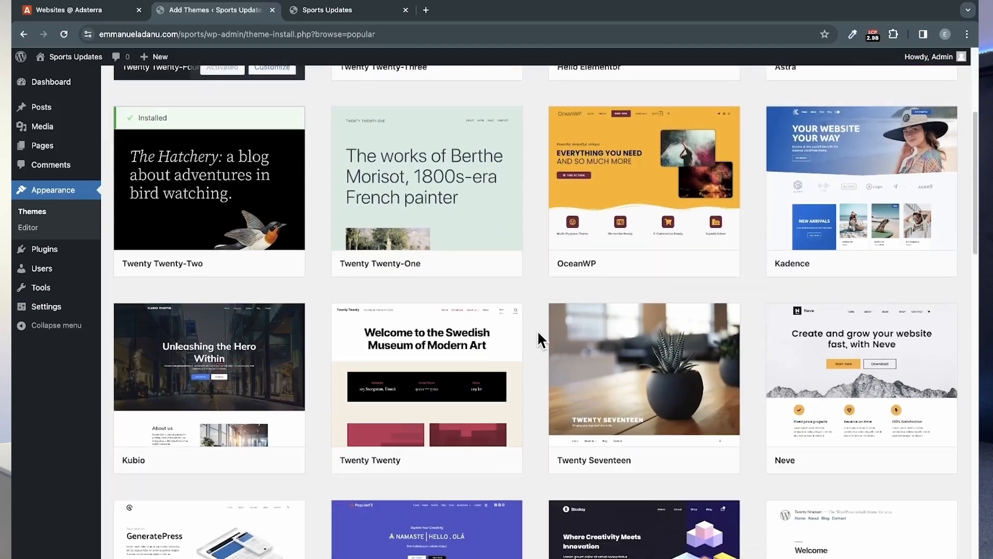
pyautogui.scroll(-8, 538, 333)
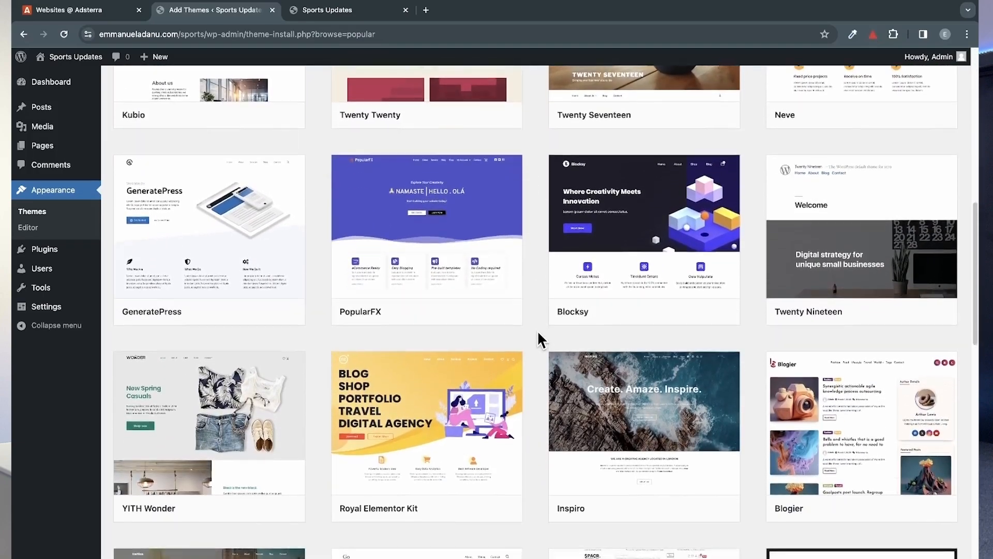
pyautogui.scroll(-4, 537, 330)
pyautogui.scroll(18, 537, 330)
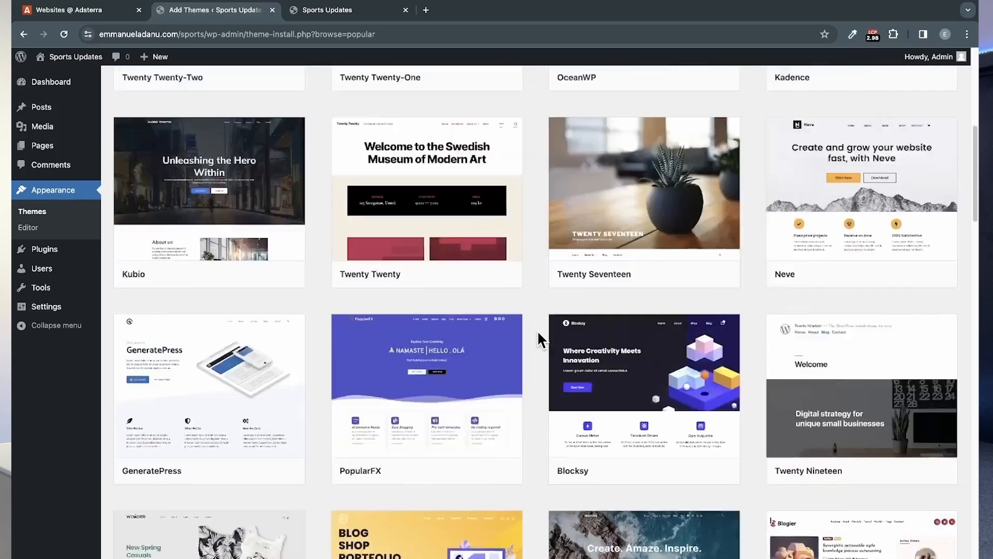
pyautogui.scroll(1, 537, 330)
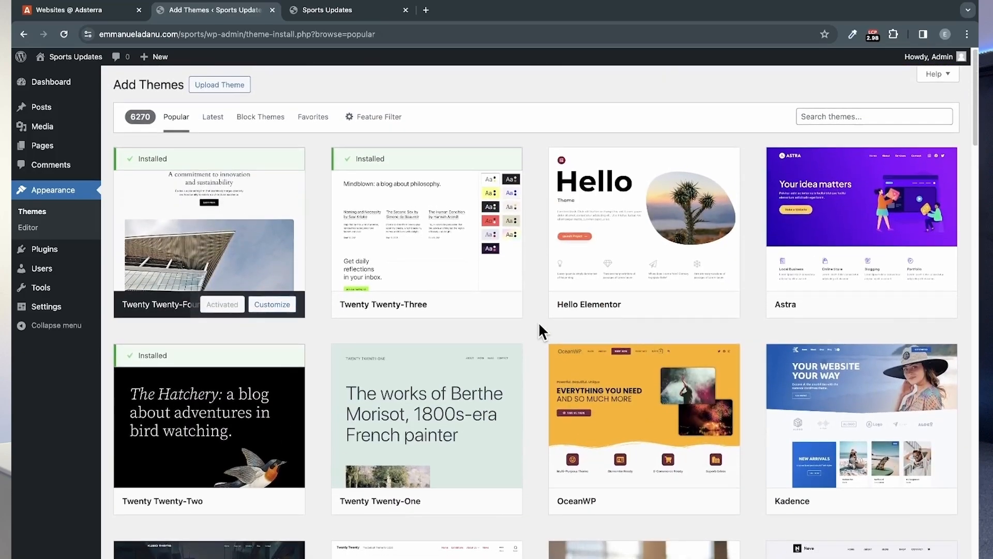
# Step: Search the theme catalogue for "News" and browse the matching themes
pyautogui.click(816, 120)
pyautogui.write('News')
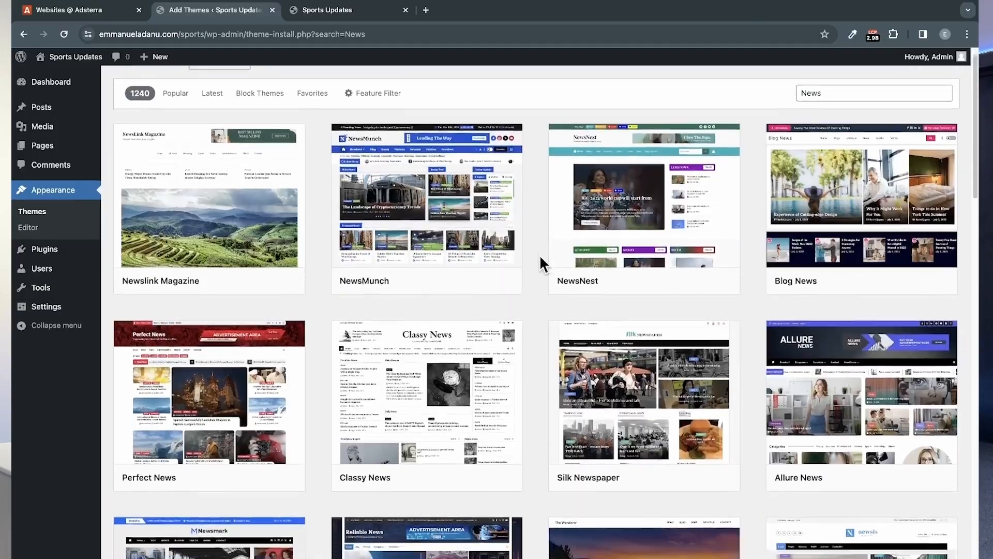
pyautogui.scroll(-4, 539, 254)
pyautogui.scroll(-10, 539, 254)
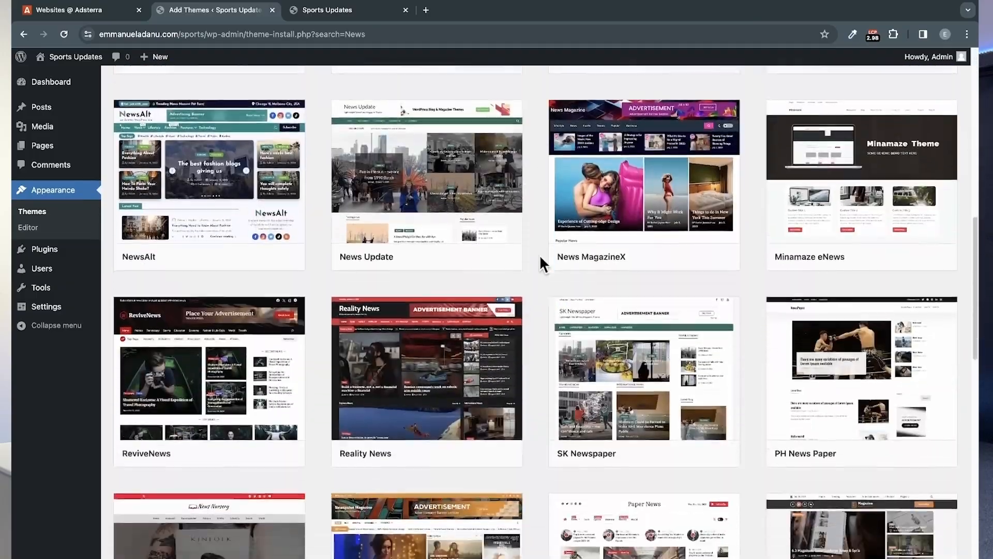
pyautogui.scroll(15, 539, 254)
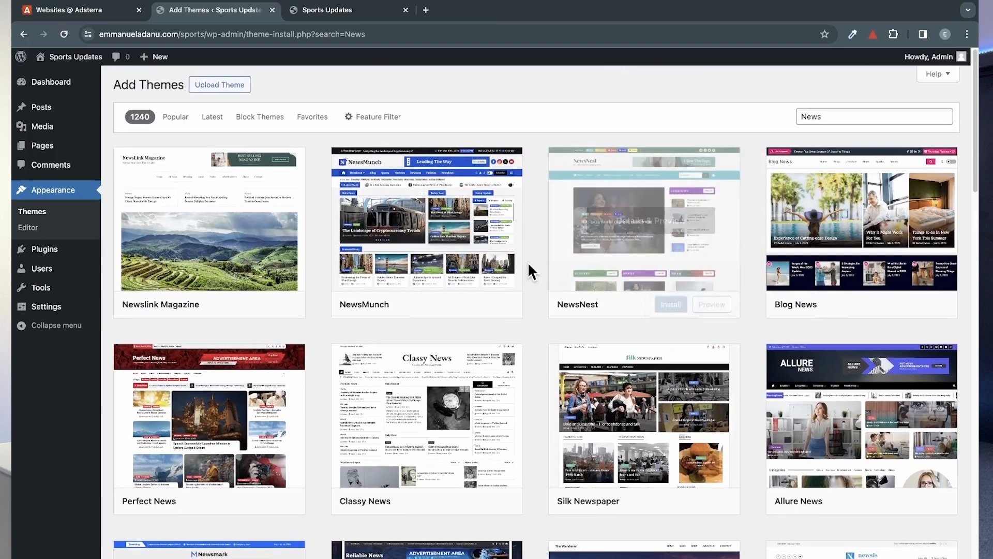
# Step: Search the theme catalogue for "Sports Highlight", and install and activate the Sports Highlight theme
pyautogui.doubleClick(810, 115)
pyautogui.write('Spo')
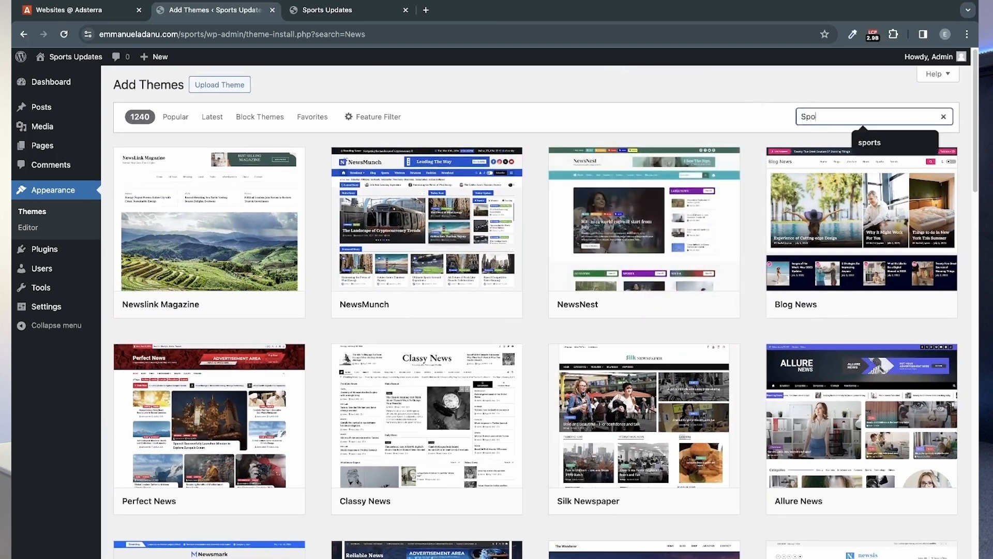
pyautogui.write('rts Highlight')
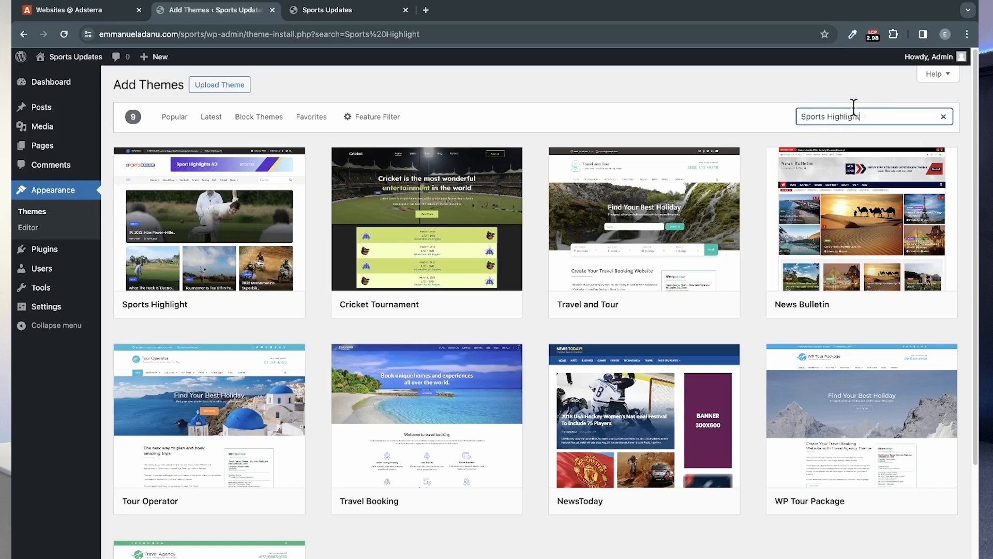
pyautogui.moveTo(200, 222)
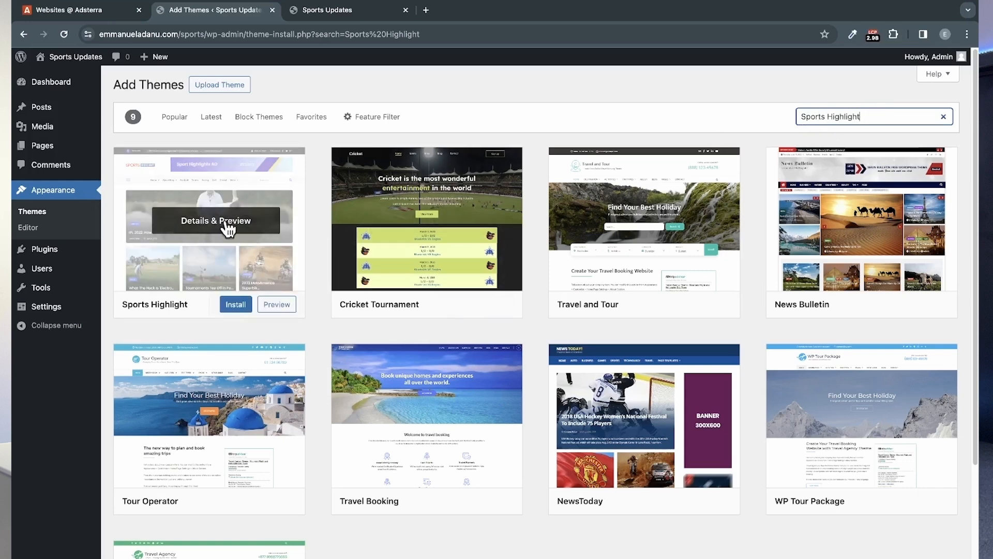
pyautogui.click(236, 305)
pyautogui.moveTo(371, 316)
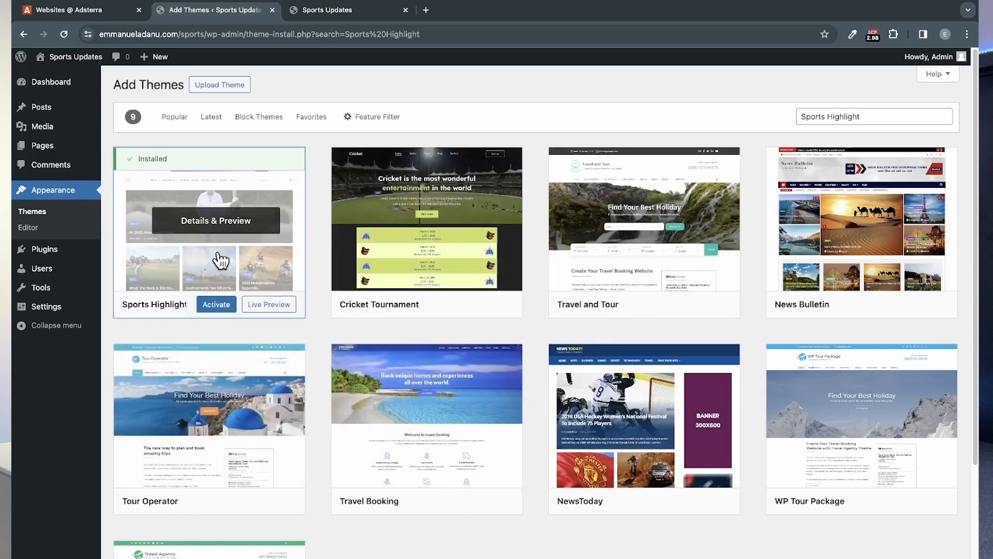
pyautogui.click(211, 308)
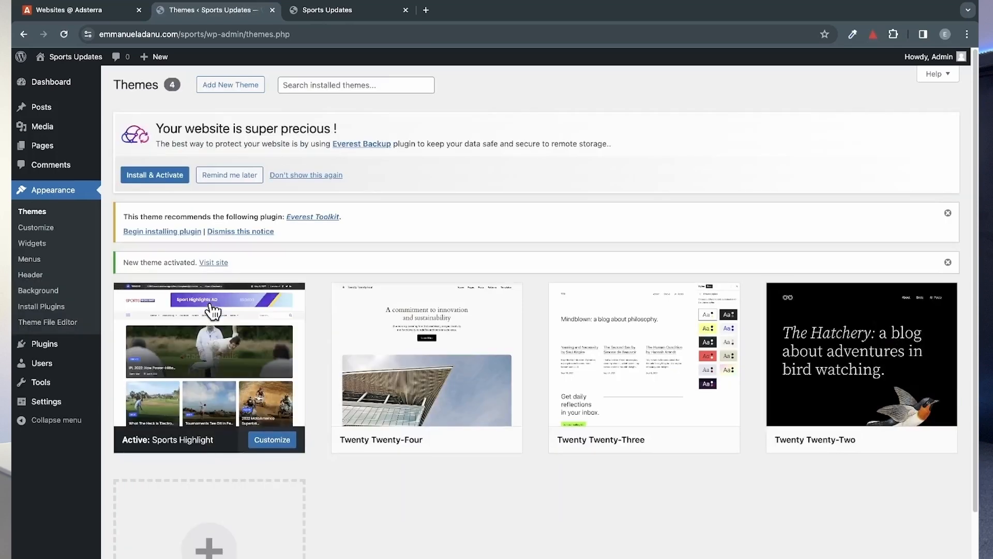
# Step: Check how the live Sports Updates site looks with the new theme and return to the Themes page
pyautogui.click(330, 9)
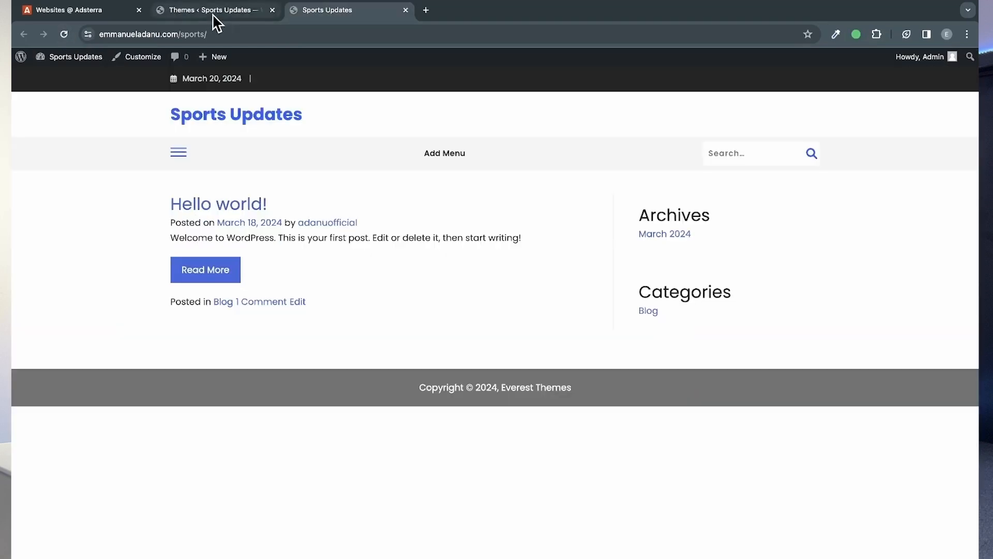
pyautogui.click(213, 15)
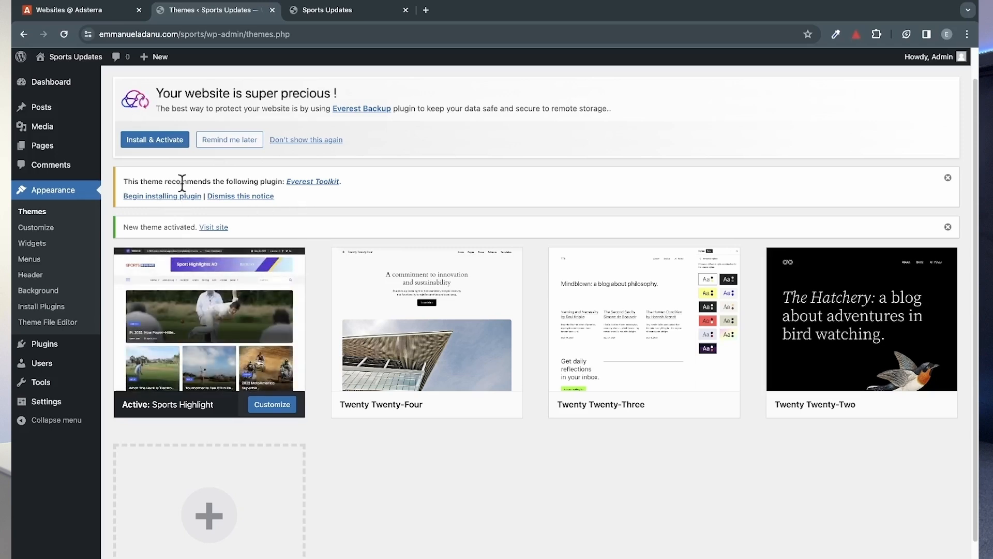
pyautogui.click(343, 10)
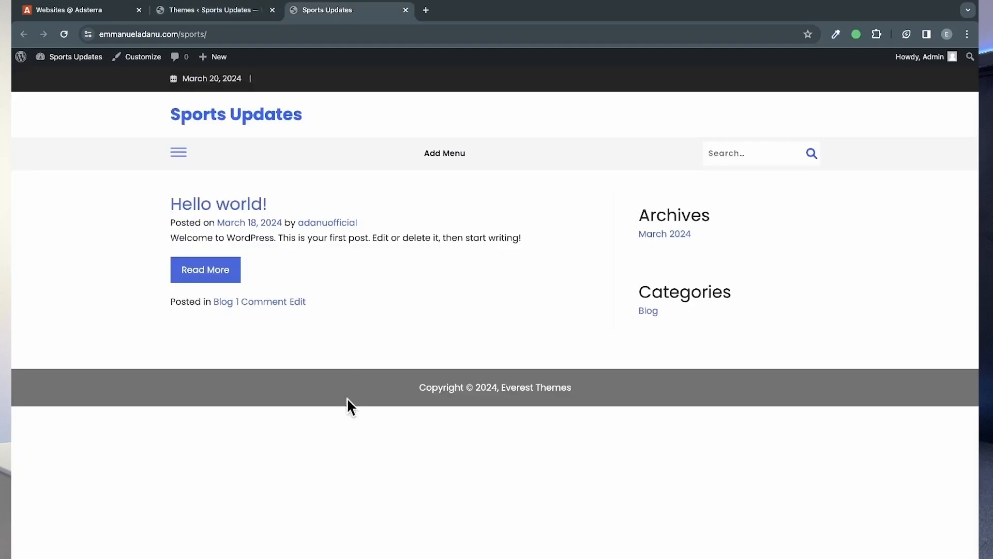
pyautogui.click(230, 14)
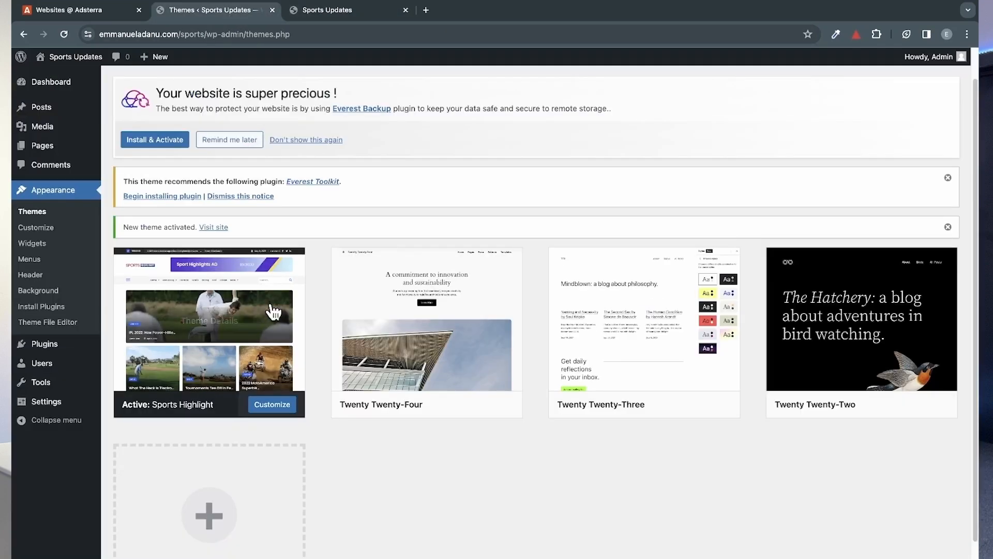
# Step: Install the theme's recommended Everest Toolkit plugin and activate it
pyautogui.click(164, 197)
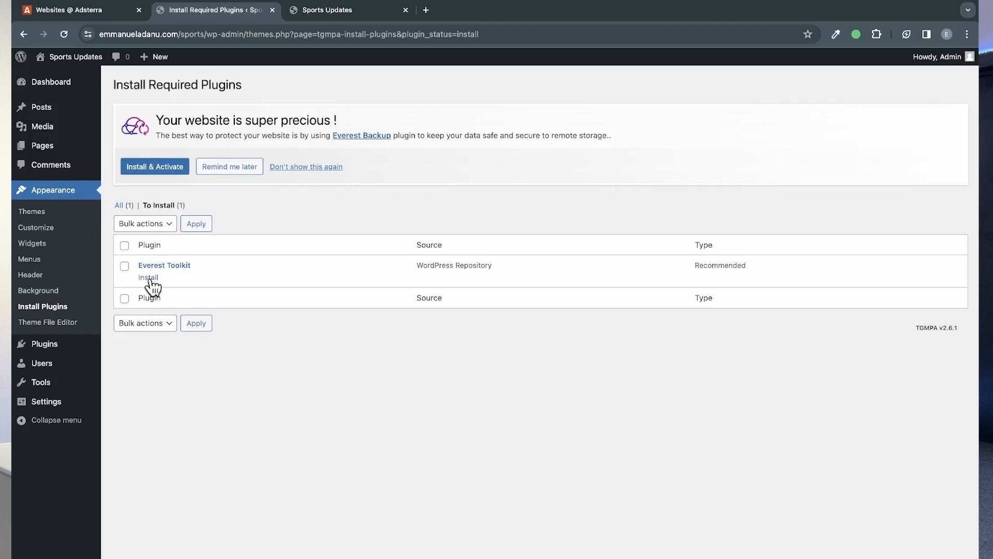
pyautogui.click(149, 278)
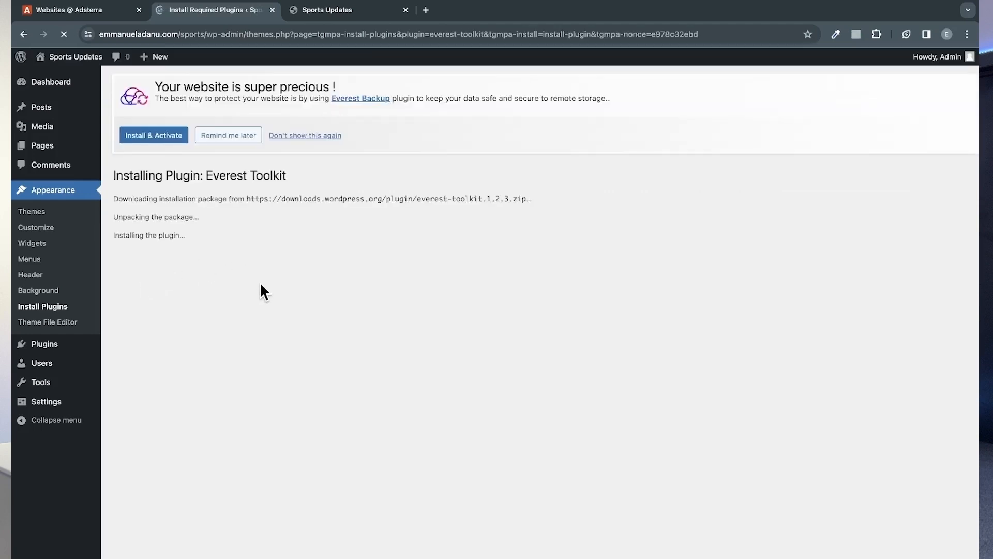
pyautogui.click(55, 342)
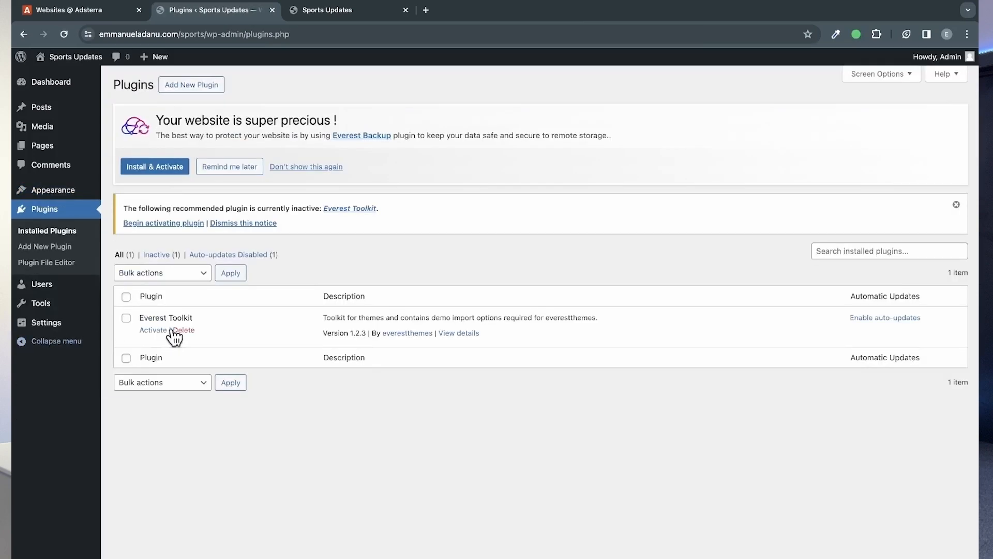
pyautogui.click(154, 331)
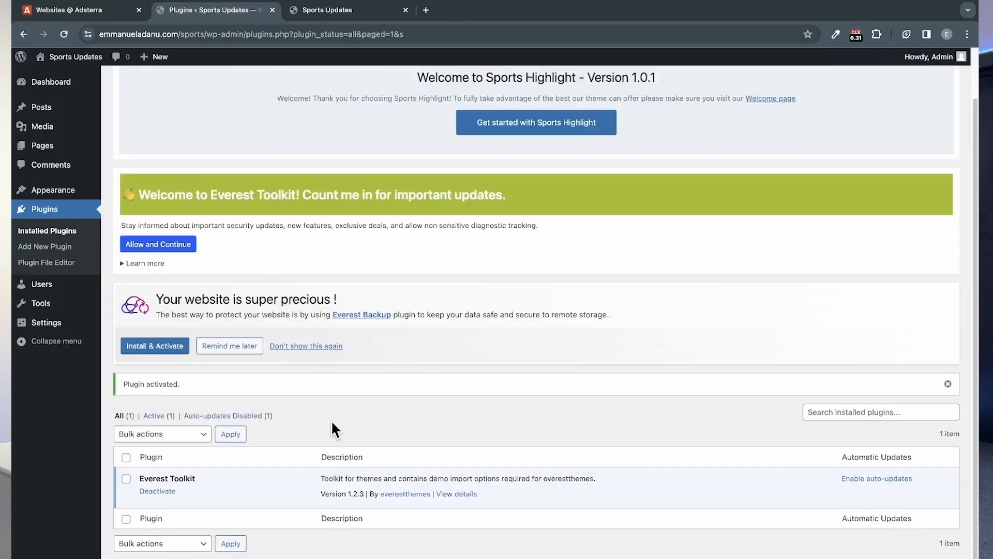
# Step: Import the Demo One content for the Sports Highlight theme, checking the live site while the import runs
pyautogui.moveTo(54, 195)
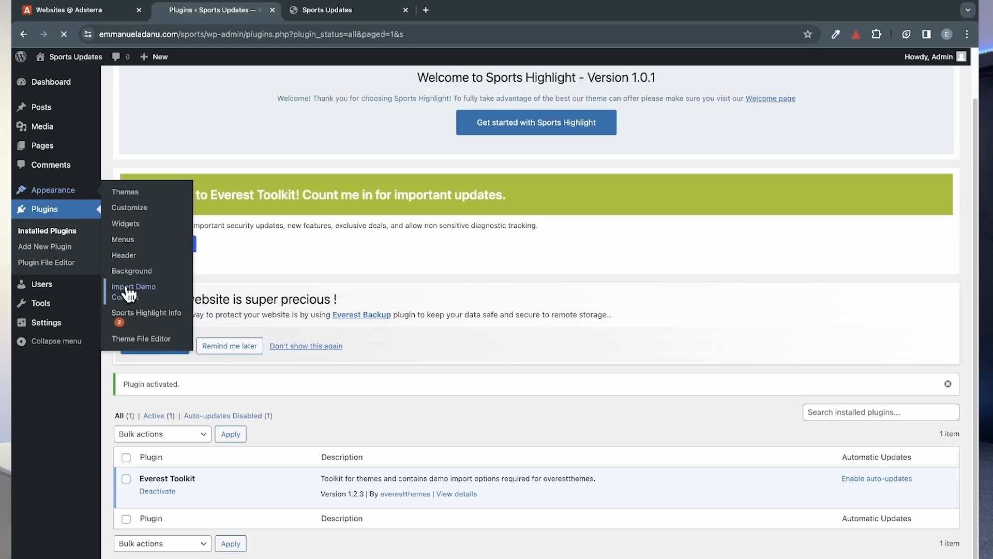
pyautogui.scroll(-5, 565, 299)
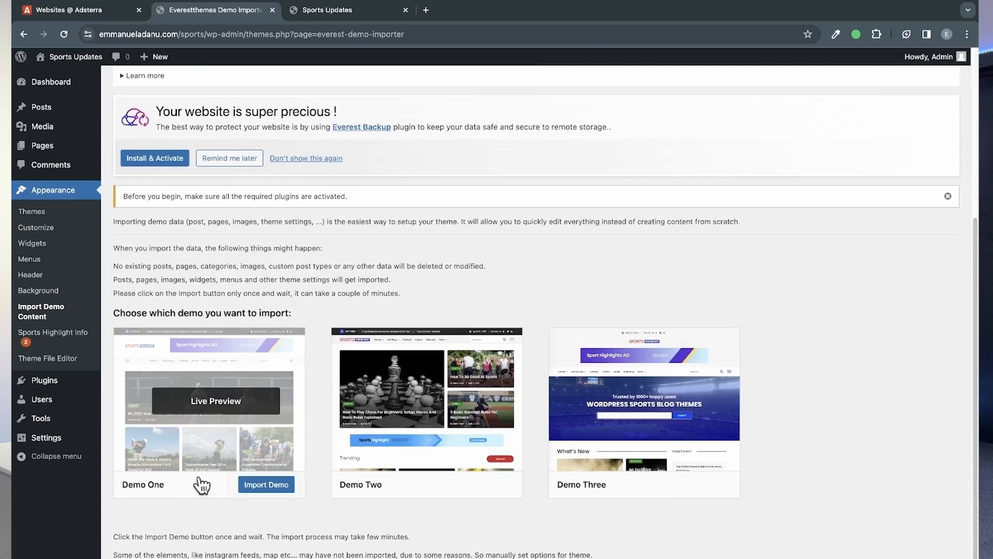
pyautogui.click(267, 485)
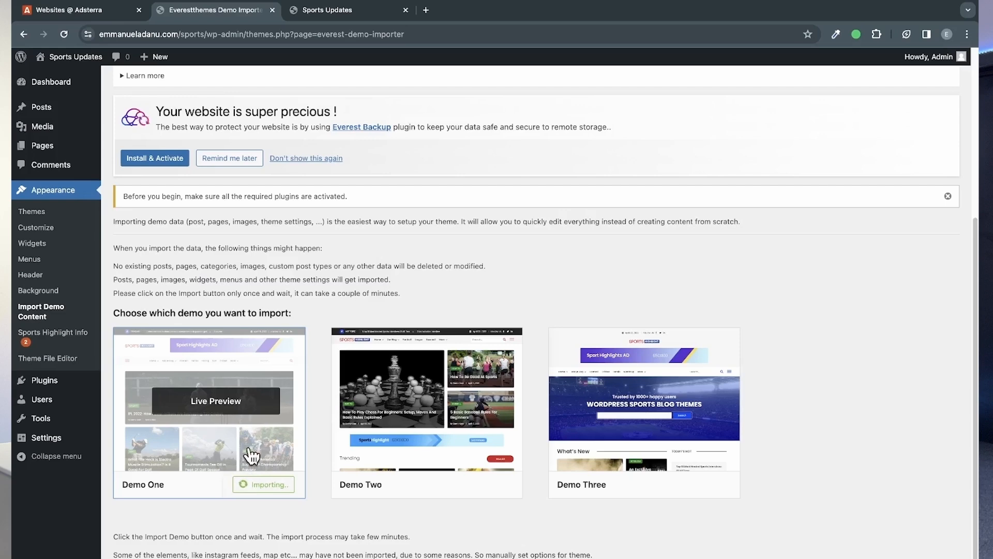
pyautogui.click(353, 14)
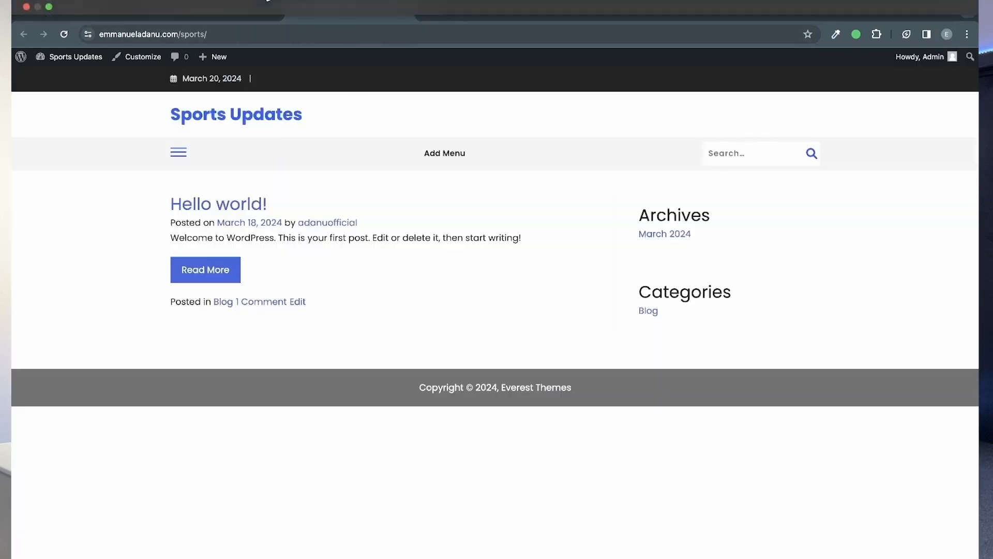
pyautogui.click(234, 15)
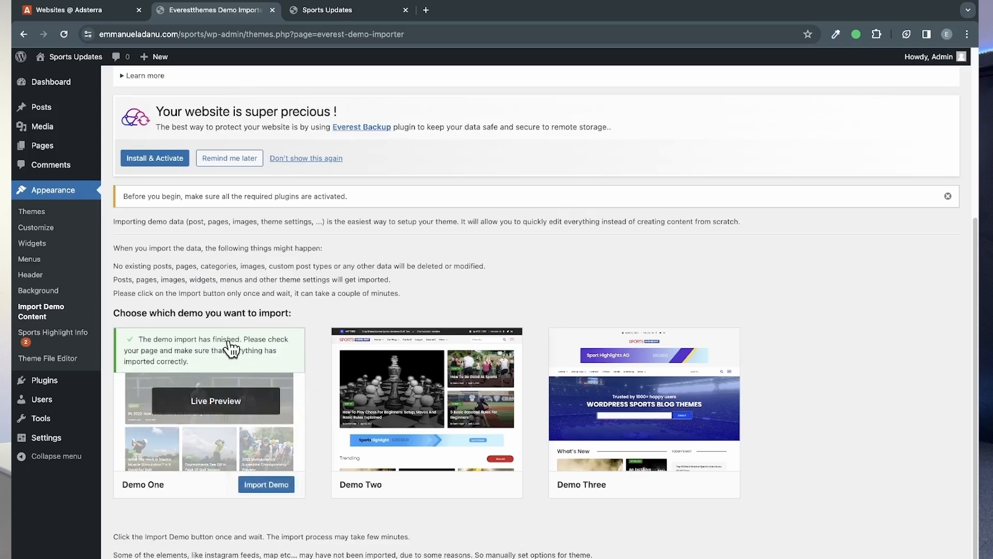
# Step: Examine the live Sports Updates home page from header to footer for the imported demo layout, posts and ad banners
pyautogui.click(355, 11)
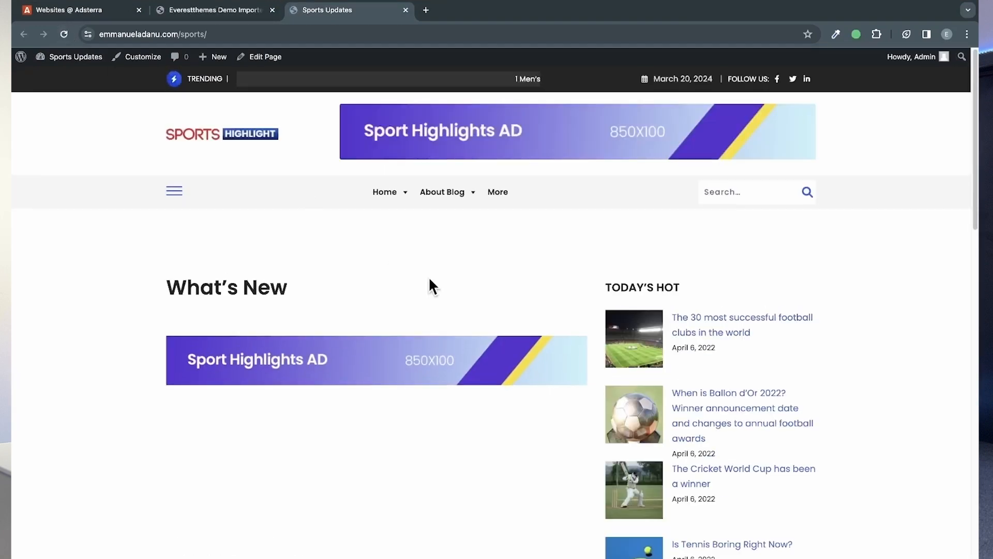
pyautogui.scroll(-1, 532, 329)
pyautogui.scroll(-15, 533, 332)
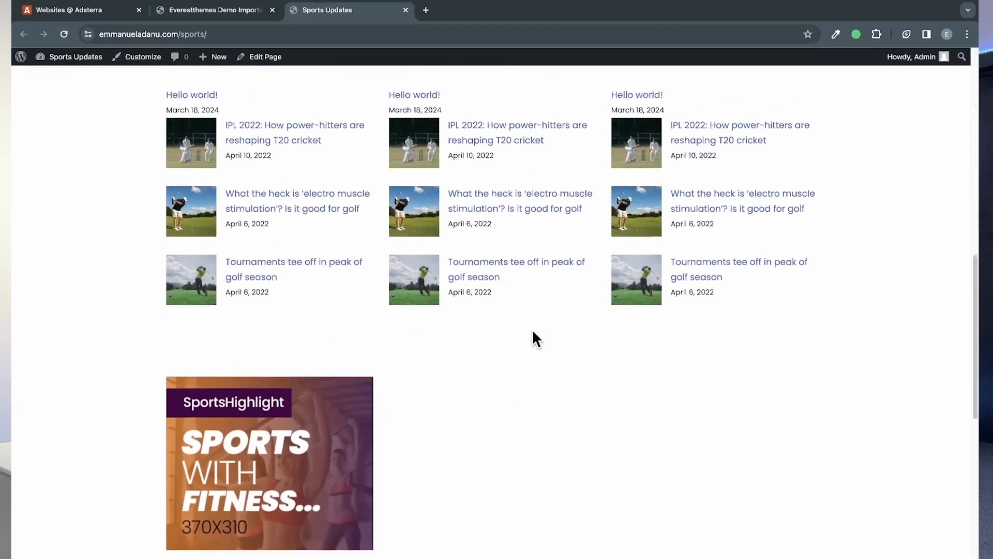
pyautogui.scroll(-7, 533, 329)
pyautogui.scroll(8, 532, 329)
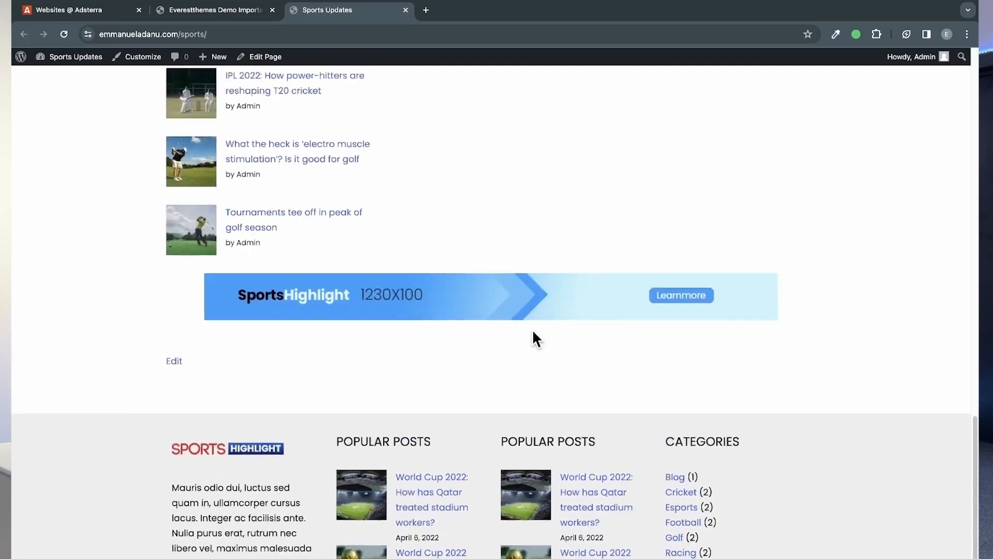
pyautogui.scroll(15, 532, 332)
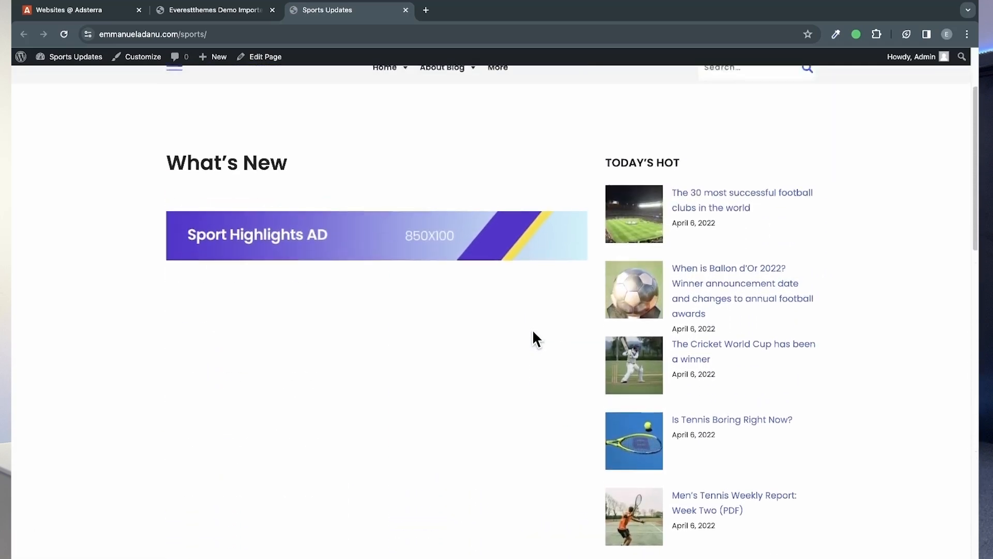
pyautogui.scroll(-5, 691, 416)
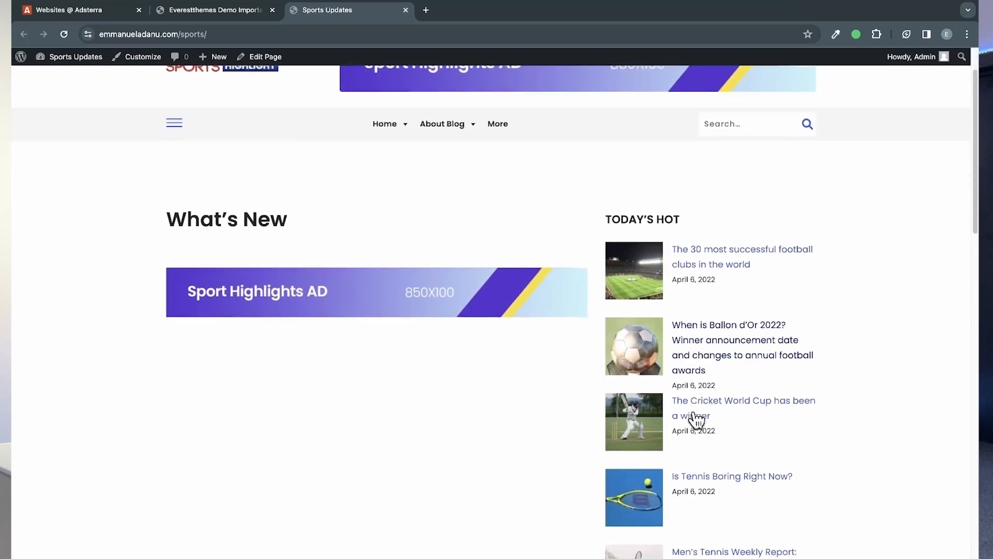
pyautogui.scroll(-15, 696, 416)
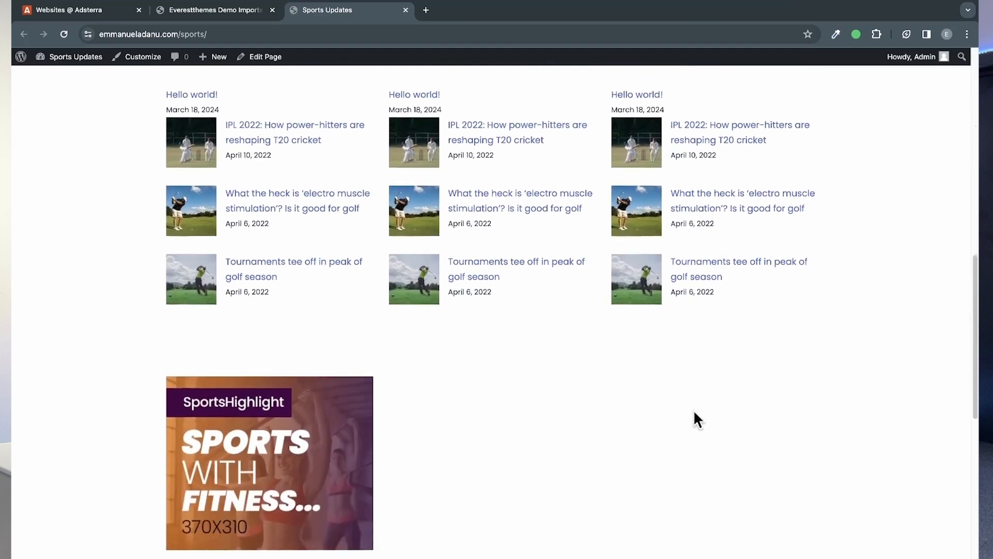
# Step: Review the live home page's post lists, ad banner slots, header logo and Today's Hot section
pyautogui.scroll(-4, 693, 417)
pyautogui.scroll(8, 692, 492)
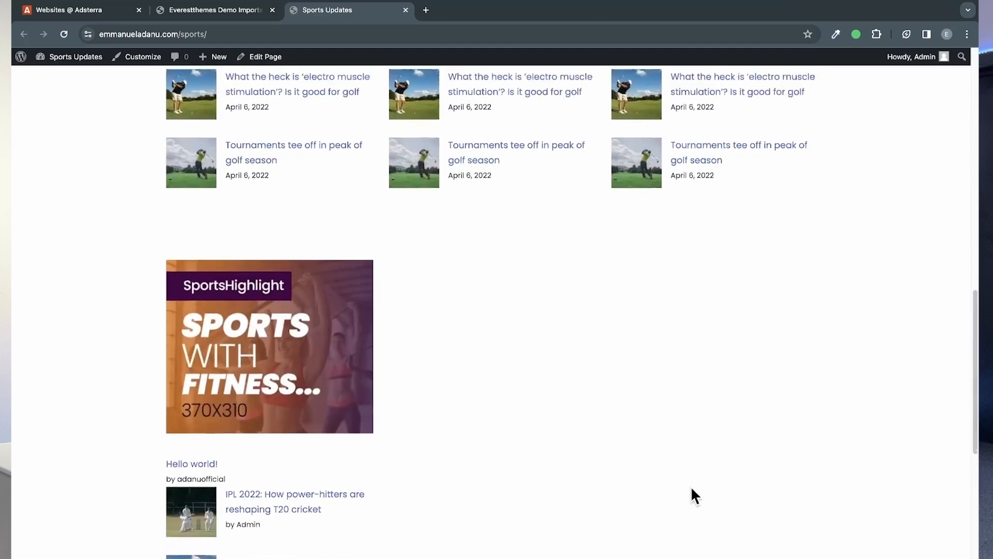
pyautogui.scroll(2, 691, 489)
pyautogui.scroll(-3, 693, 494)
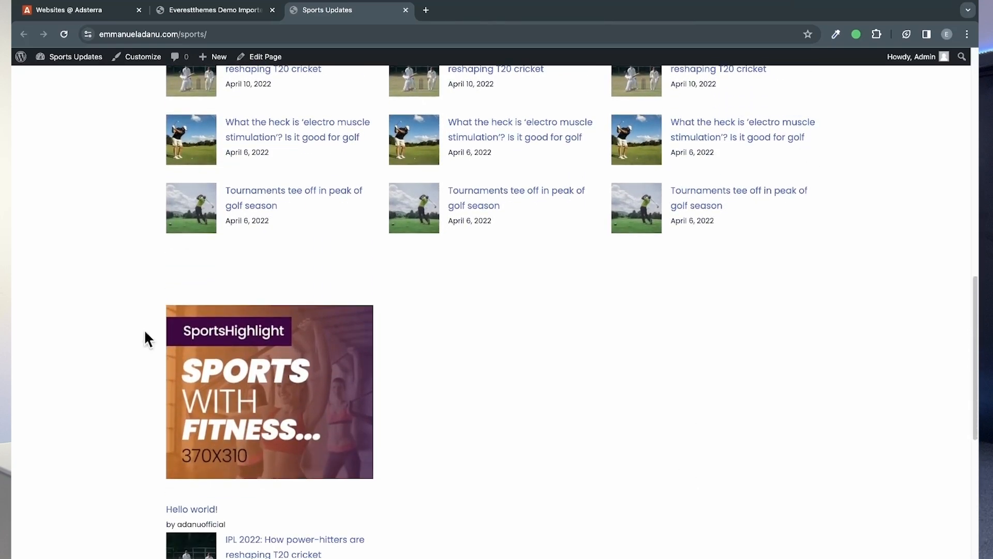
pyautogui.scroll(-7, 379, 427)
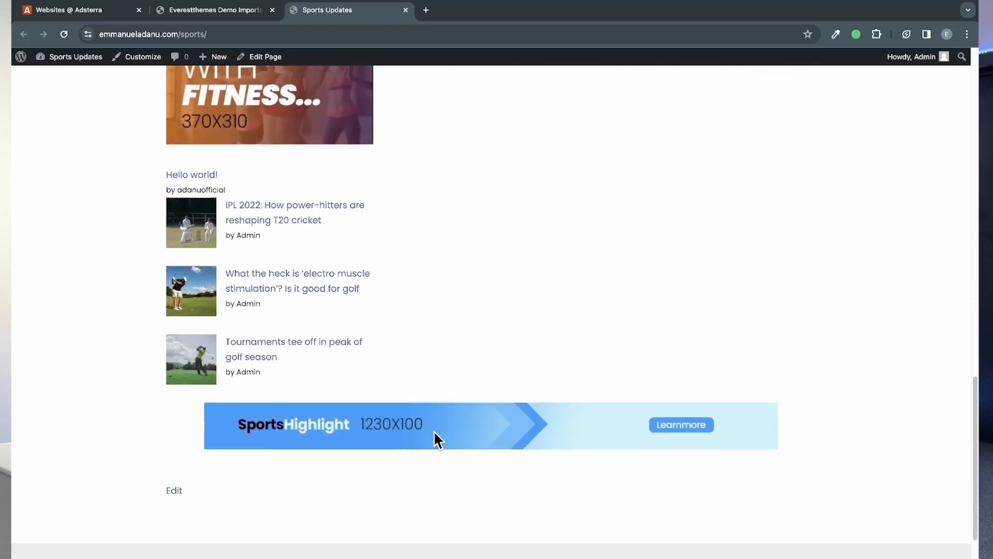
pyautogui.scroll(-5, 435, 439)
pyautogui.scroll(14, 434, 439)
pyautogui.scroll(15, 554, 424)
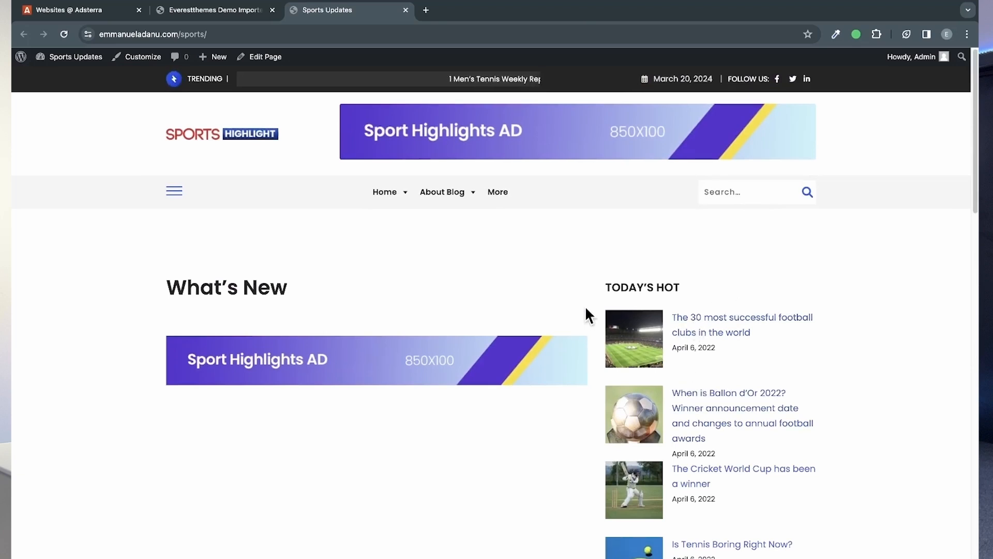
pyautogui.scroll(-1, 731, 346)
pyautogui.scroll(-4, 721, 414)
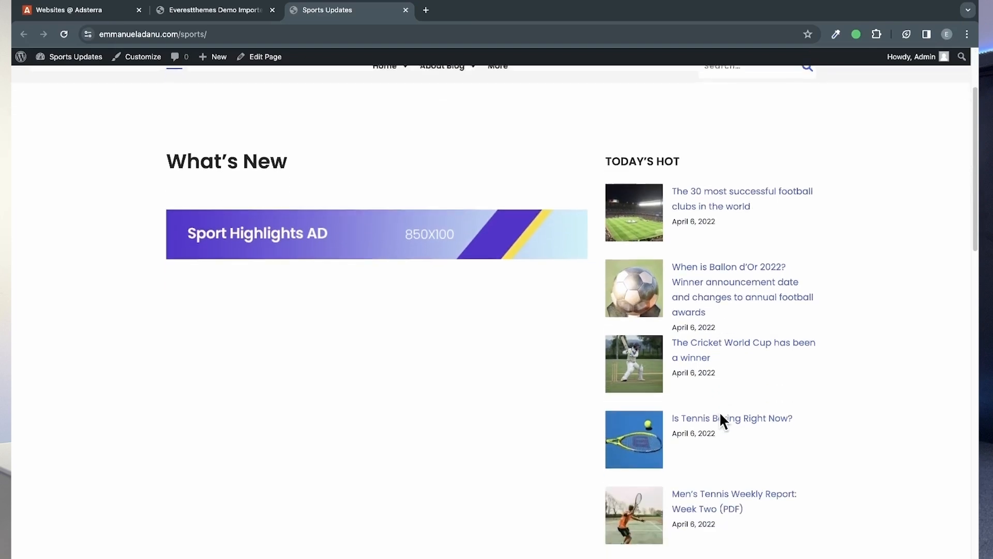
pyautogui.scroll(5, 284, 226)
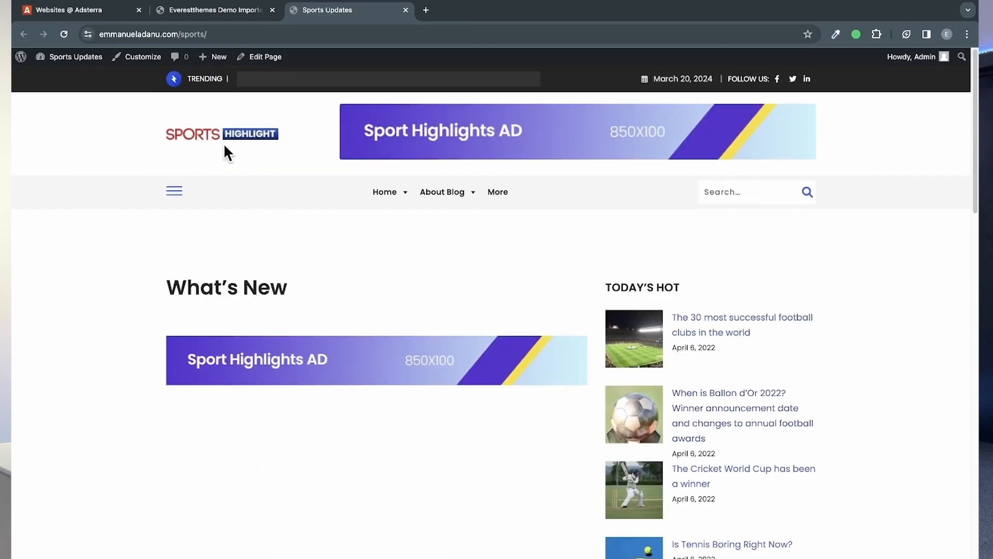
pyautogui.scroll(-1, 661, 350)
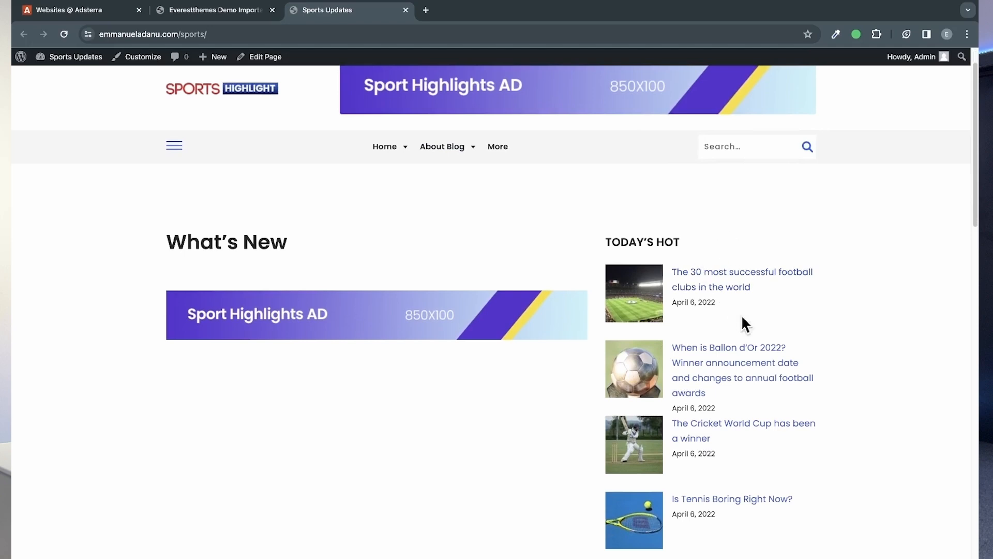
pyautogui.scroll(-1, 705, 388)
pyautogui.scroll(3, 708, 401)
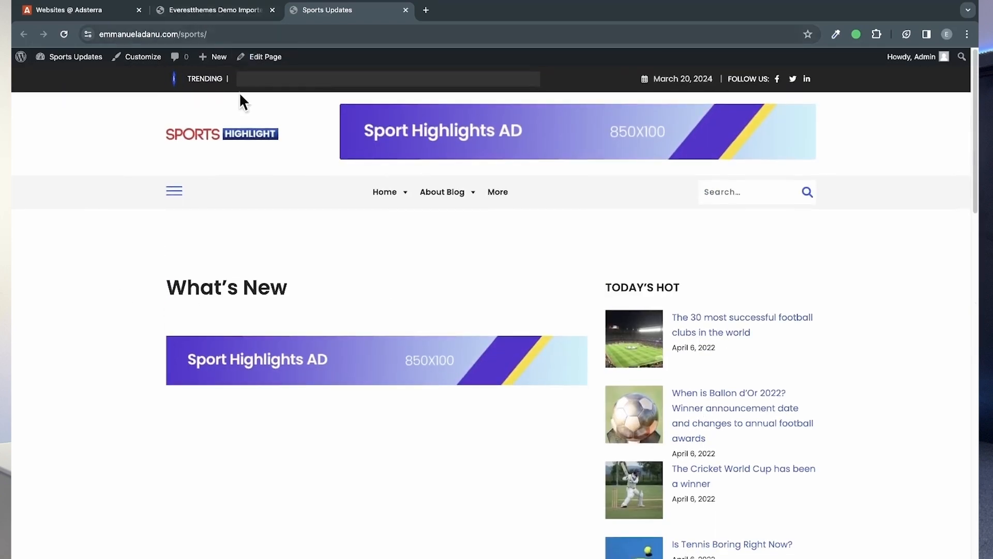
# Step: Open the site's Posts list, dismiss the theme and plugin notices, and look through the imported demo posts
pyautogui.click(224, 12)
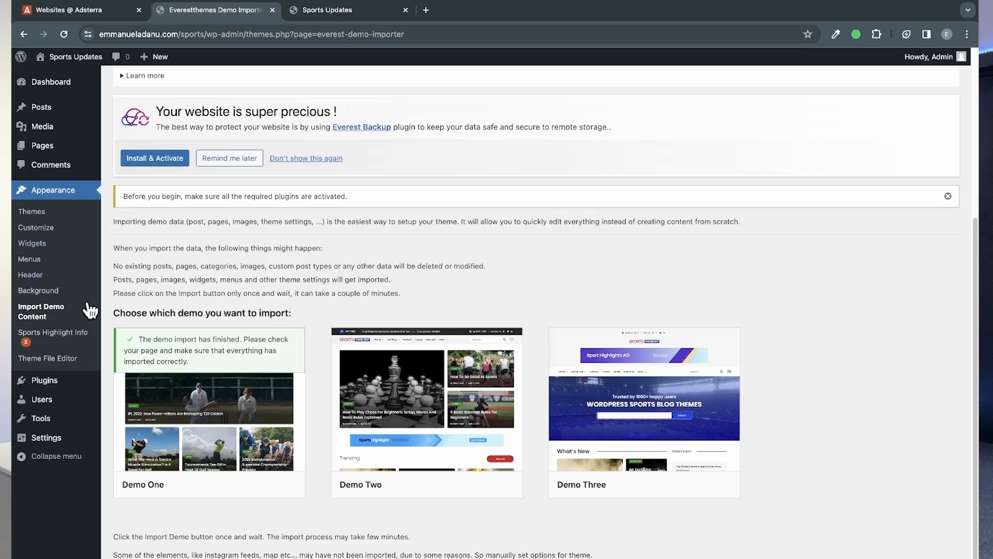
pyautogui.click(60, 108)
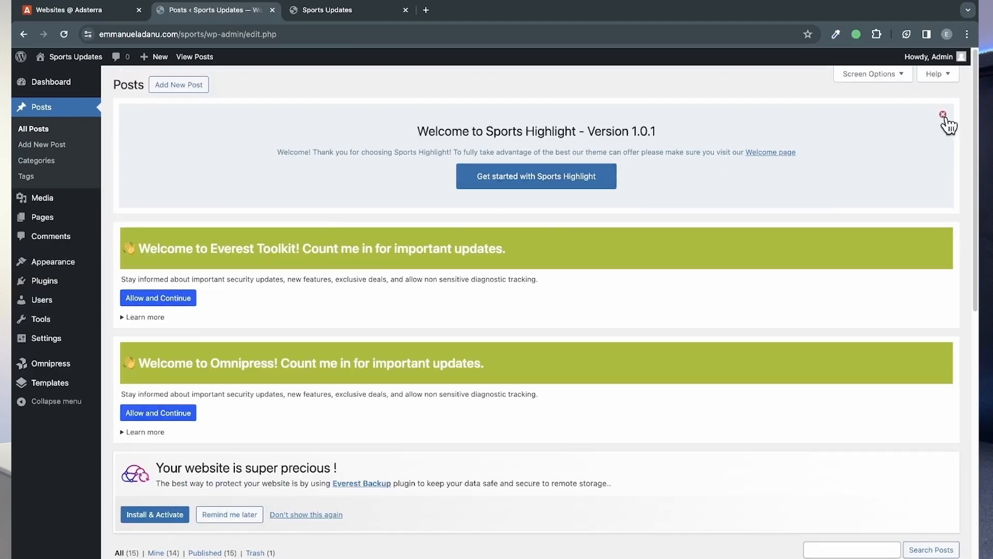
pyautogui.click(942, 114)
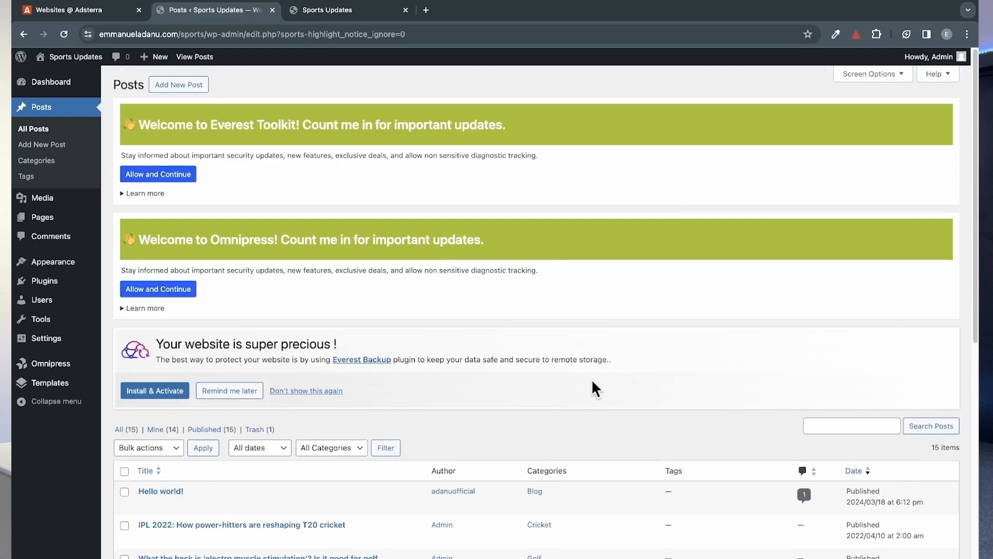
pyautogui.scroll(-9, 441, 285)
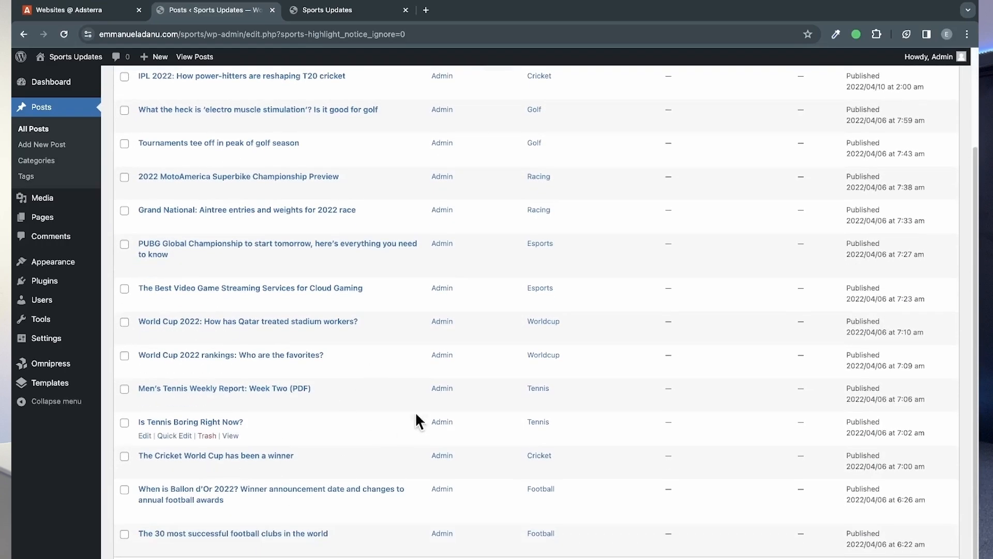
pyautogui.scroll(3, 290, 377)
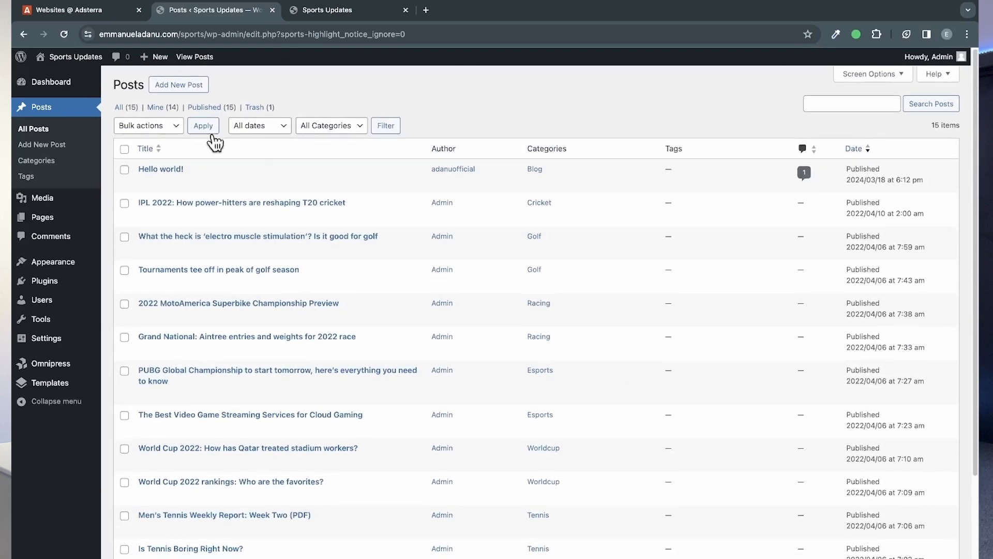
# Step: Create a new post titled "Post Title" with an empty body and publish it
pyautogui.click(178, 85)
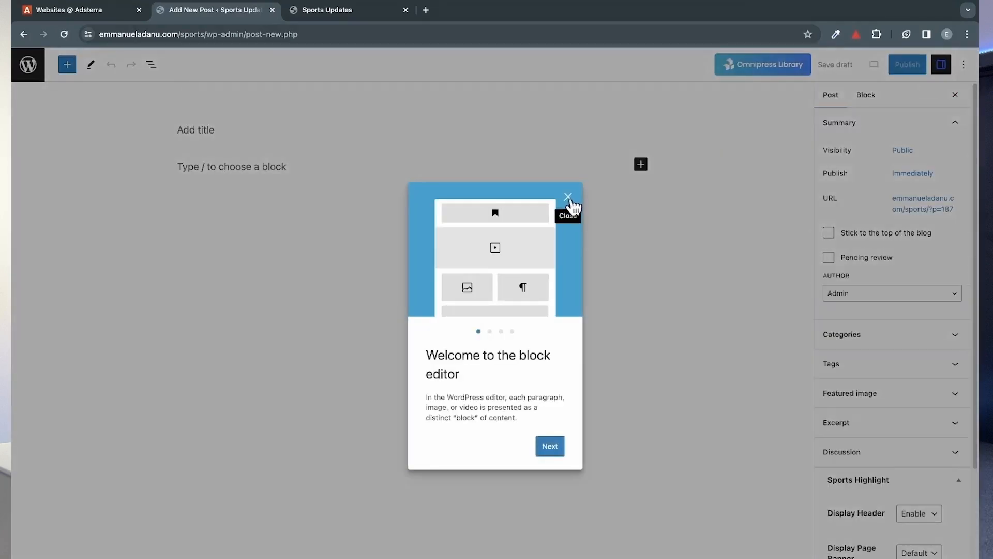
pyautogui.click(568, 197)
pyautogui.click(202, 142)
pyautogui.write('Post Title')
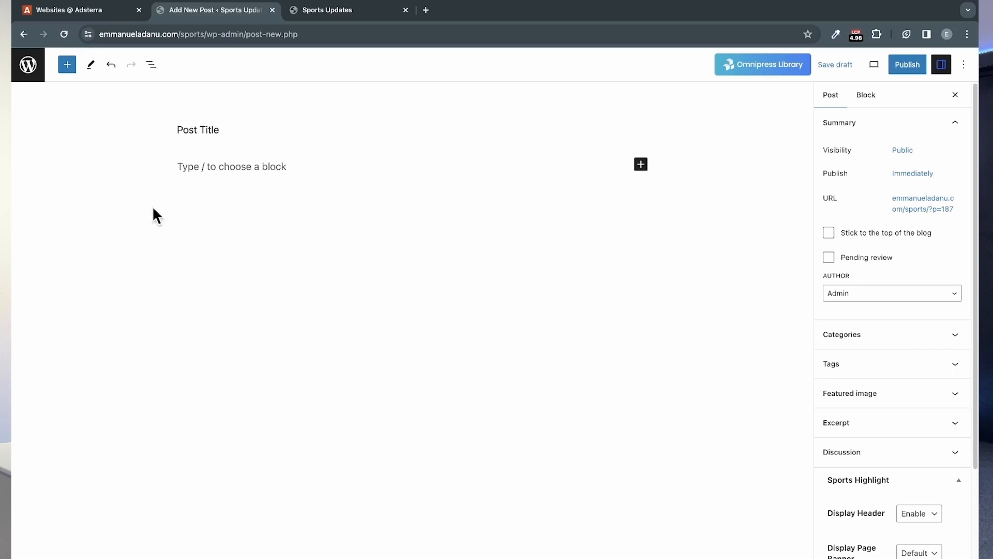
pyautogui.click(231, 165)
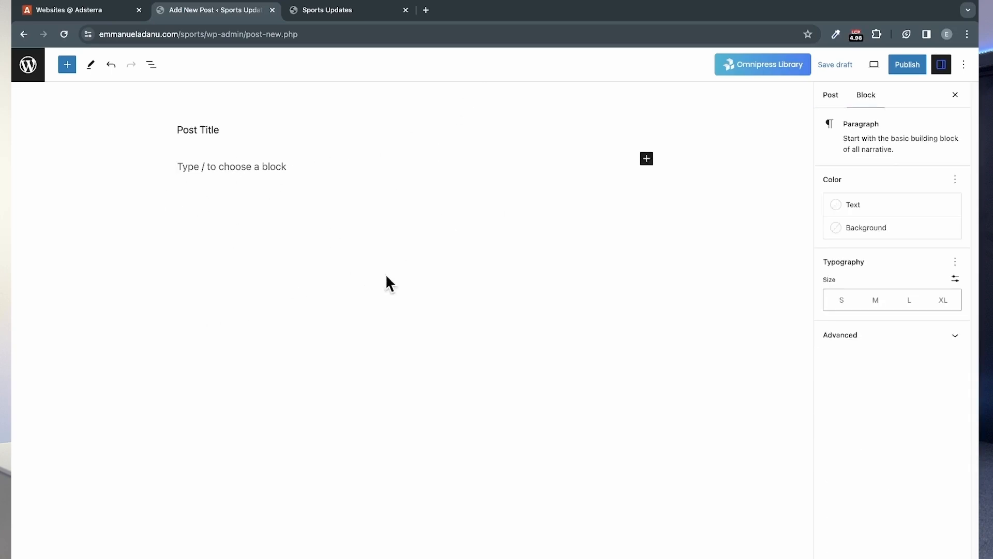
pyautogui.click(908, 66)
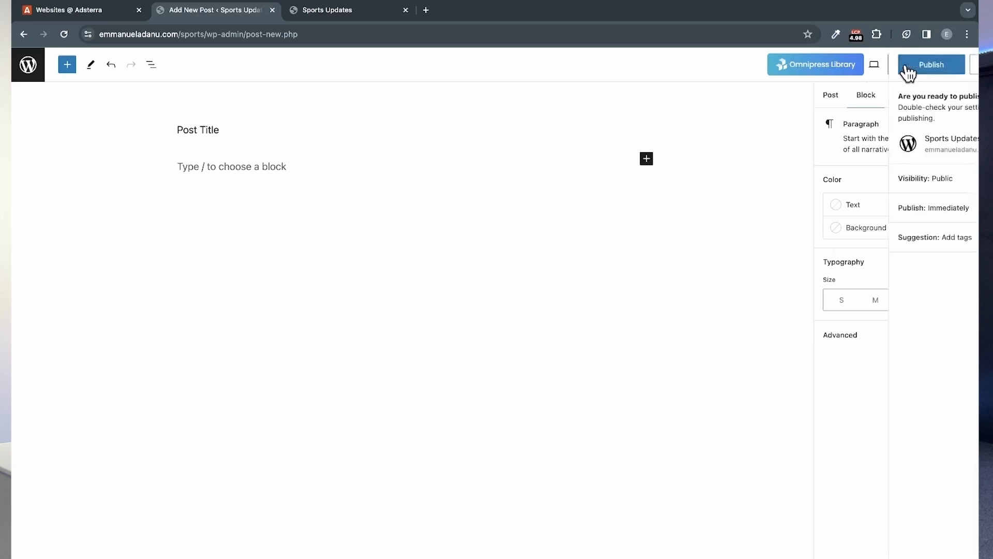
pyautogui.click(906, 66)
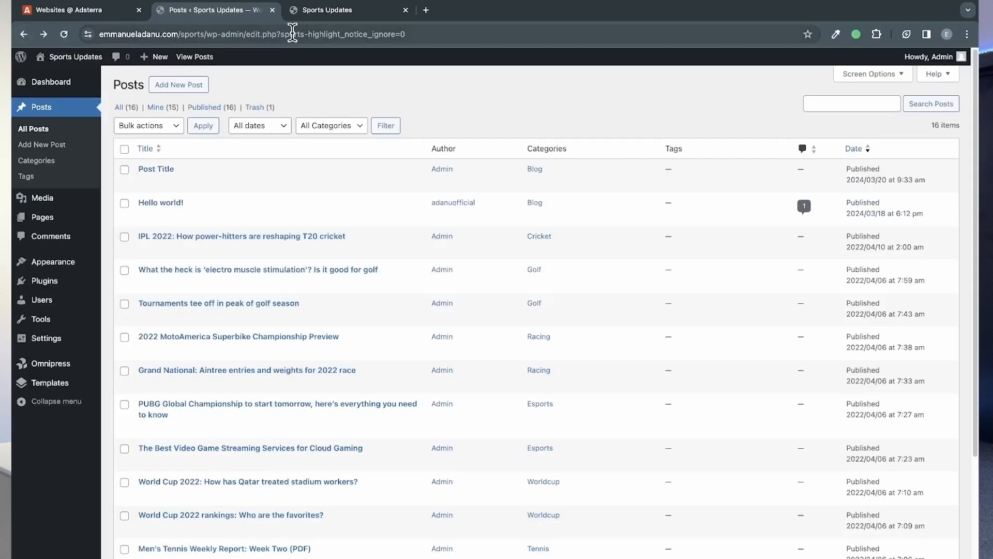
# Step: Check the Featured News section of the live home page for the newly published post
pyautogui.click(326, 11)
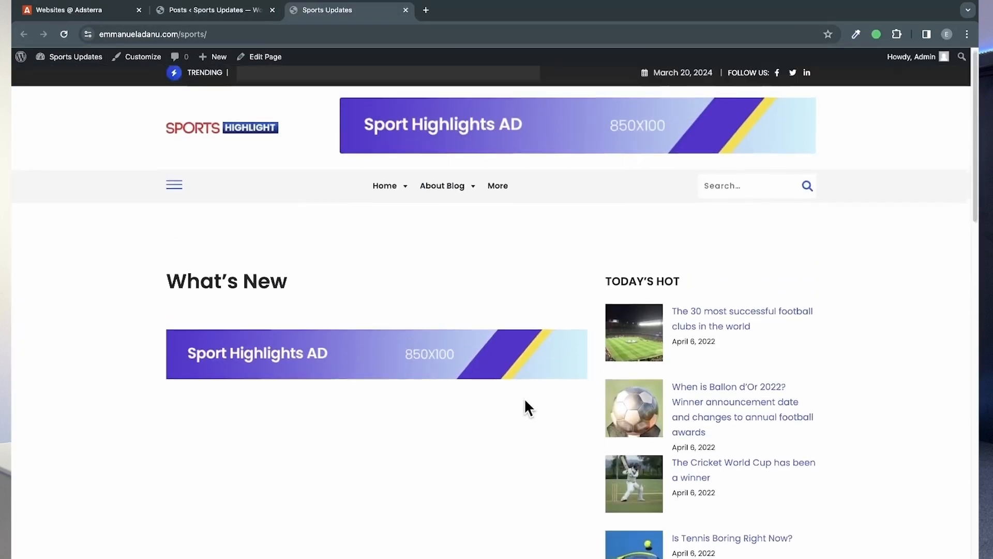
pyautogui.scroll(-4, 524, 401)
pyautogui.scroll(-5, 524, 402)
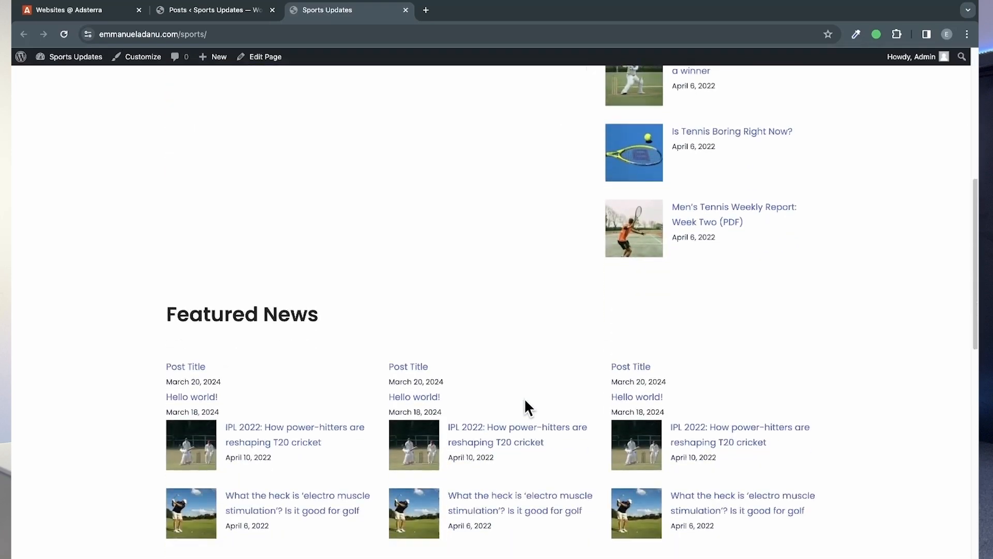
pyautogui.scroll(9, 525, 401)
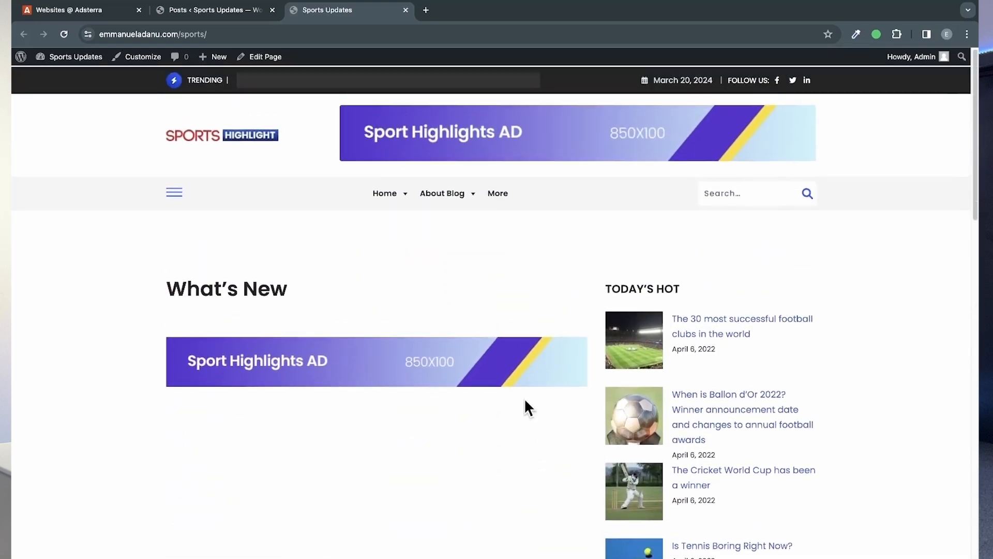
# Step: Deactivate the Omnipress plugin without giving feedback and delete it from the site
pyautogui.click(206, 10)
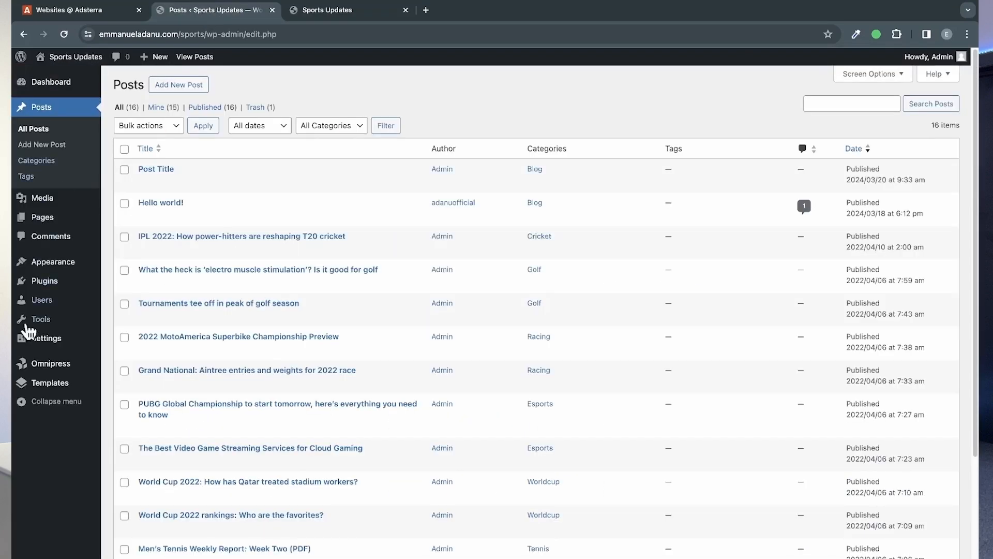
pyautogui.click(46, 281)
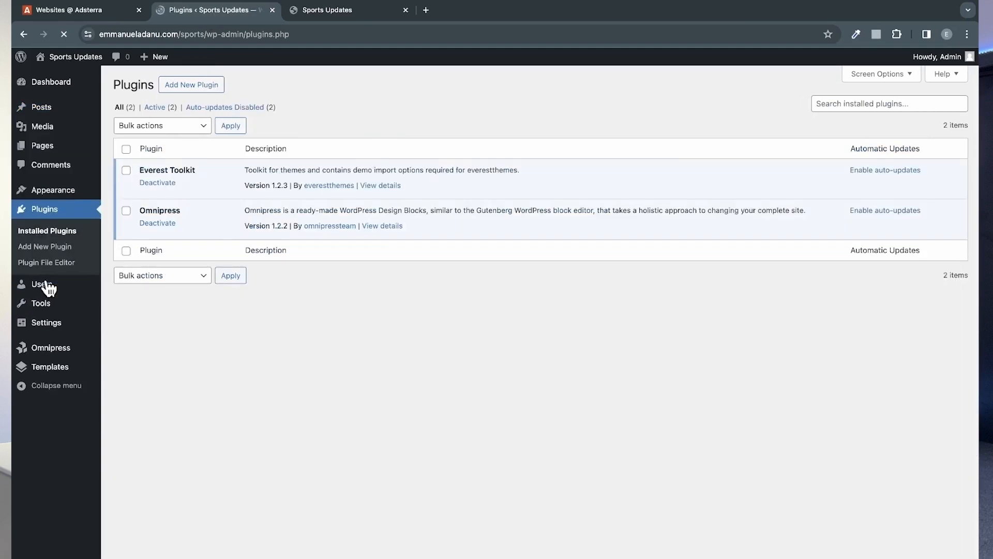
pyautogui.click(164, 225)
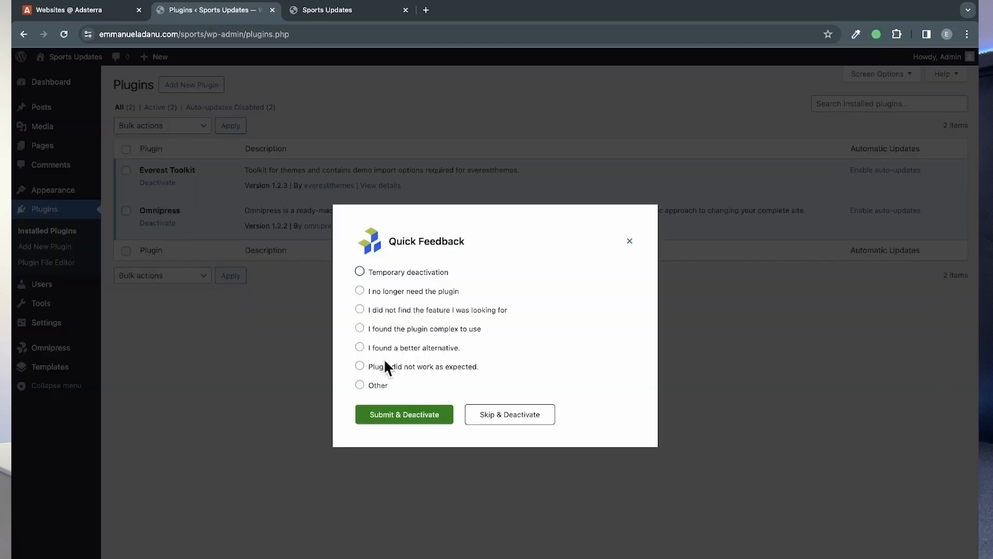
pyautogui.click(506, 417)
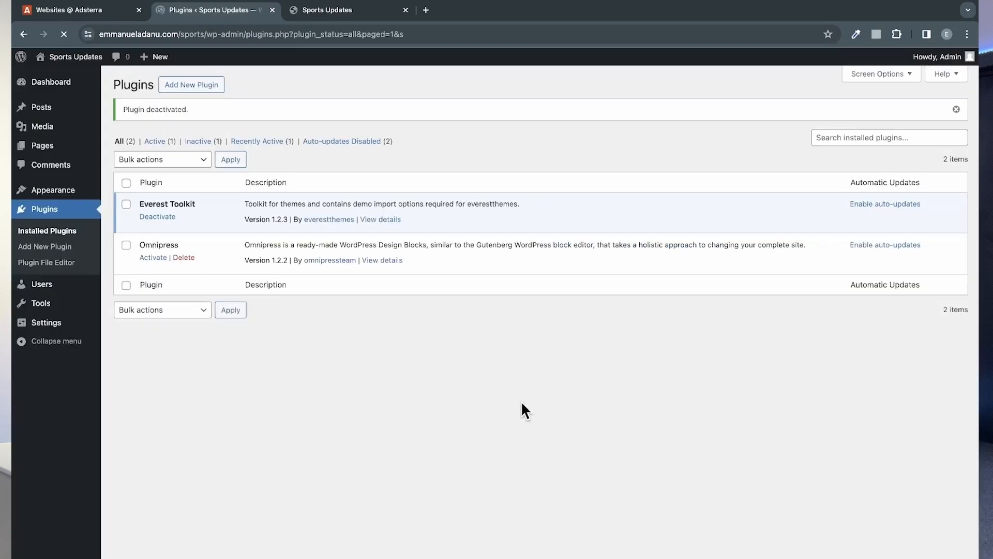
pyautogui.click(183, 257)
pyautogui.click(595, 105)
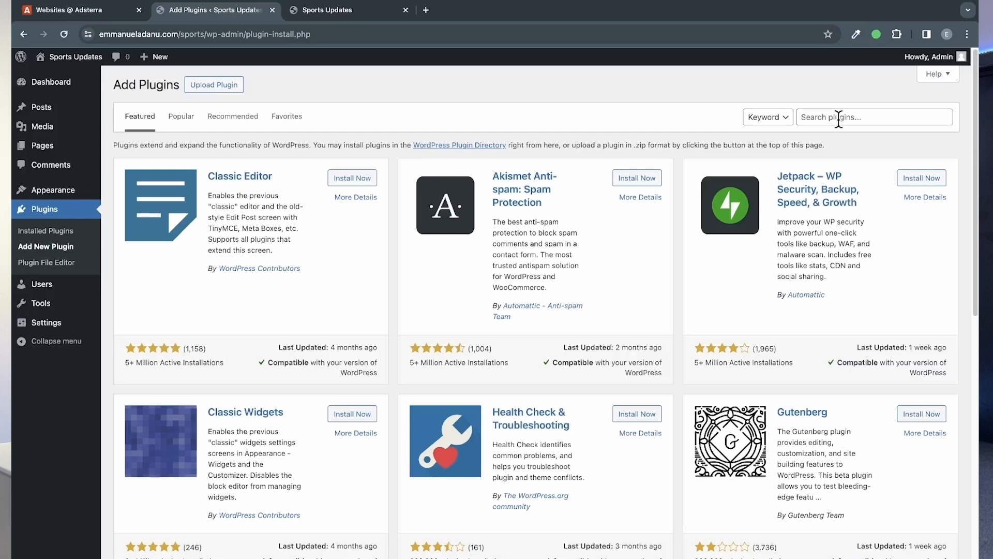
# Step: Search the plugin directory for "elementor" and install the Elementor Website Builder plugin
pyautogui.click(839, 118)
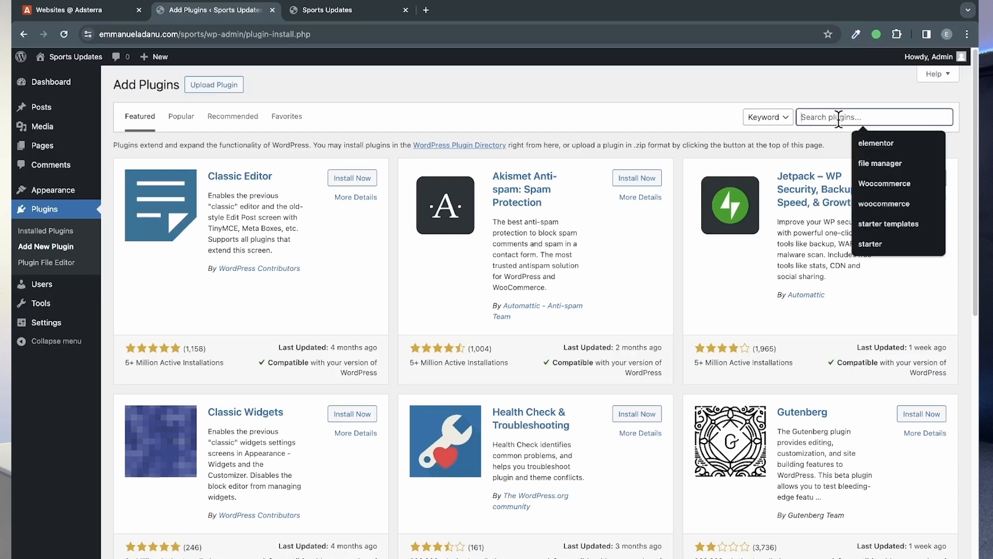
pyautogui.write('Elementor')
pyautogui.click(890, 141)
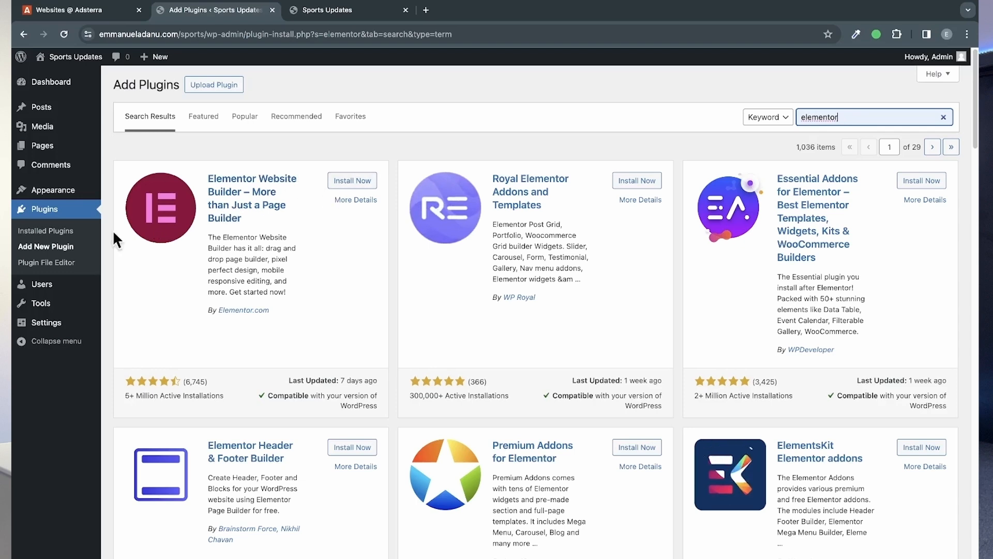
pyautogui.click(344, 182)
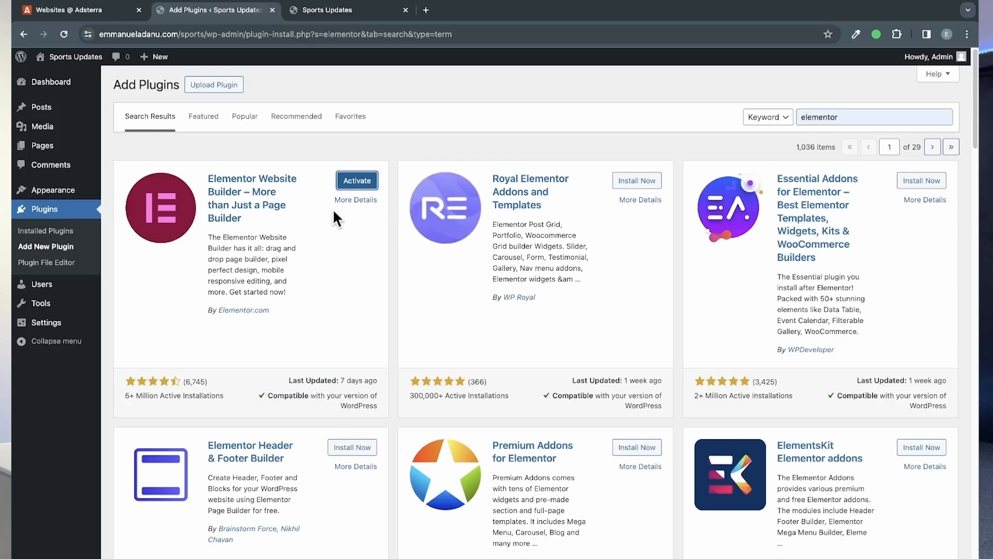
# Step: Install the ElementsKit Elementor addons plugin and activate both it and Elementor
pyautogui.scroll(-2, 725, 371)
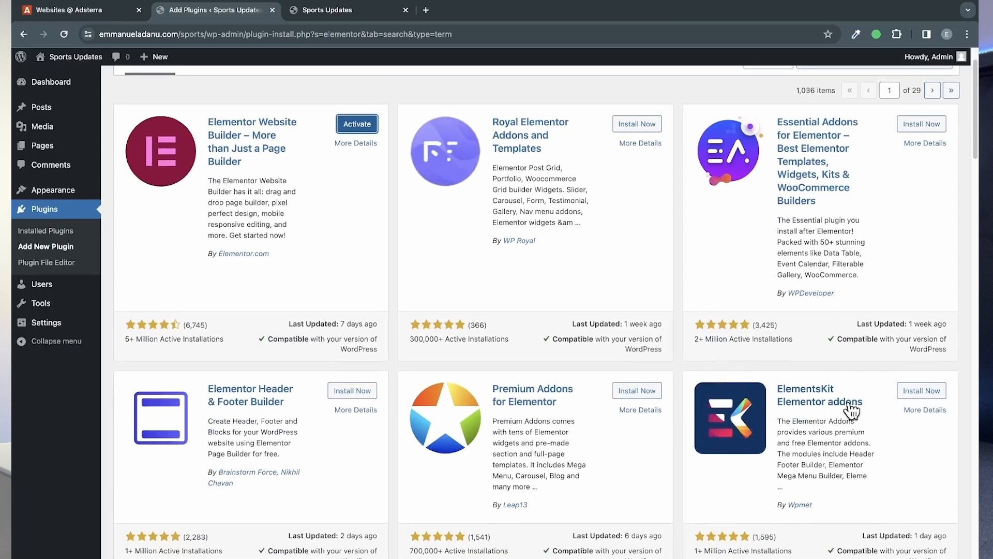
pyautogui.scroll(-1, 780, 467)
pyautogui.click(918, 346)
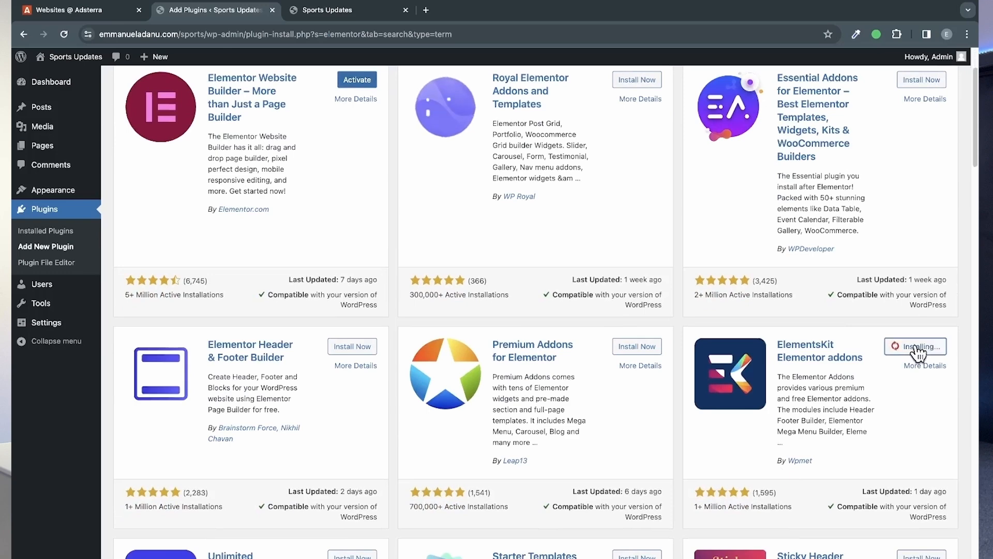
pyautogui.scroll(3, 156, 296)
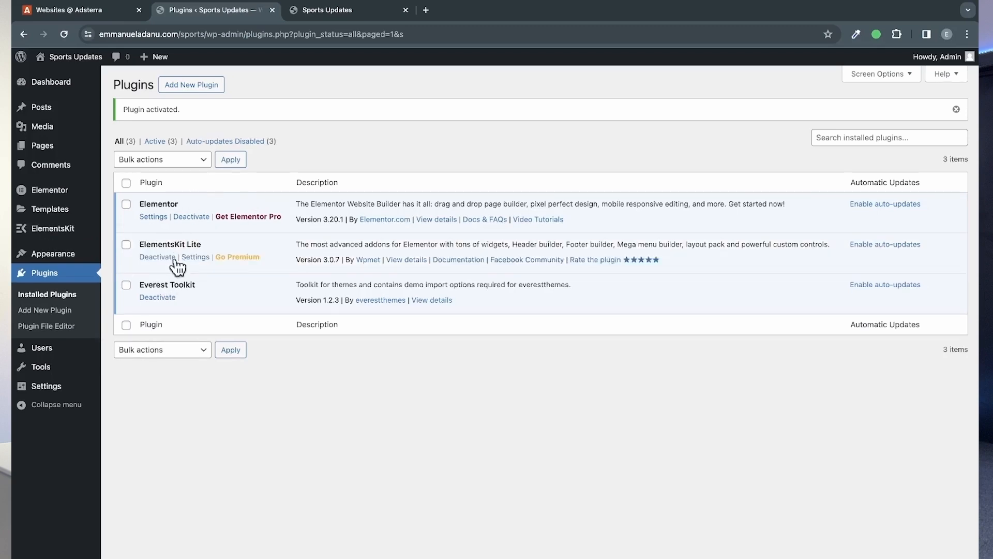
# Step: Check the live home page, then open the list of all pages in the WordPress dashboard
pyautogui.click(316, 12)
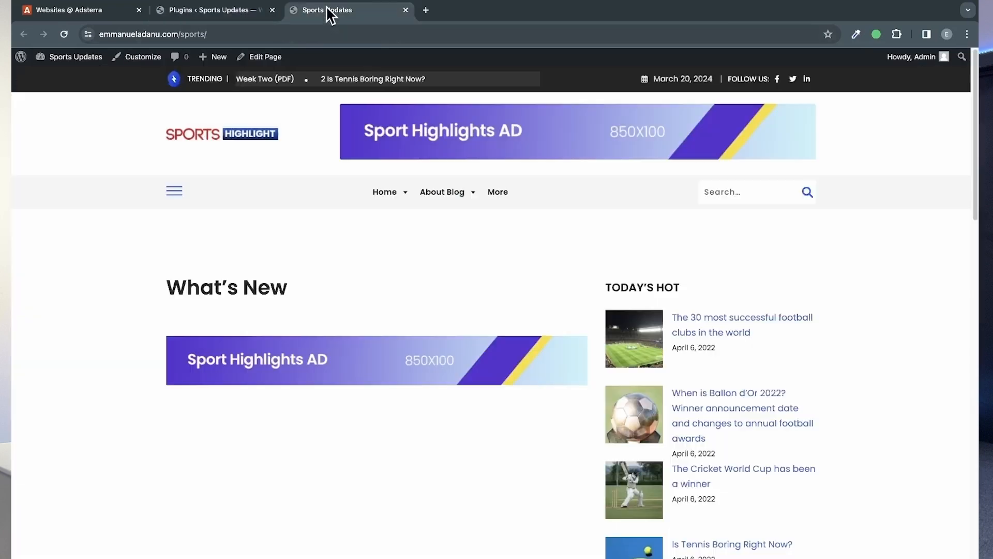
pyautogui.click(209, 12)
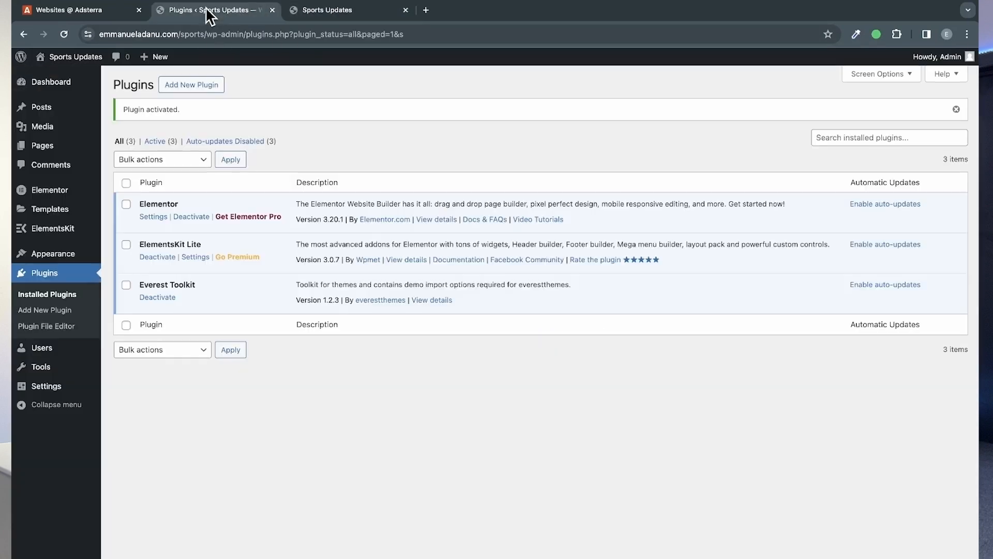
pyautogui.click(44, 146)
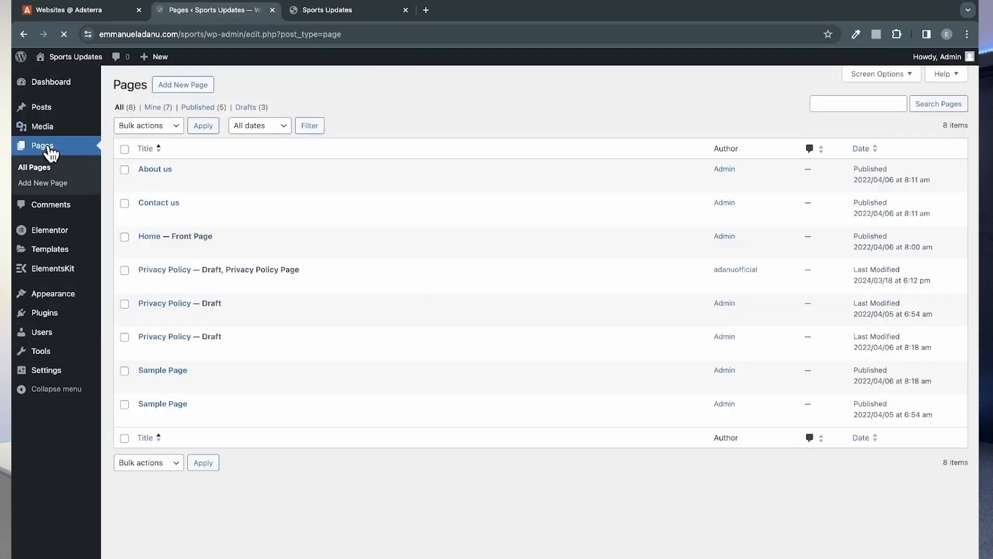
# Step: Move both Sample Page entries and the two Admin-authored Privacy Policy drafts to the trash
pyautogui.click(184, 85)
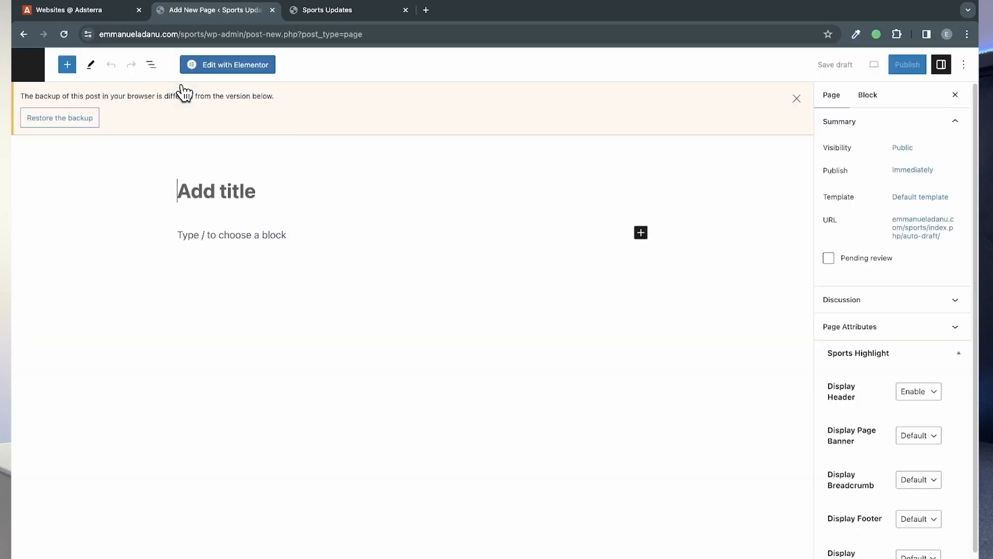
pyautogui.click(22, 34)
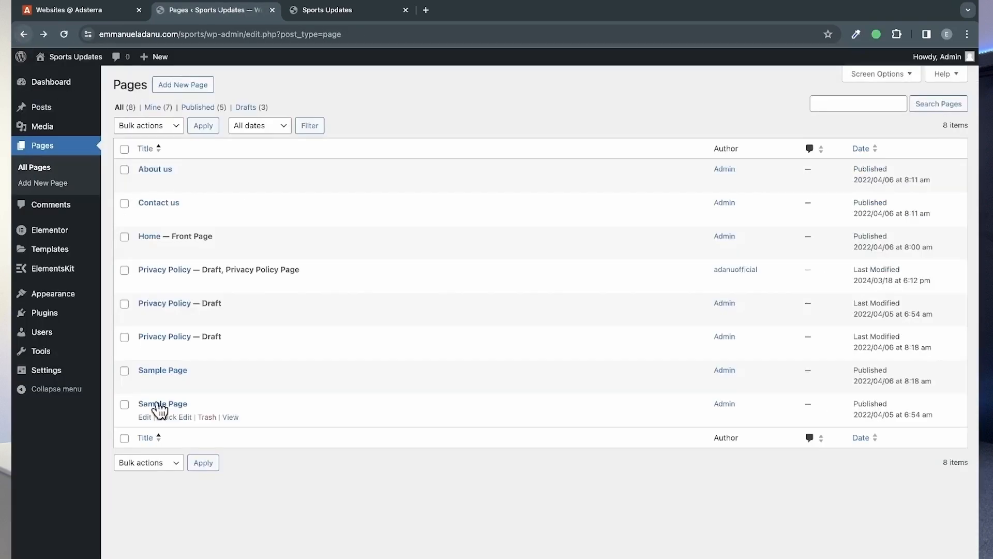
pyautogui.click(207, 418)
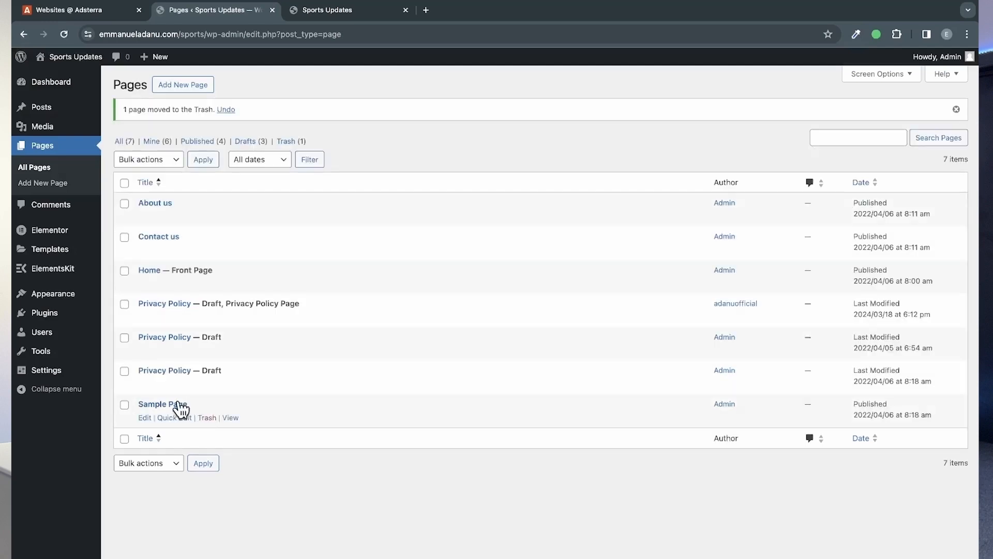
pyautogui.click(205, 418)
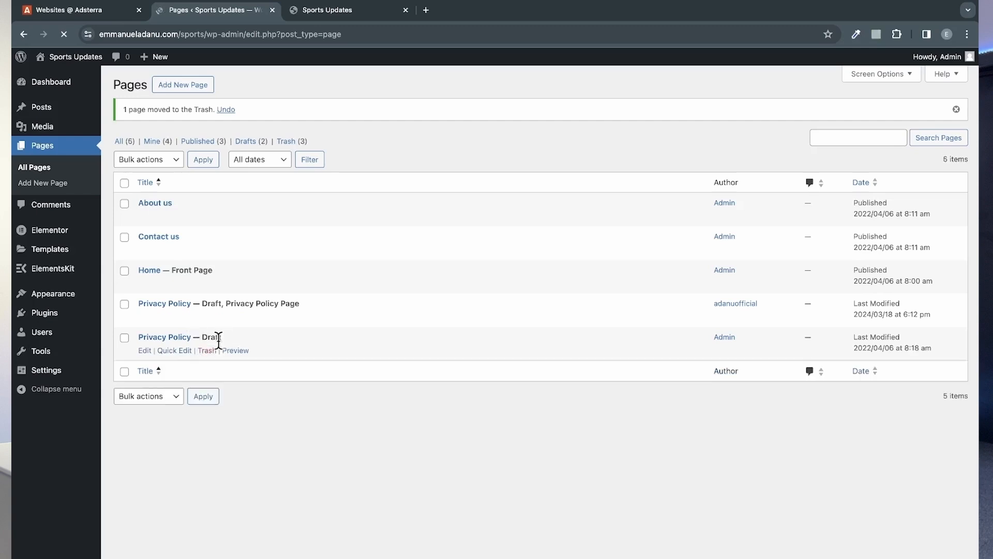
pyautogui.click(207, 351)
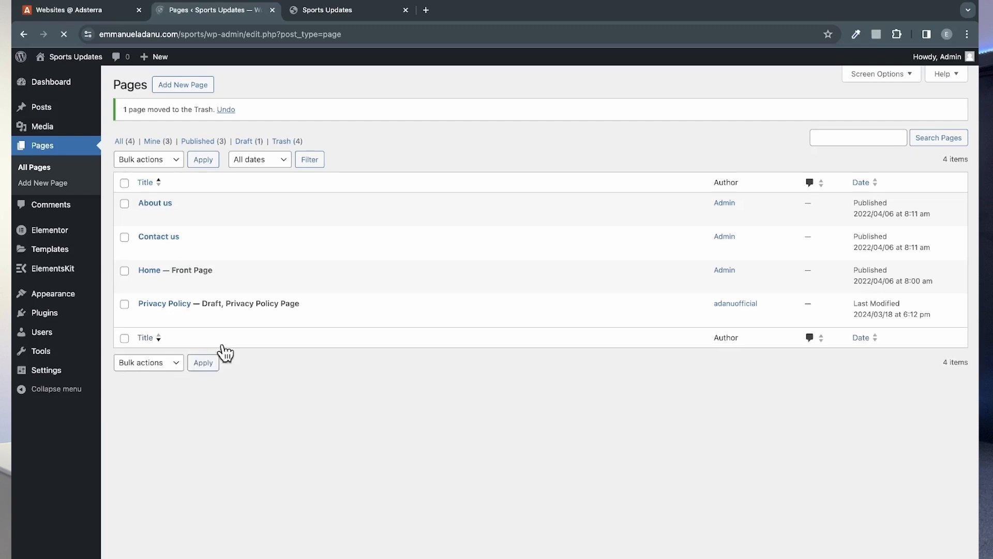
# Step: Add a new page titled "Homepage"
pyautogui.click(175, 88)
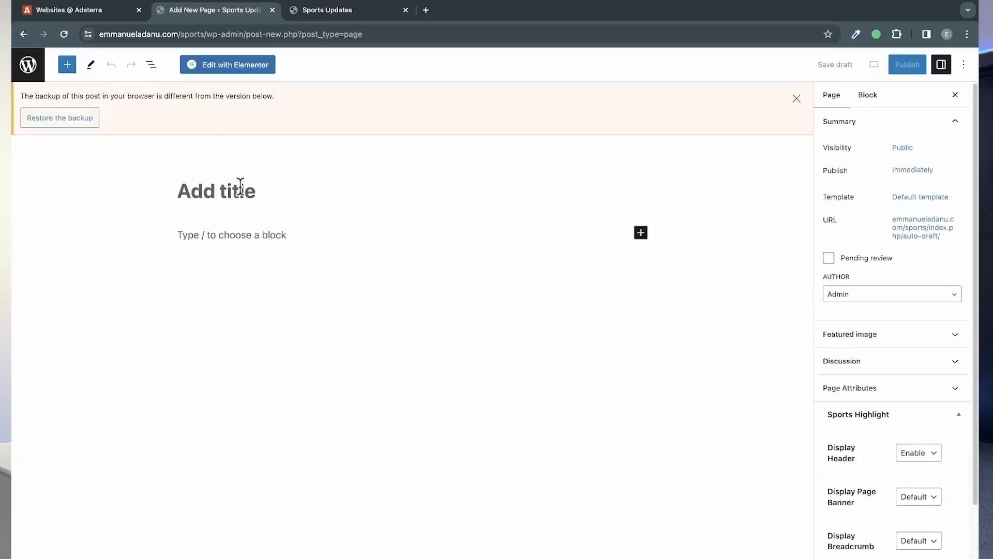
pyautogui.write('Home')
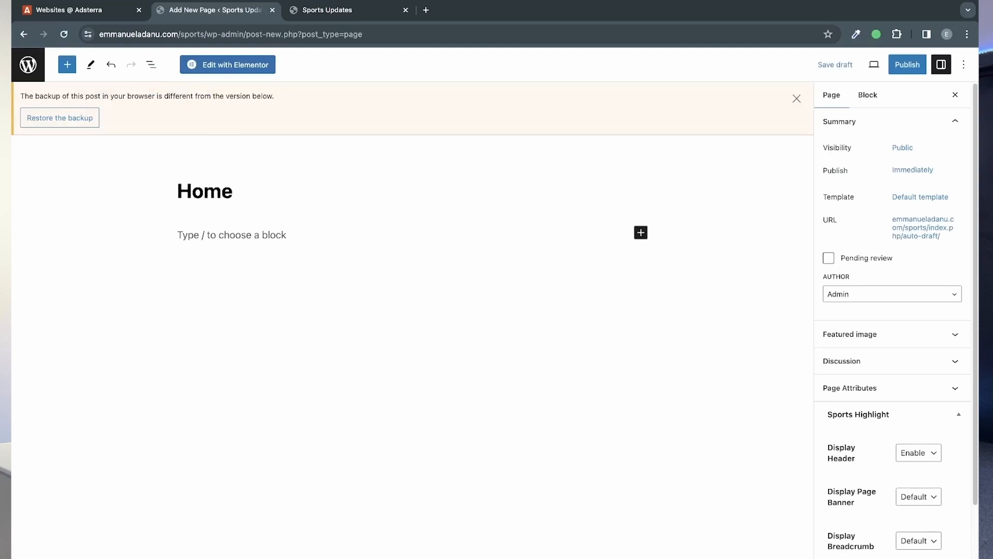
pyautogui.write('page')
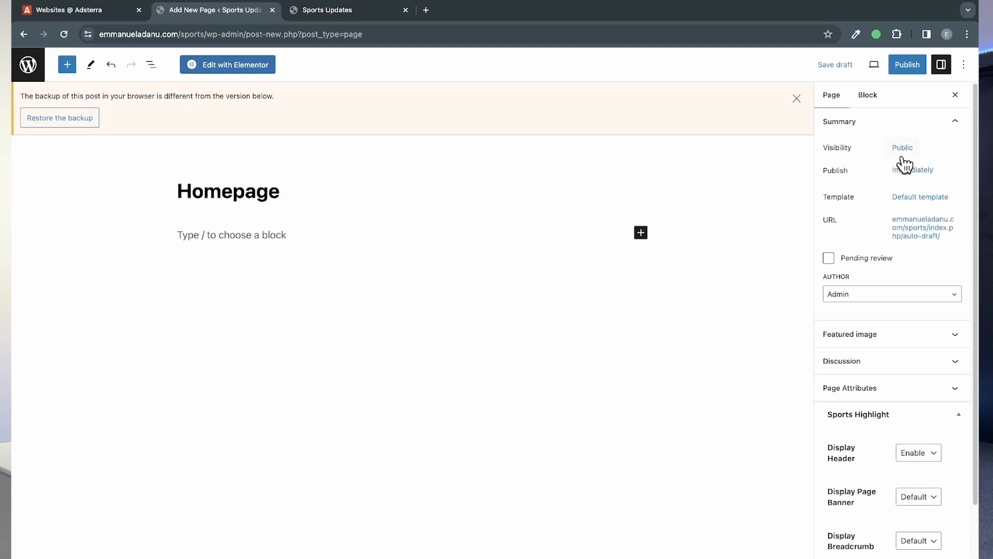
# Step: Assign the Elementor Full Width template to the Homepage page and publish it
pyautogui.click(921, 198)
pyautogui.click(874, 282)
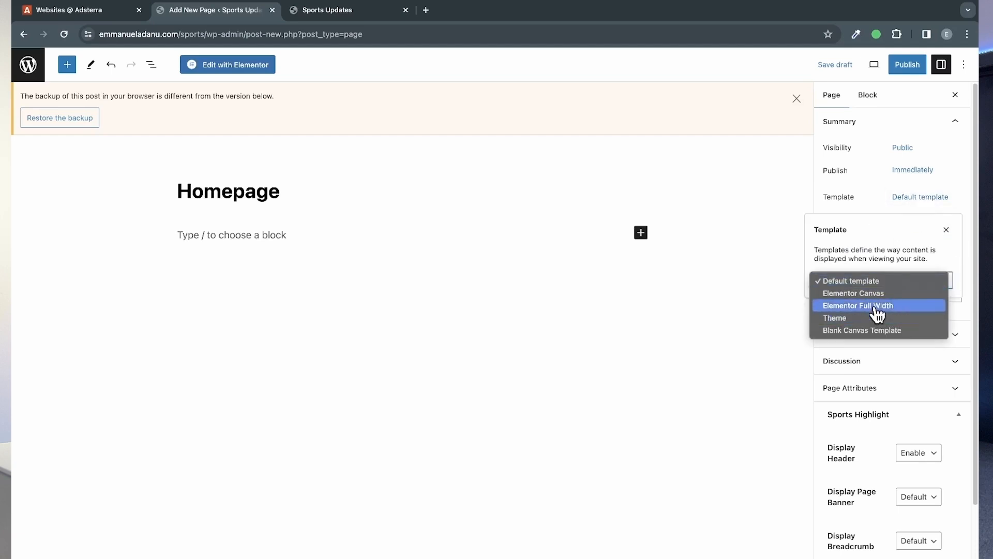
pyautogui.click(876, 307)
pyautogui.scroll(-4, 894, 336)
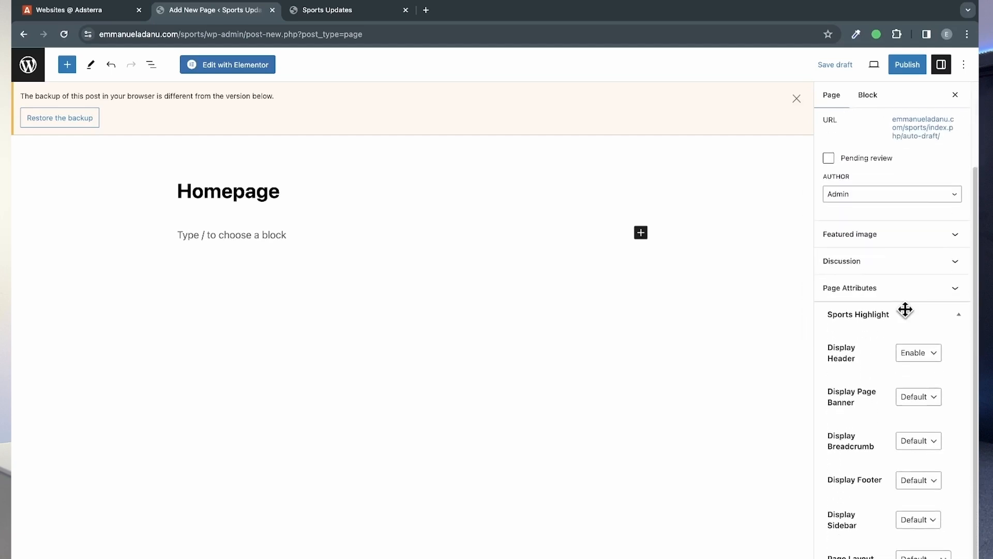
pyautogui.scroll(3, 873, 372)
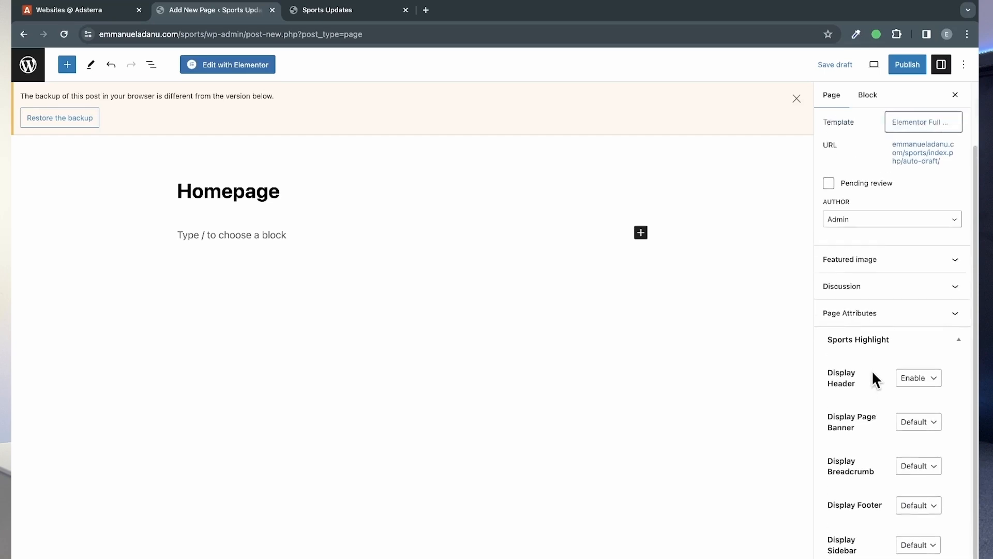
pyautogui.click(906, 64)
pyautogui.click(880, 67)
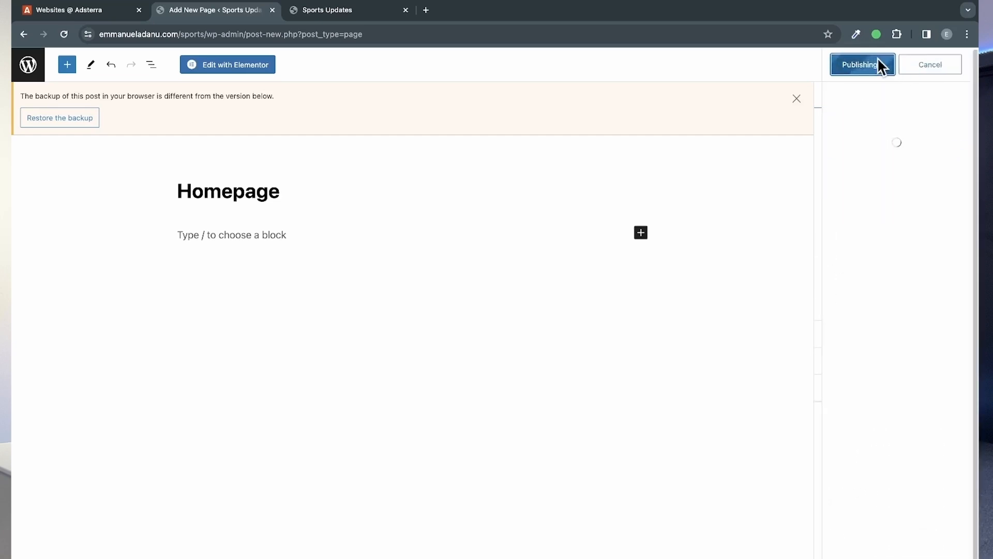
# Step: Open the Homepage page in the Elementor editor and add a single-column container with a downward direction
pyautogui.click(238, 65)
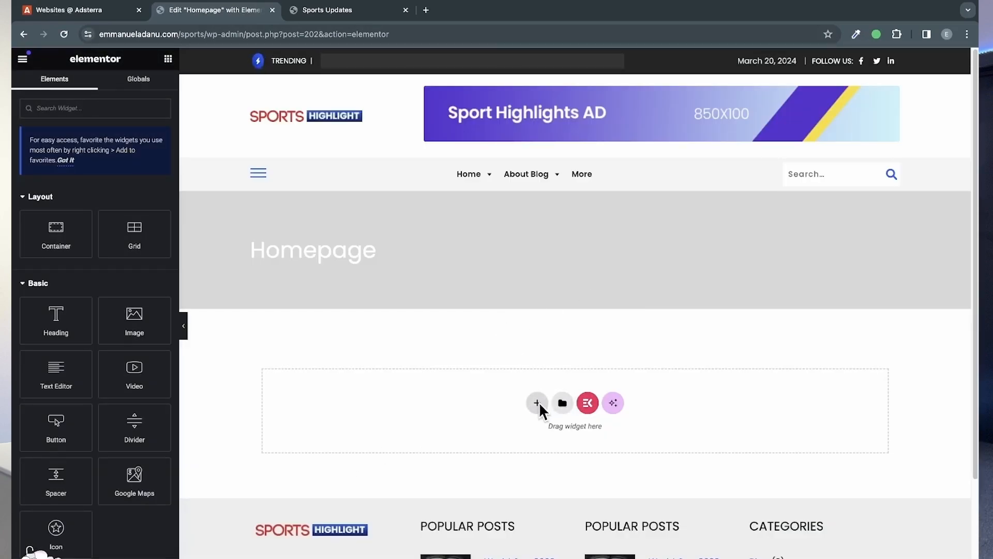
pyautogui.click(539, 402)
pyautogui.click(555, 438)
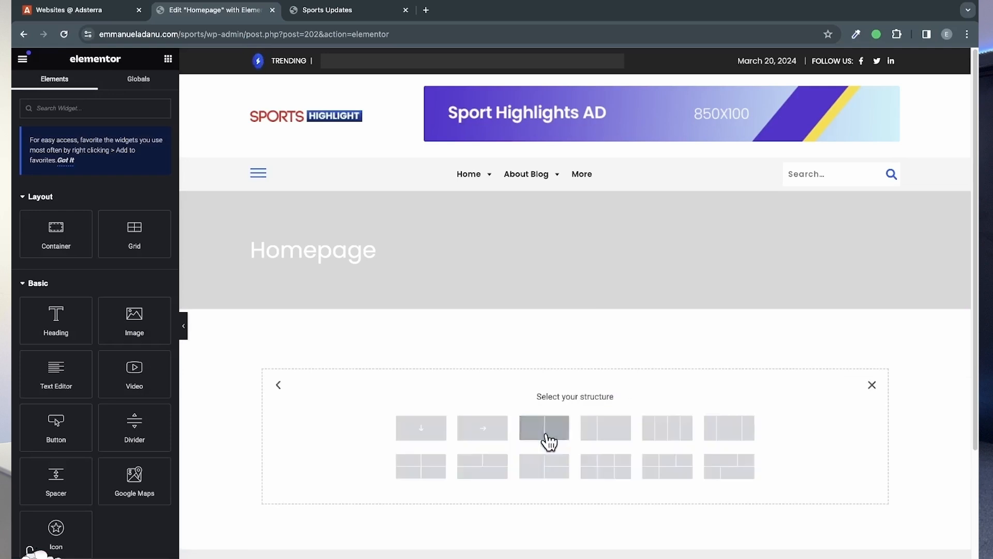
pyautogui.click(425, 429)
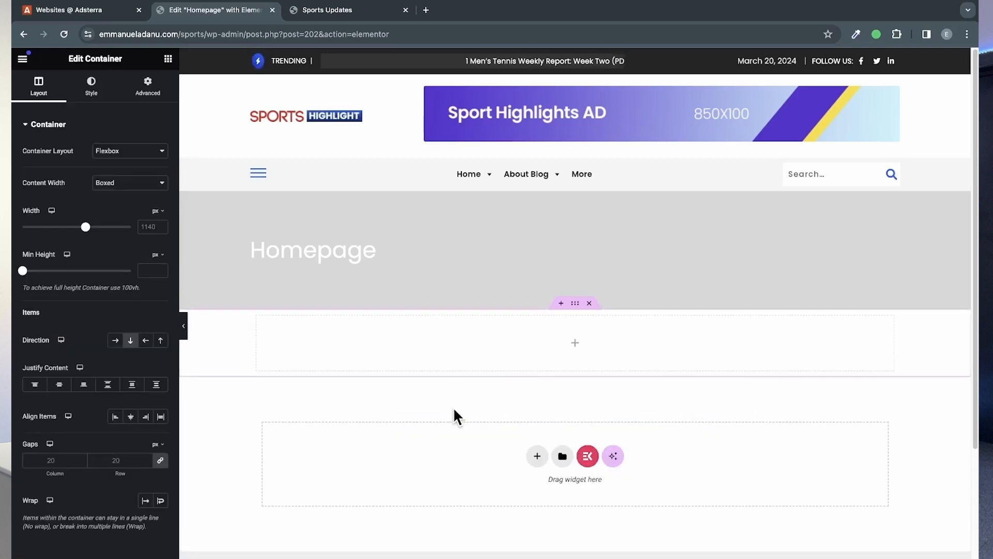
# Step: Search the widgets for "blog" and place the Blog Posts widget inside the new container
pyautogui.click(169, 59)
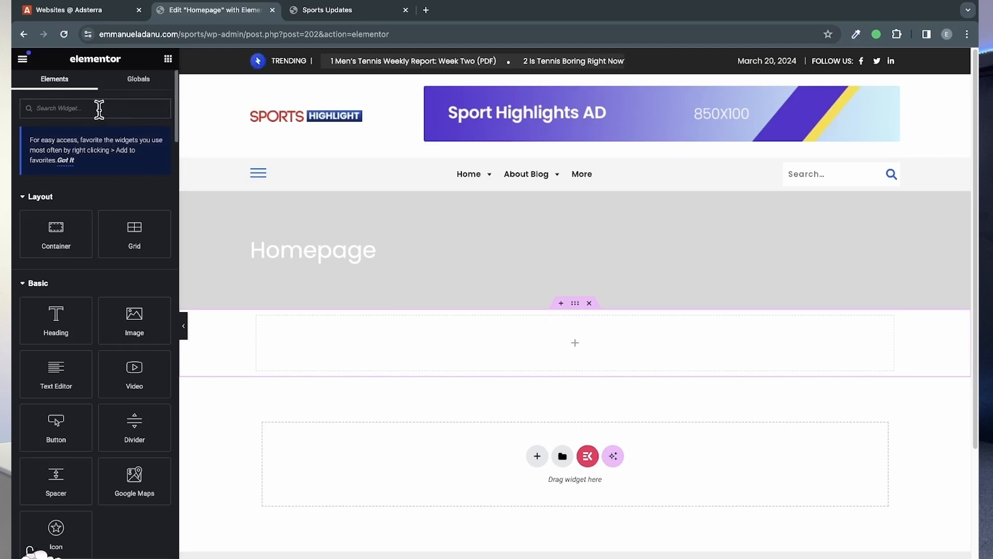
pyautogui.write('blog')
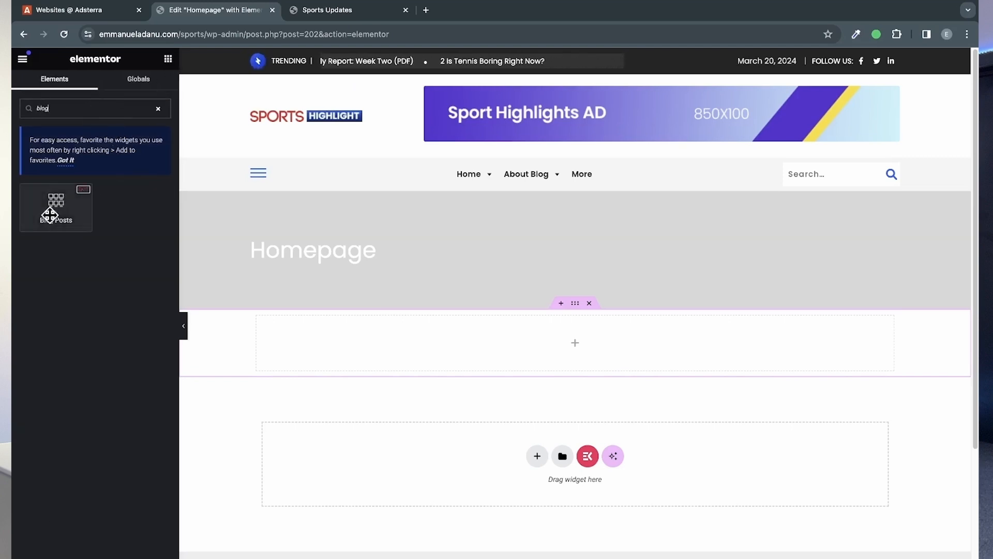
pyautogui.moveTo(60, 202); pyautogui.dragTo(505, 321)
pyautogui.scroll(-1, 588, 306)
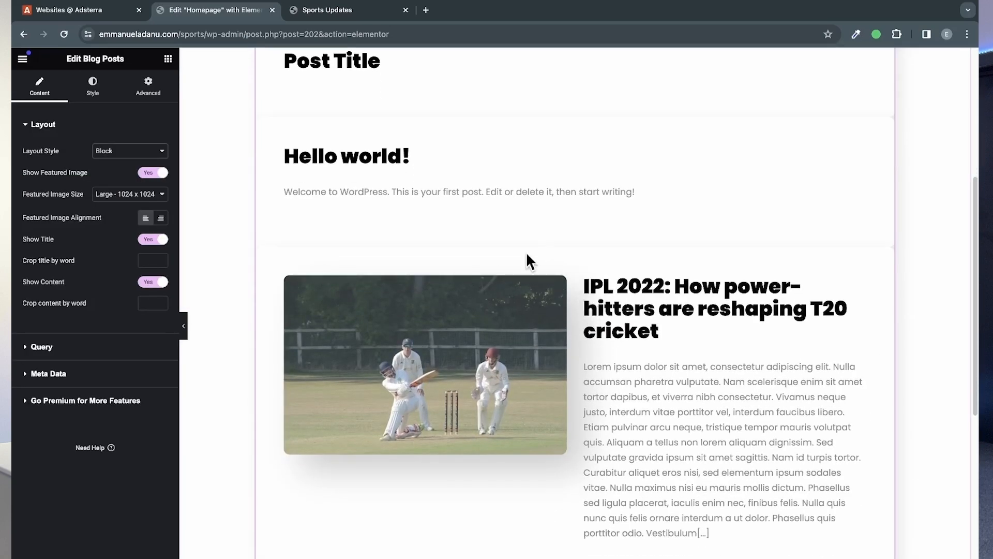
# Step: Try the Grid With Thumb and grid without thumb layout styles on the Blog Posts widget, returning it to Block
pyautogui.click(117, 153)
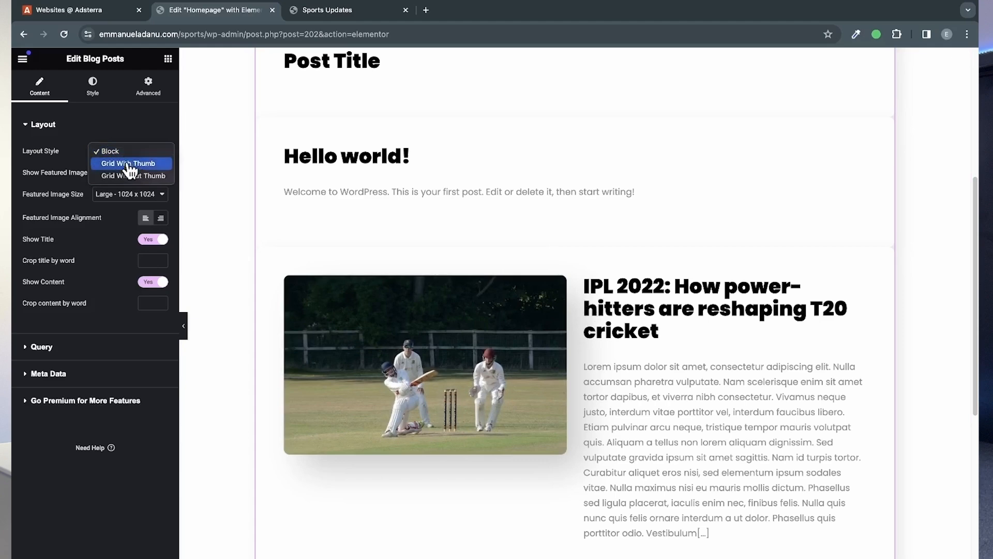
pyautogui.click(137, 163)
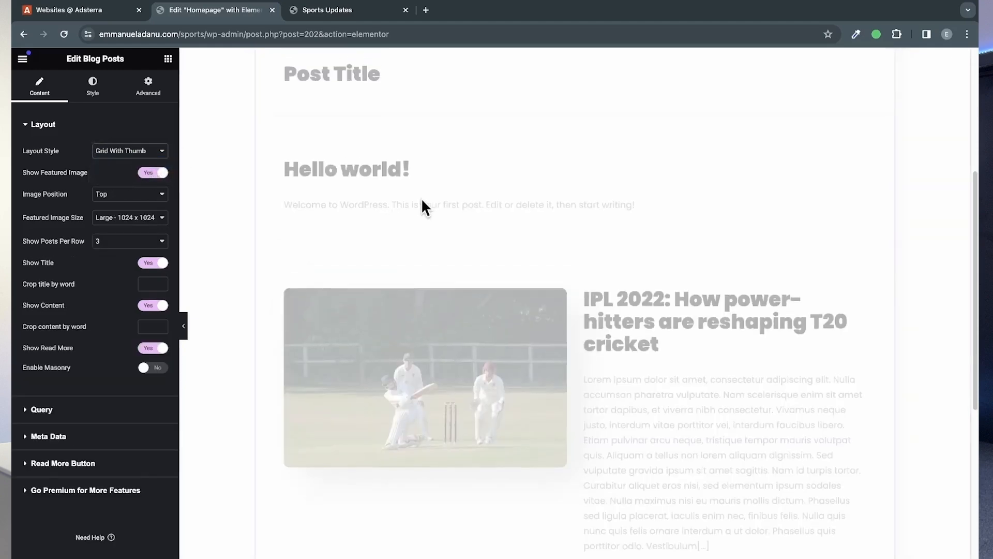
pyautogui.scroll(5, 368, 188)
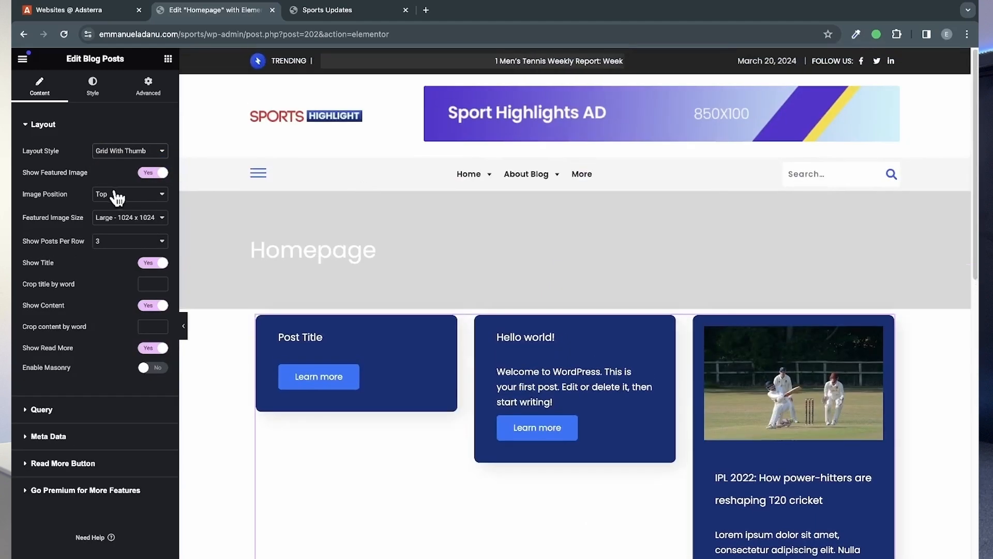
pyautogui.click(120, 152)
pyautogui.click(147, 161)
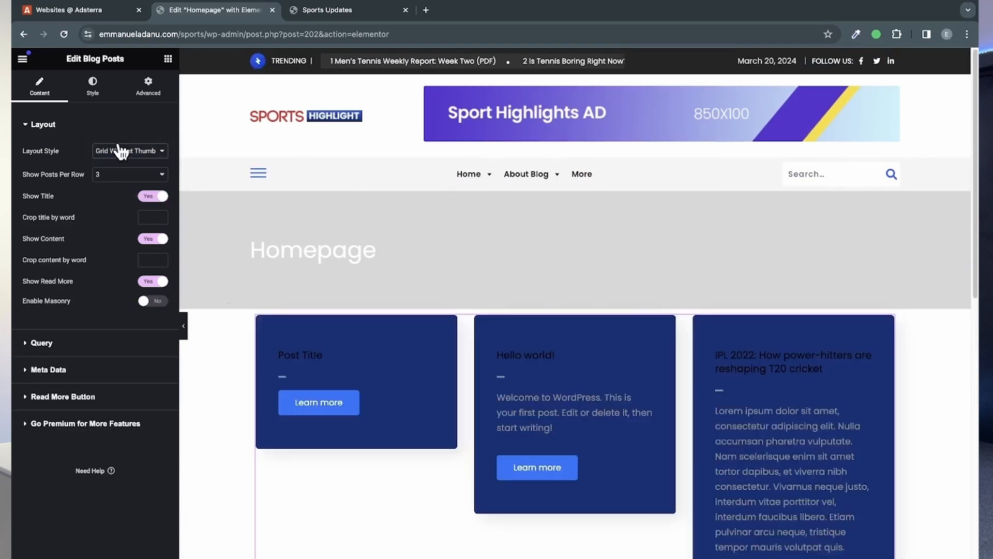
pyautogui.click(129, 151)
pyautogui.click(110, 126)
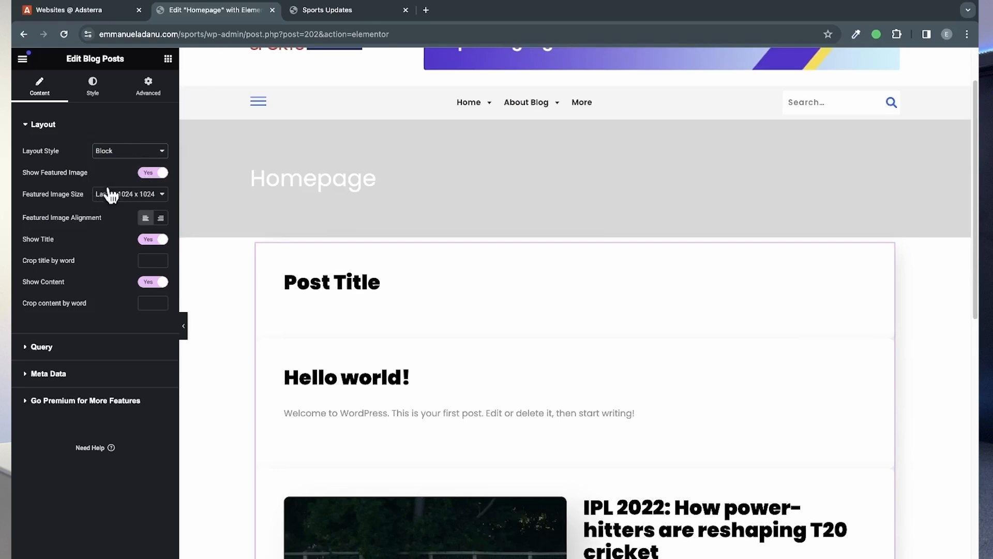
# Step: Crop the content of each post in the Blog Posts widget to 30 words
pyautogui.scroll(-3, 407, 366)
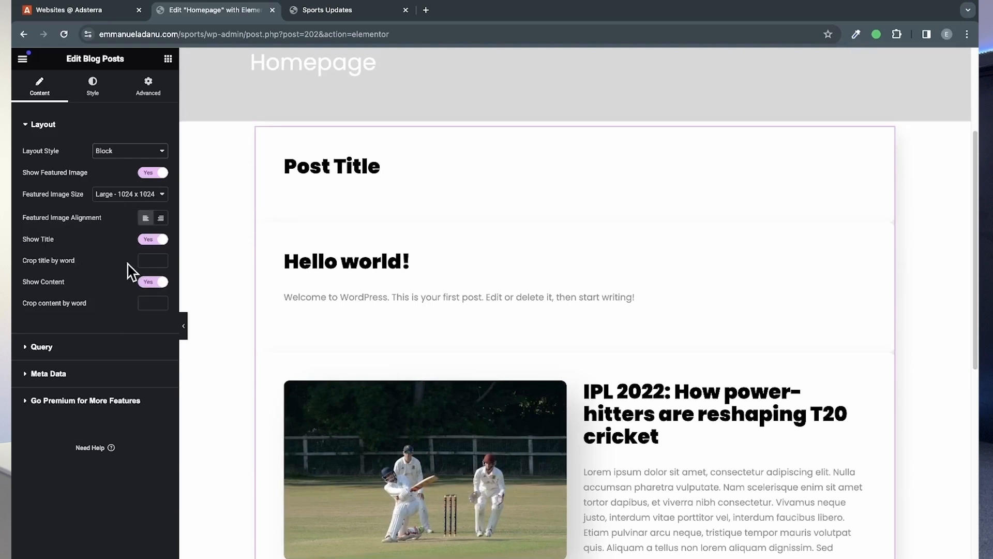
pyautogui.scroll(-2, 562, 382)
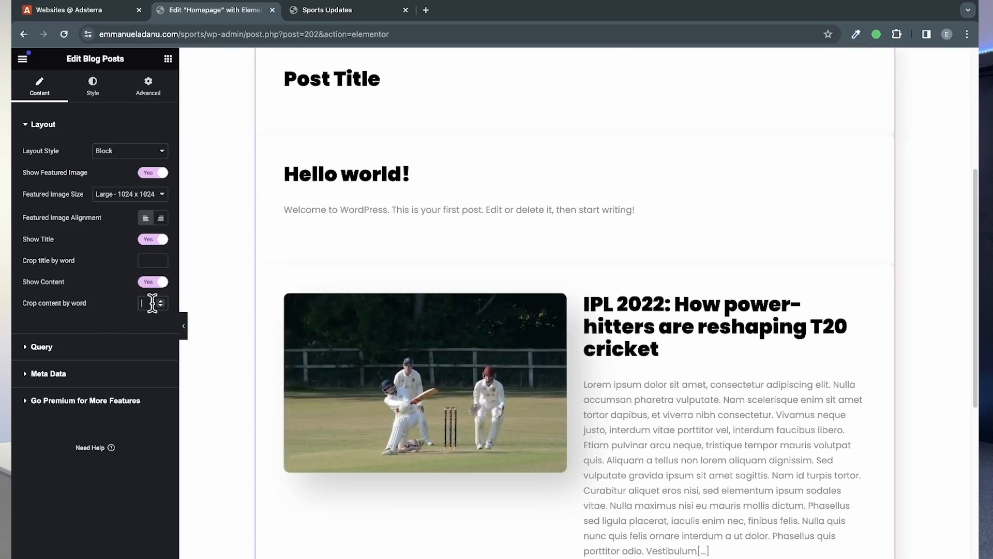
pyautogui.write('50')
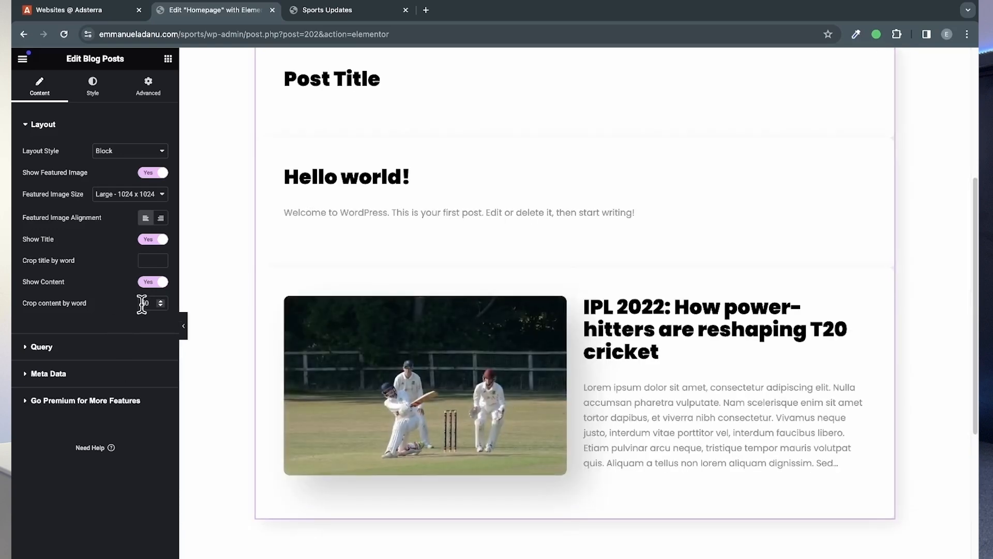
pyautogui.click(146, 301)
pyautogui.press('BackSpace')
pyautogui.write('3')
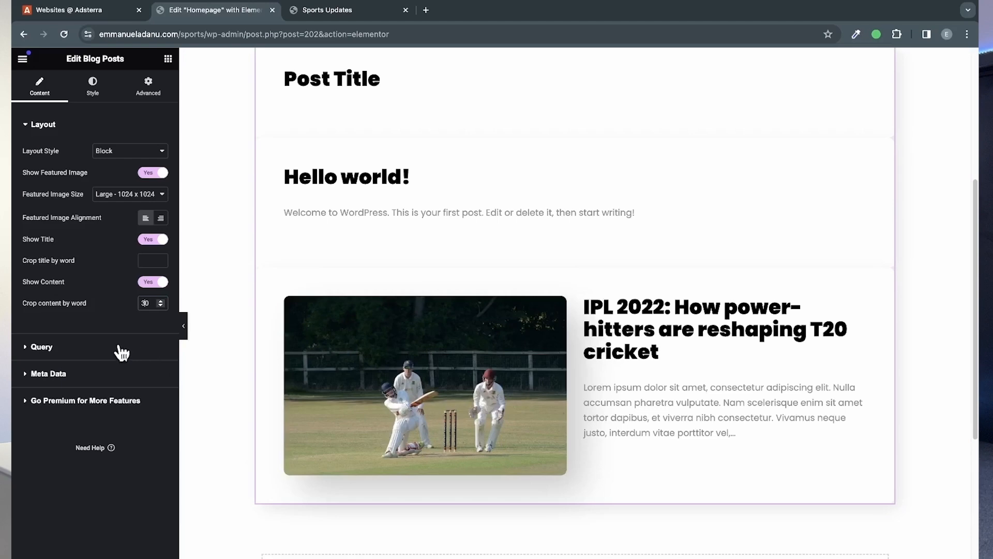
# Step: Set the Blog Posts query to a posts count of 5, selecting posts by Recent Post
pyautogui.click(102, 353)
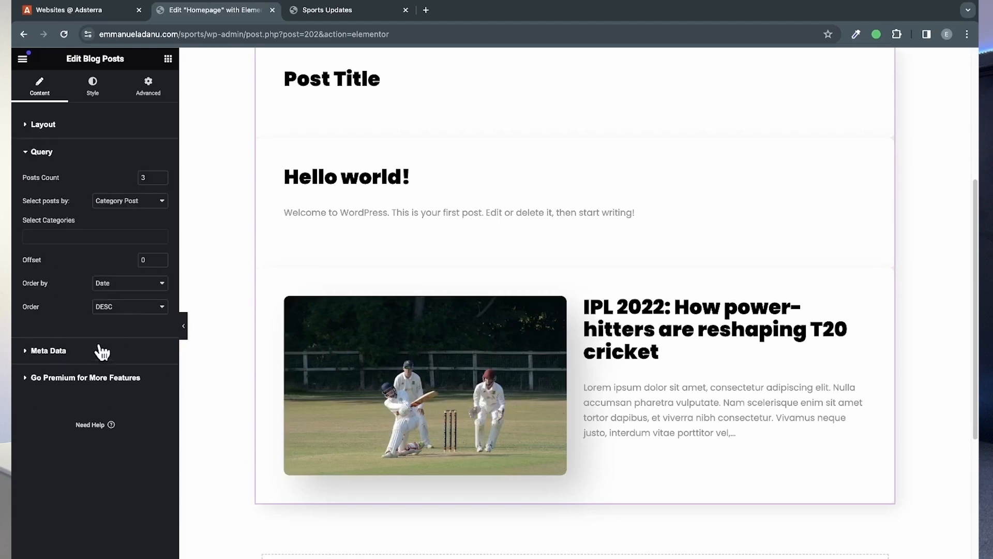
pyautogui.click(161, 180)
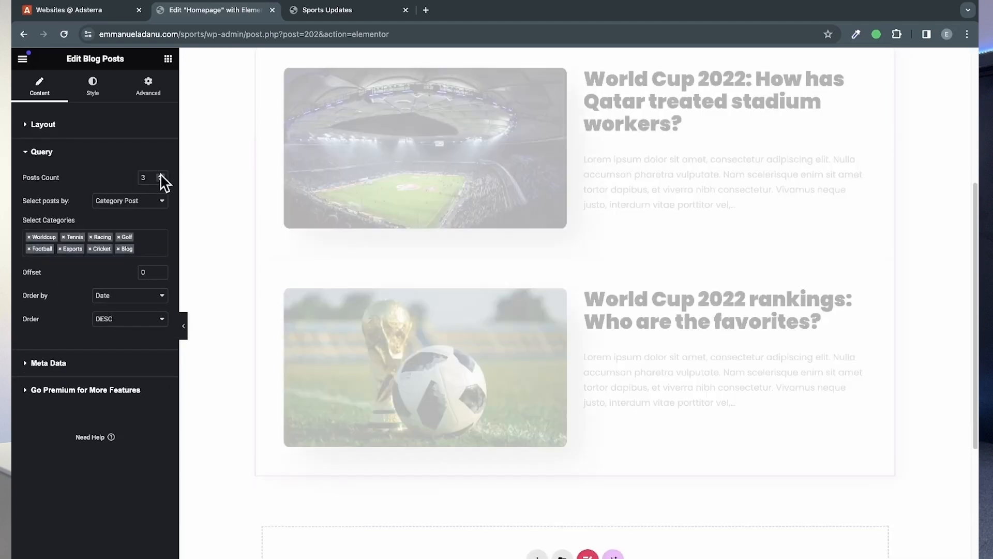
pyautogui.click(160, 176)
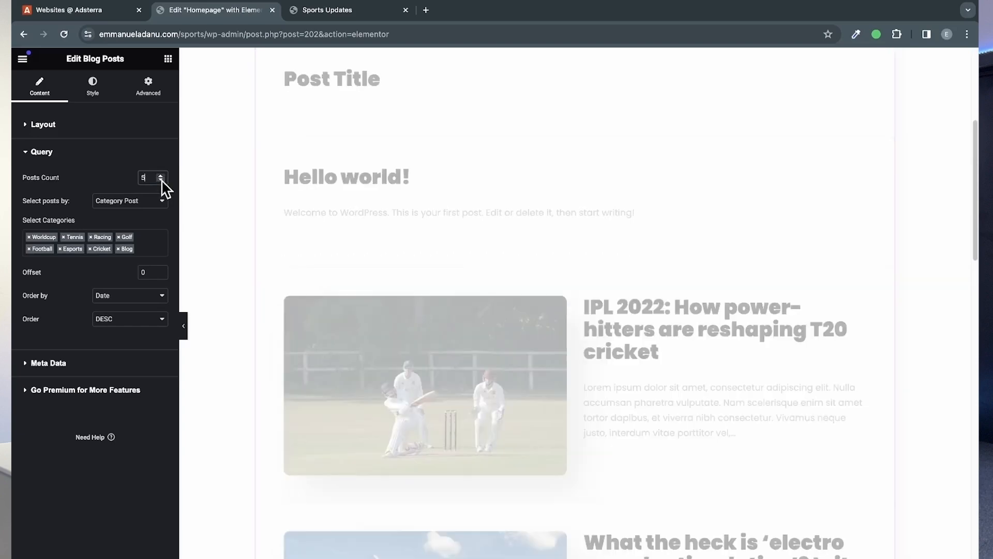
pyautogui.scroll(-10, 511, 254)
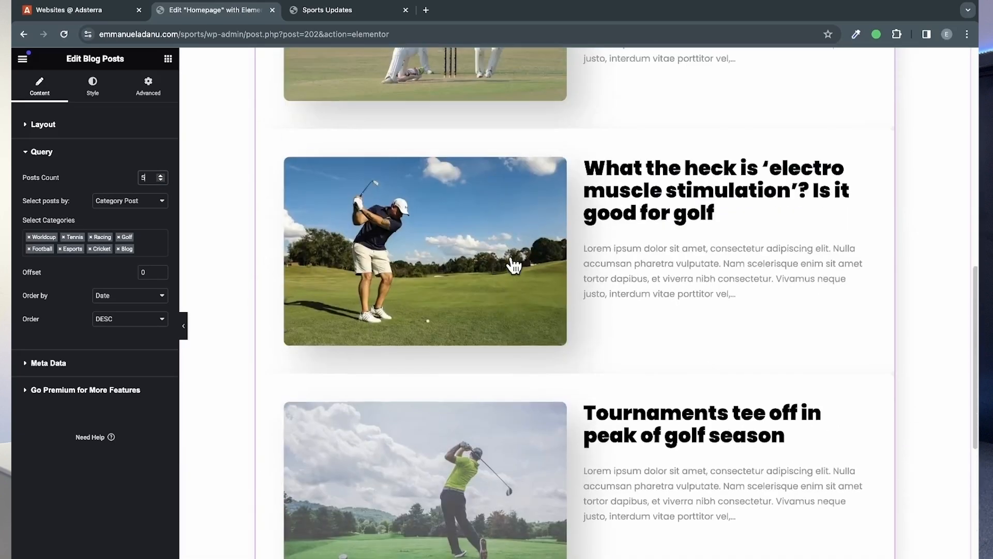
pyautogui.scroll(2, 514, 265)
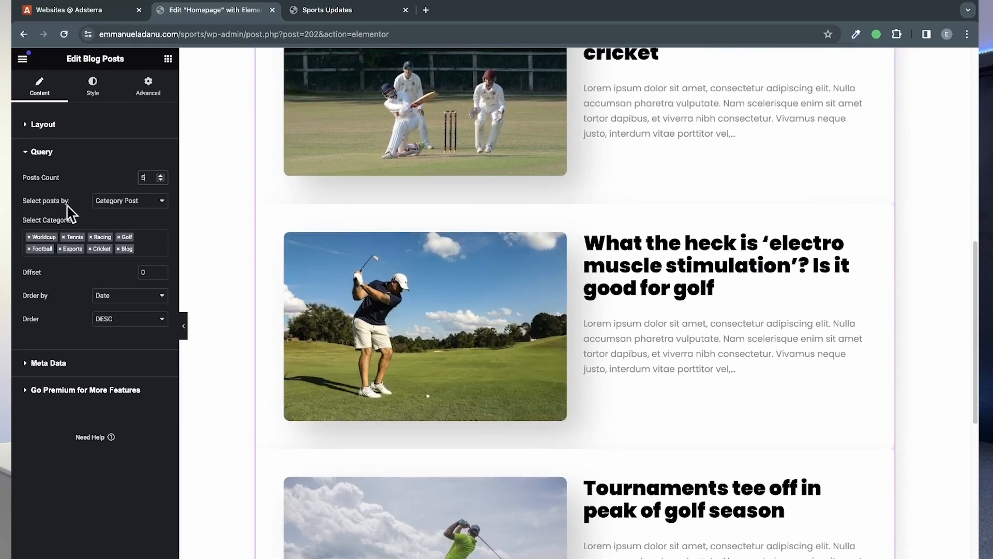
pyautogui.click(113, 205)
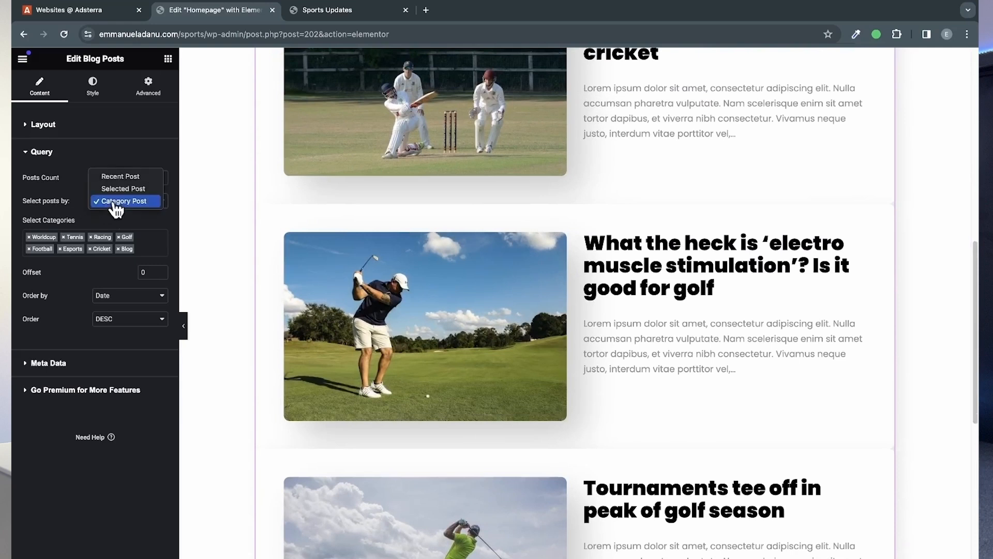
pyautogui.click(135, 177)
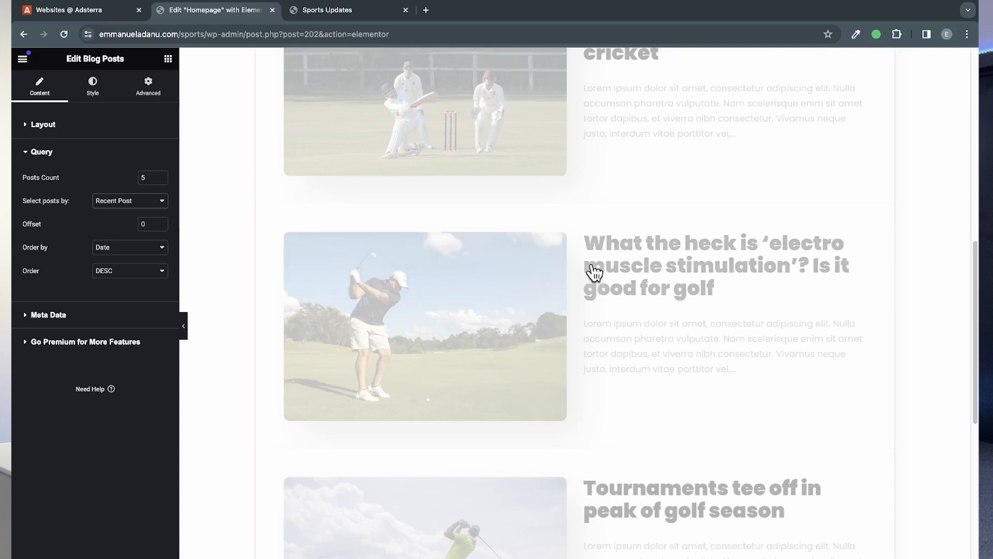
pyautogui.scroll(2, 579, 297)
pyautogui.scroll(5, 579, 290)
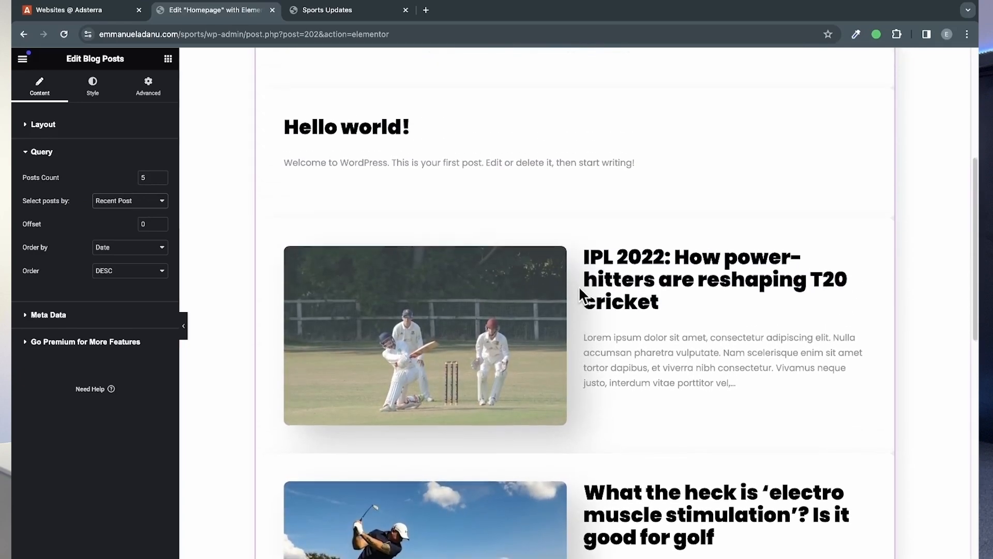
# Step: Open the sports site's WordPress dashboard in a new browser tab
pyautogui.scroll(4, 579, 290)
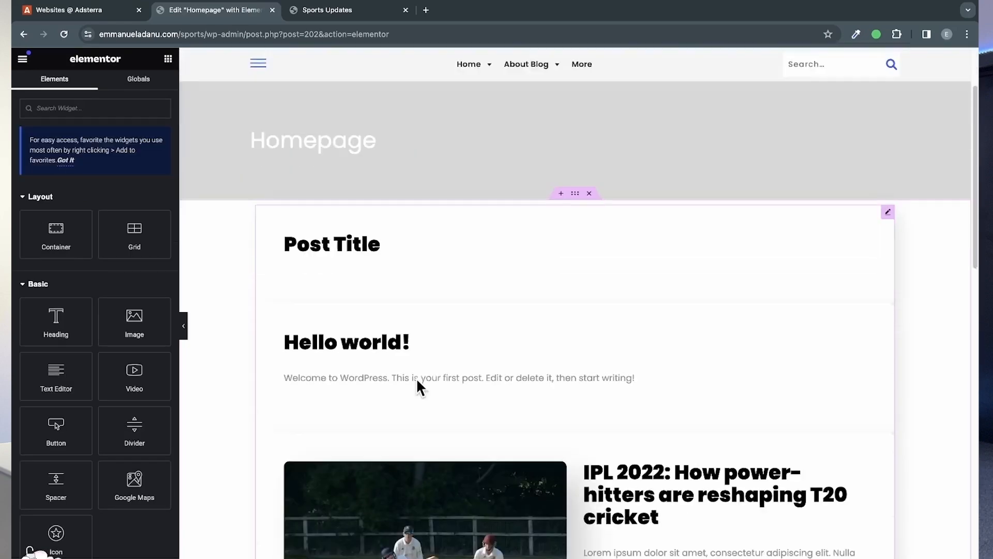
pyautogui.scroll(-1, 417, 381)
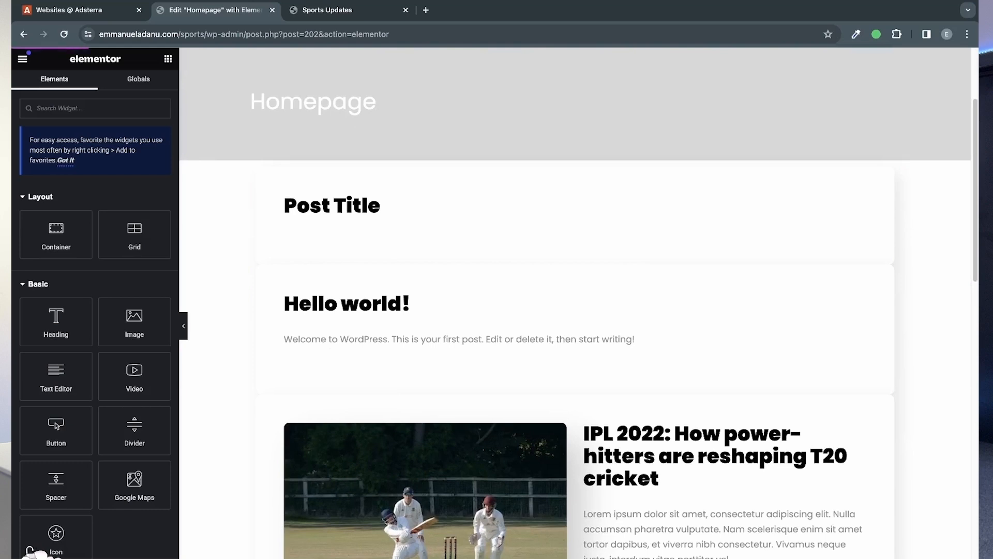
pyautogui.click(337, 14)
pyautogui.moveTo(72, 57)
pyautogui.rightClick(59, 77)
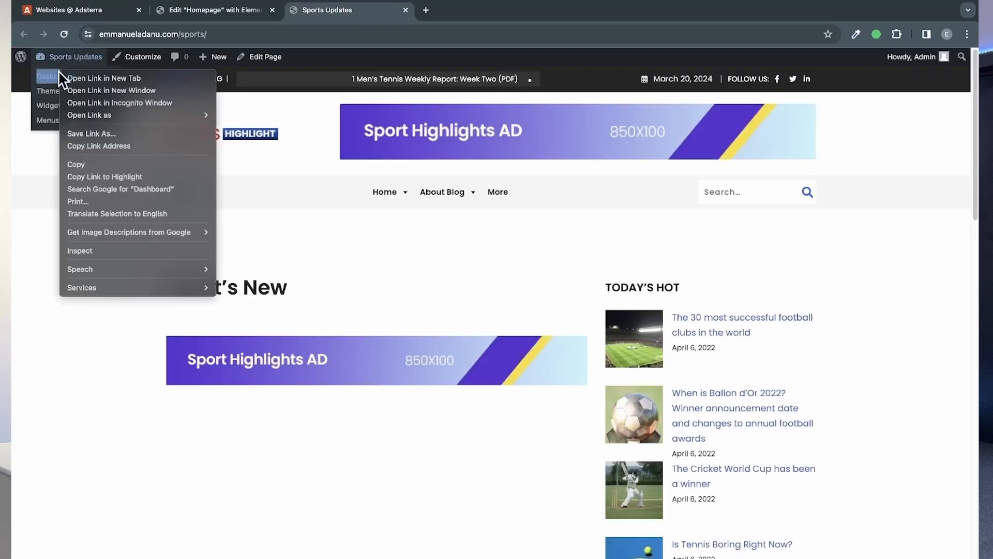
pyautogui.click(78, 77)
pyautogui.click(184, 10)
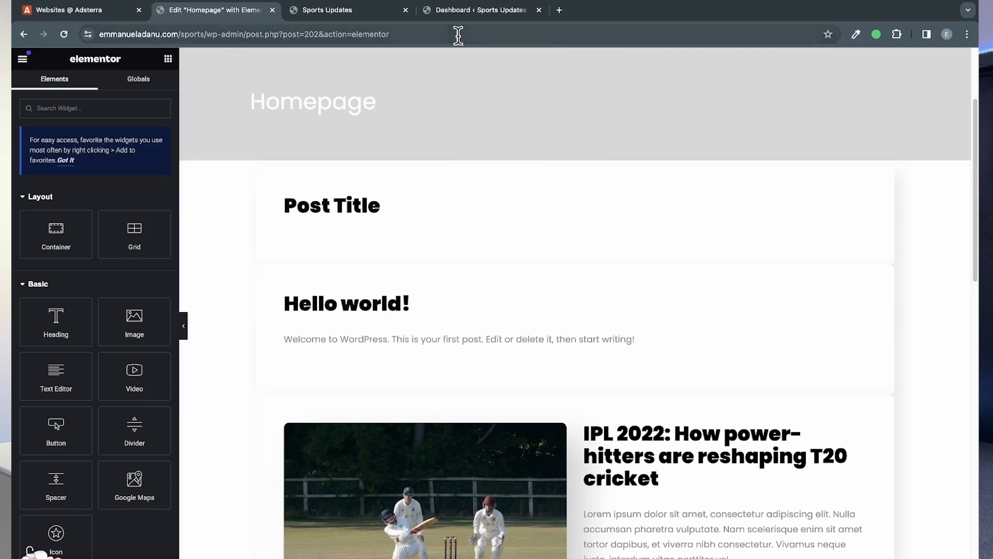
# Step: Move the "Post Title" and "Hello world!" posts to the trash in the WordPress posts list
pyautogui.click(467, 10)
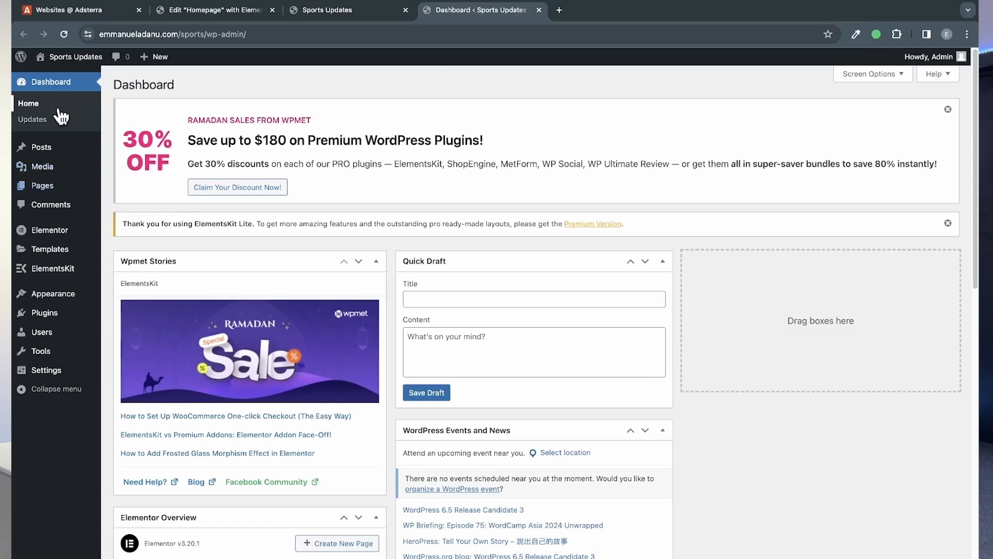
pyautogui.click(56, 150)
pyautogui.scroll(-1, 250, 243)
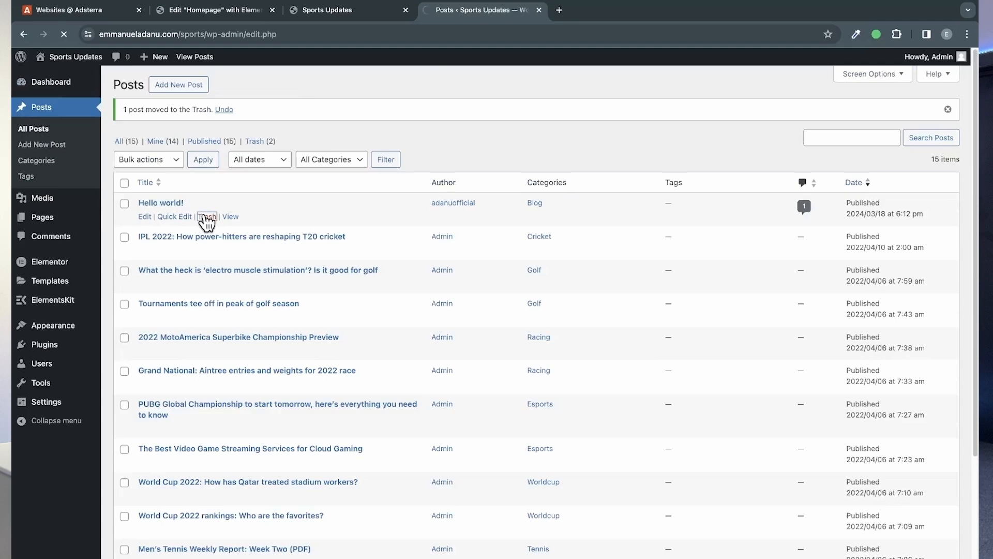
# Step: Reload the Homepage in the Elementor editor and check the posts listed by the Blog Posts widget
pyautogui.click(217, 9)
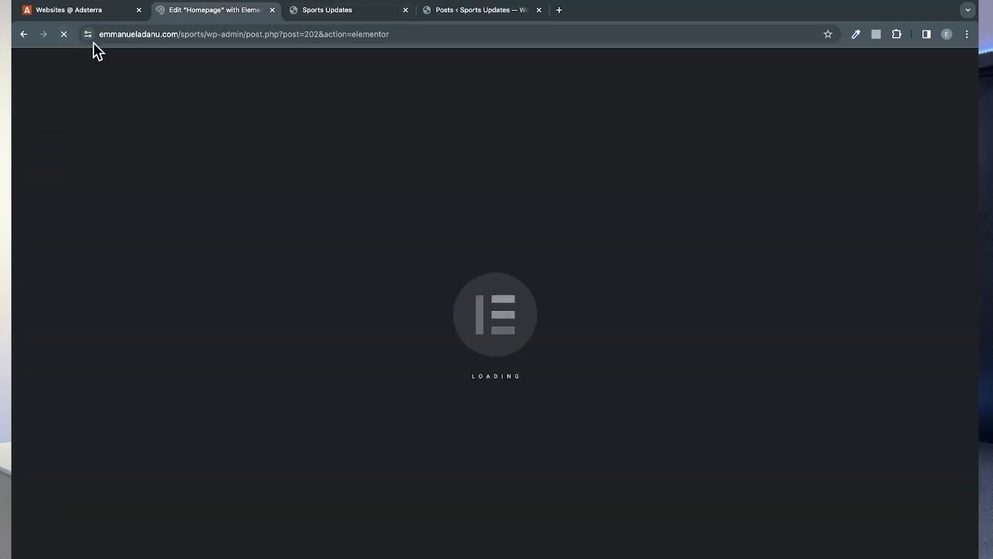
pyautogui.scroll(-6, 509, 395)
pyautogui.scroll(-10, 512, 394)
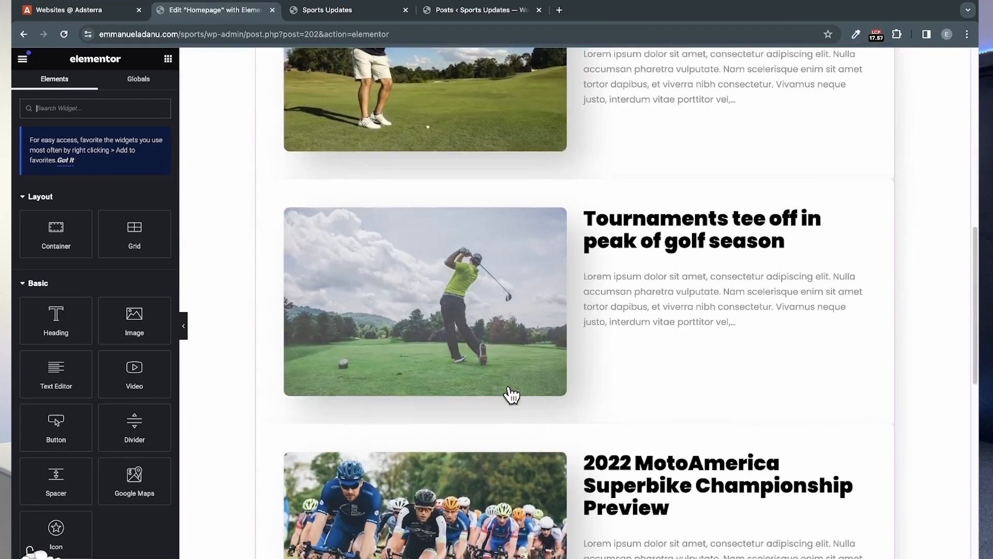
pyautogui.scroll(8, 512, 395)
pyautogui.scroll(4, 509, 395)
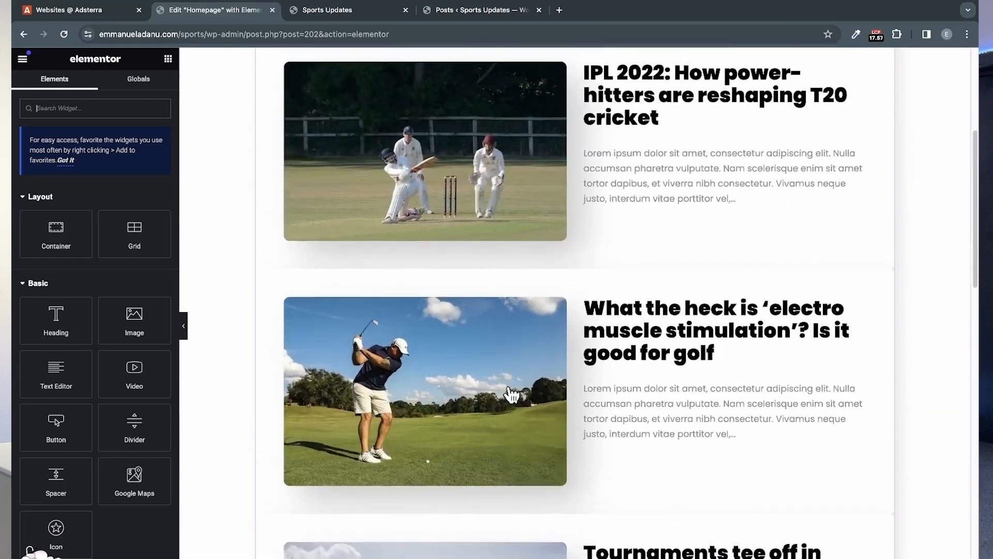
# Step: Add a new Flexbox container with a single downward column below the existing Blog Posts list
pyautogui.scroll(-12, 509, 394)
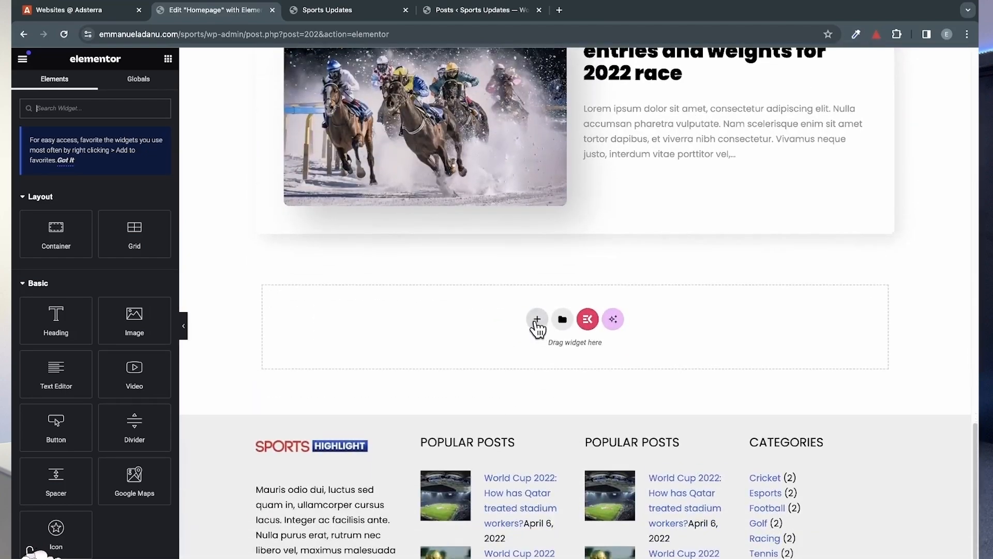
pyautogui.click(536, 319)
pyautogui.click(530, 360)
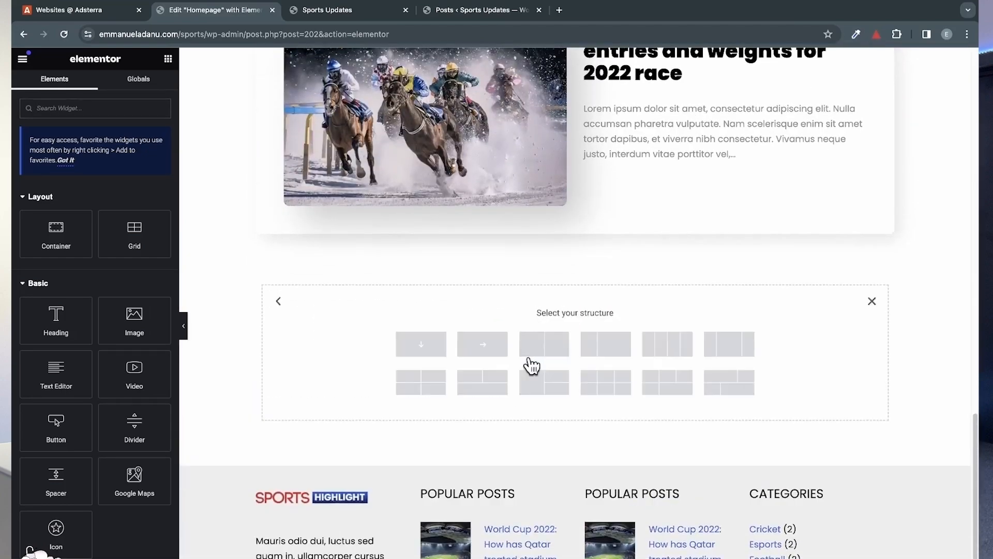
pyautogui.click(423, 349)
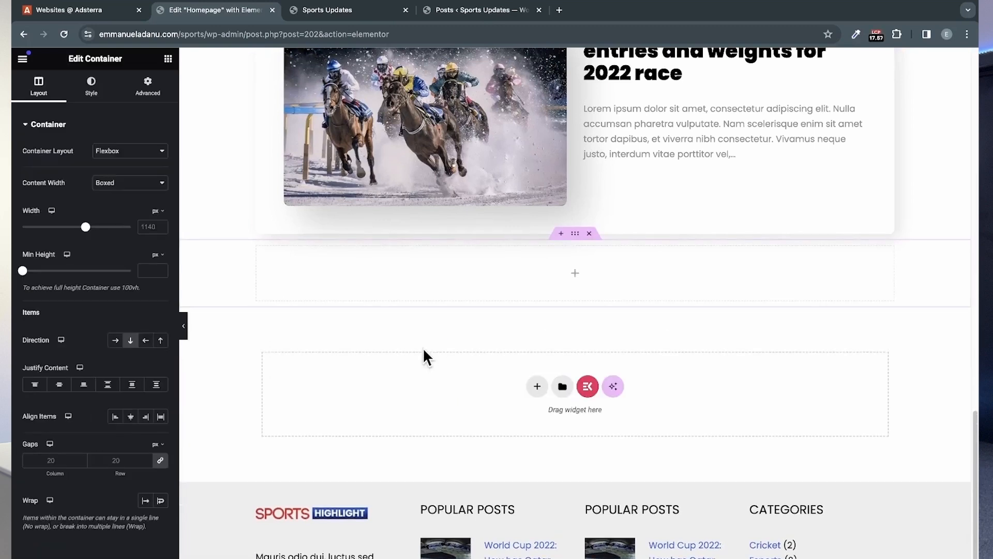
# Step: Search the widgets for "post" and place a second Blog Posts widget inside the empty container
pyautogui.click(169, 60)
pyautogui.write('post')
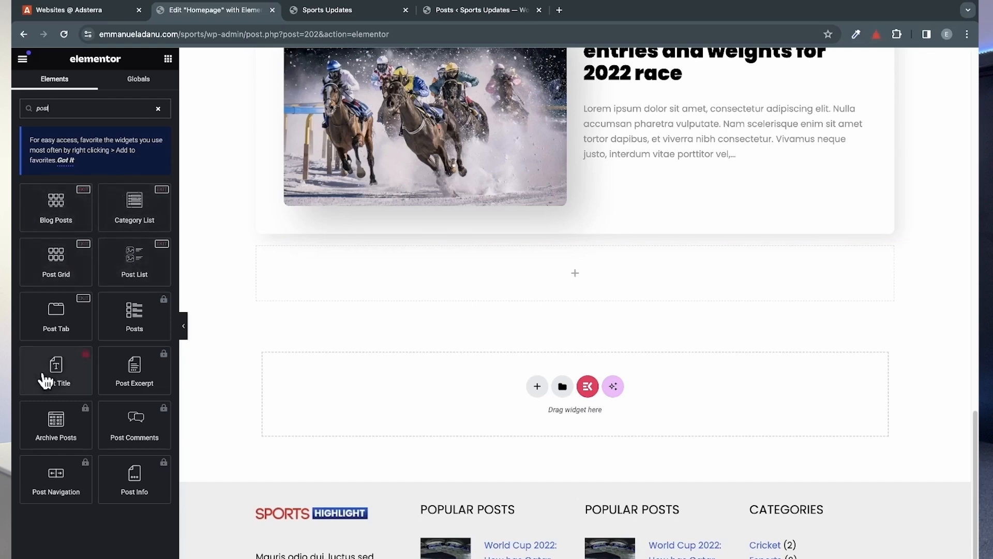
pyautogui.scroll(15, 496, 303)
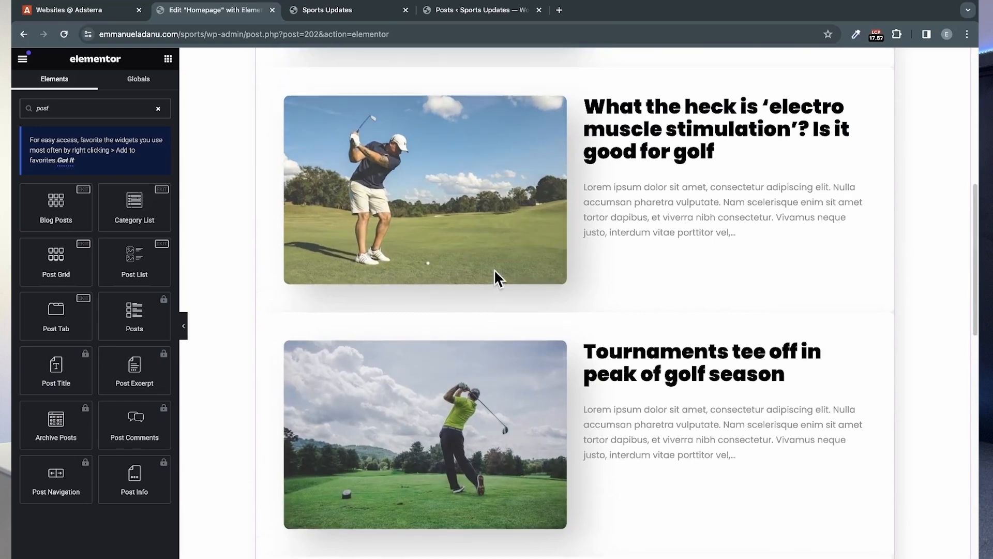
pyautogui.scroll(-20, 494, 274)
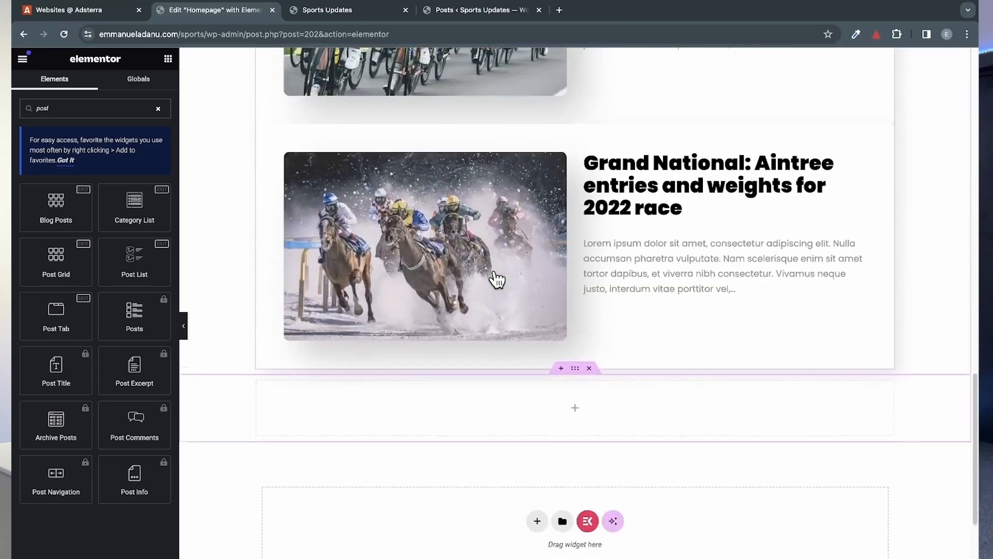
pyautogui.scroll(-1, 495, 274)
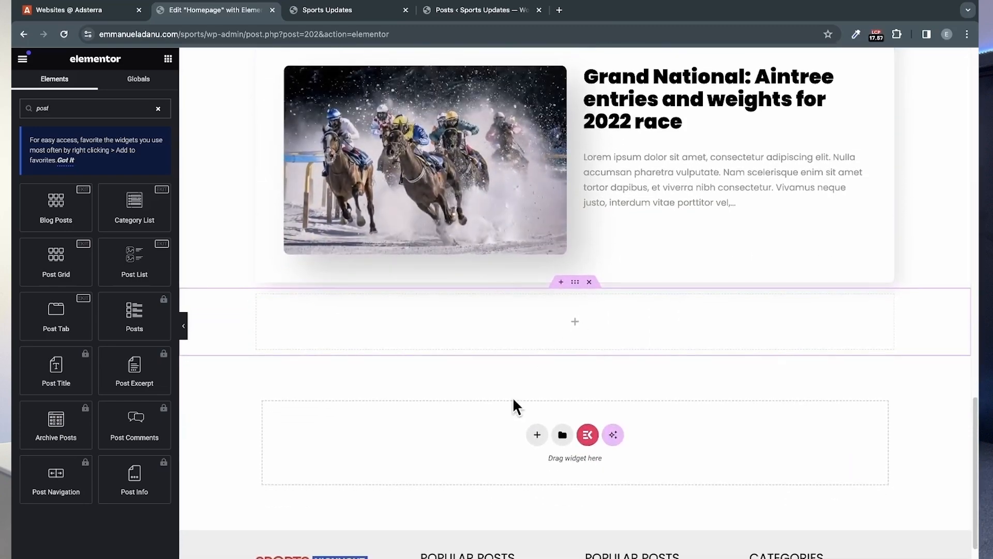
pyautogui.moveTo(56, 205); pyautogui.dragTo(495, 309)
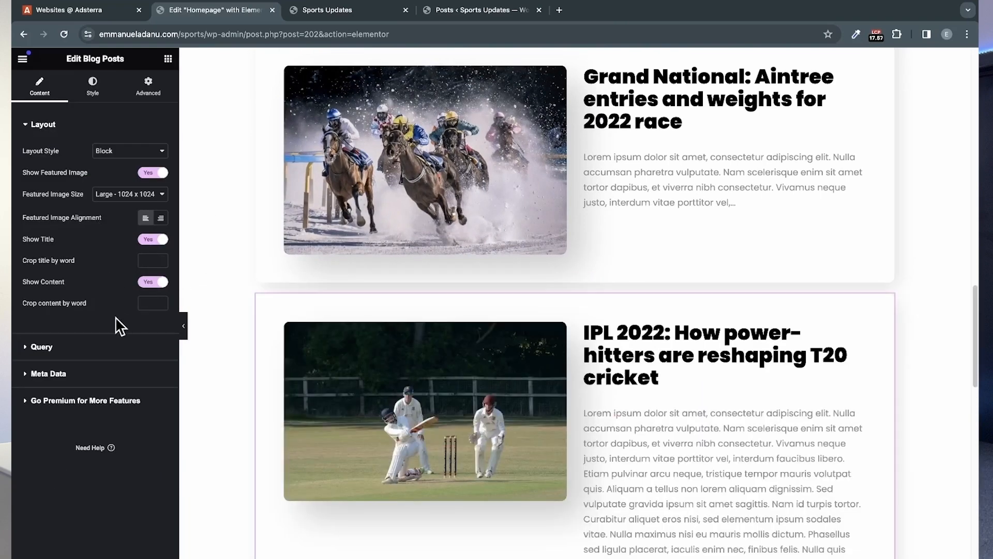
# Step: Limit the second Blog Posts query to the Football category by removing Worldcup, Tennis, Racing, Golf, Esports and Cricket
pyautogui.click(87, 349)
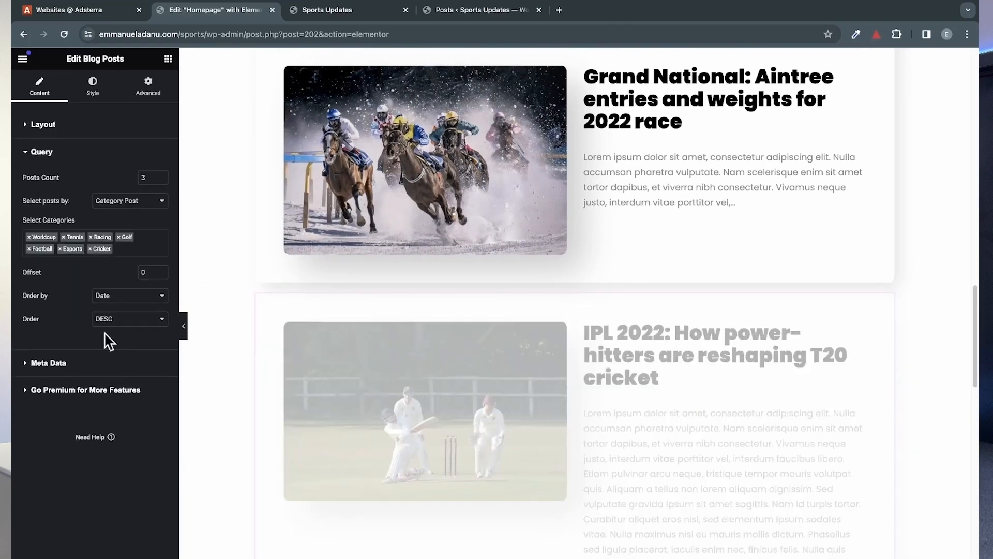
pyautogui.click(30, 237)
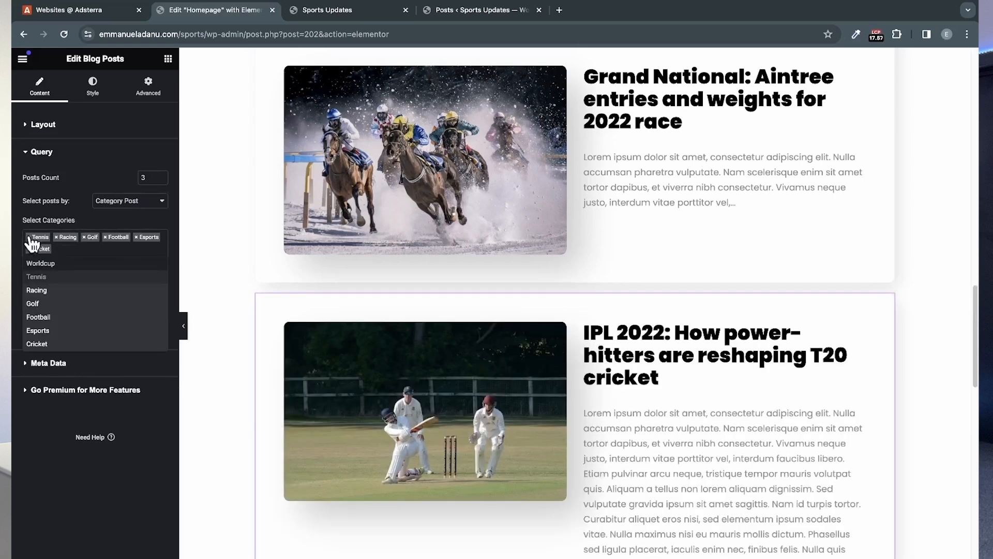
pyautogui.click(29, 237)
pyautogui.click(29, 237)
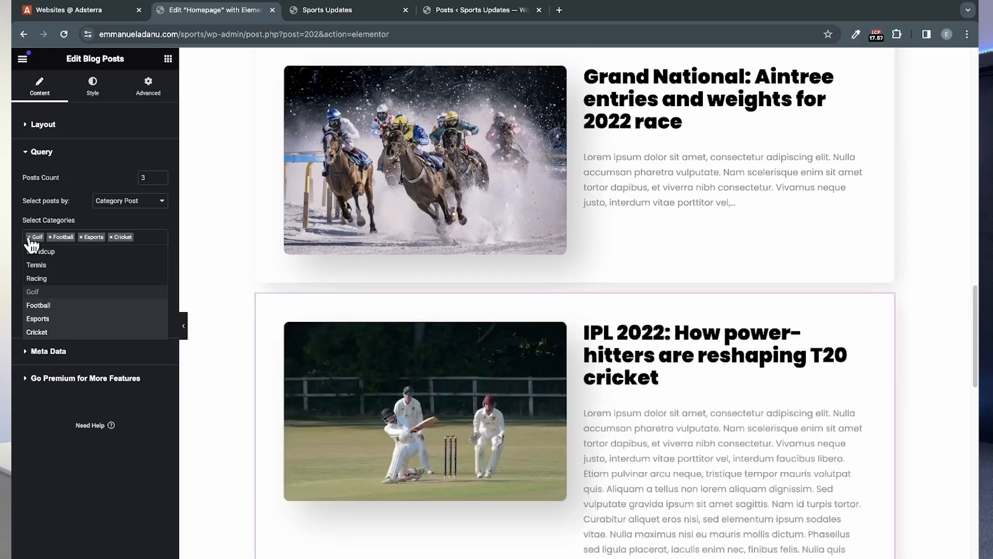
pyautogui.click(29, 237)
pyautogui.click(60, 237)
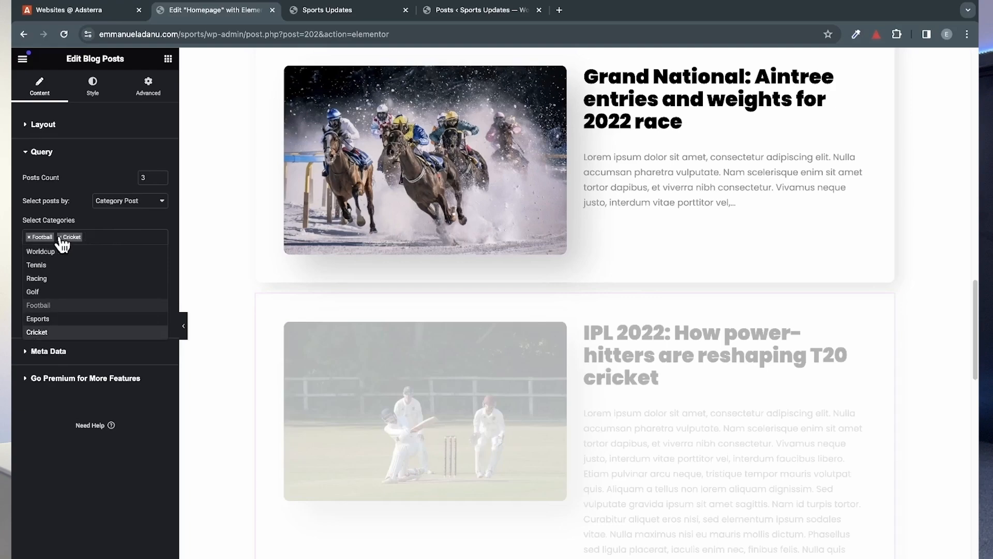
pyautogui.click(60, 237)
pyautogui.scroll(-3, 677, 414)
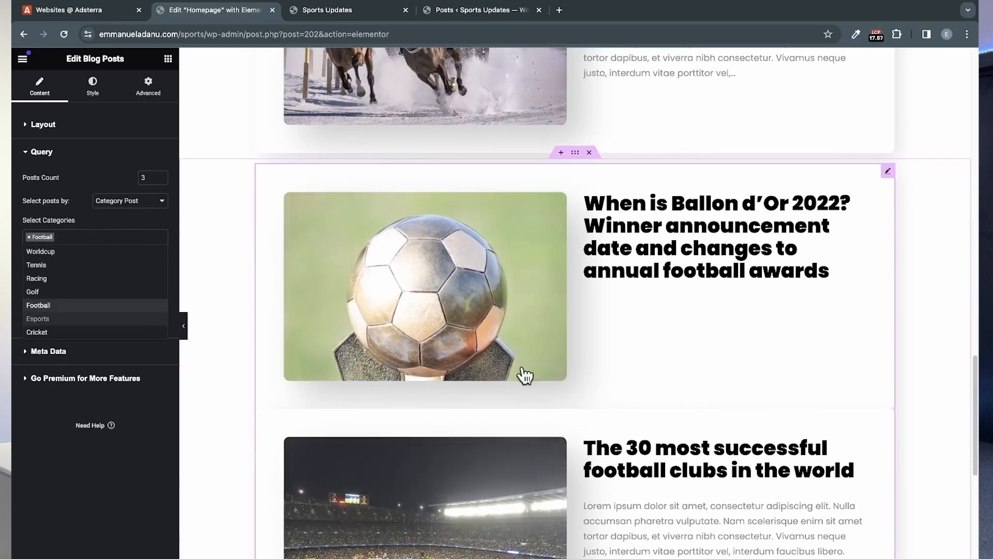
pyautogui.scroll(-8, 598, 517)
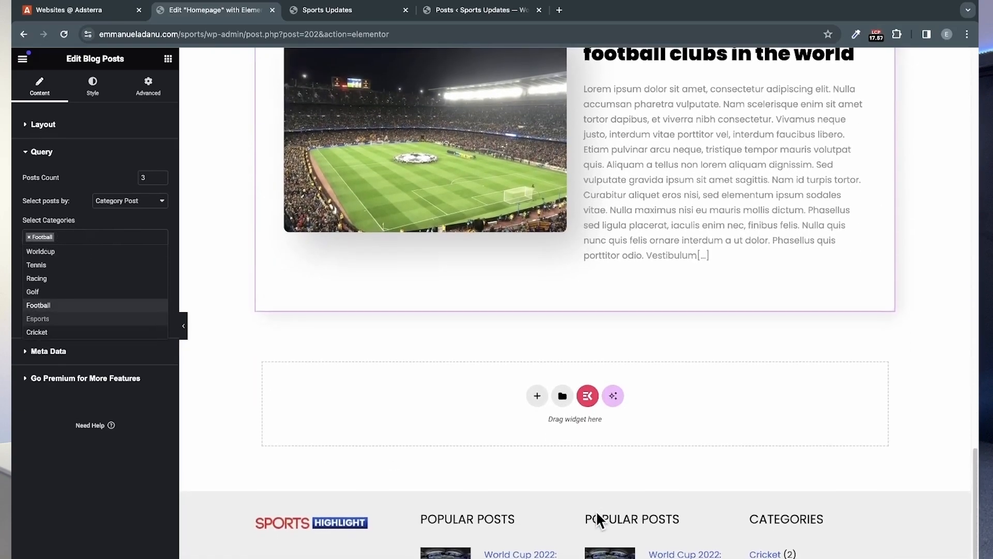
pyautogui.scroll(3, 597, 509)
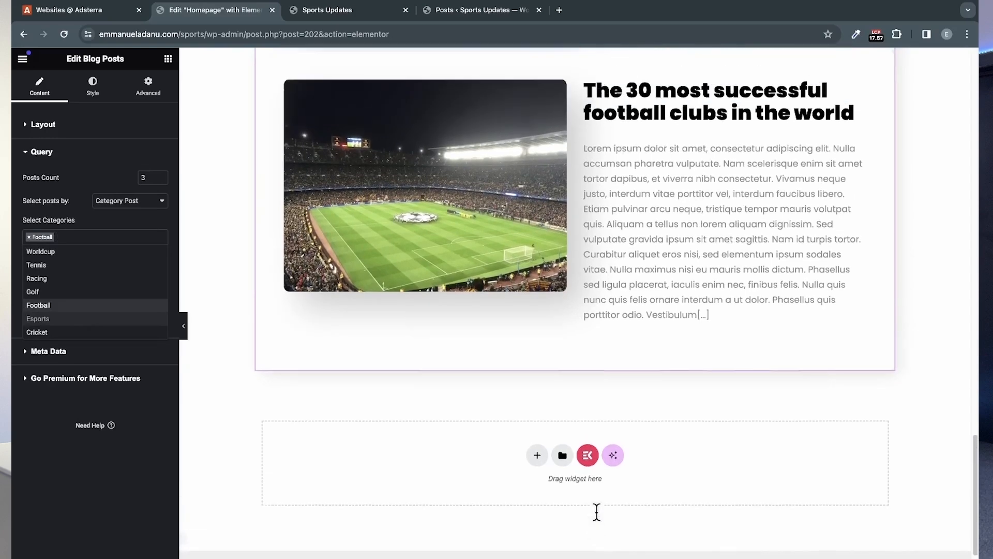
pyautogui.scroll(1, 549, 248)
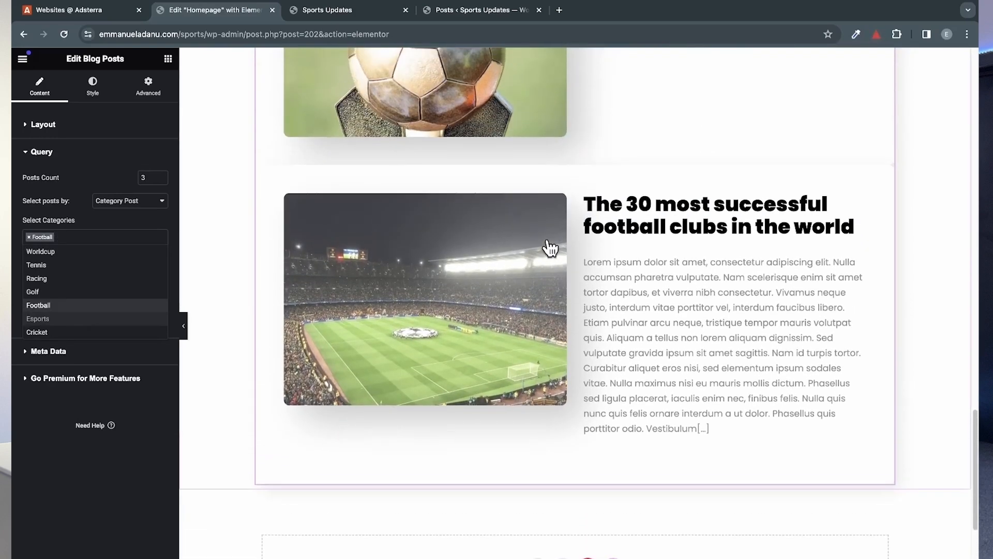
pyautogui.scroll(1, 543, 282)
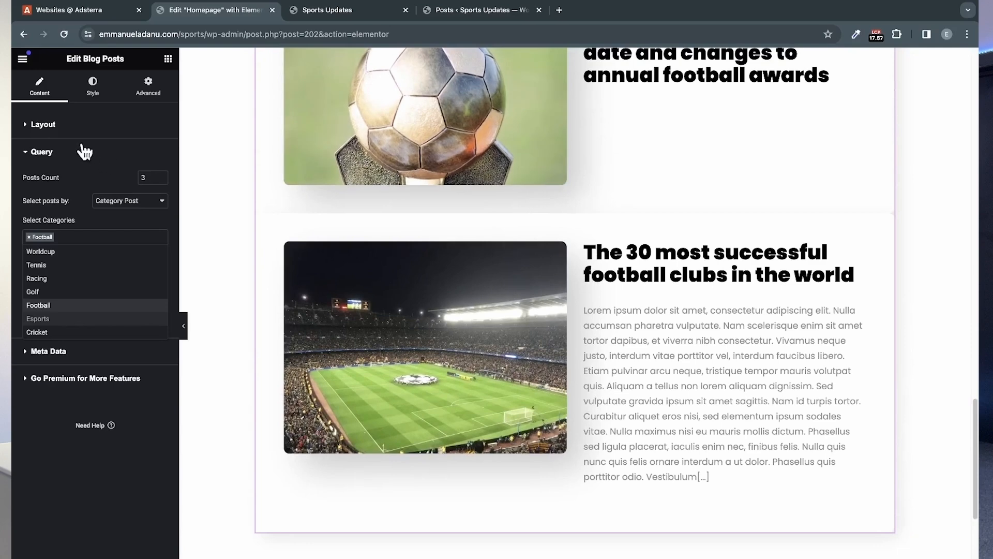
# Step: Crop the content of each post in the football Blog Posts widget to 30 words
pyautogui.click(65, 125)
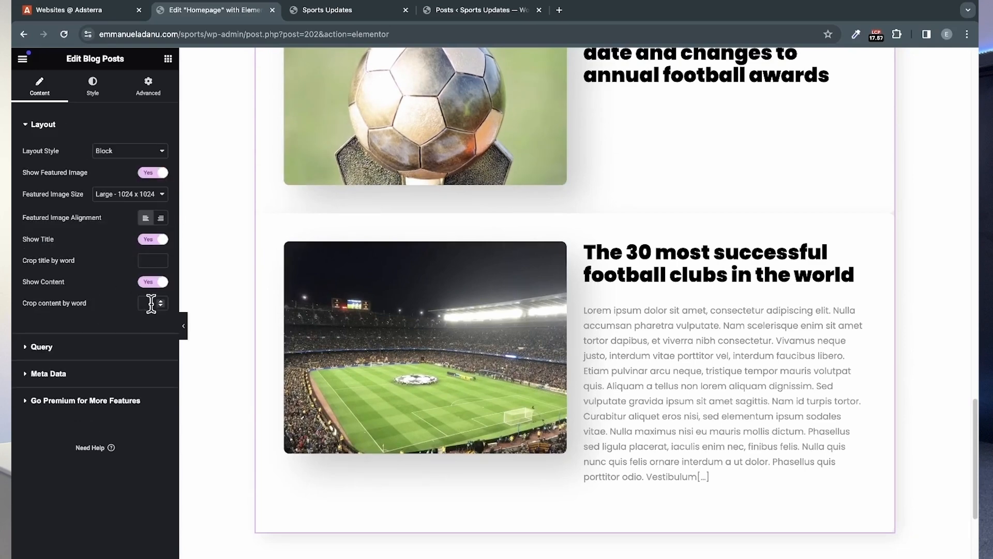
pyautogui.write('30')
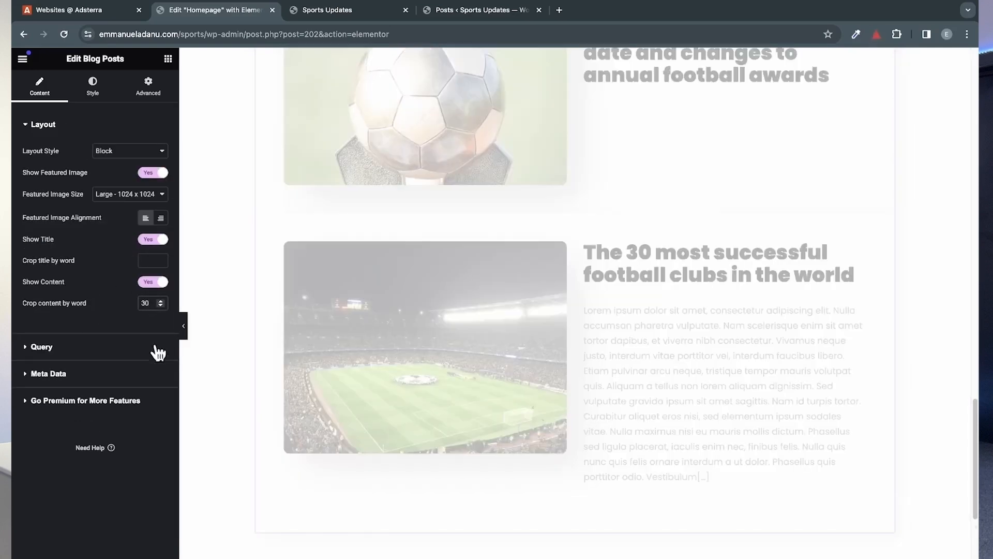
pyautogui.scroll(4, 621, 362)
pyautogui.scroll(-1, 626, 368)
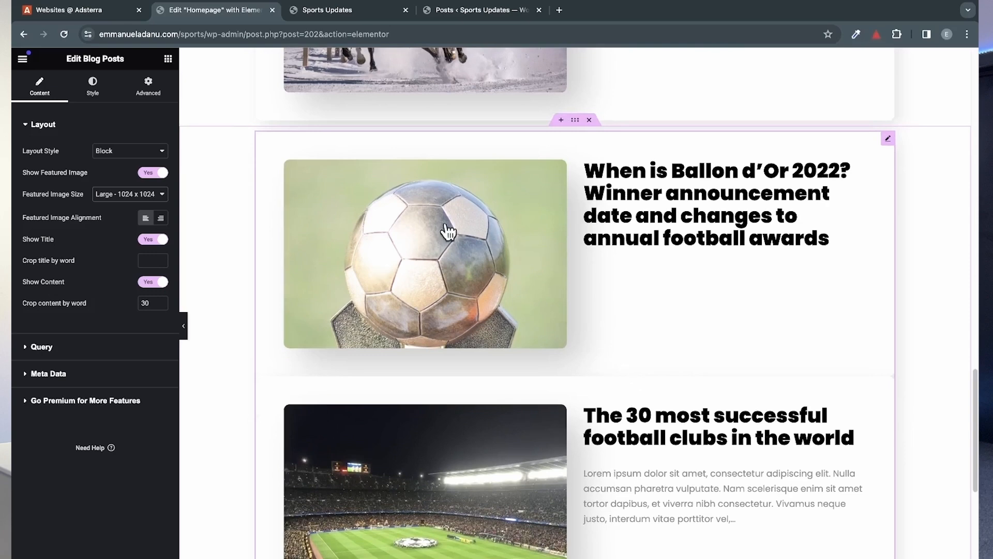
# Step: Try the Thumbnail and Medium featured image sizes on the football Blog Posts widget, settling on Medium Large - 768 x 0
pyautogui.click(119, 199)
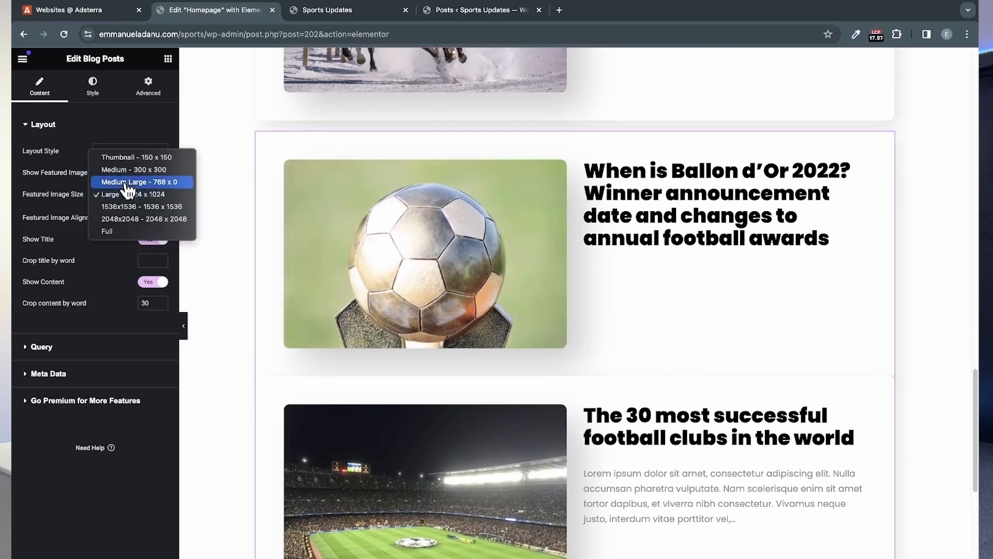
pyautogui.click(133, 159)
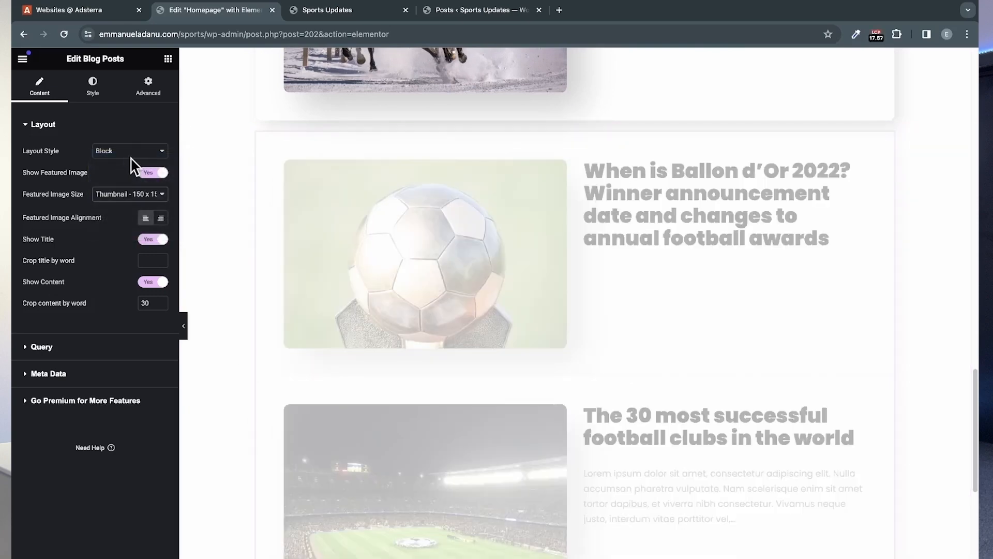
pyautogui.click(132, 201)
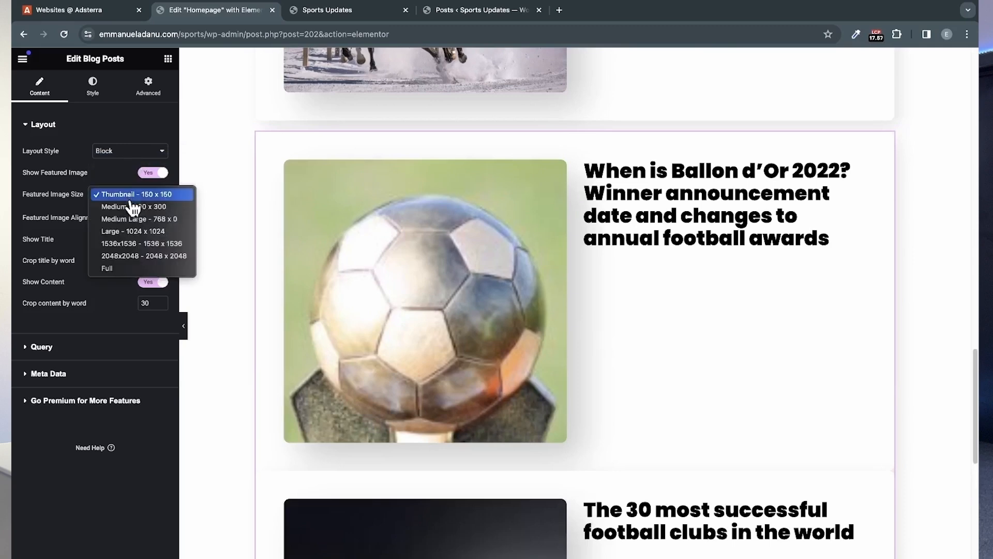
pyautogui.click(132, 206)
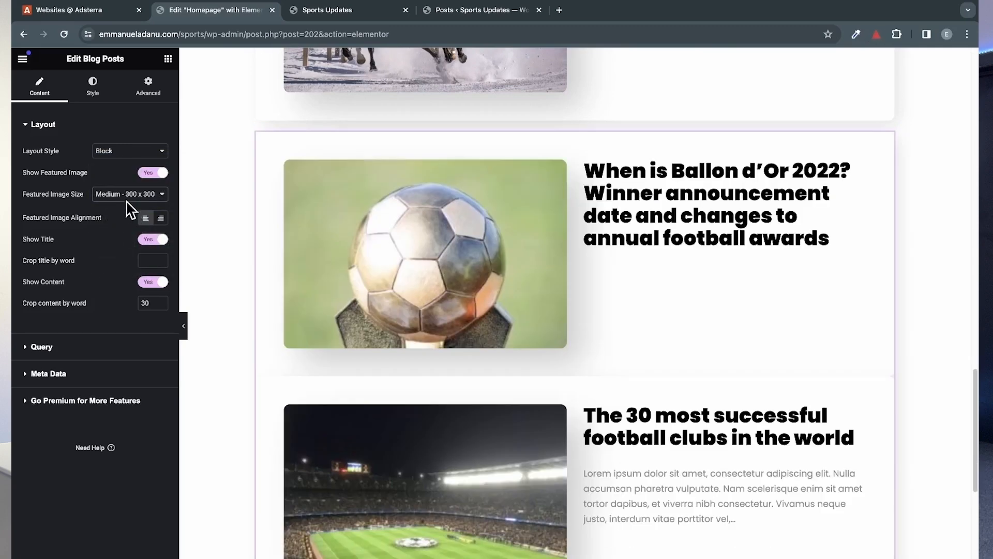
pyautogui.click(132, 196)
pyautogui.click(189, 196)
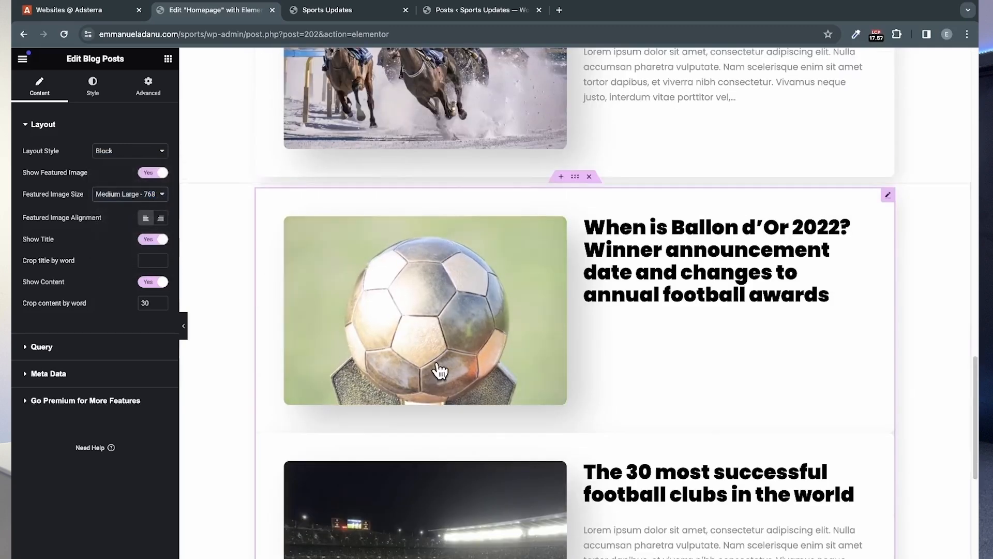
pyautogui.scroll(-7, 436, 360)
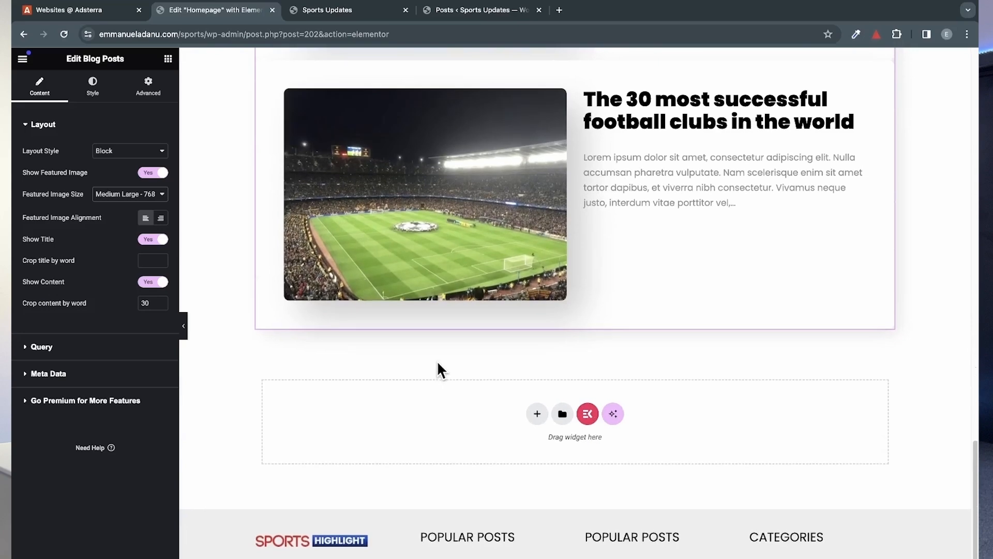
# Step: Limit the recent posts Blog Posts widget, under the page title, to a posts count of 3
pyautogui.scroll(6, 437, 363)
pyautogui.scroll(2, 439, 370)
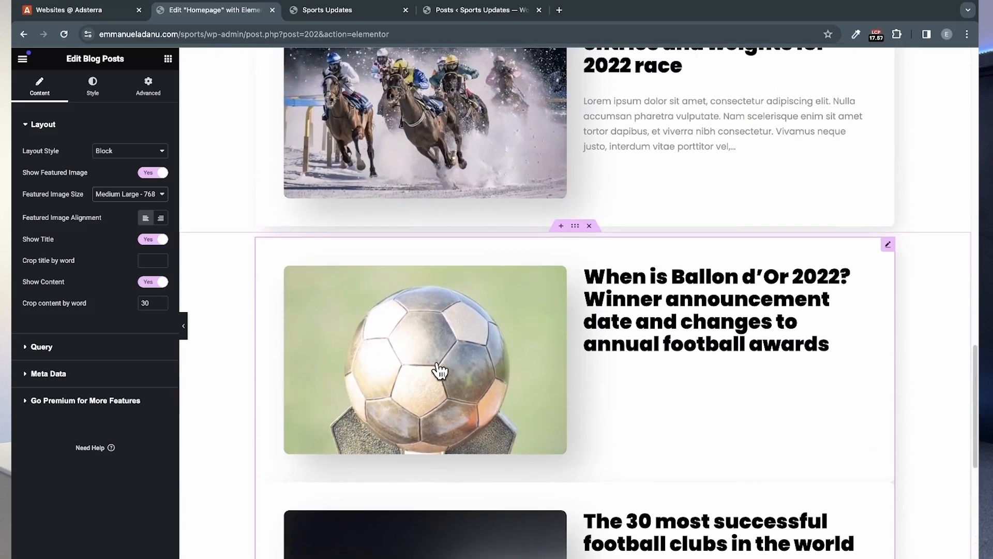
pyautogui.scroll(10, 366, 343)
pyautogui.scroll(10, 366, 342)
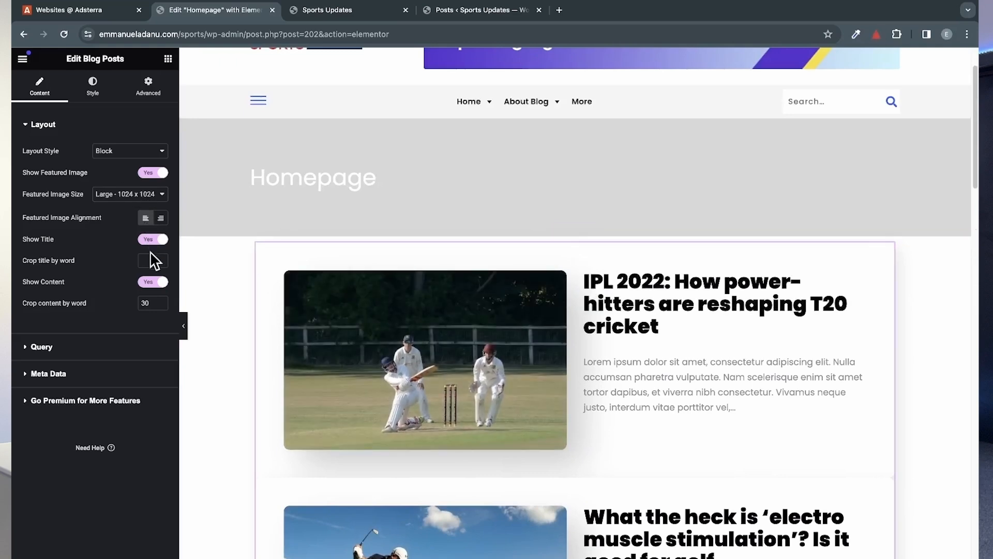
pyautogui.click(69, 129)
pyautogui.click(77, 152)
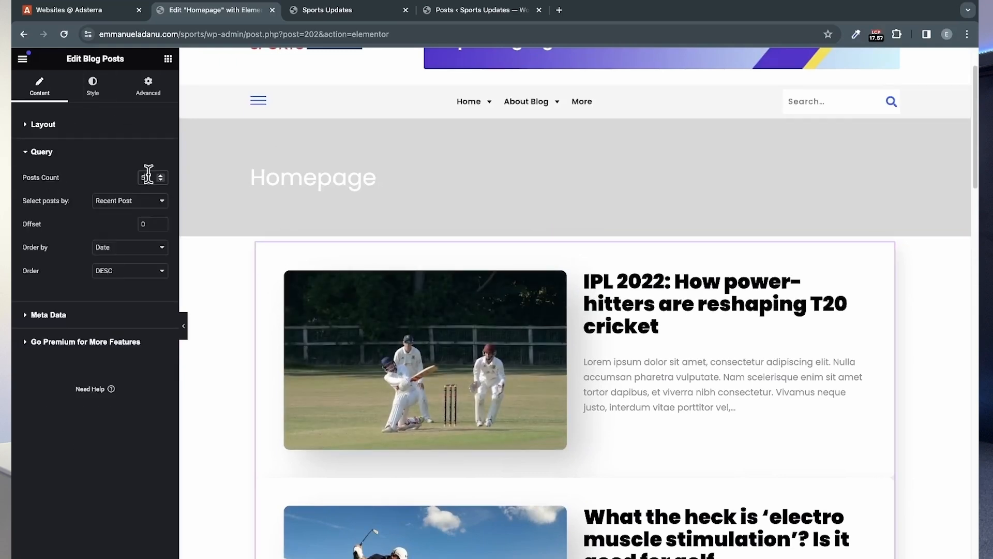
pyautogui.write('3')
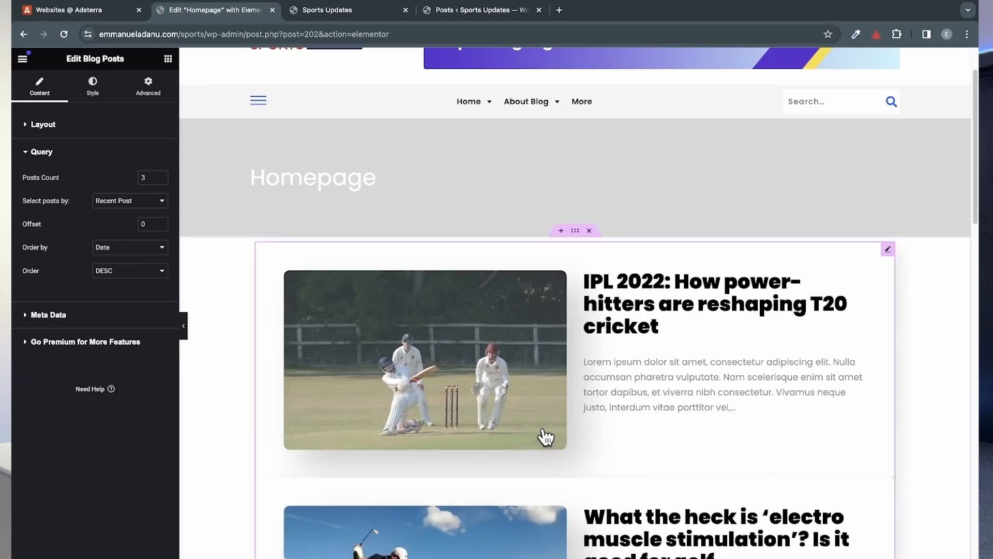
# Step: Add a Heading widget directly above the football Blog Posts widget and title it "Football"
pyautogui.scroll(-10, 543, 437)
pyautogui.scroll(-7, 546, 437)
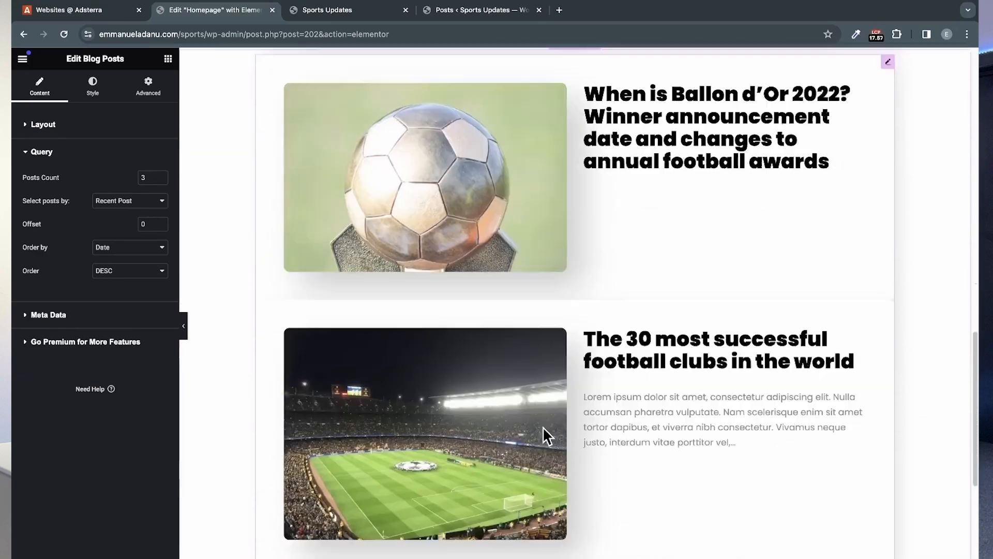
pyautogui.scroll(5, 546, 437)
pyautogui.scroll(2, 546, 437)
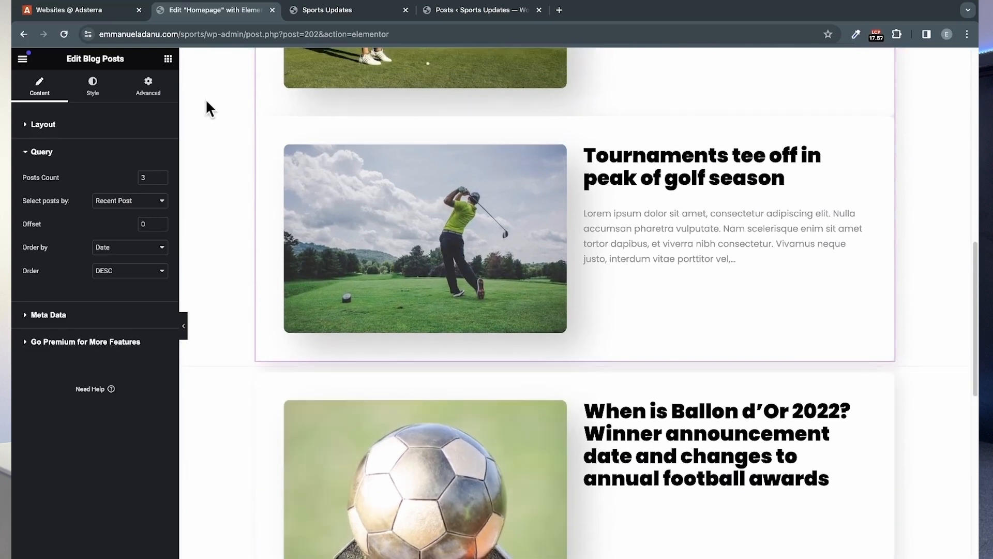
pyautogui.click(167, 58)
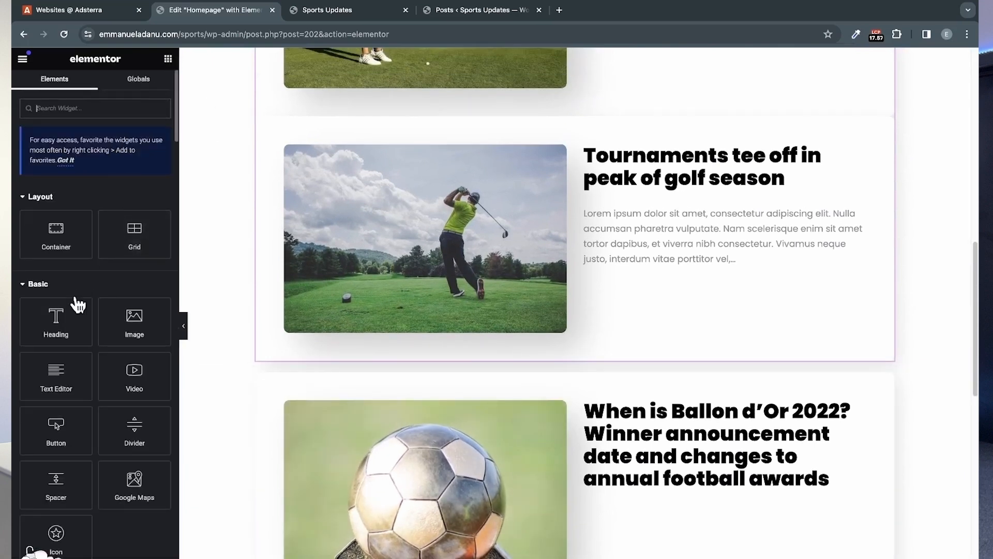
pyautogui.moveTo(78, 306); pyautogui.dragTo(412, 391)
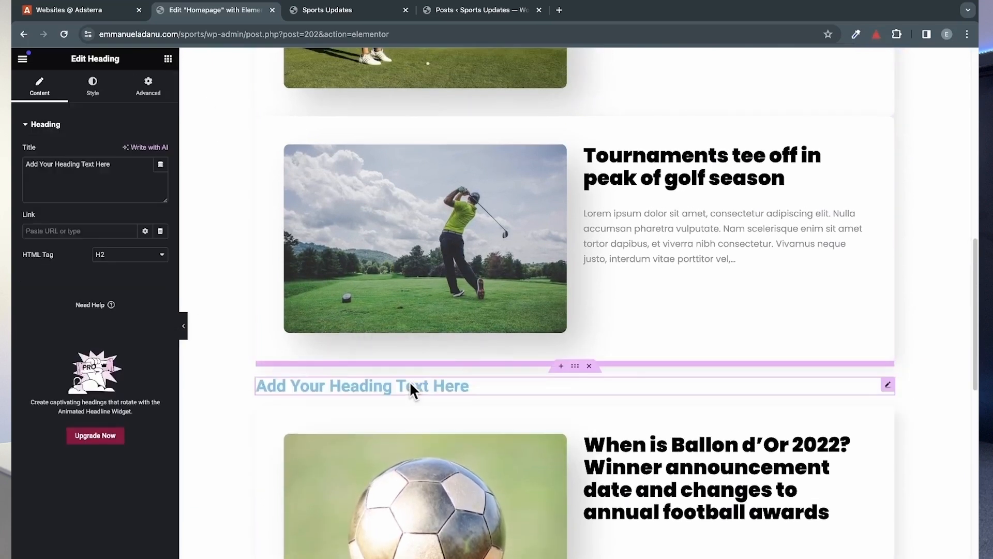
pyautogui.write('Football')
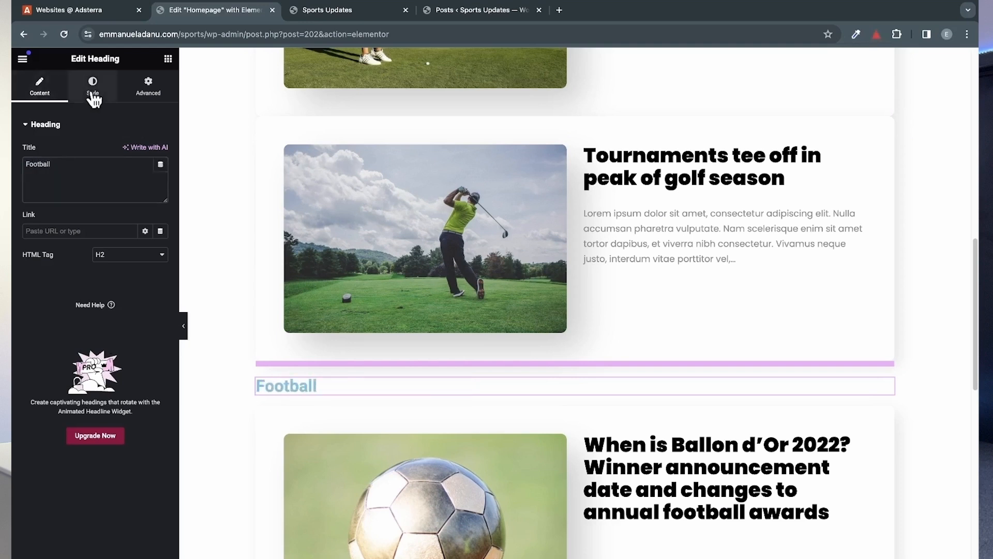
# Step: Center the Football heading and change its text color to black
pyautogui.click(93, 97)
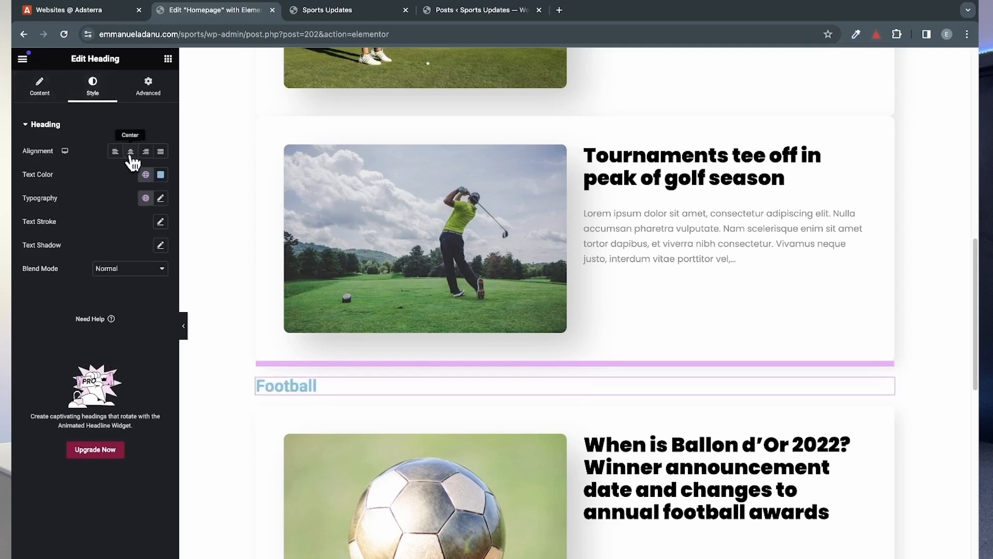
pyautogui.click(131, 152)
pyautogui.click(146, 174)
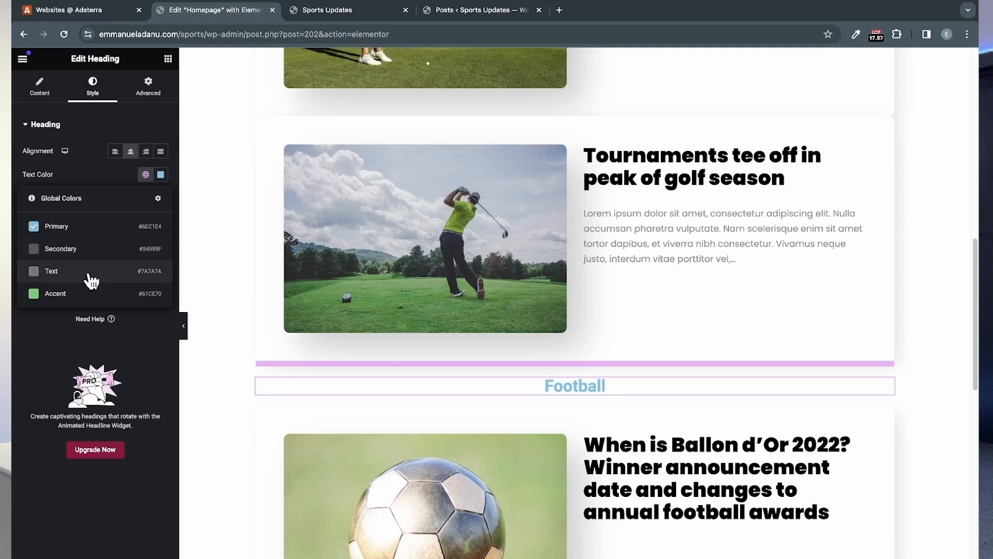
pyautogui.click(161, 176)
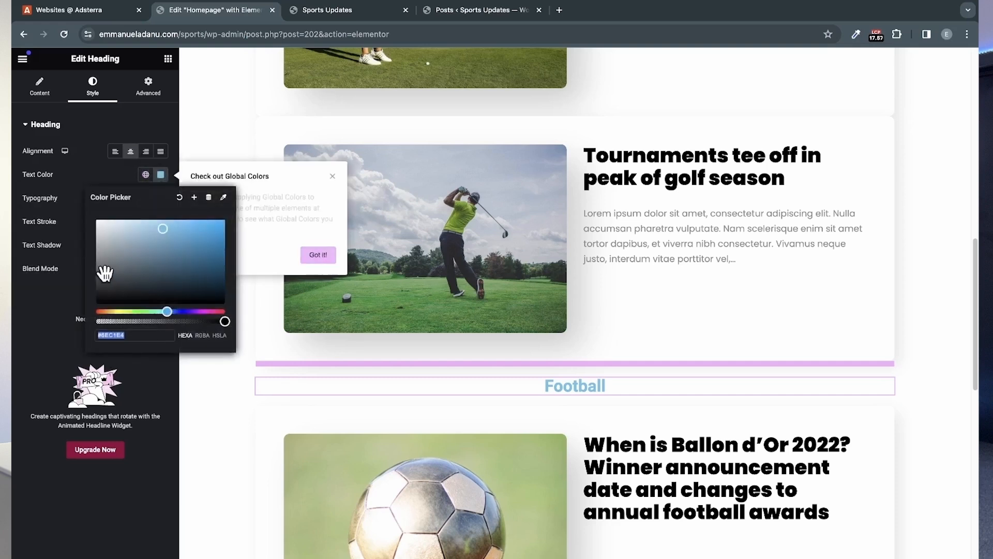
pyautogui.moveTo(100, 266); pyautogui.dragTo(96, 303)
pyautogui.click(43, 317)
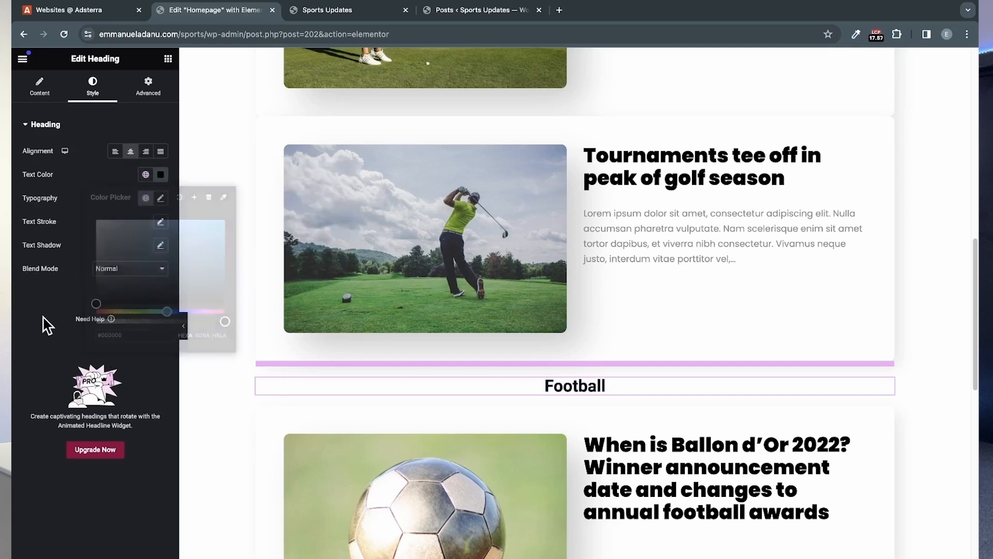
# Step: Set the Football heading's font family to Oswald and its size to 2.5 rem
pyautogui.click(162, 199)
pyautogui.click(119, 251)
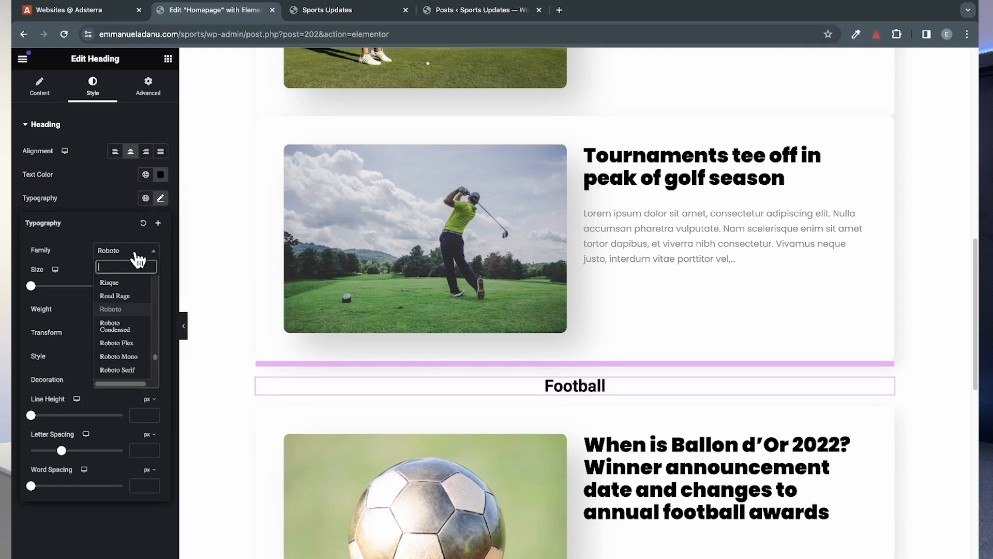
pyautogui.write('oswal')
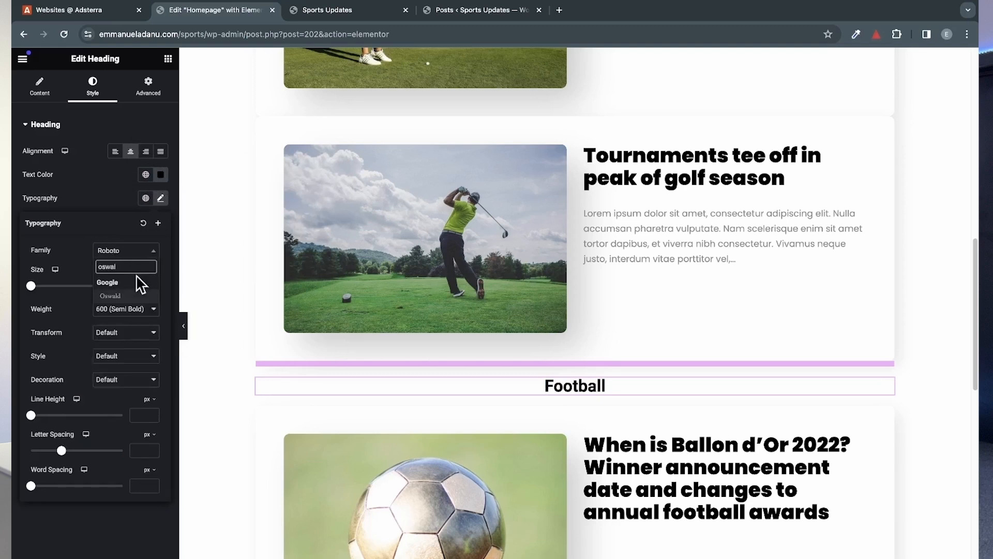
pyautogui.click(127, 296)
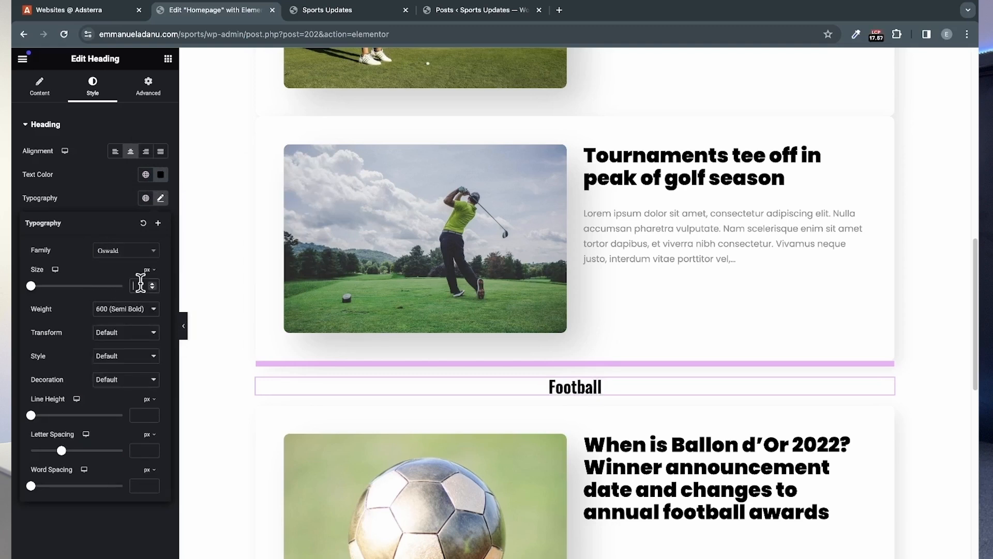
pyautogui.write('2')
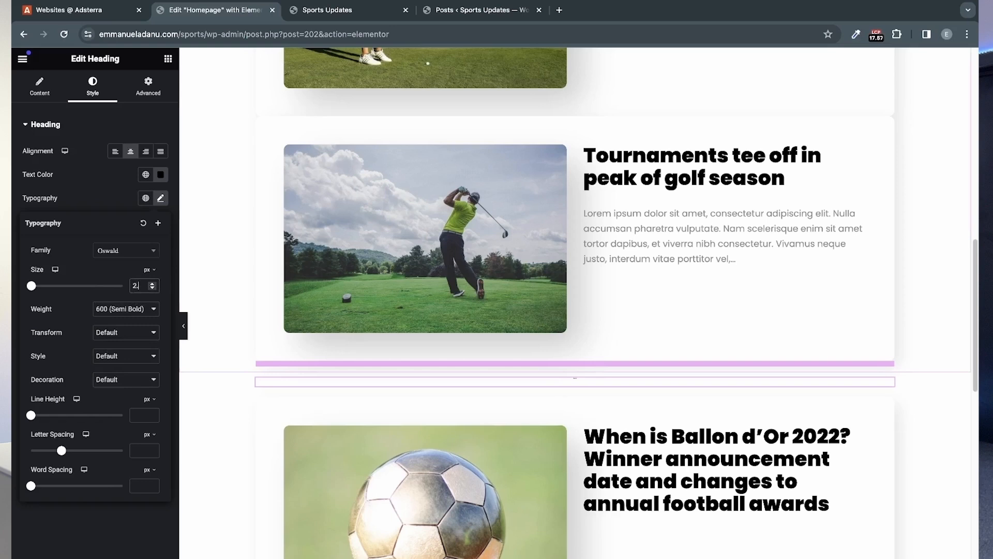
pyautogui.press('BackSpace')
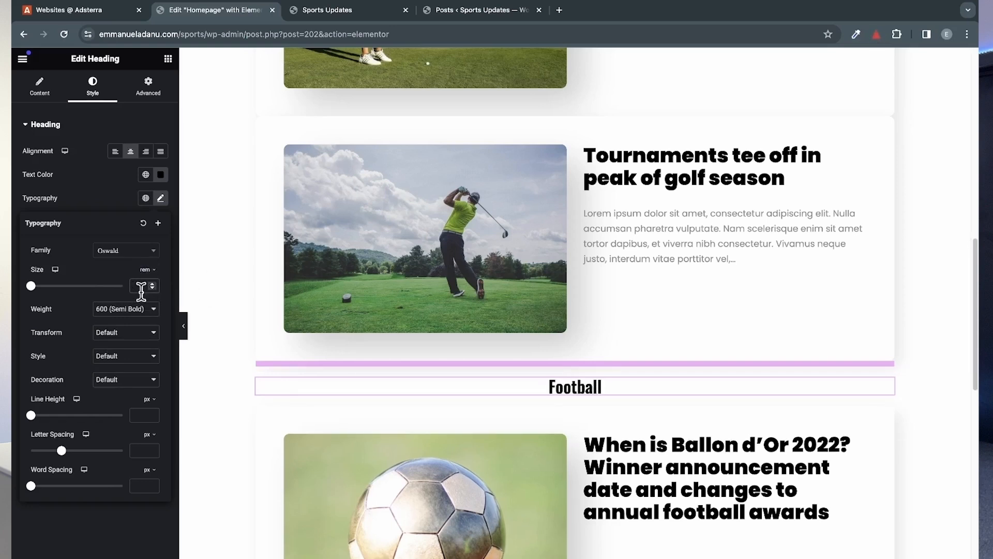
pyautogui.write('2.5')
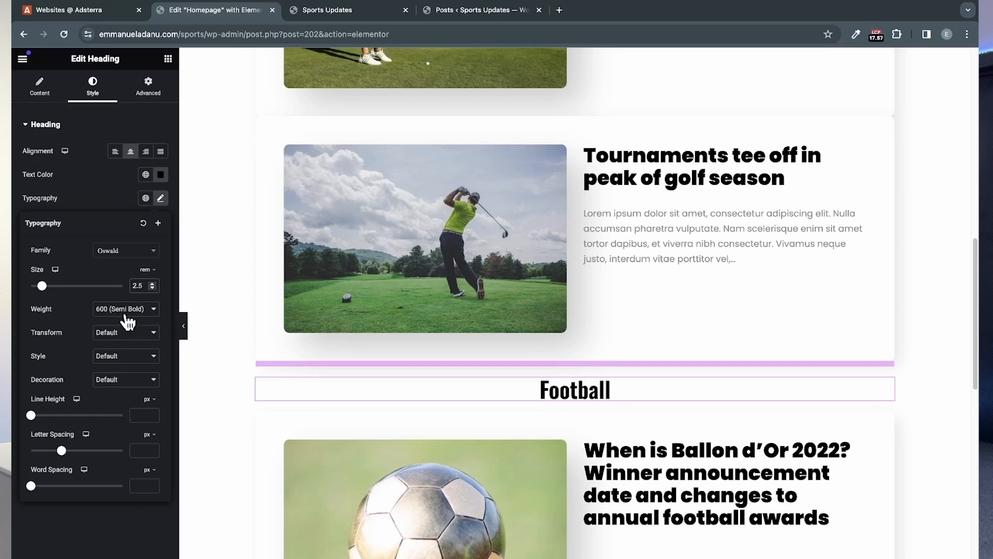
# Step: Set the Football heading's weight to 700 (Bold) and its text transform to Uppercase
pyautogui.click(127, 315)
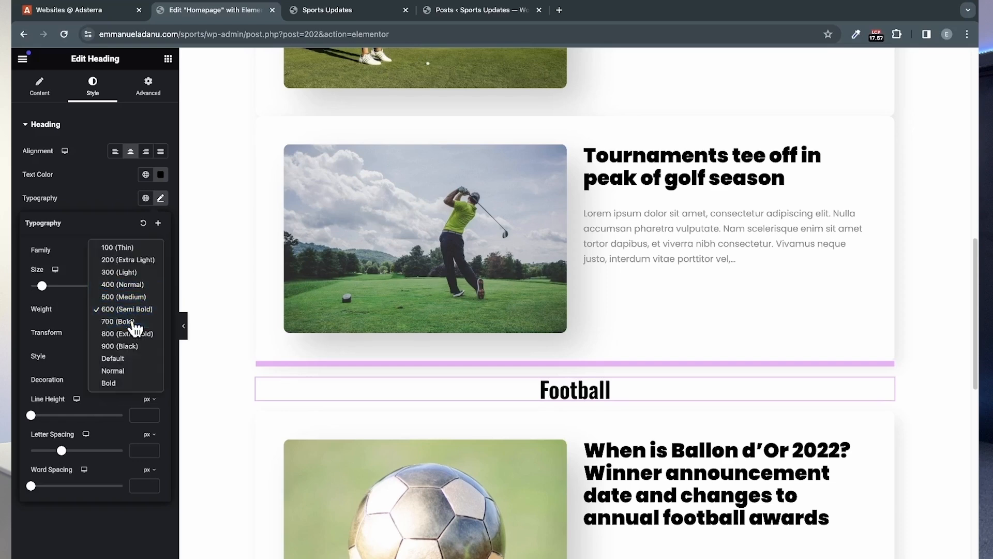
pyautogui.click(132, 322)
pyautogui.click(119, 334)
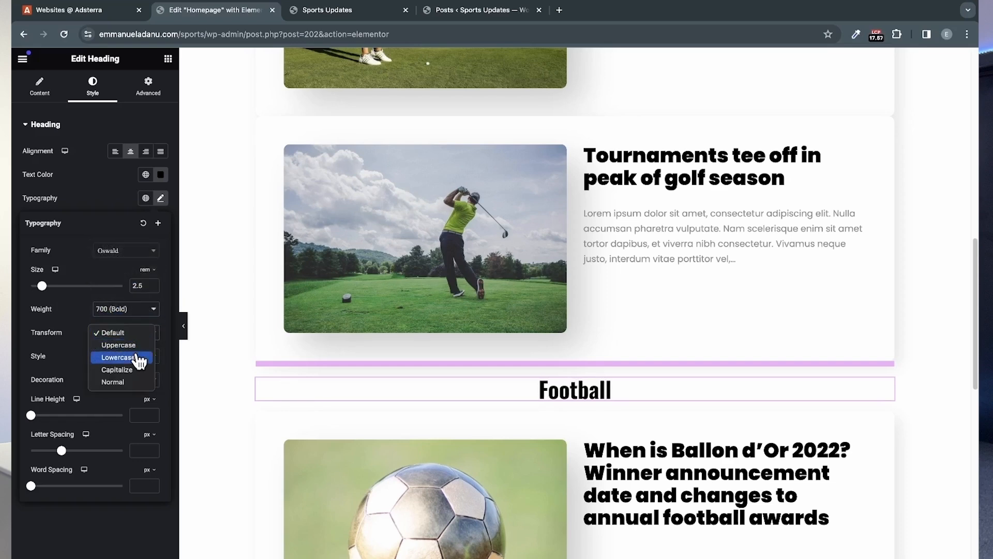
pyautogui.click(119, 345)
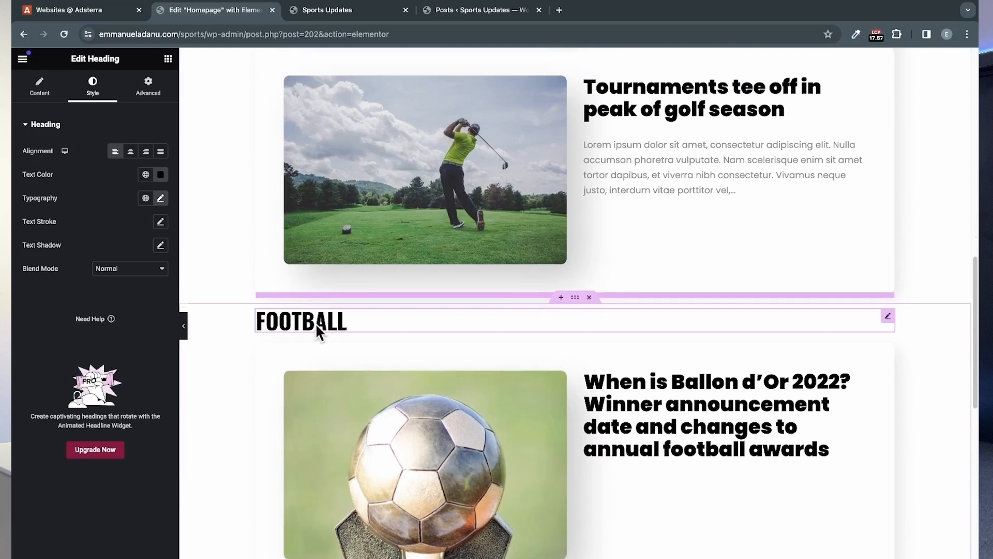
# Step: Add a Heading widget above the recent posts widget and title it "Receent Post"
pyautogui.scroll(15, 317, 327)
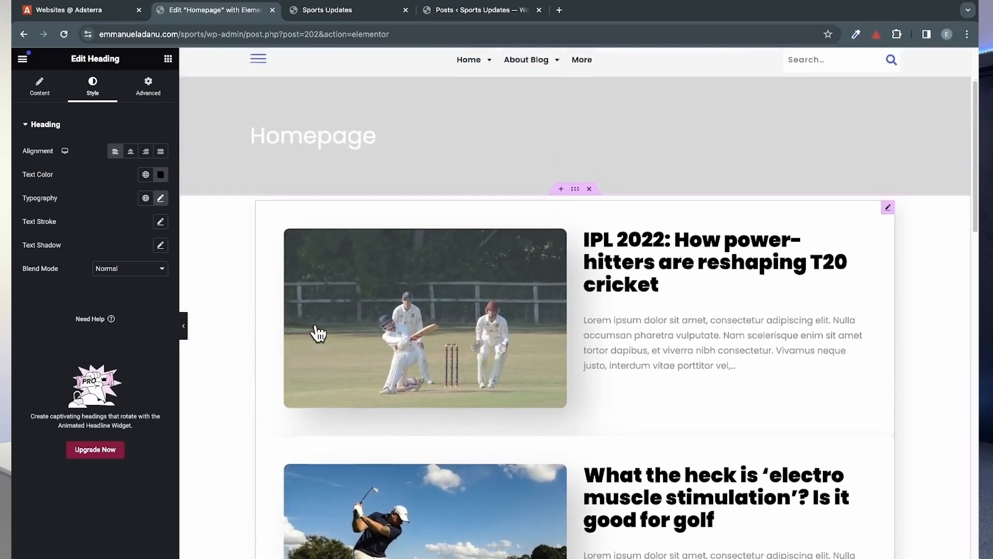
pyautogui.click(167, 59)
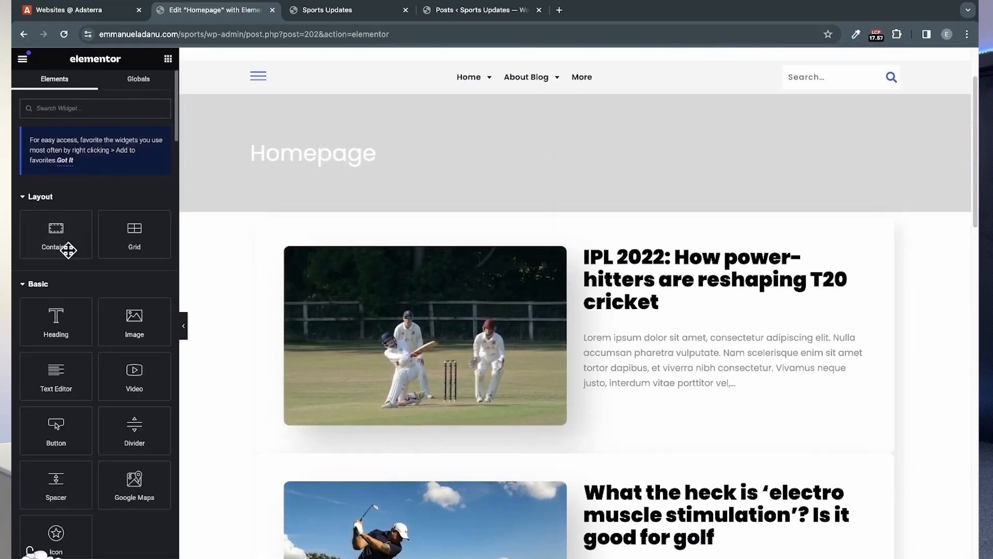
pyautogui.moveTo(50, 323); pyautogui.dragTo(324, 234)
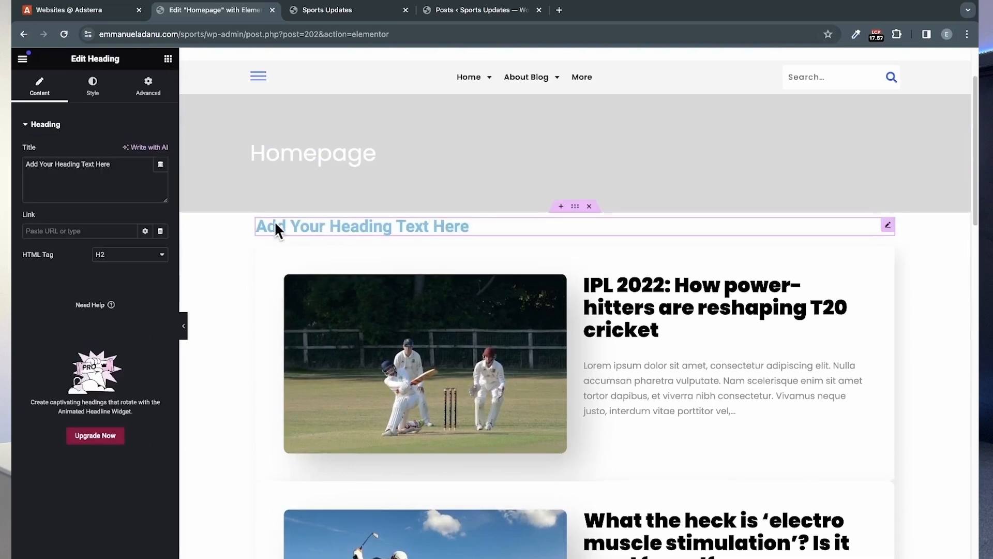
pyautogui.write('Receent Post')
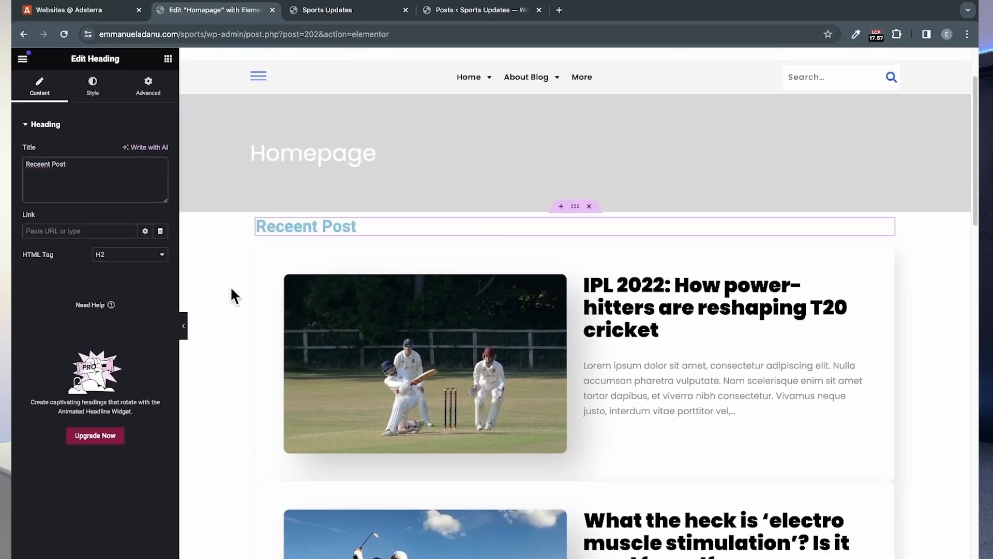
# Step: Copy the Football heading's style onto the heading above the recent posts and correct its title to "Recent Post"
pyautogui.scroll(-15, 231, 289)
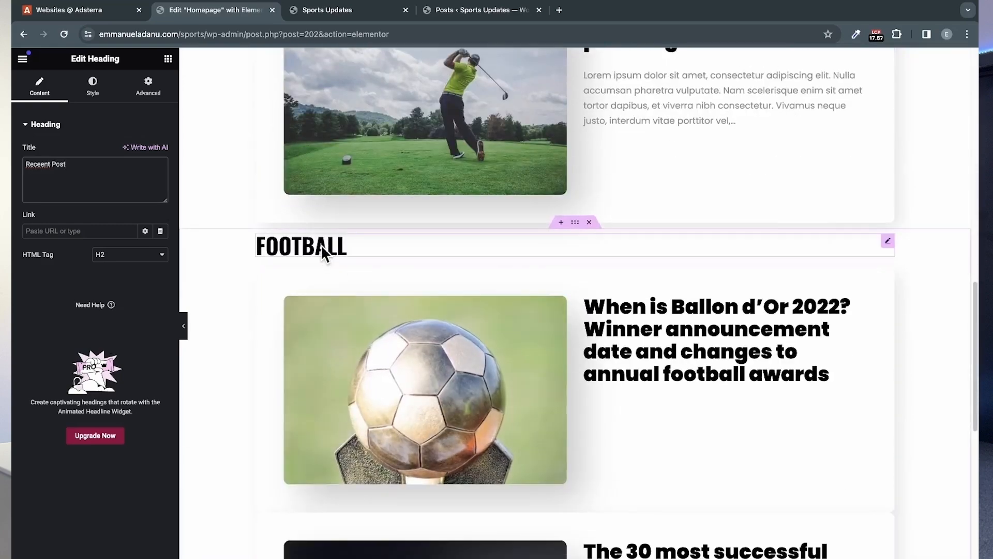
pyautogui.rightClick(321, 244)
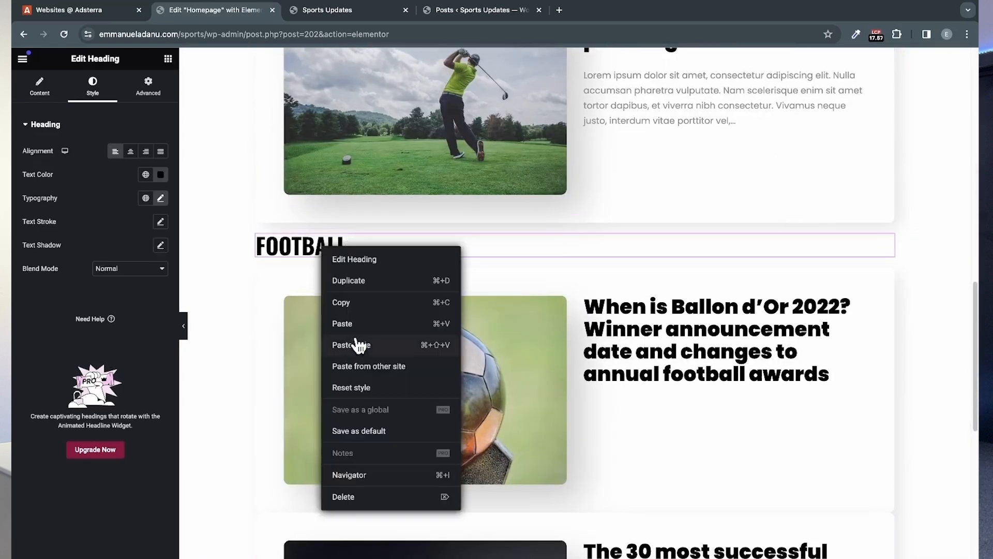
pyautogui.click(361, 304)
pyautogui.scroll(15, 364, 312)
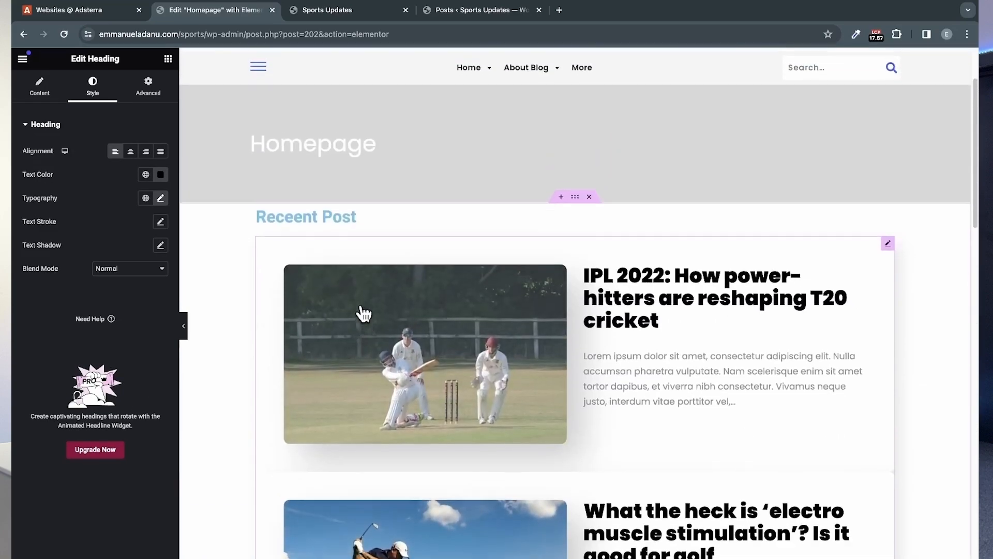
pyautogui.click(322, 213)
pyautogui.rightClick(323, 213)
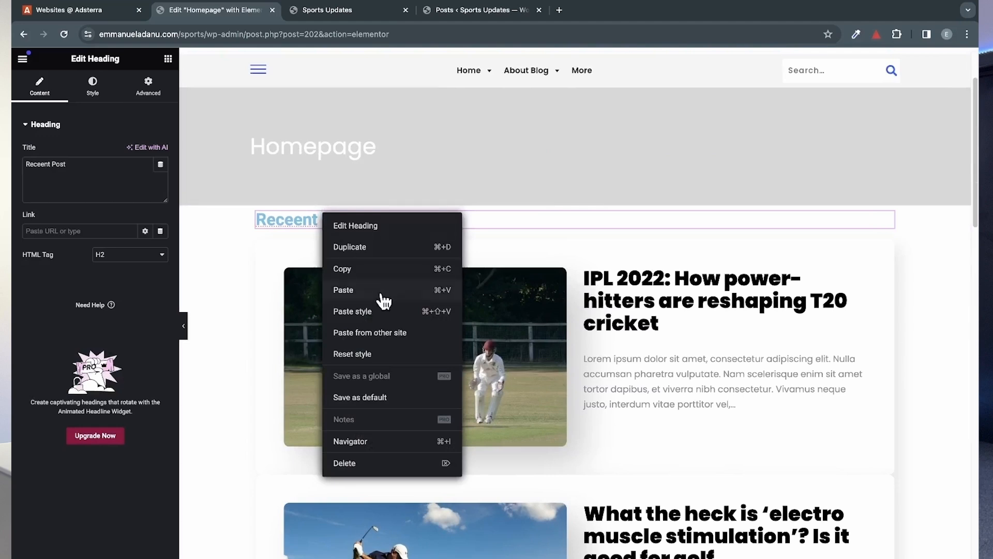
pyautogui.click(379, 312)
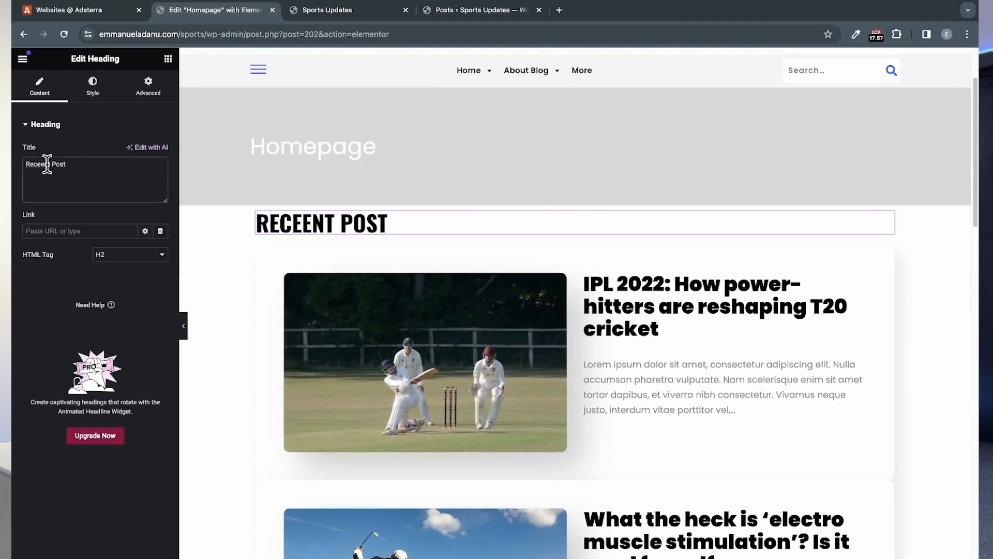
pyautogui.press('BackSpace')
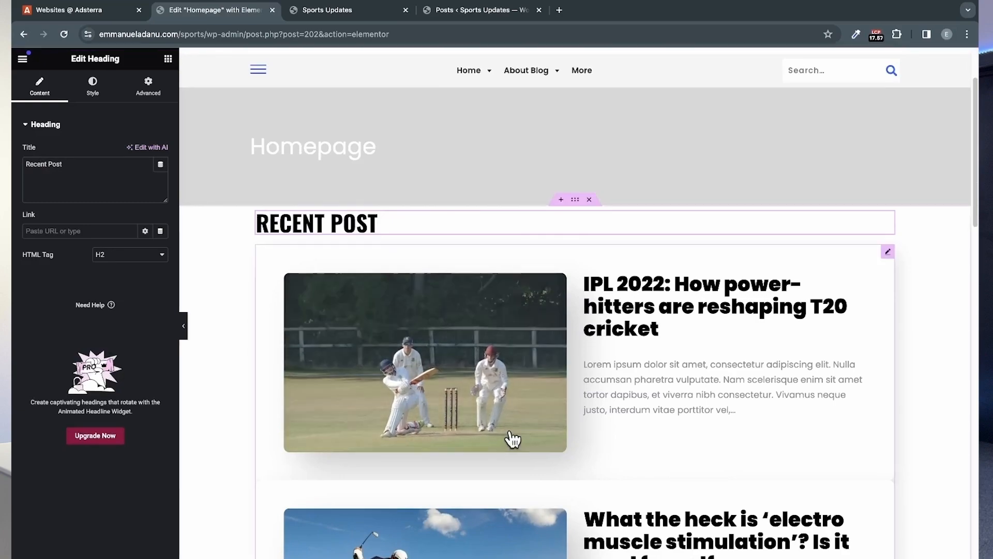
pyautogui.scroll(-15, 510, 436)
pyautogui.scroll(-10, 512, 439)
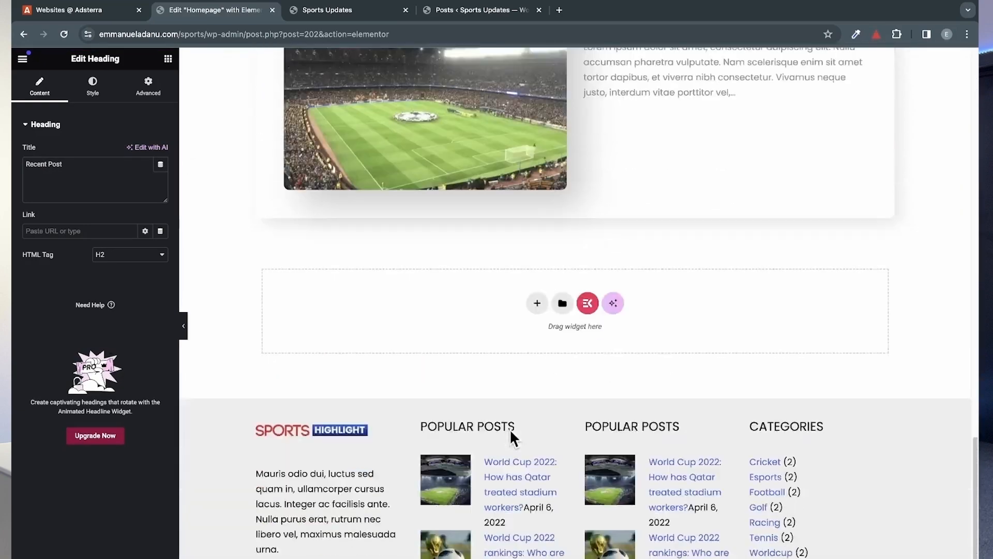
pyautogui.scroll(6, 512, 438)
pyautogui.scroll(1, 512, 439)
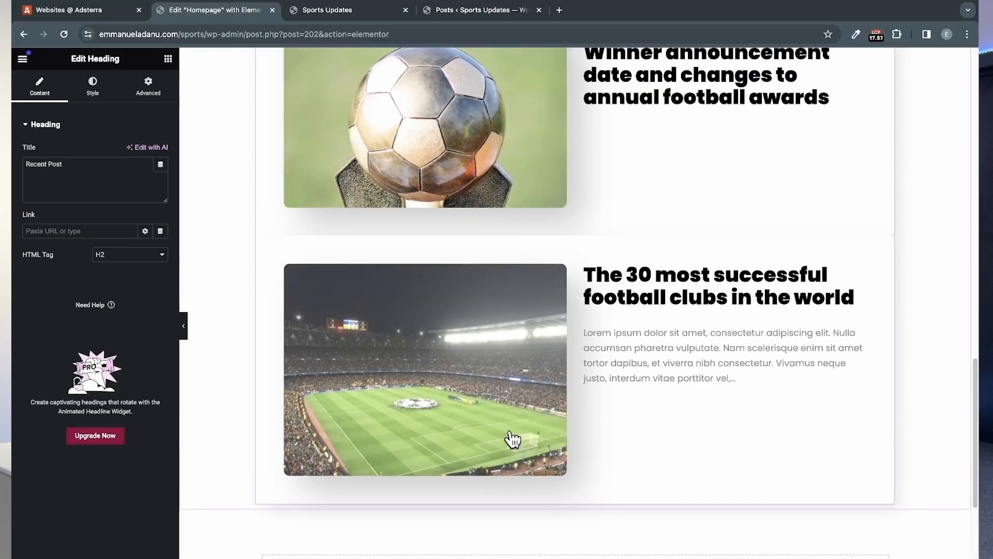
pyautogui.scroll(15, 512, 438)
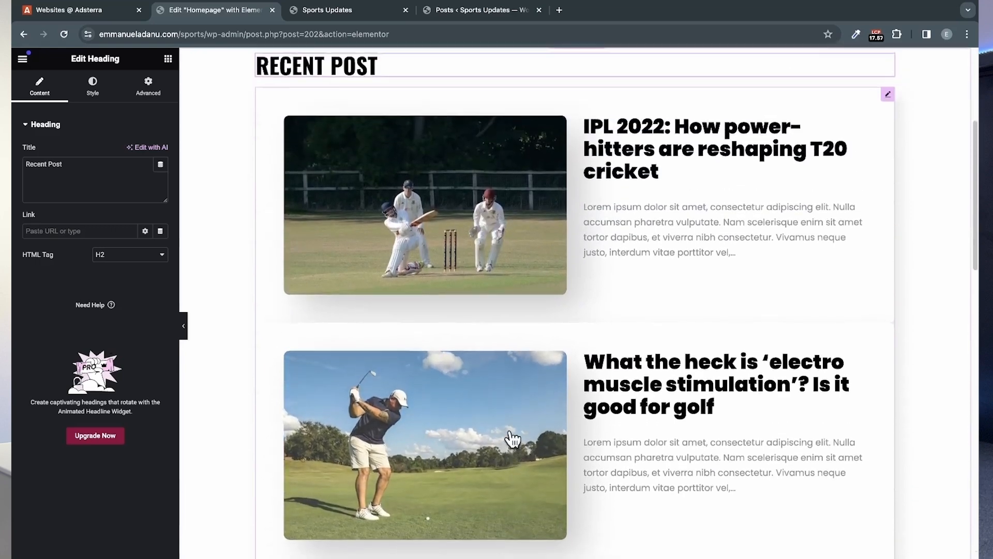
# Step: Open the live homepage from the Elementor editor and review its header, banner and post sections
pyautogui.scroll(5, 512, 438)
pyautogui.click(22, 59)
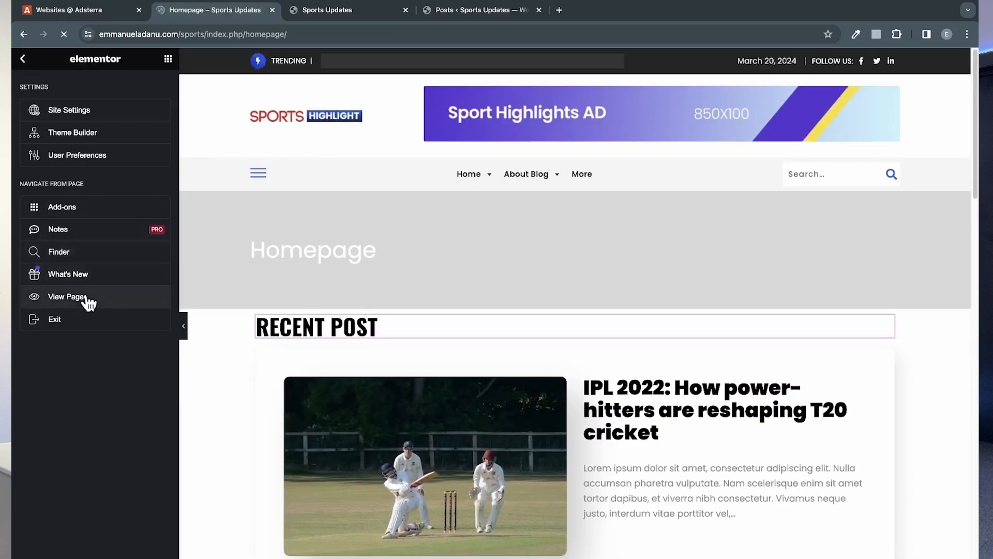
pyautogui.scroll(-10, 371, 302)
pyautogui.scroll(8, 370, 302)
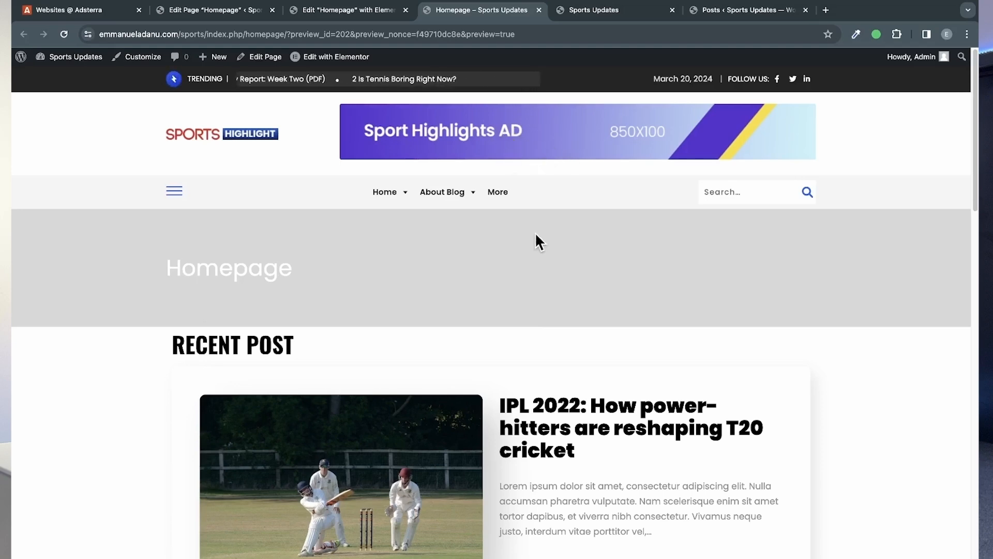
pyautogui.scroll(-3, 525, 244)
pyautogui.scroll(-1, 526, 244)
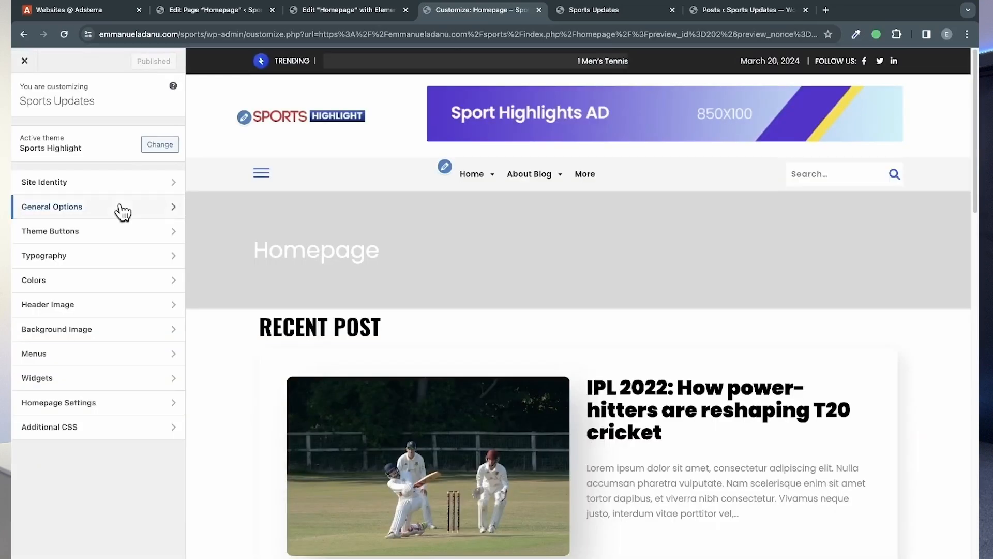
# Step: Examine the theme customizer's Site Identity and Top Bar settings, testing the Enable Top bar switch
pyautogui.click(118, 188)
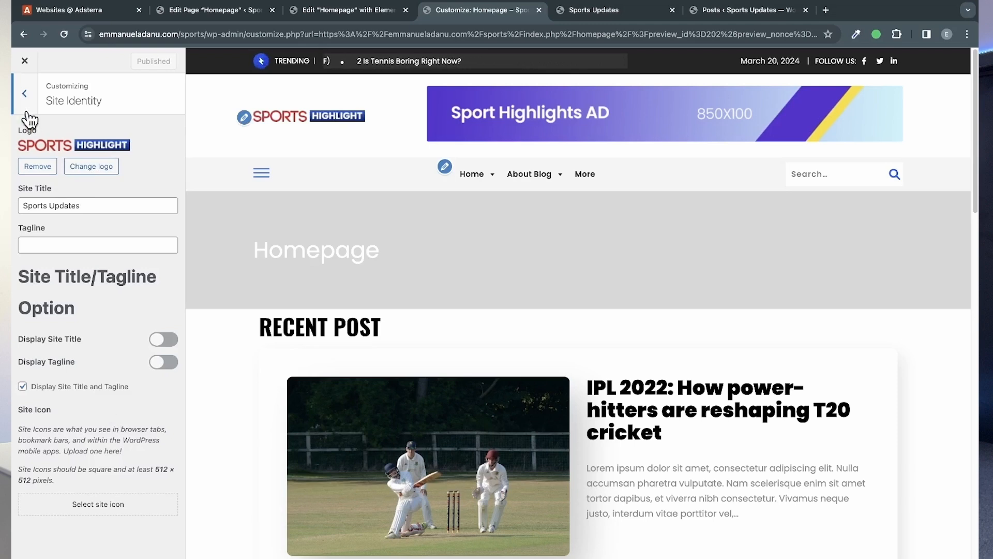
pyautogui.click(25, 93)
pyautogui.click(105, 209)
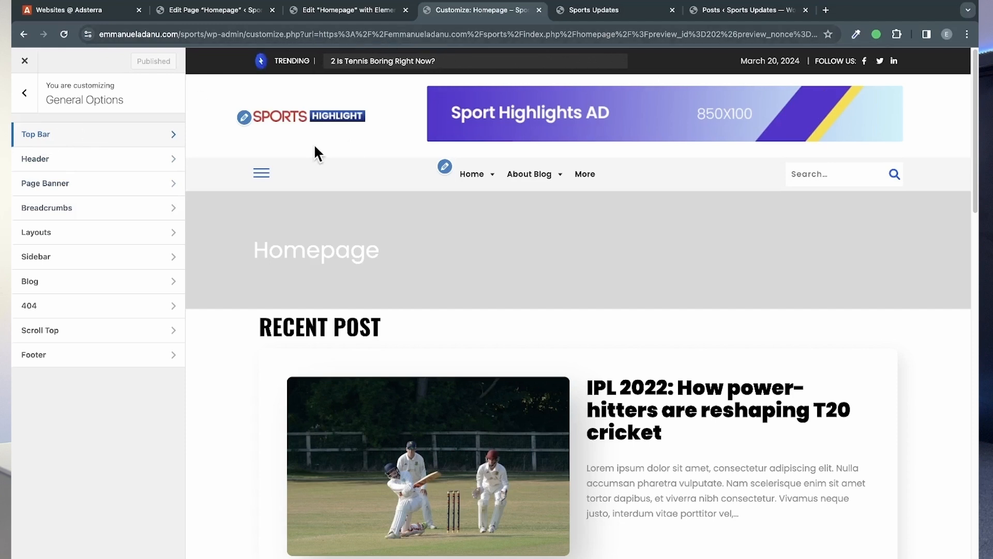
pyautogui.click(100, 135)
pyautogui.click(164, 131)
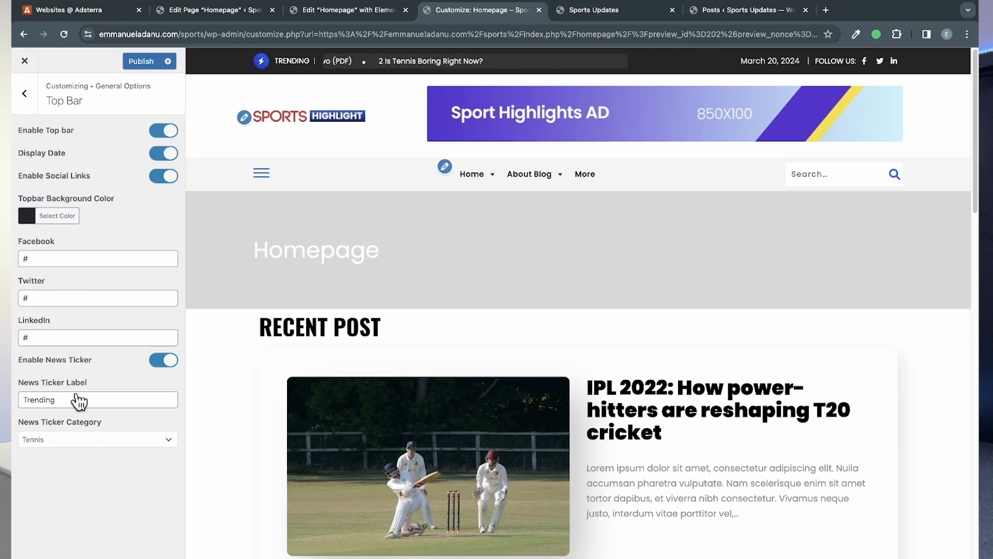
pyautogui.click(24, 94)
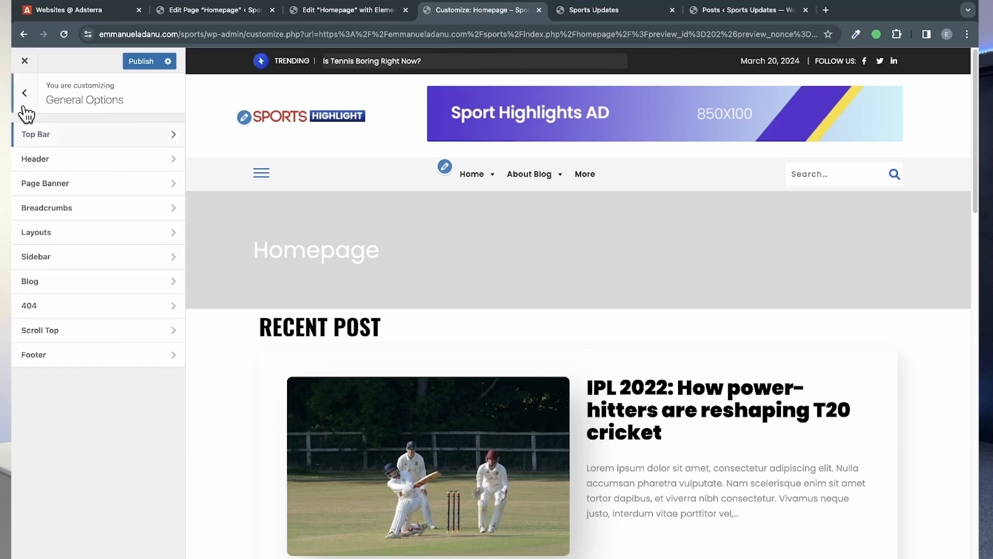
# Step: Set the theme's header layout to Layout Two and publish the change
pyautogui.click(82, 161)
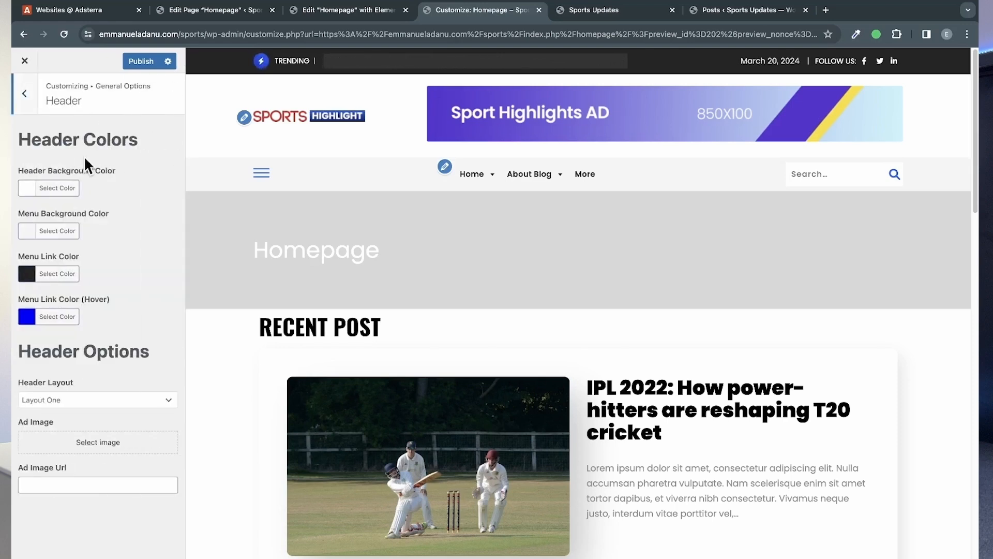
pyautogui.click(102, 400)
pyautogui.click(109, 456)
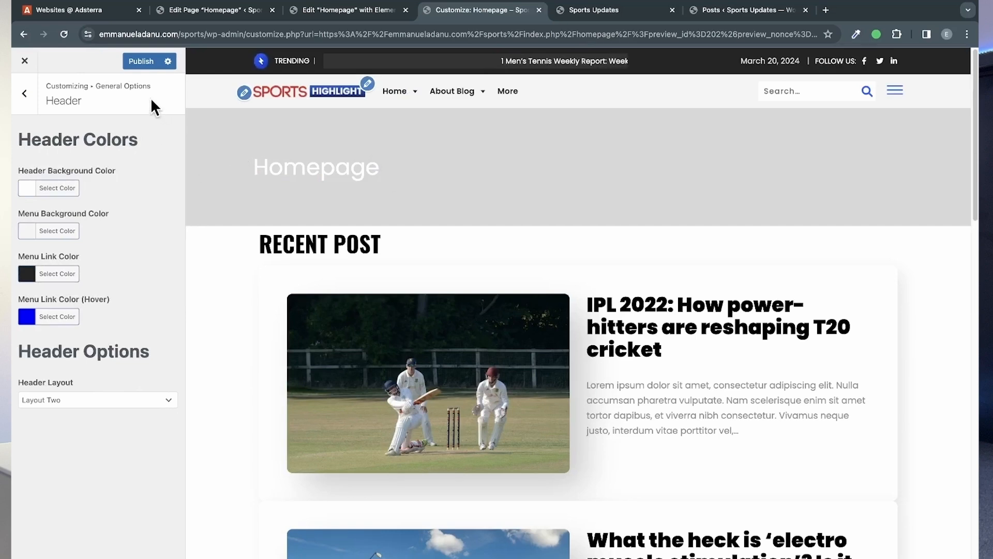
pyautogui.click(137, 62)
pyautogui.click(32, 102)
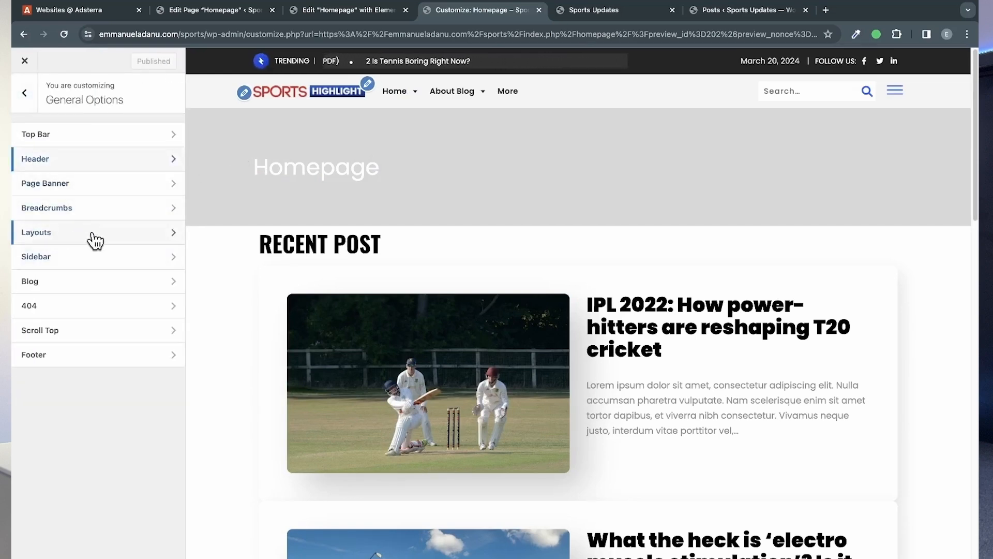
# Step: Turn off the Page Banner in the theme's General Options and publish the change
pyautogui.click(70, 193)
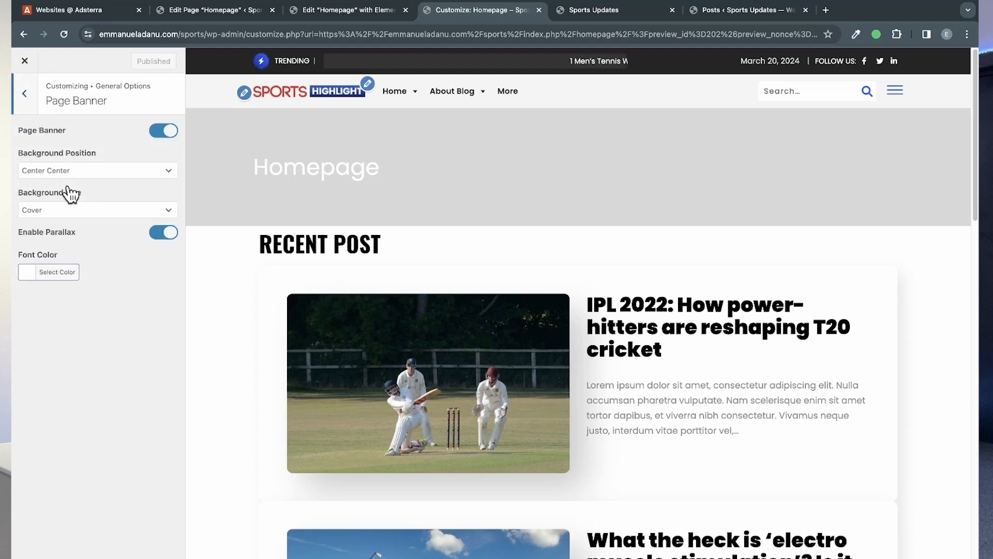
pyautogui.click(158, 136)
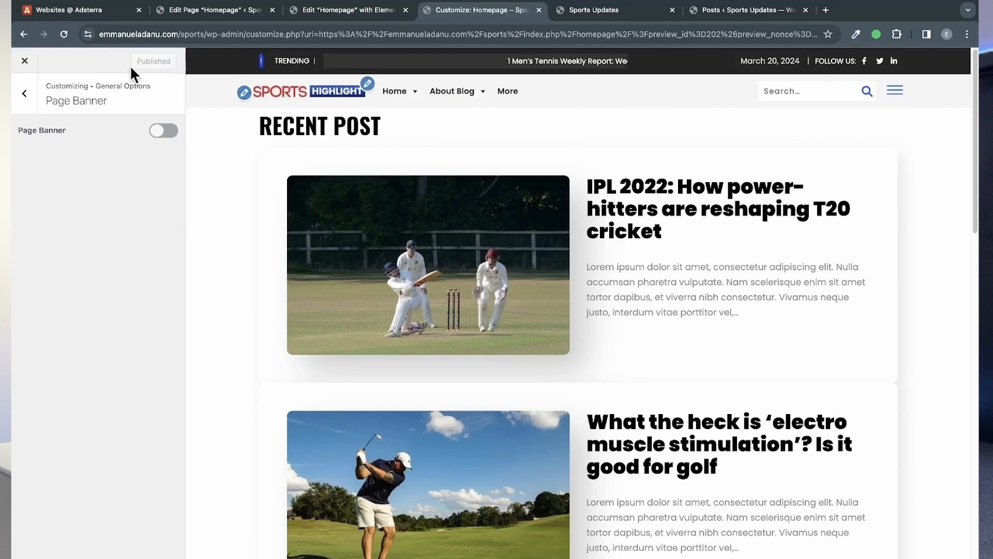
pyautogui.click(27, 94)
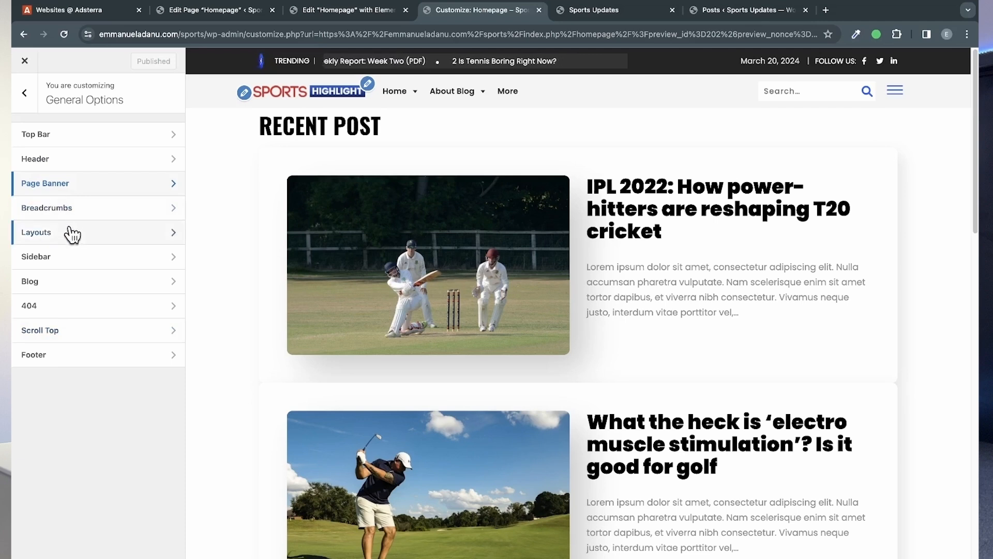
# Step: Check the Page Width choices in the theme's Layouts settings without selecting one, and return to the main customizer list
pyautogui.click(87, 232)
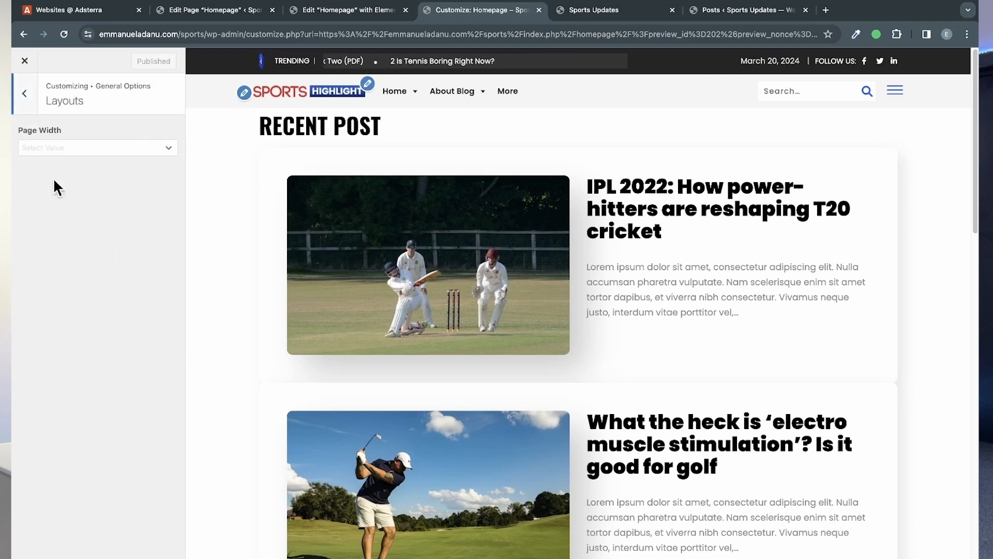
pyautogui.click(51, 147)
pyautogui.click(56, 115)
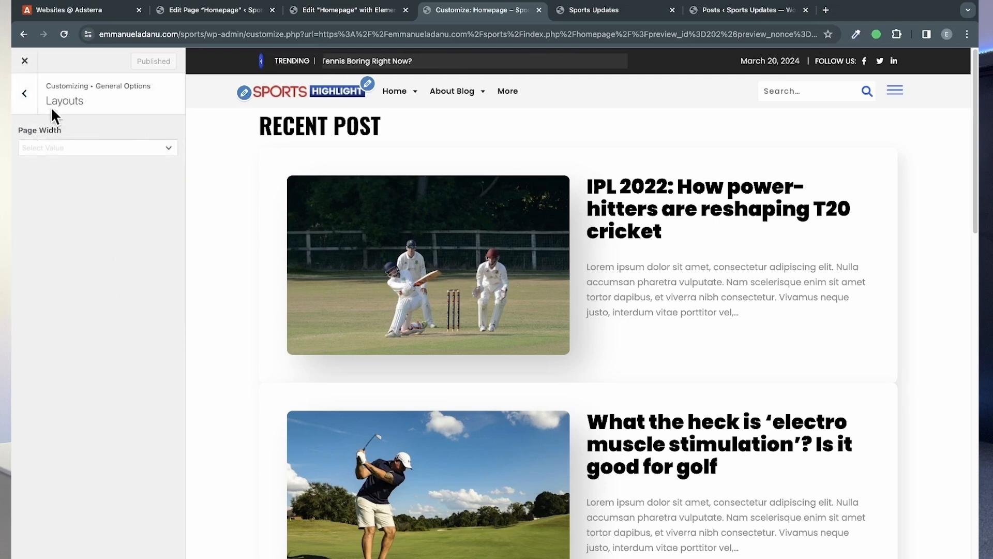
pyautogui.click(26, 94)
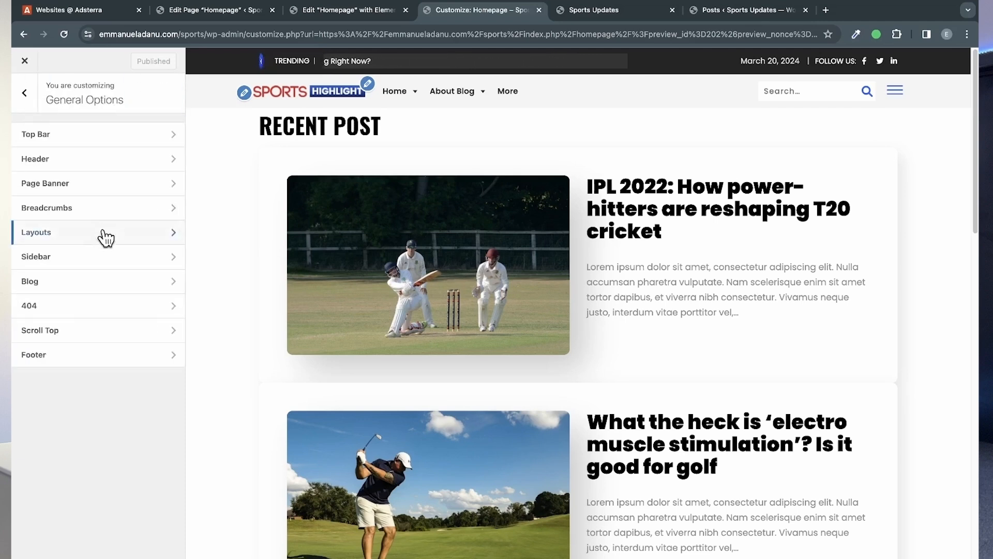
pyautogui.click(31, 92)
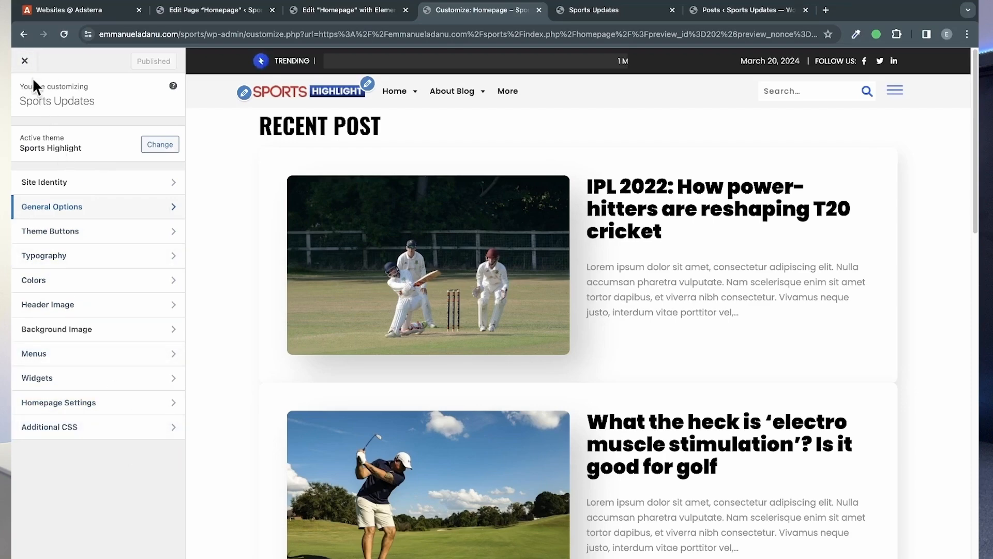
# Step: Close the customizer and review the homepage from the header down to the football posts and back
pyautogui.click(24, 61)
pyautogui.scroll(-10, 491, 288)
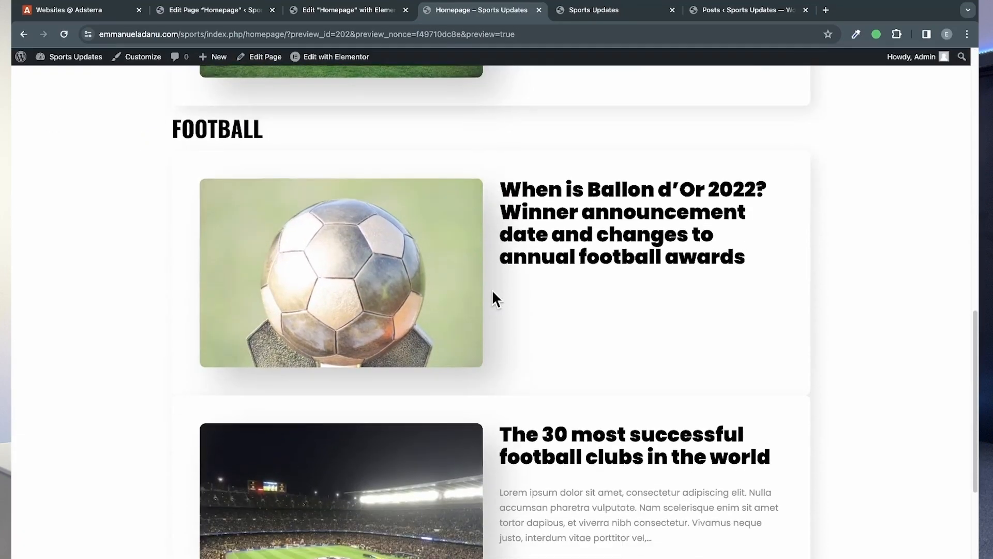
pyautogui.scroll(-5, 492, 292)
pyautogui.scroll(15, 493, 292)
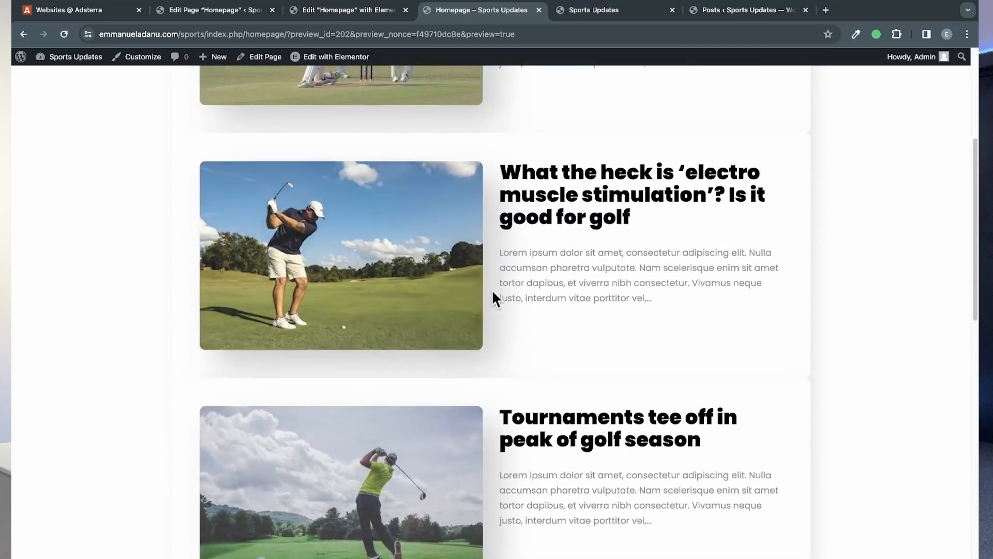
pyautogui.scroll(5, 492, 288)
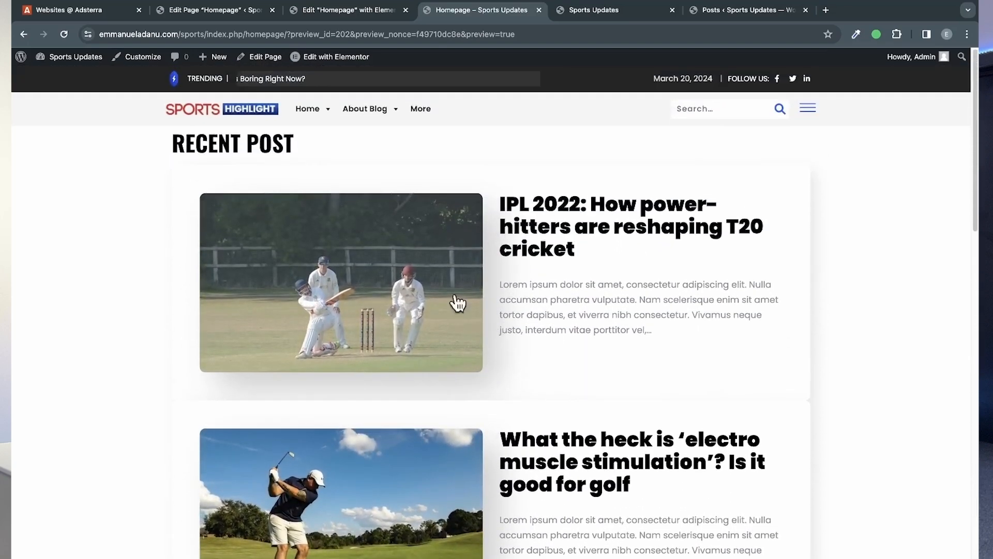
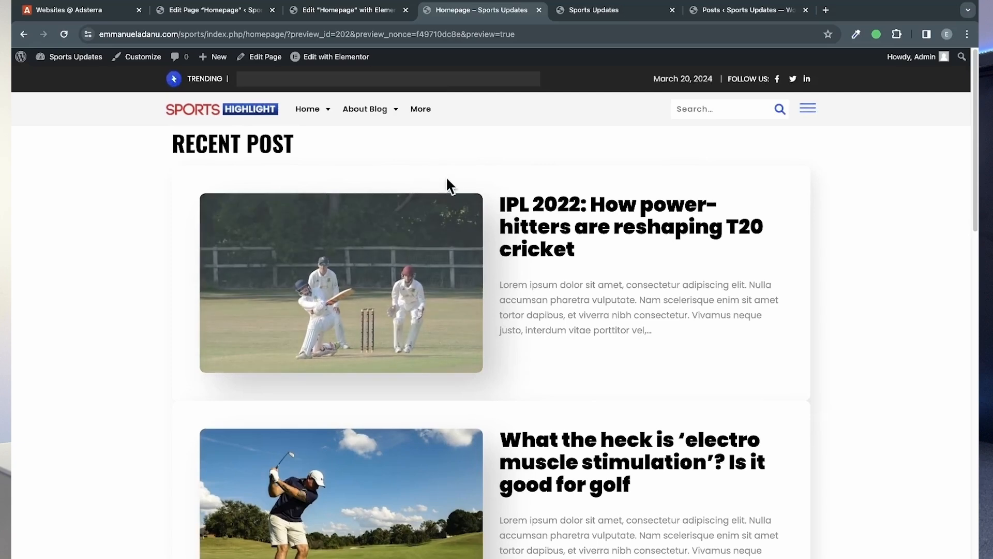
# Step: On the live site, change the static homepage from its theme default to the "Homepage" page in Homepage Settings and publish the change
pyautogui.click(596, 11)
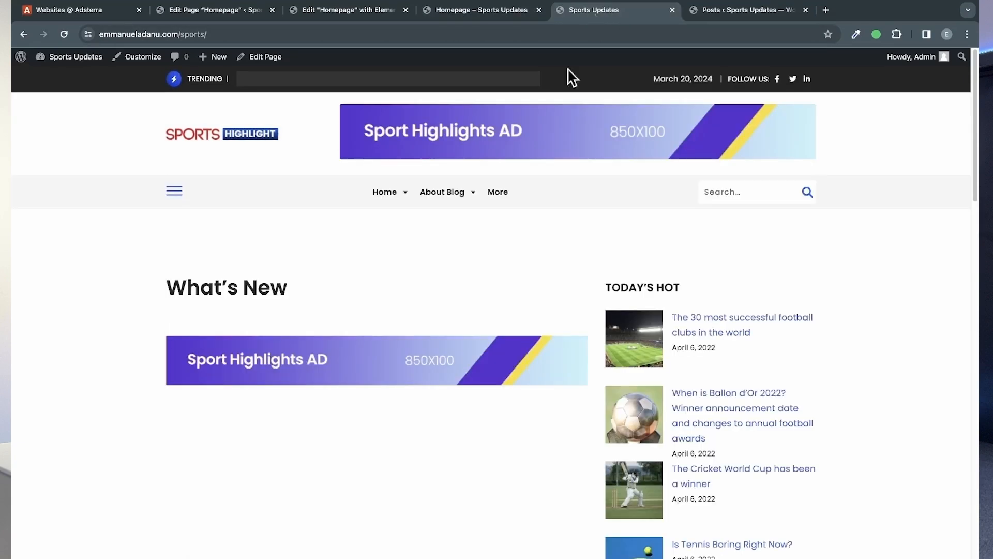
pyautogui.scroll(-10, 458, 408)
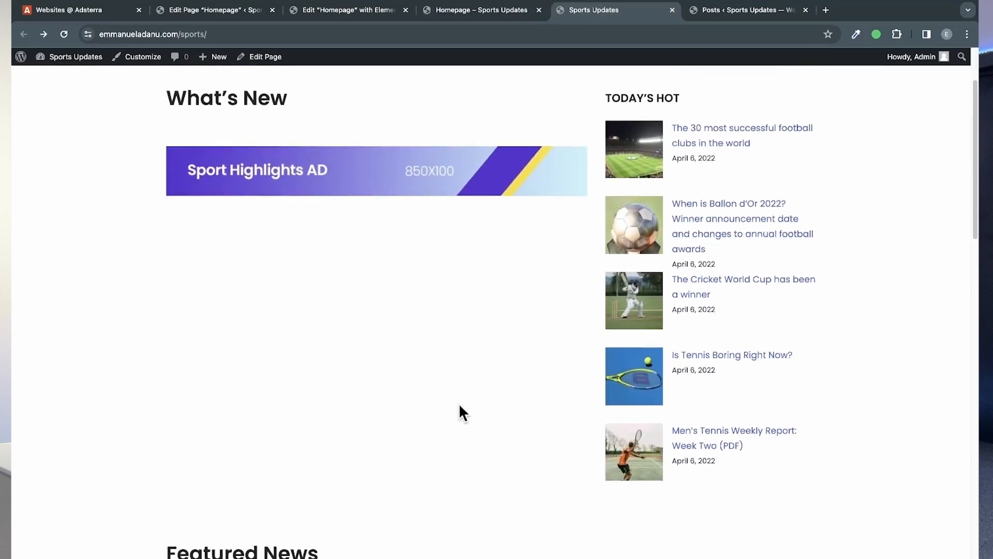
pyautogui.scroll(-15, 460, 406)
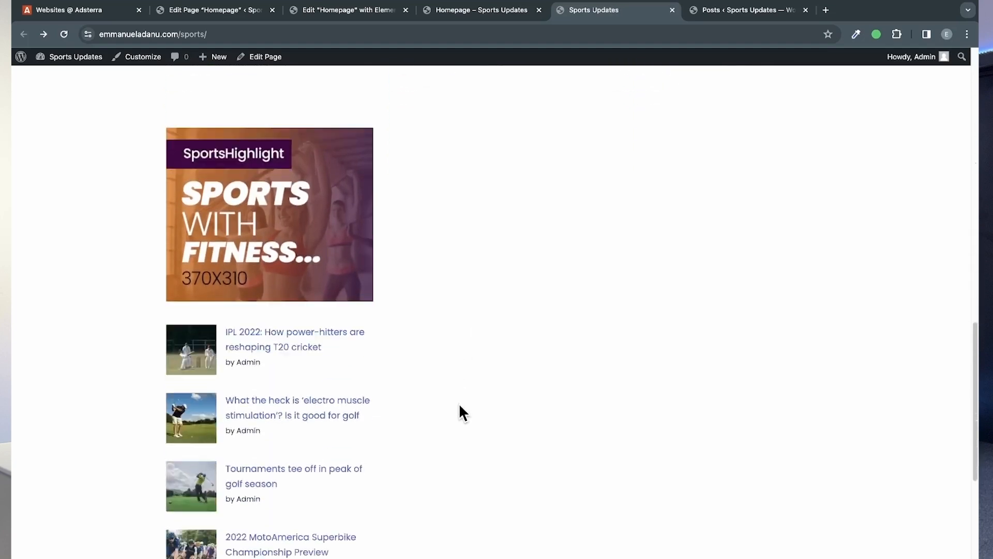
pyautogui.scroll(20, 458, 403)
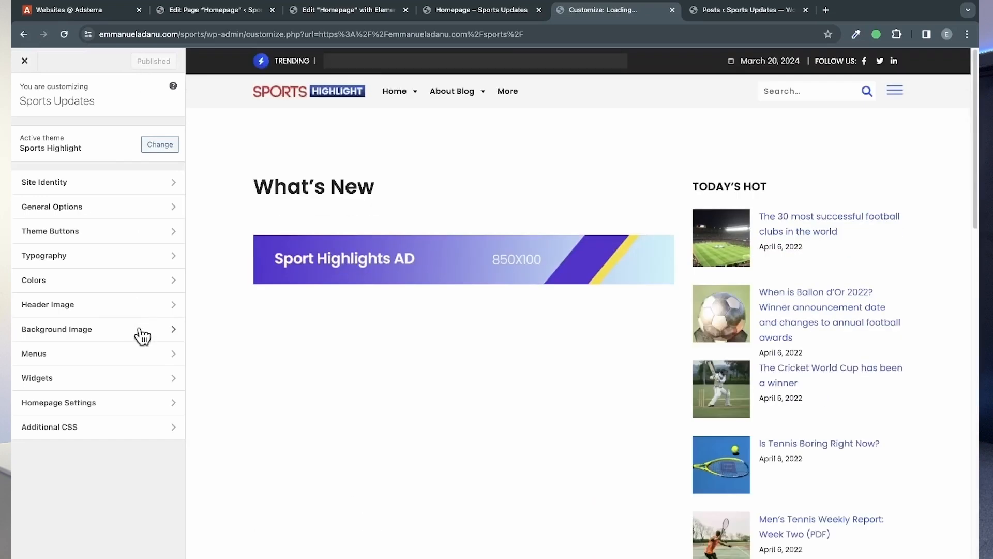
pyautogui.click(91, 404)
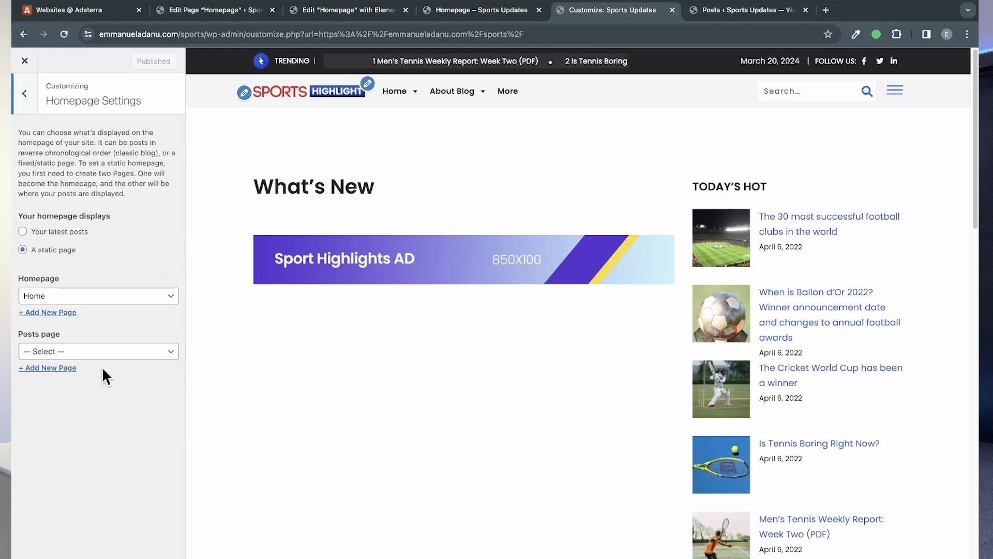
pyautogui.click(85, 297)
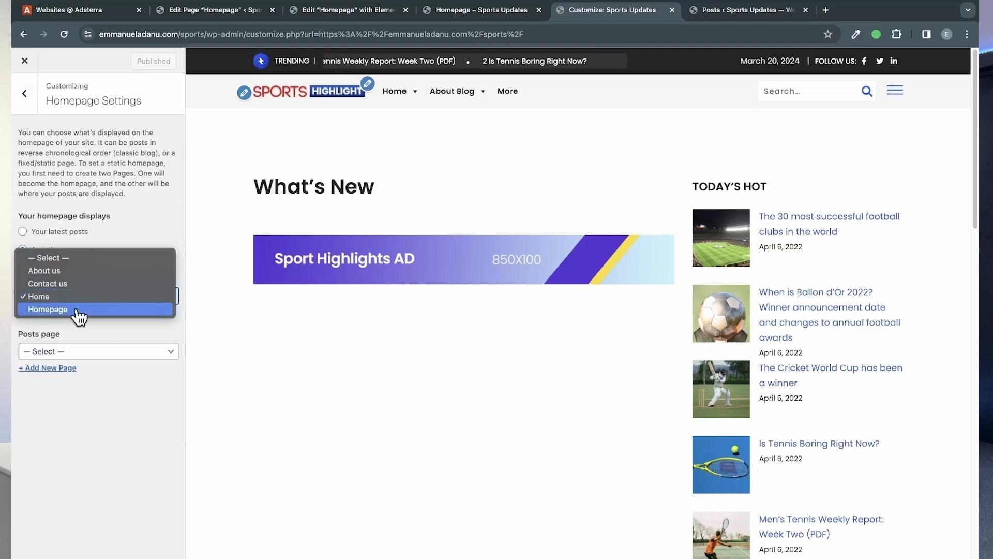
pyautogui.click(48, 309)
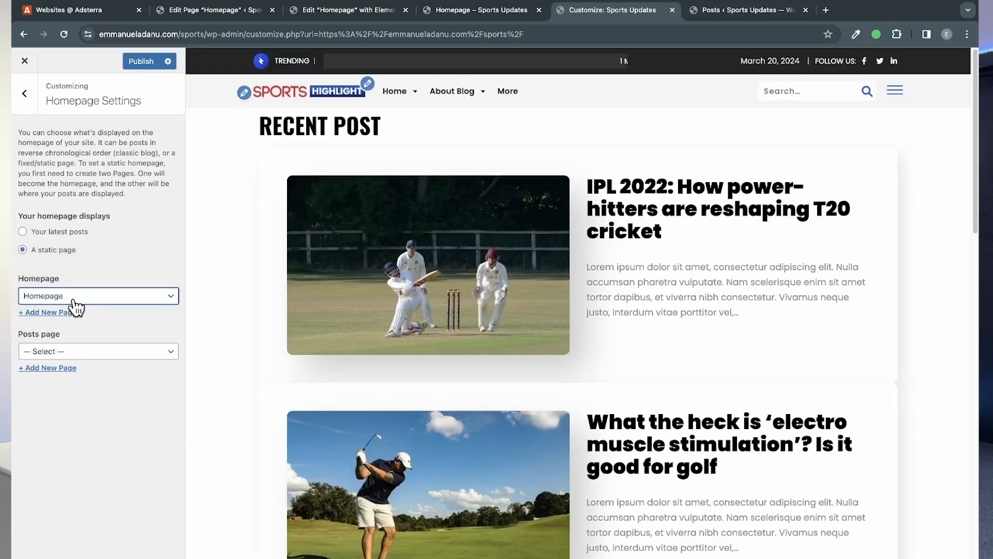
pyautogui.click(321, 13)
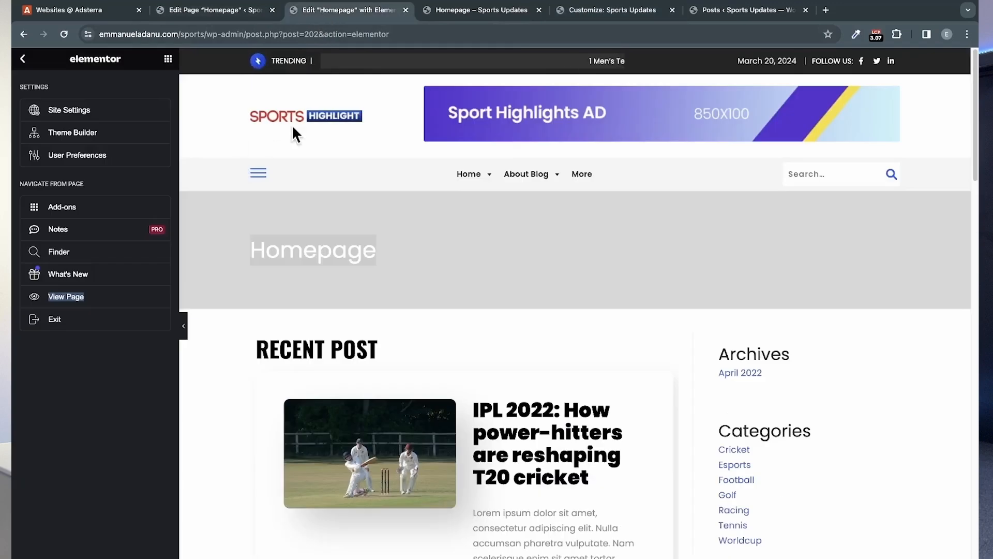
pyautogui.click(592, 12)
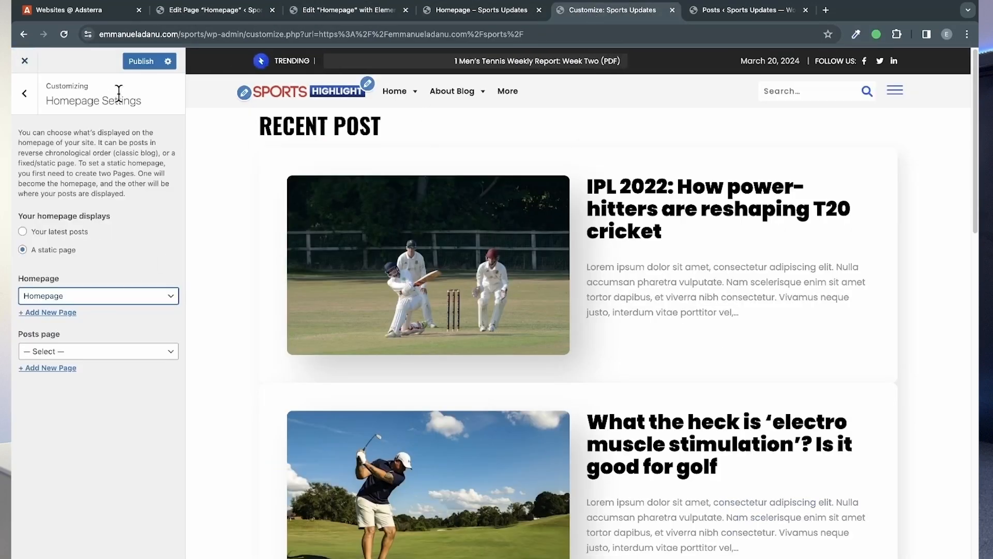
pyautogui.click(142, 67)
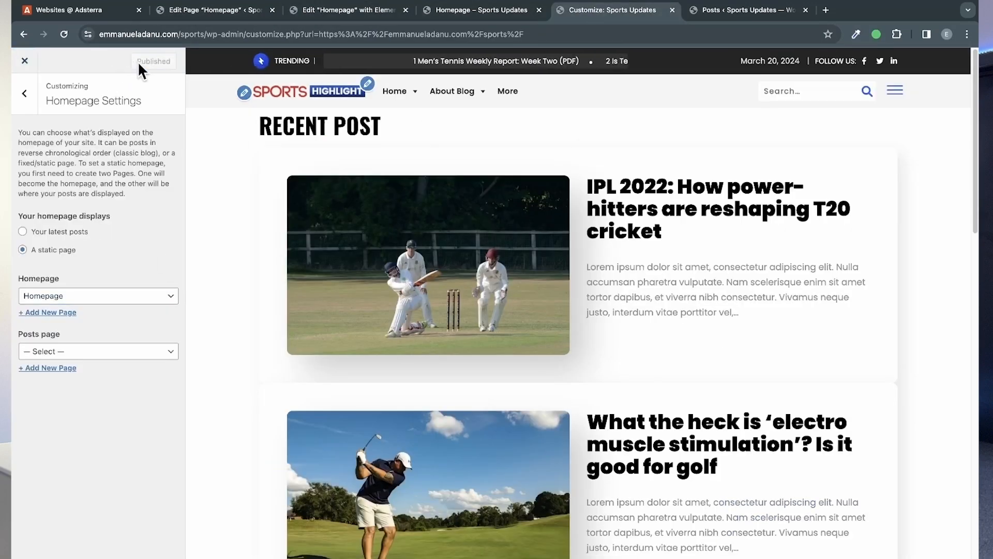
# Step: Close the customizer and review the site's front page down to the football posts and back
pyautogui.click(24, 61)
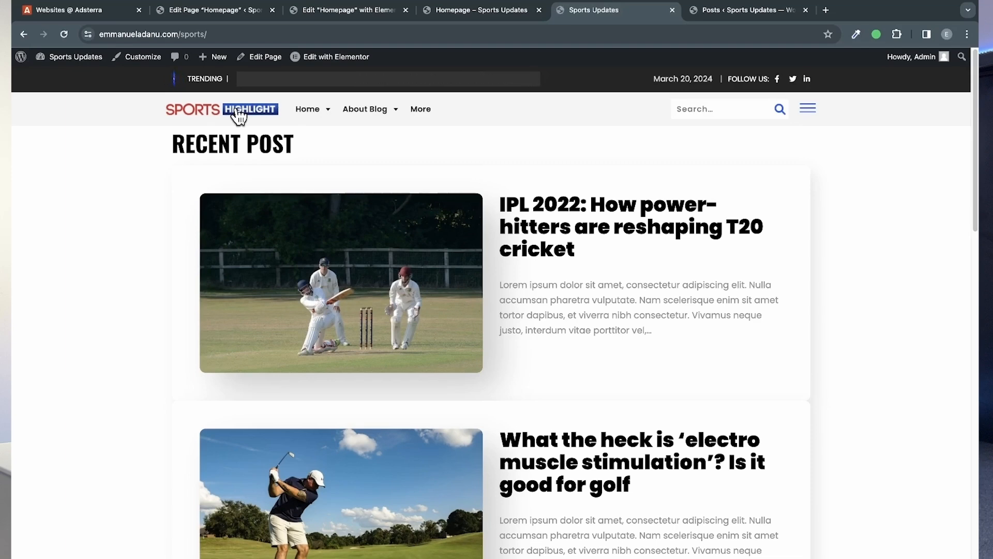
pyautogui.scroll(-5, 486, 354)
pyautogui.scroll(-5, 485, 362)
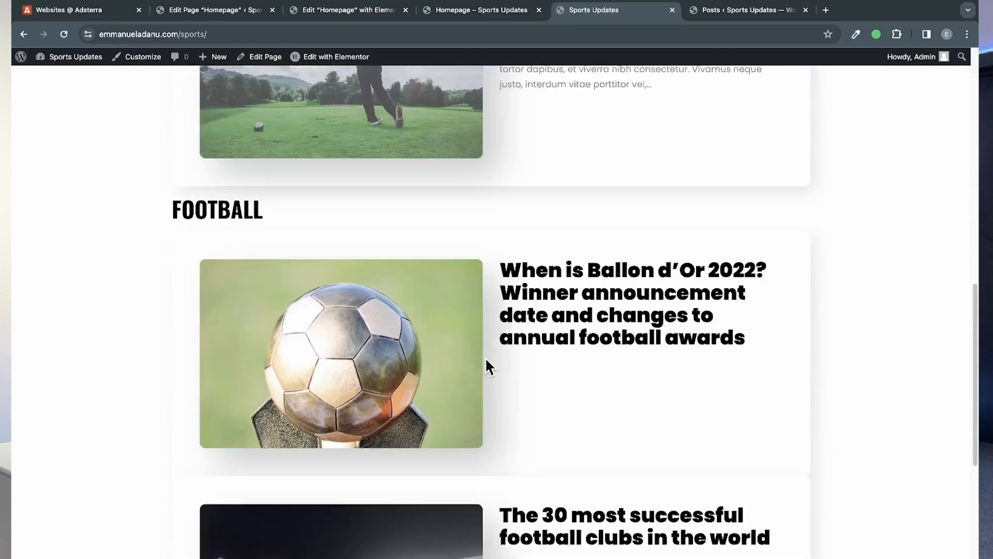
pyautogui.scroll(15, 295, 155)
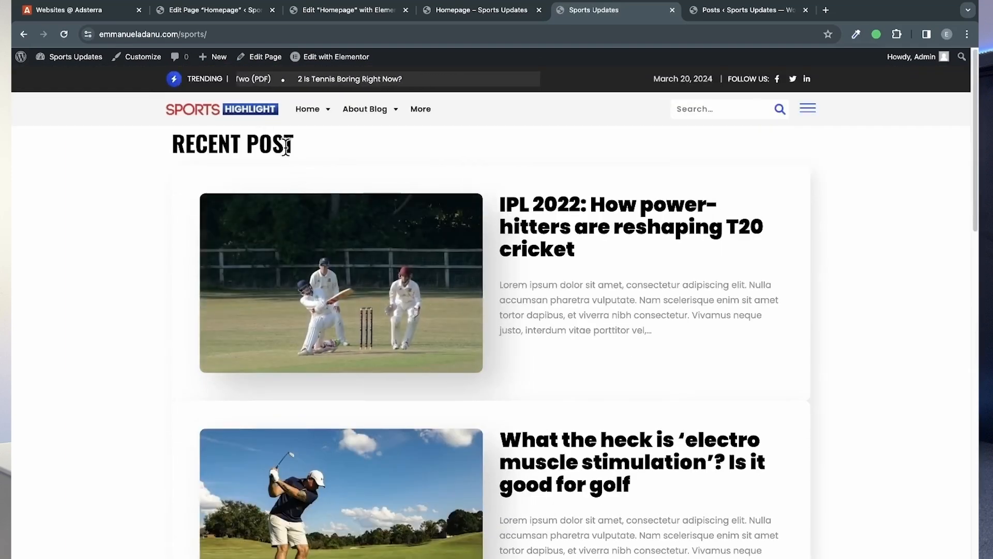
# Step: In the Elementor editor for the homepage, change the first section's heading text to "Recent Posts"
pyautogui.click(358, 18)
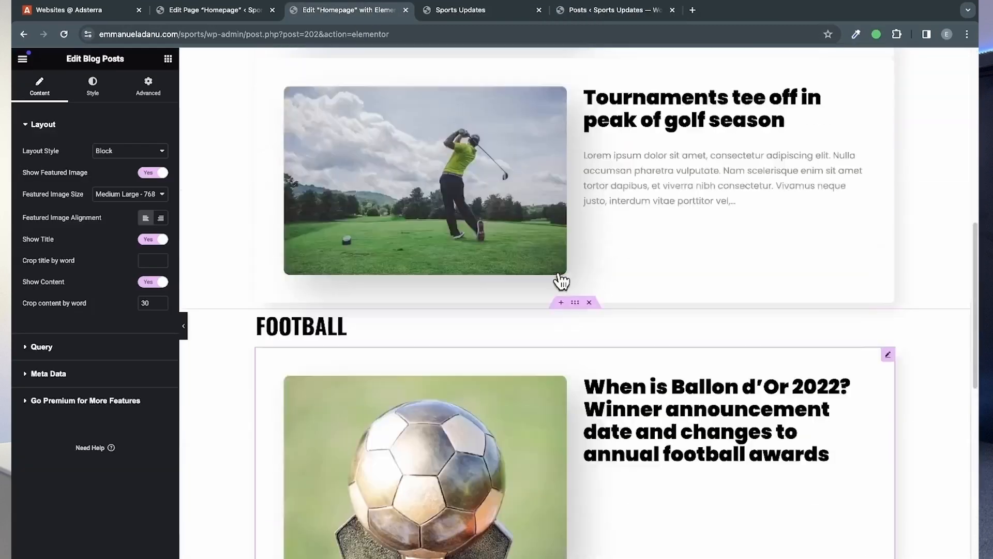
pyautogui.scroll(10, 560, 282)
pyautogui.click(376, 129)
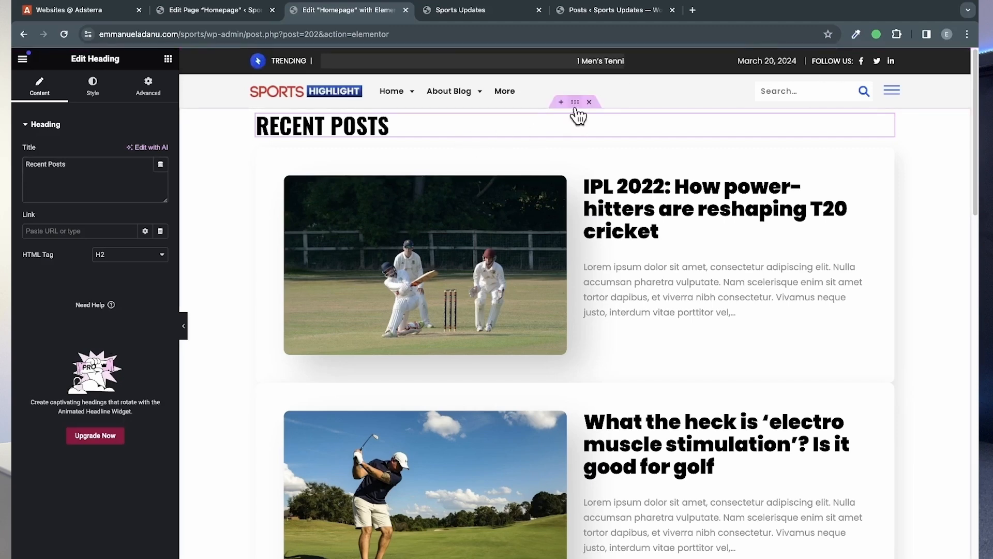
# Step: Unlink the margin values of the Recent Posts container and set its top and bottom margins to 50 px
pyautogui.click(576, 105)
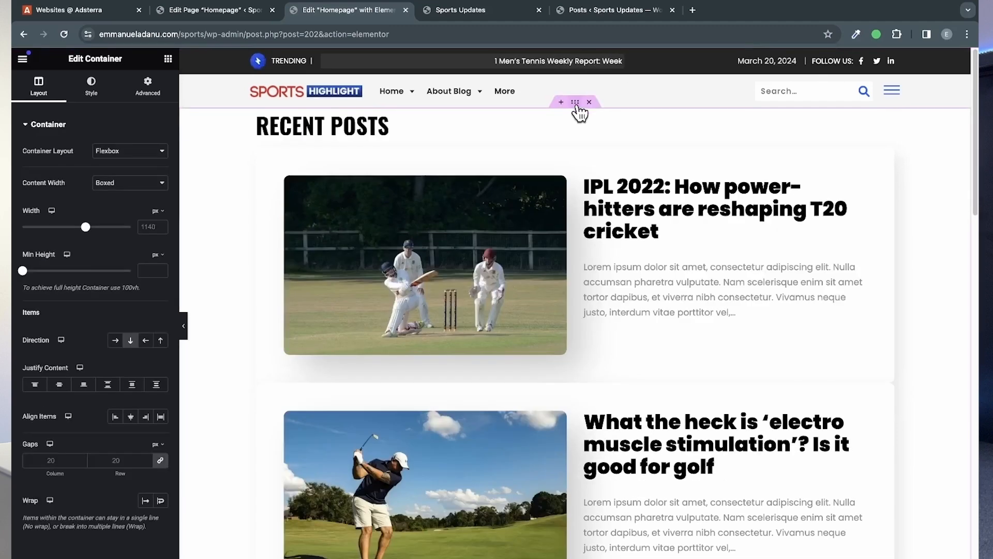
pyautogui.click(147, 86)
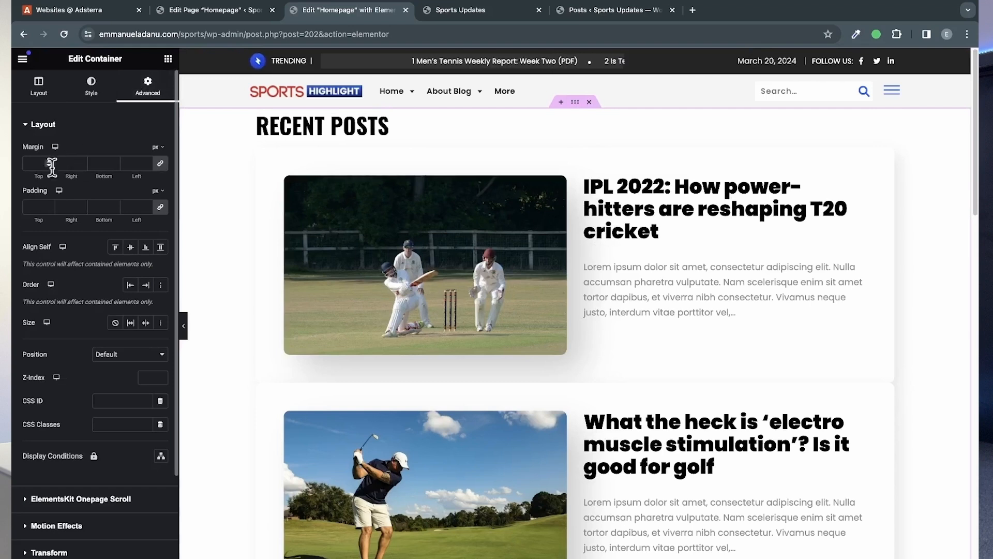
pyautogui.click(161, 163)
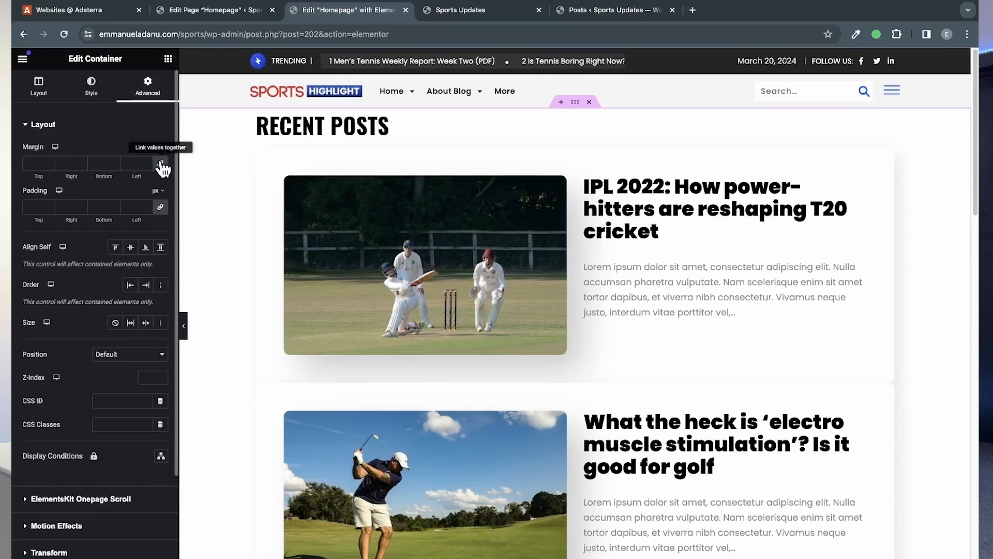
pyautogui.click(39, 163)
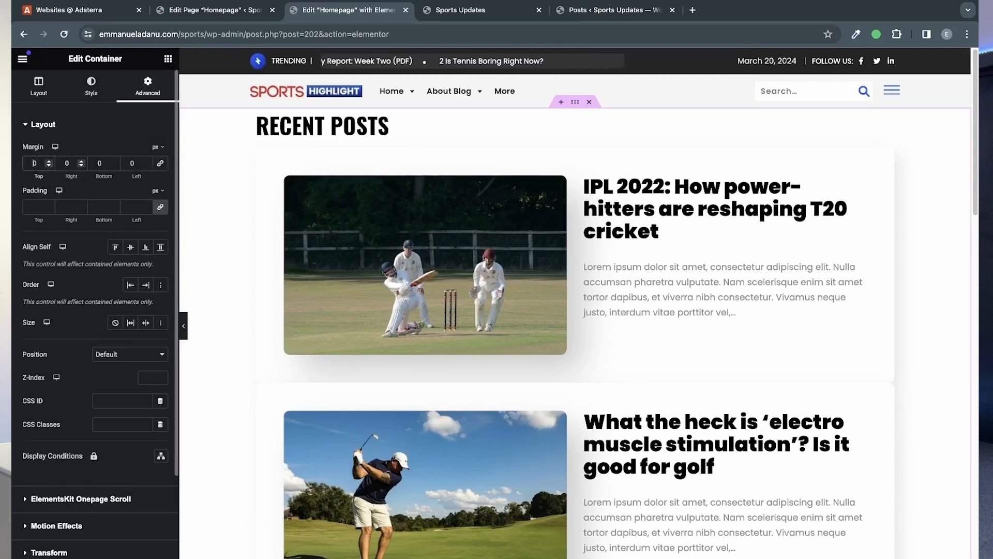
pyautogui.write('5')
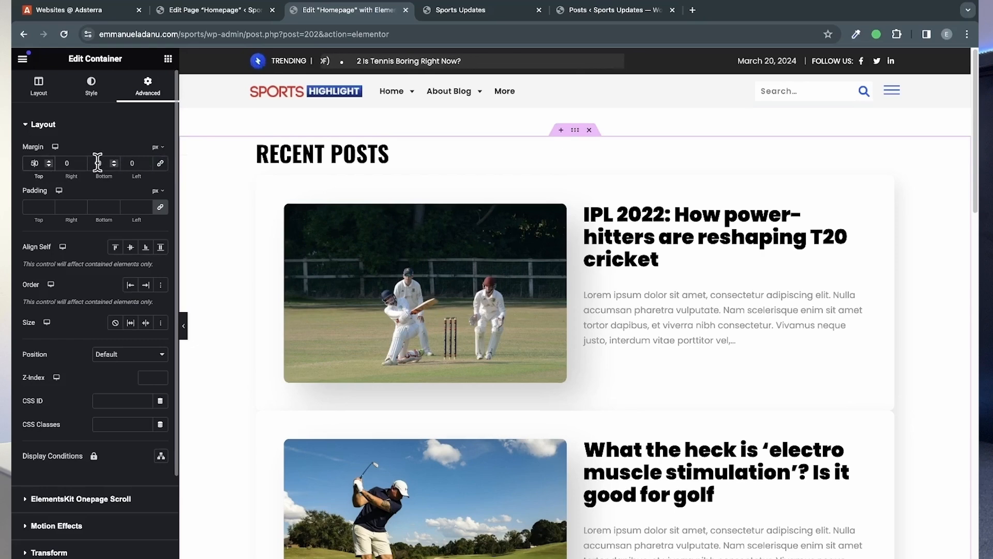
pyautogui.click(98, 163)
pyautogui.write('50')
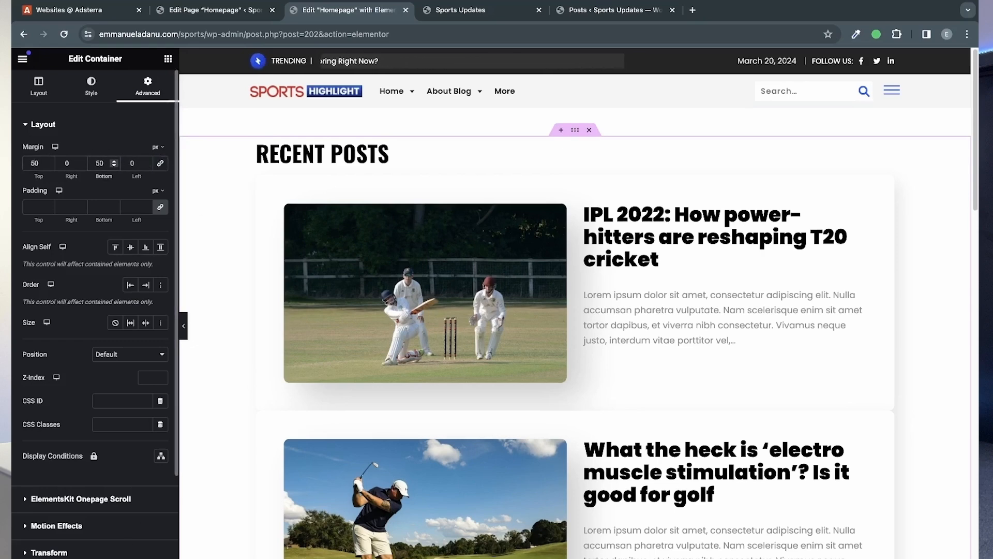
# Step: Unlink the Football container's margin values, set its top and bottom margins to 50 px, and update the page
pyautogui.scroll(-10, 421, 472)
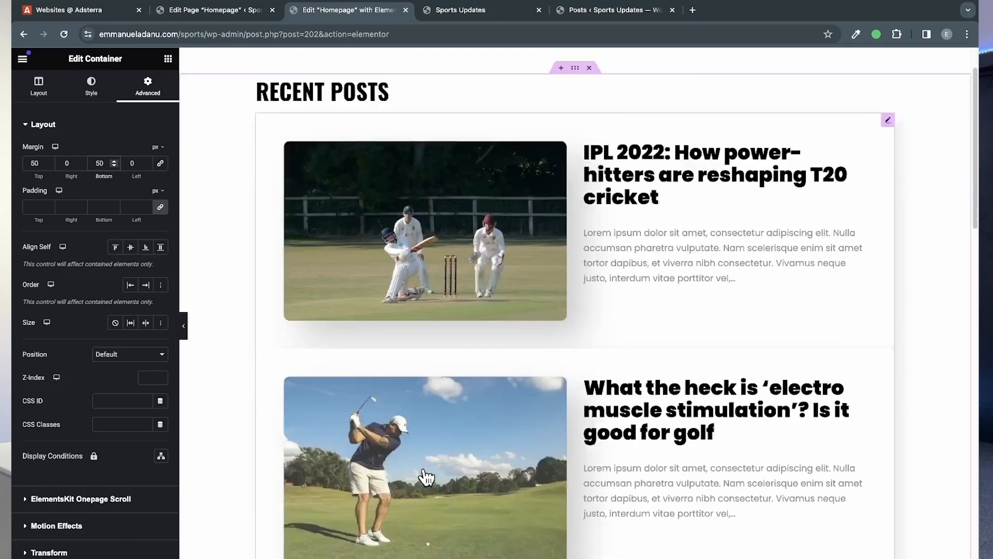
pyautogui.click(576, 109)
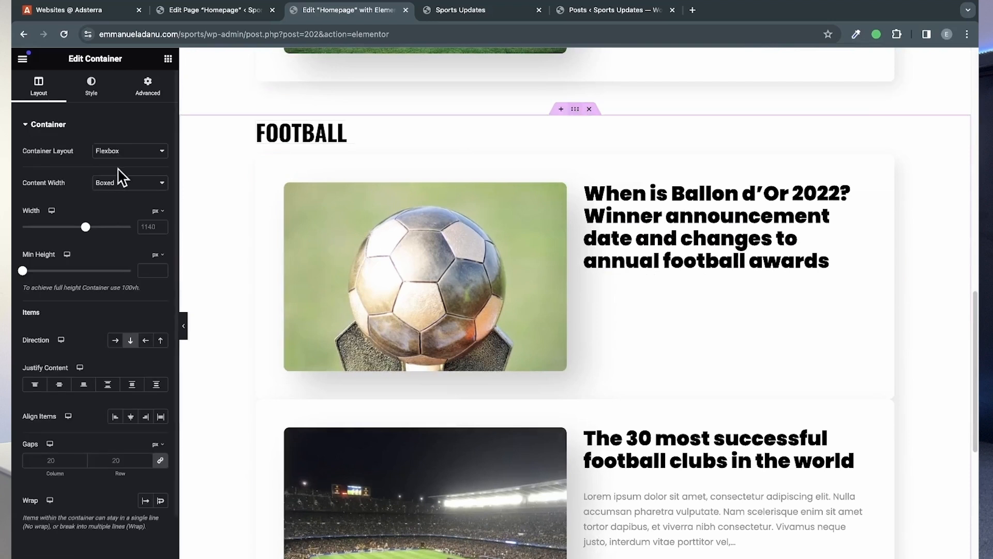
pyautogui.click(147, 85)
pyautogui.click(161, 164)
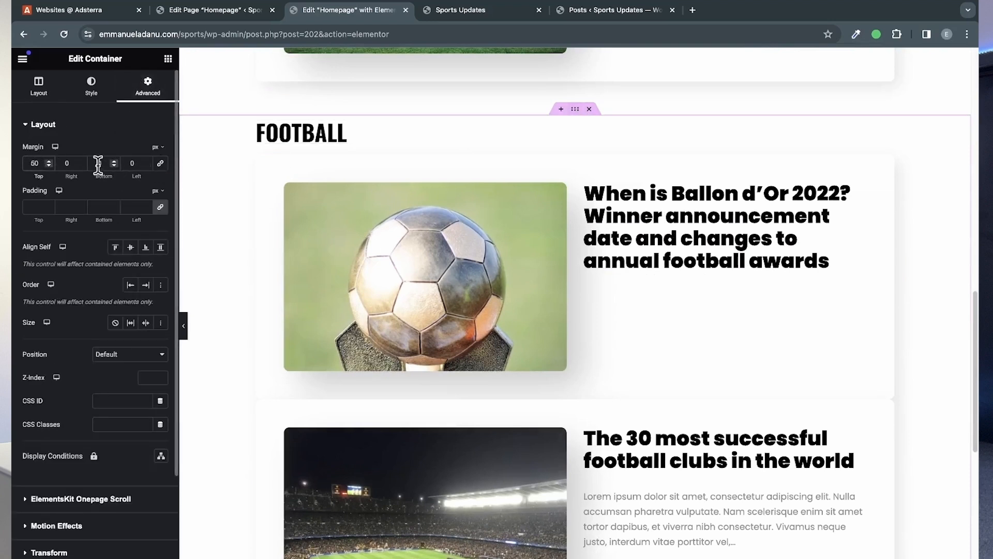
pyautogui.write('5')
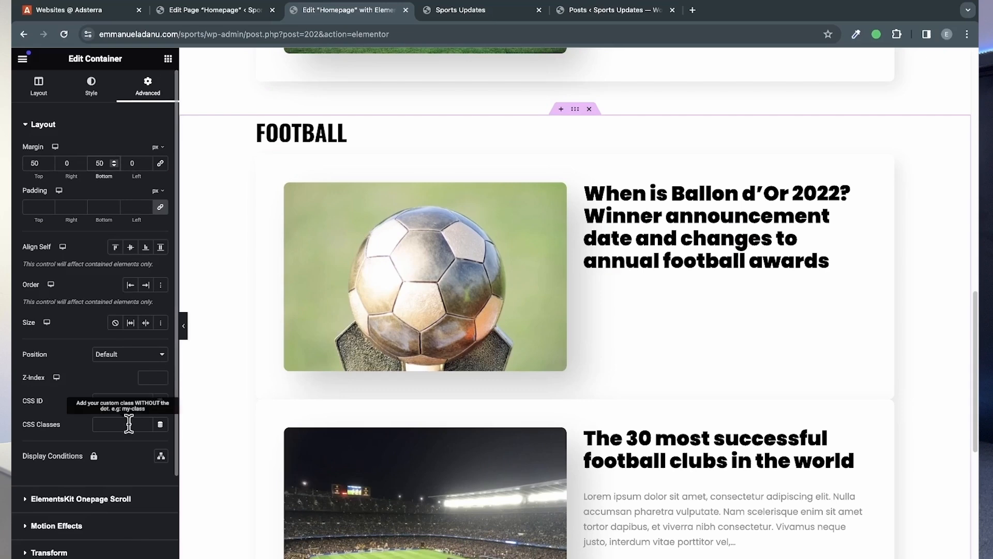
pyautogui.click(52, 558)
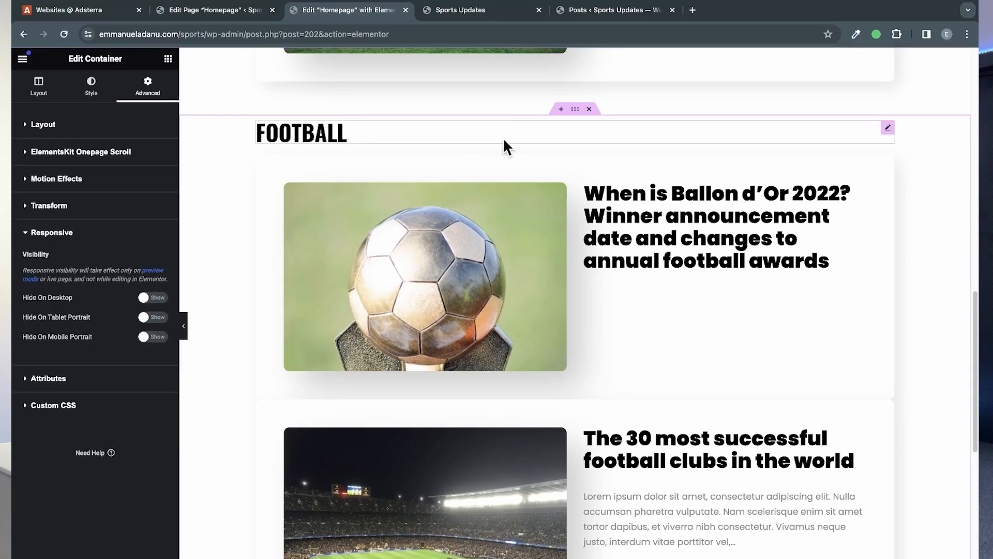
# Step: Reload the live homepage and examine the heading text and the spacing around the Recent Posts and Football sections
pyautogui.click(465, 11)
pyautogui.click(65, 33)
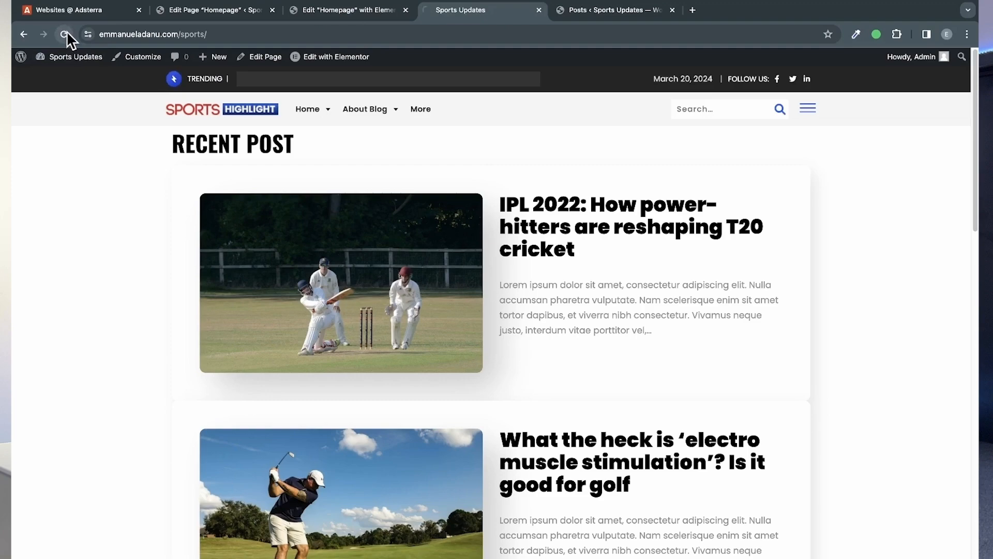
pyautogui.scroll(-3, 527, 344)
pyautogui.scroll(-15, 526, 339)
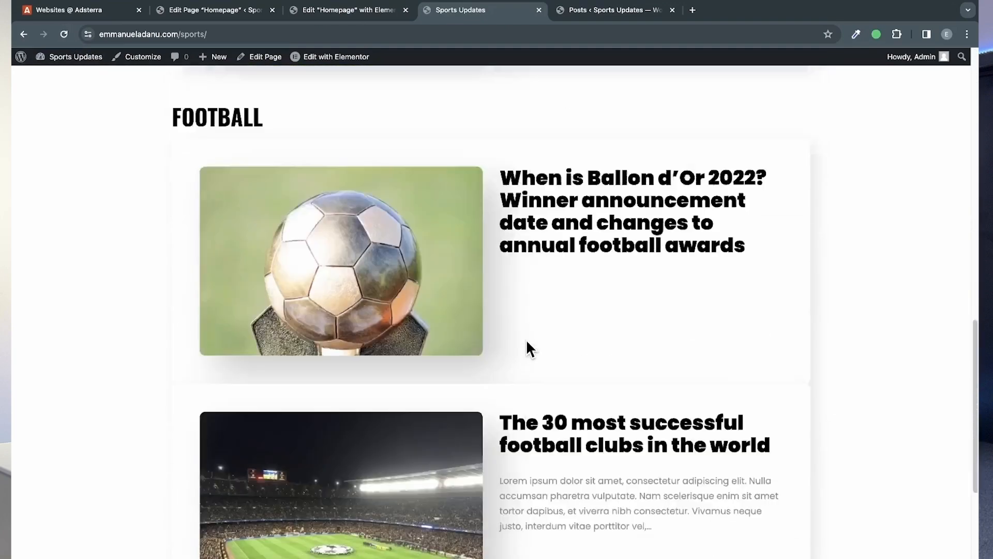
pyautogui.scroll(10, 526, 339)
pyautogui.scroll(12, 525, 339)
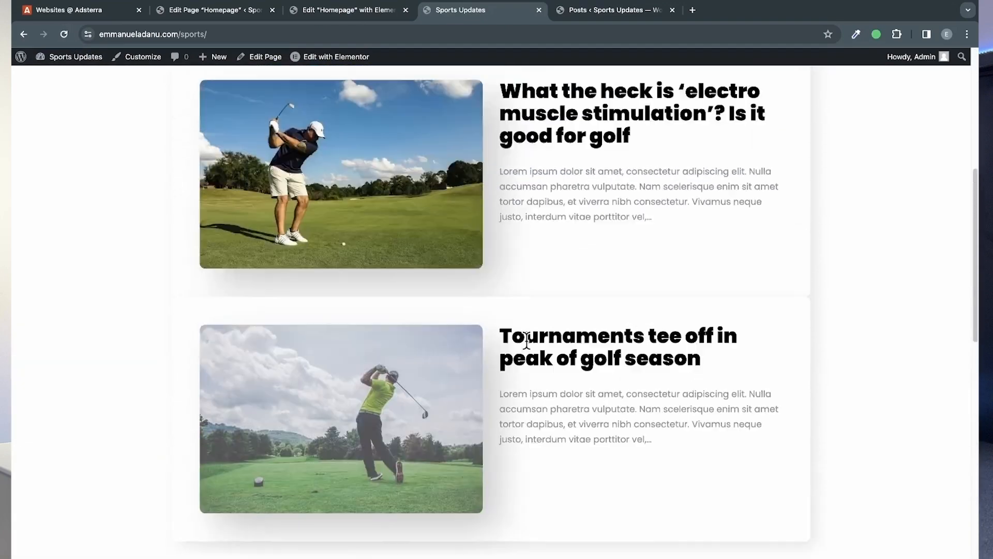
pyautogui.scroll(-3, 527, 340)
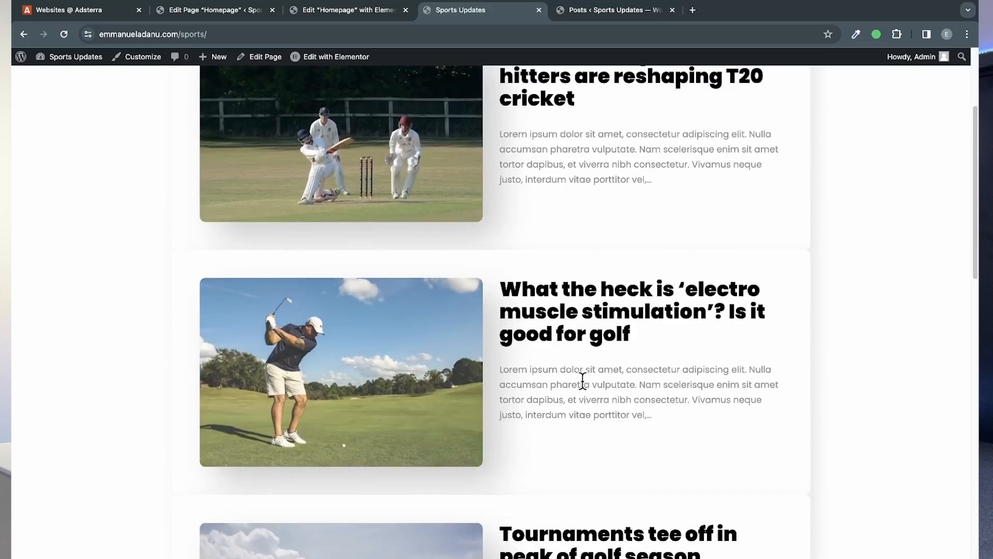
pyautogui.scroll(-7, 582, 381)
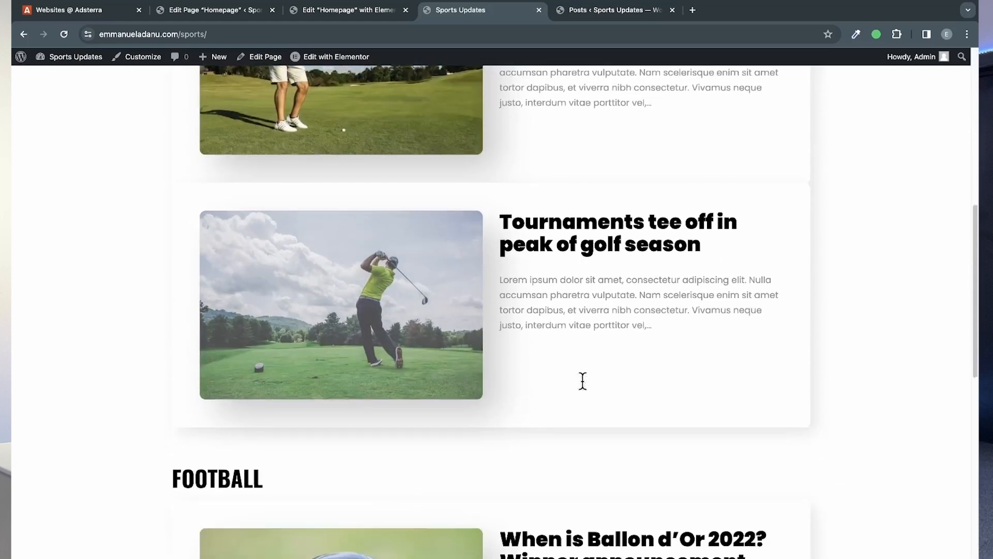
pyautogui.scroll(-8, 583, 386)
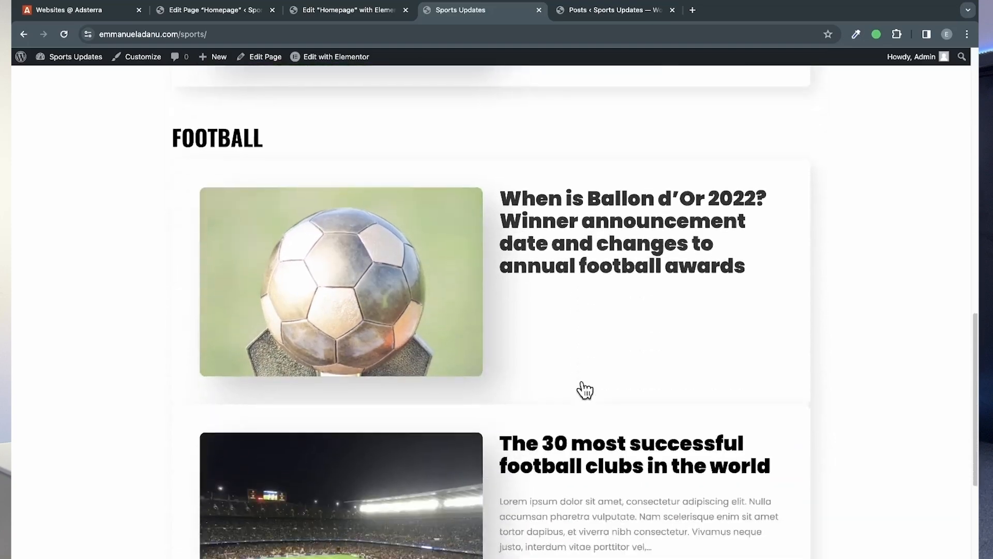
pyautogui.scroll(-3, 585, 387)
pyautogui.scroll(18, 584, 387)
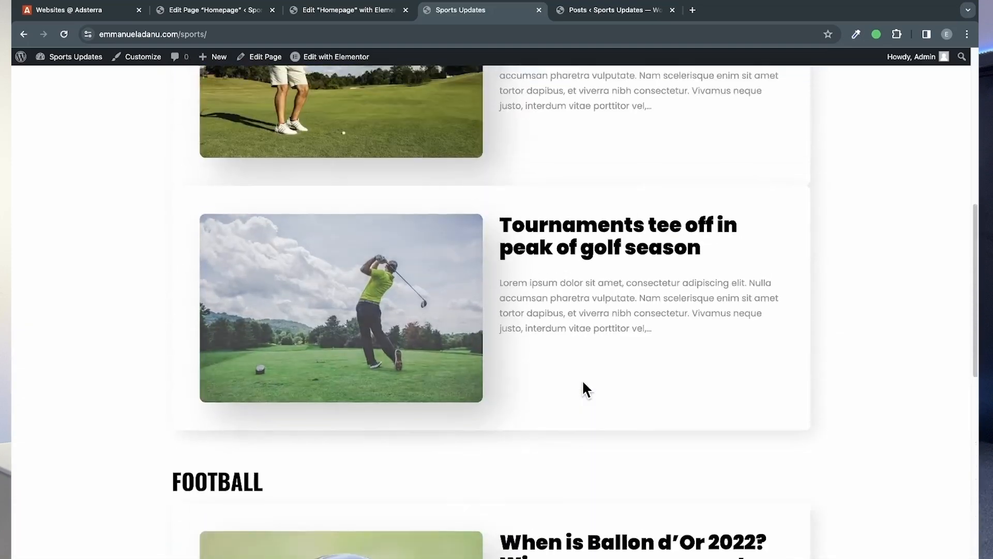
pyautogui.scroll(4, 585, 389)
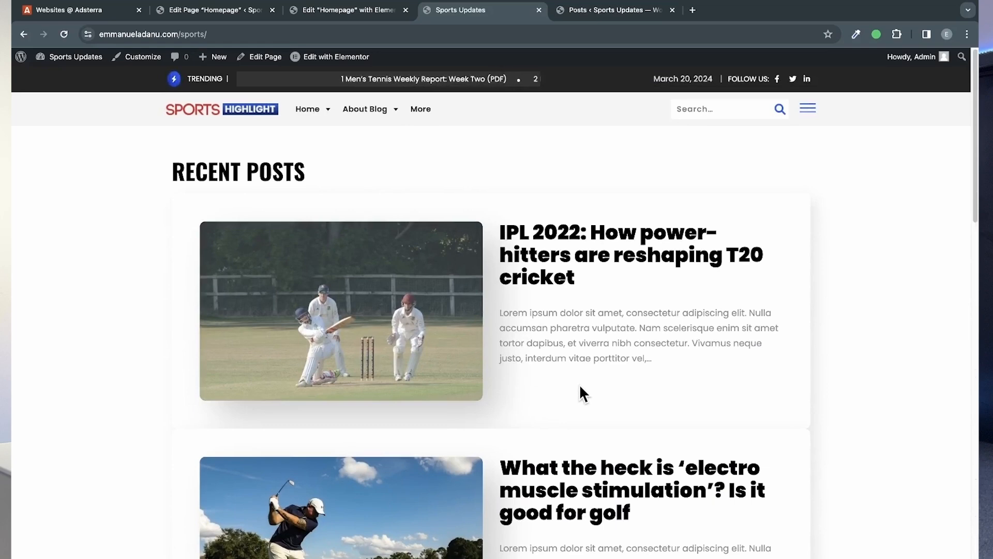
pyautogui.scroll(-1, 581, 387)
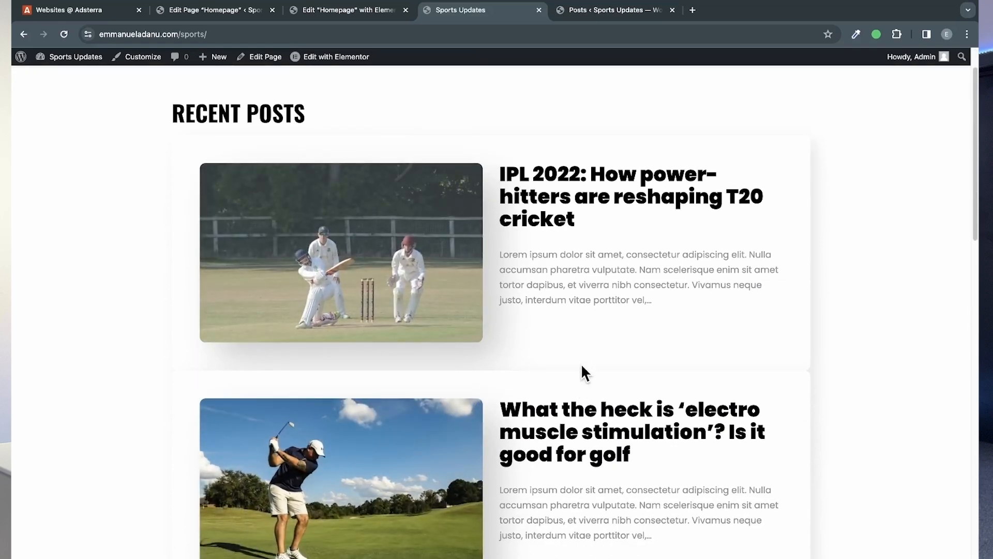
# Step: Switch to Adsterra, open the Native Banner code for the sports website, choose the 1:2 widget layout, and copy the code
pyautogui.scroll(1, 582, 365)
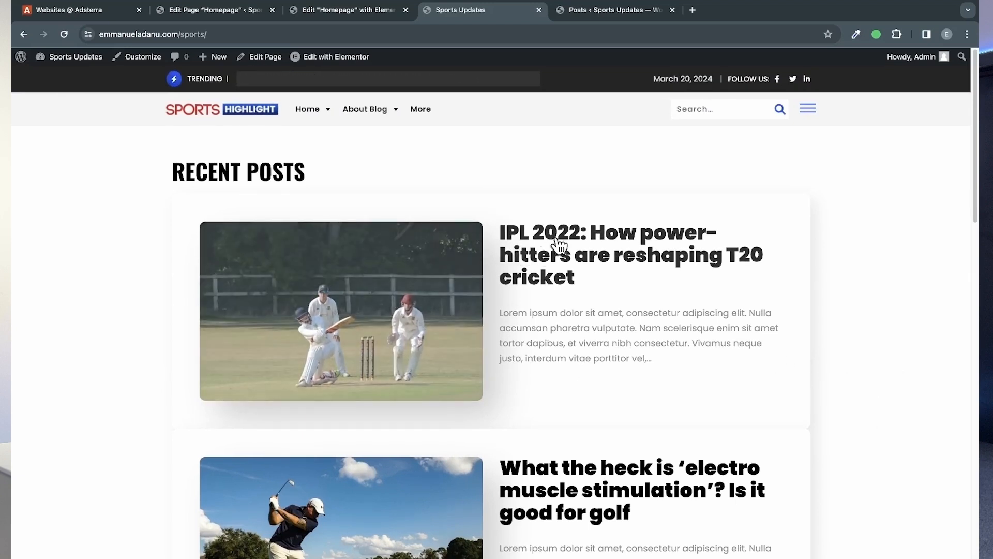
pyautogui.click(90, 16)
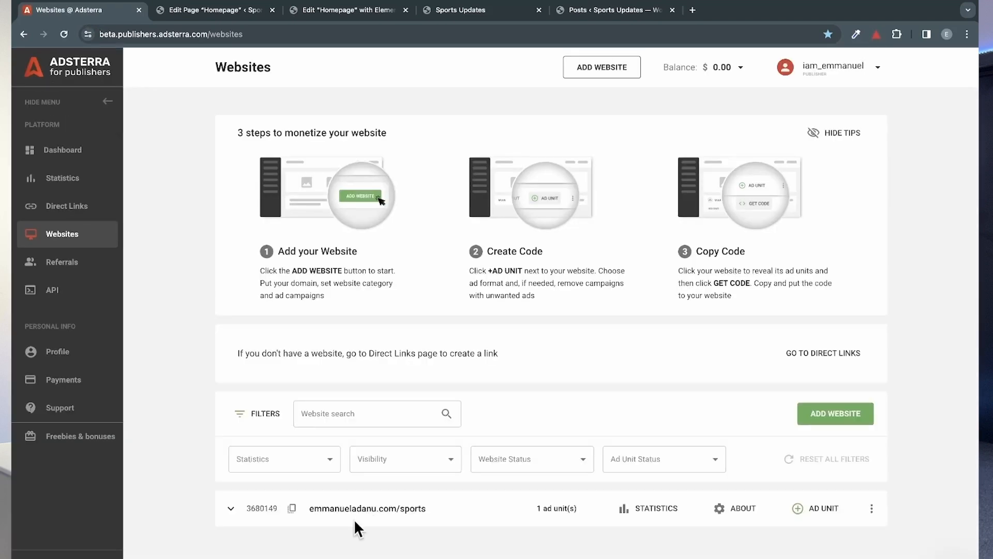
pyautogui.click(231, 508)
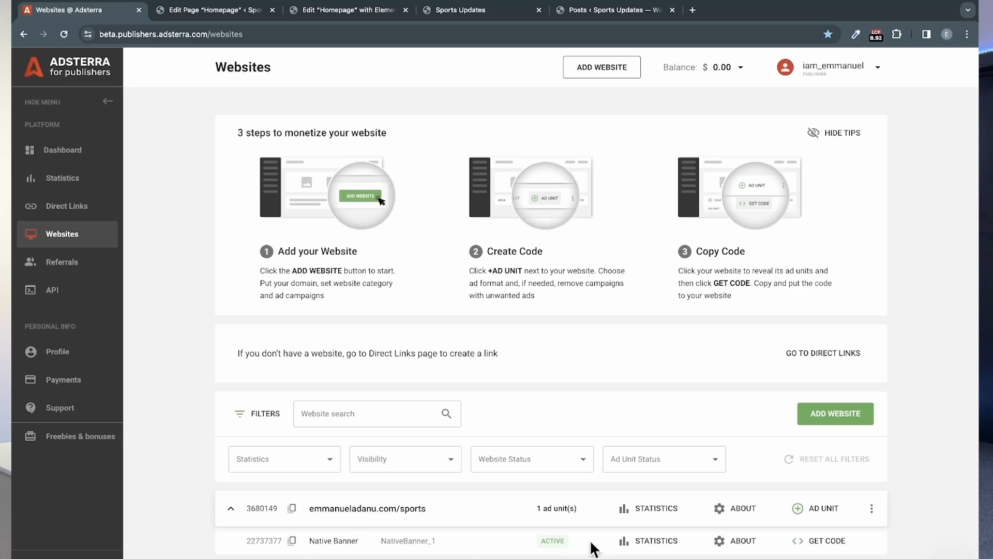
pyautogui.click(825, 542)
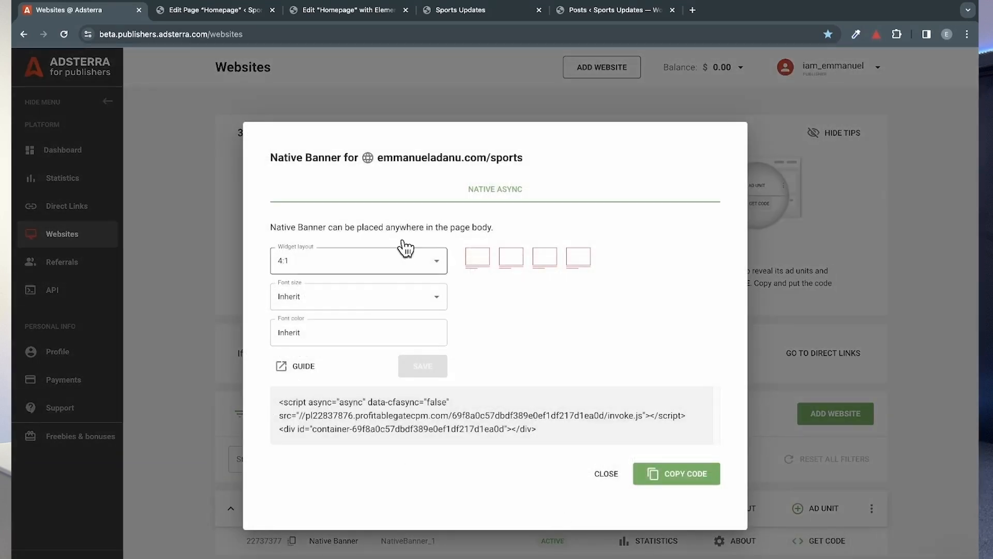
pyautogui.click(348, 268)
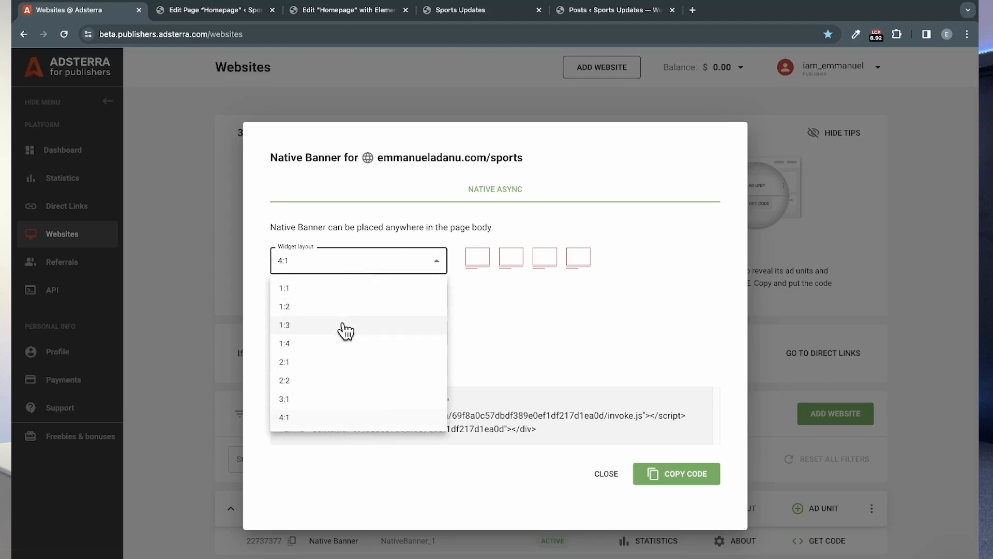
pyautogui.click(315, 308)
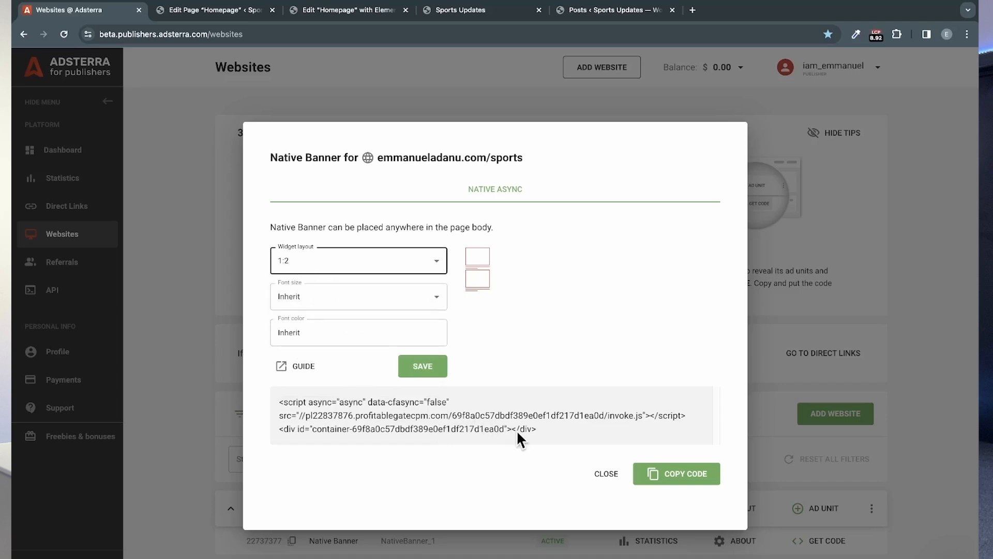
pyautogui.click(705, 485)
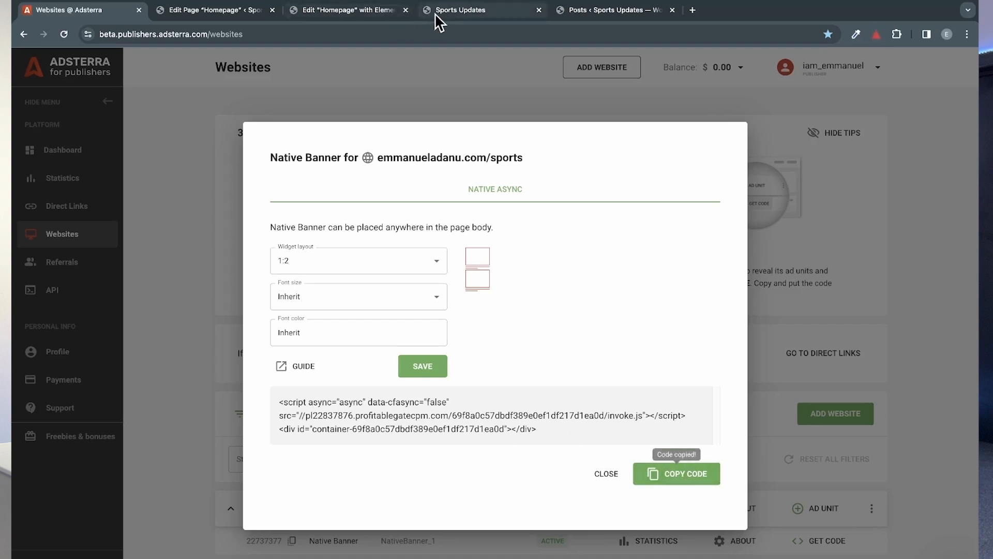
# Step: Examine the live homepage from Recent Posts to Football to find a suitable spot for the ad banner
pyautogui.click(459, 10)
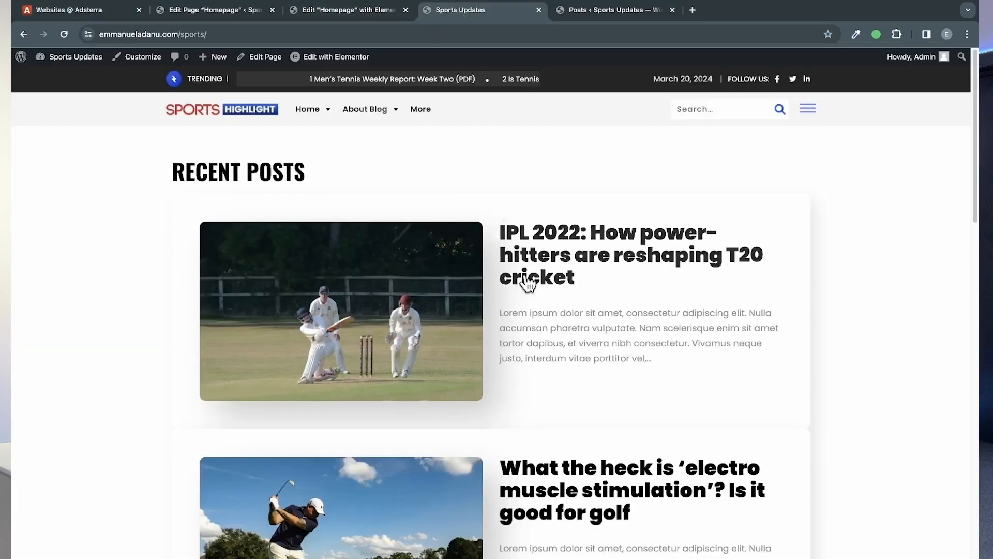
pyautogui.scroll(-5, 395, 301)
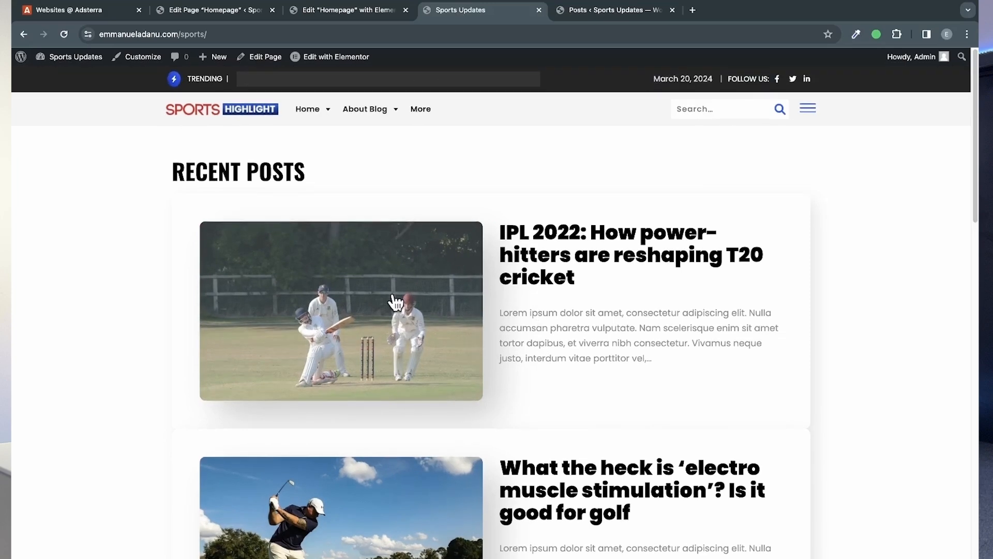
pyautogui.scroll(-6, 394, 302)
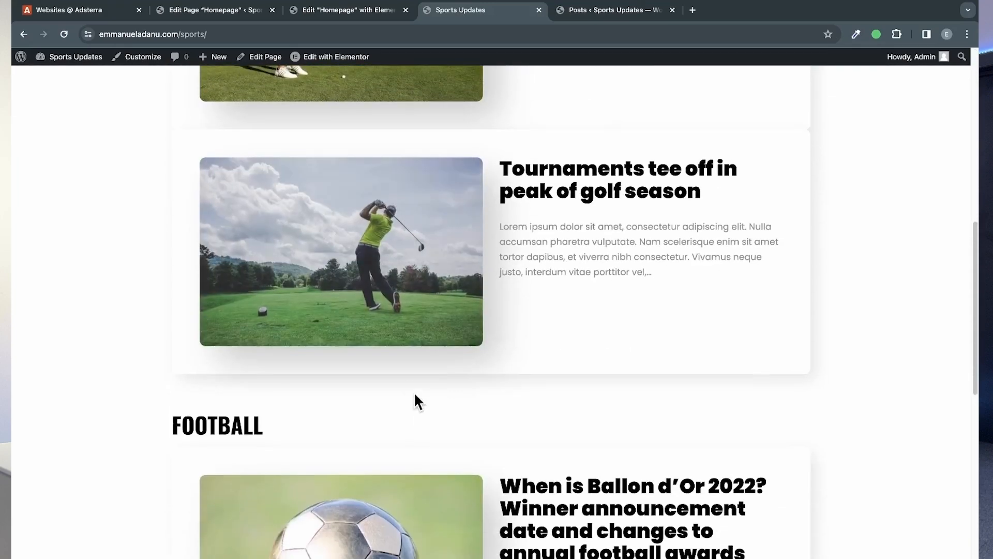
pyautogui.scroll(-2, 496, 436)
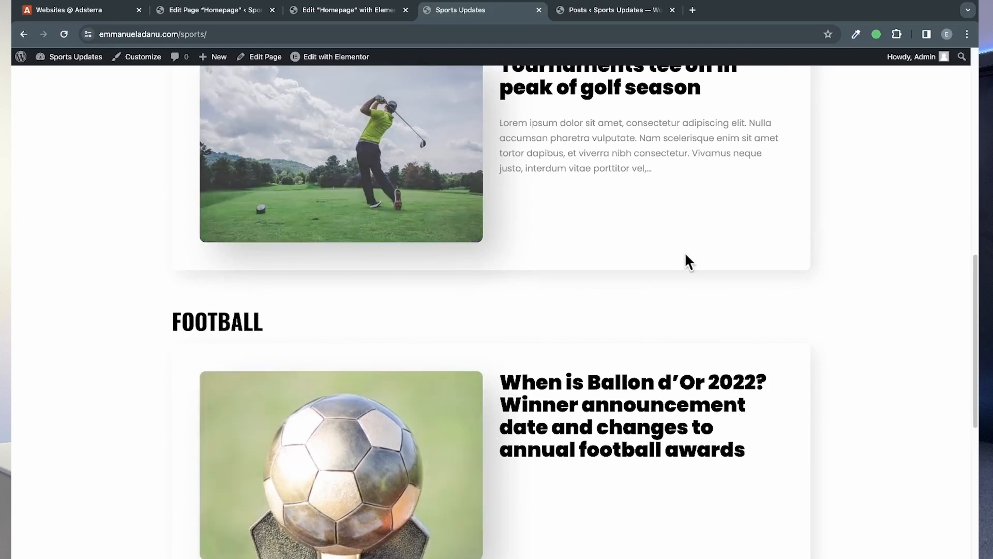
pyautogui.scroll(15, 504, 132)
pyautogui.scroll(-8, 453, 289)
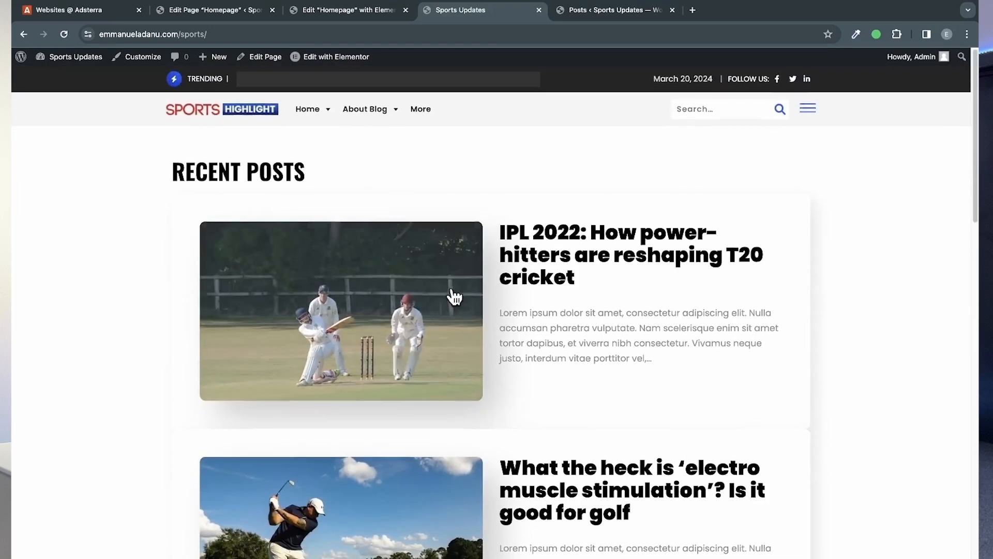
pyautogui.scroll(-5, 449, 485)
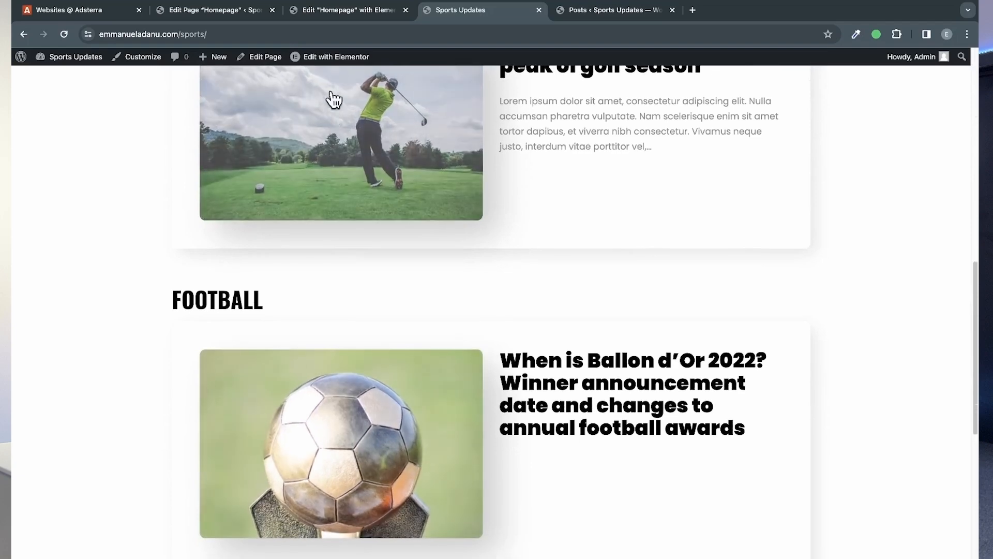
# Step: In the Elementor editor, add a single-column container and move it between the Recent Posts and Football containers
pyautogui.click(341, 11)
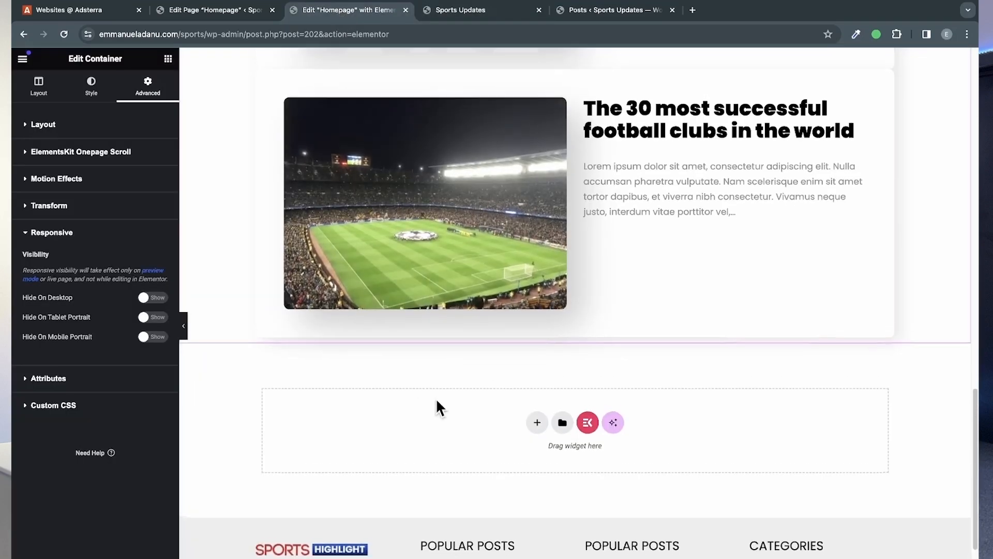
pyautogui.scroll(4, 436, 398)
pyautogui.scroll(-1, 537, 510)
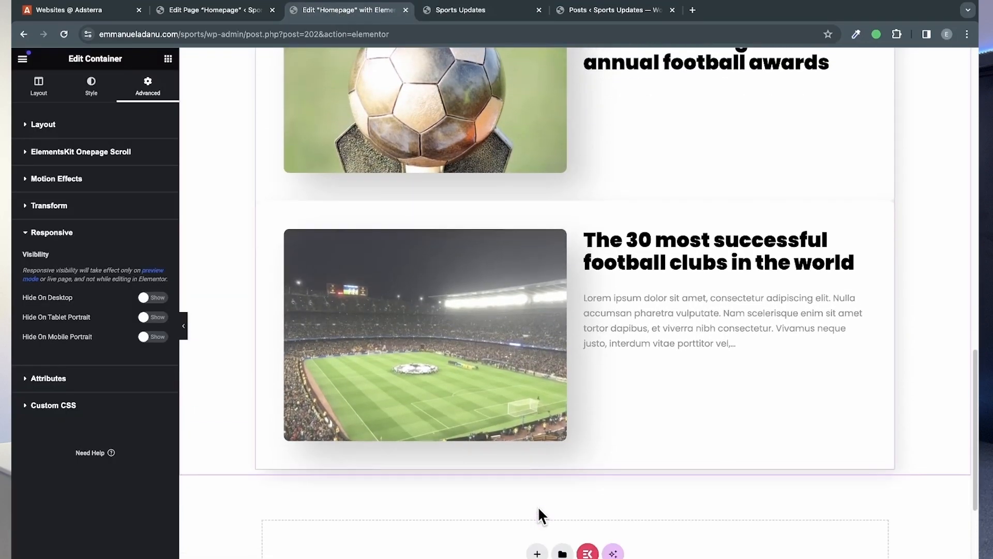
pyautogui.click(537, 553)
pyautogui.click(549, 558)
pyautogui.scroll(-1, 548, 543)
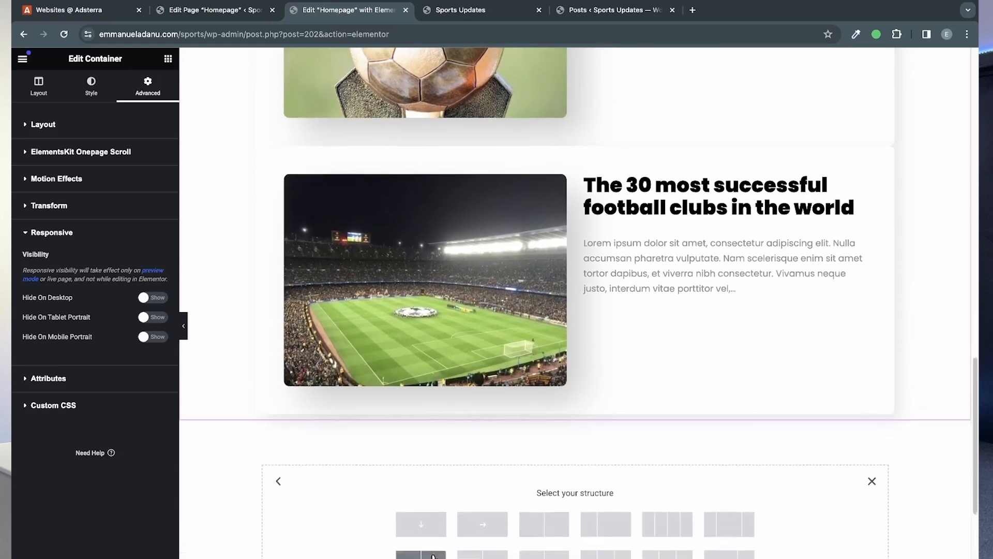
pyautogui.click(421, 526)
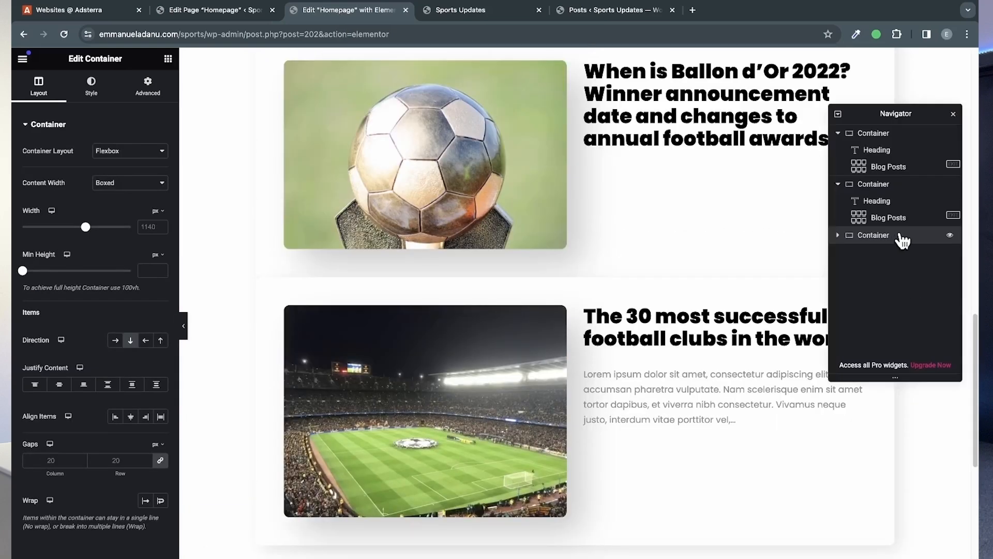
pyautogui.moveTo(894, 243); pyautogui.dragTo(896, 189)
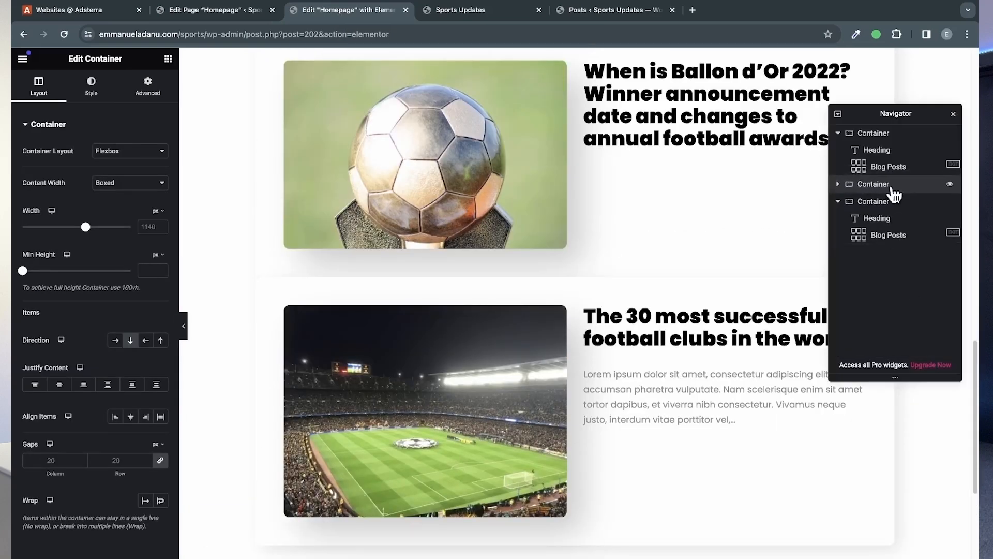
pyautogui.click(954, 114)
# Step: Add an HTML widget to the new empty container and paste the copied Native Banner code into it
pyautogui.scroll(5, 786, 212)
pyautogui.click(169, 59)
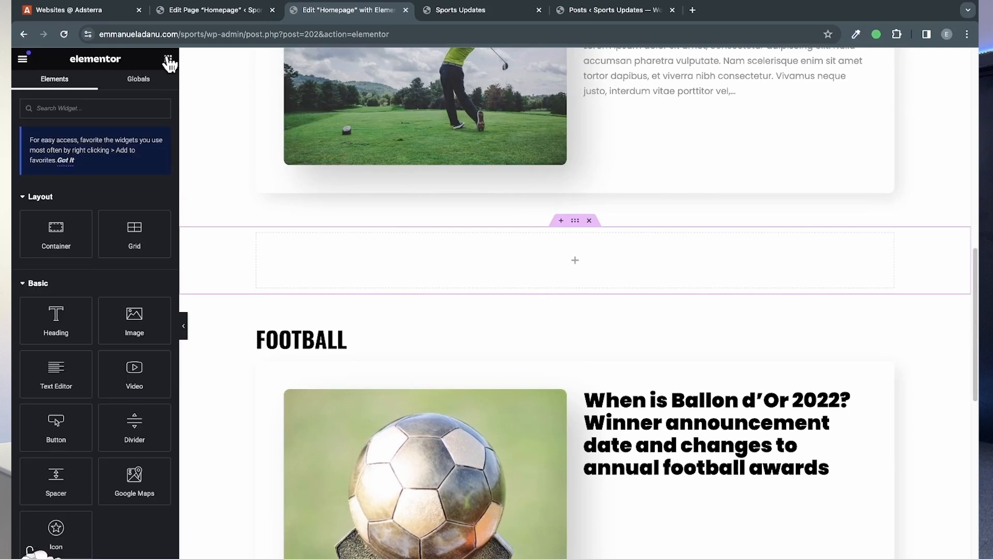
pyautogui.write('code')
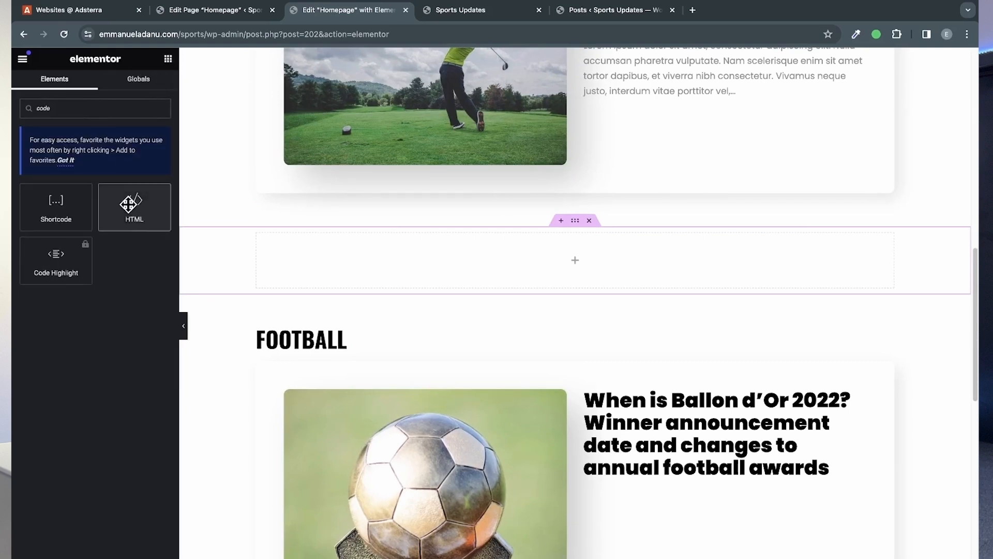
pyautogui.moveTo(135, 205); pyautogui.dragTo(514, 246)
pyautogui.click(55, 177)
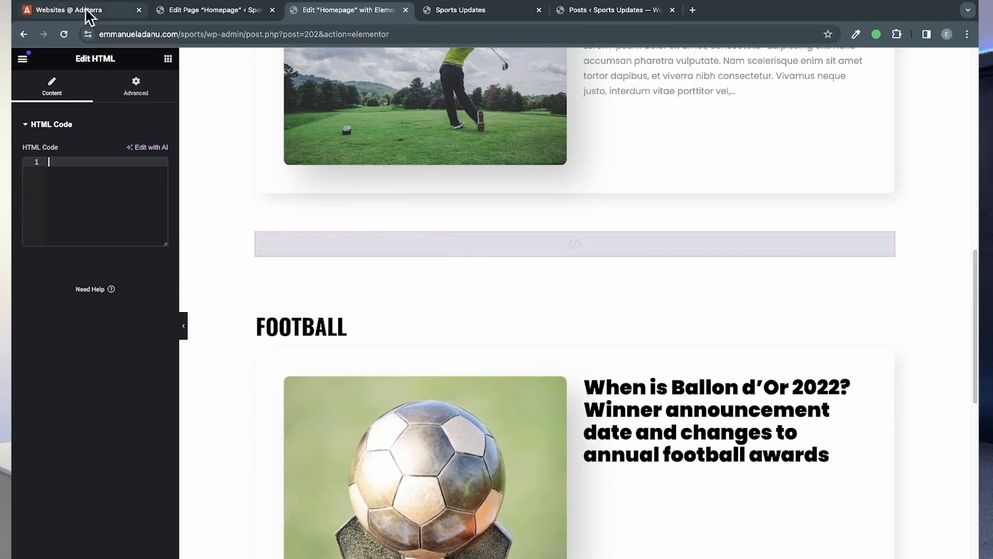
pyautogui.click(87, 11)
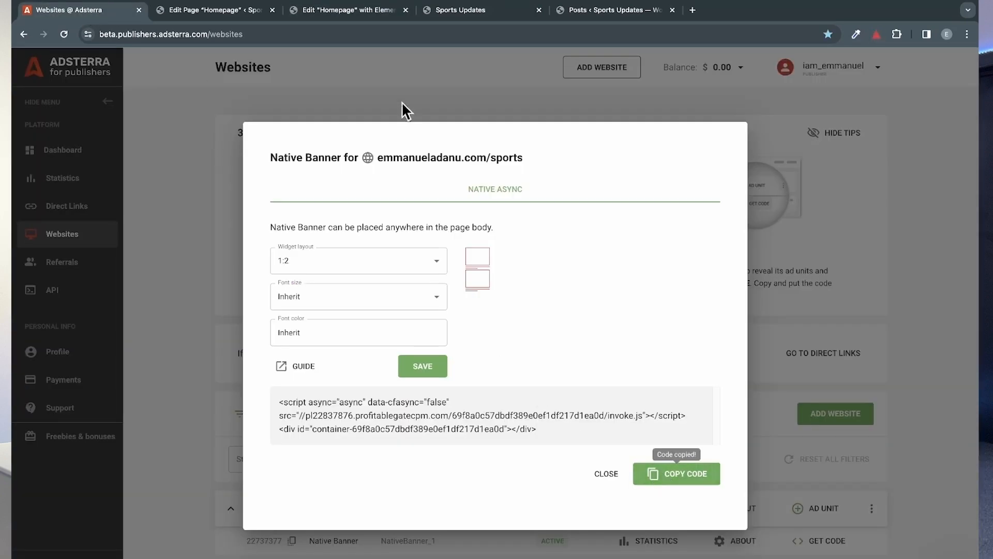
pyautogui.click(357, 10)
pyautogui.press('super+v')
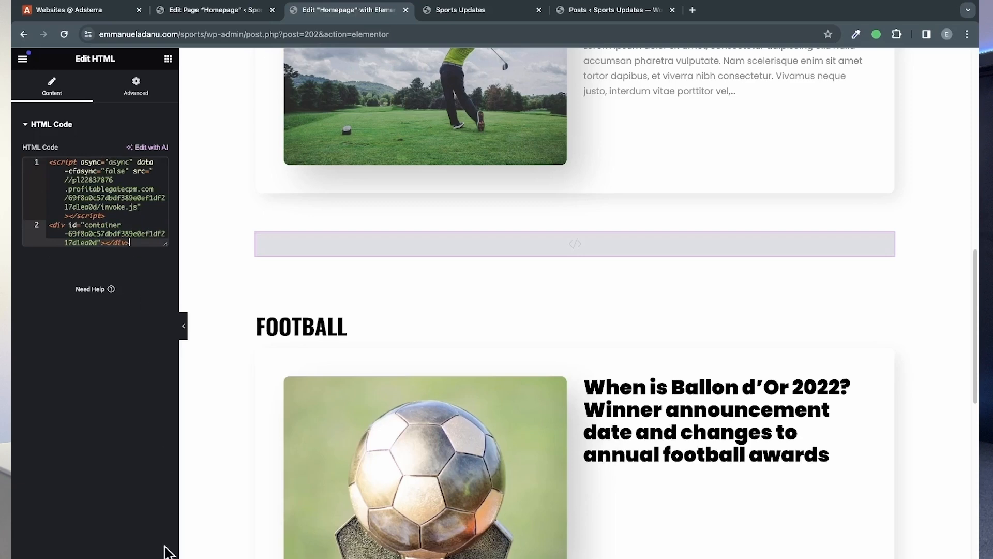
# Step: Reload the live homepage and examine the native banner ads between the Recent Posts and Football sections
pyautogui.click(465, 14)
pyautogui.click(65, 34)
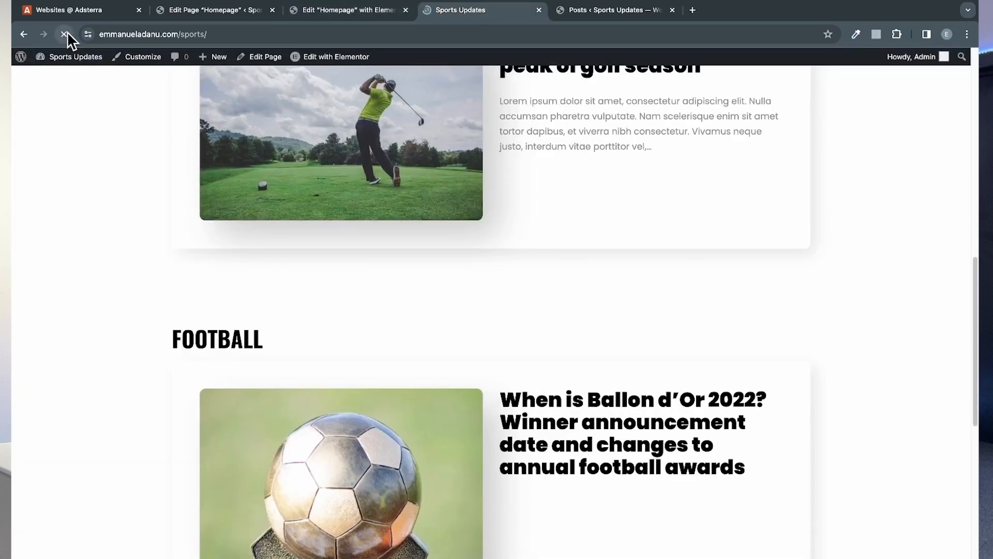
pyautogui.scroll(-1, 506, 244)
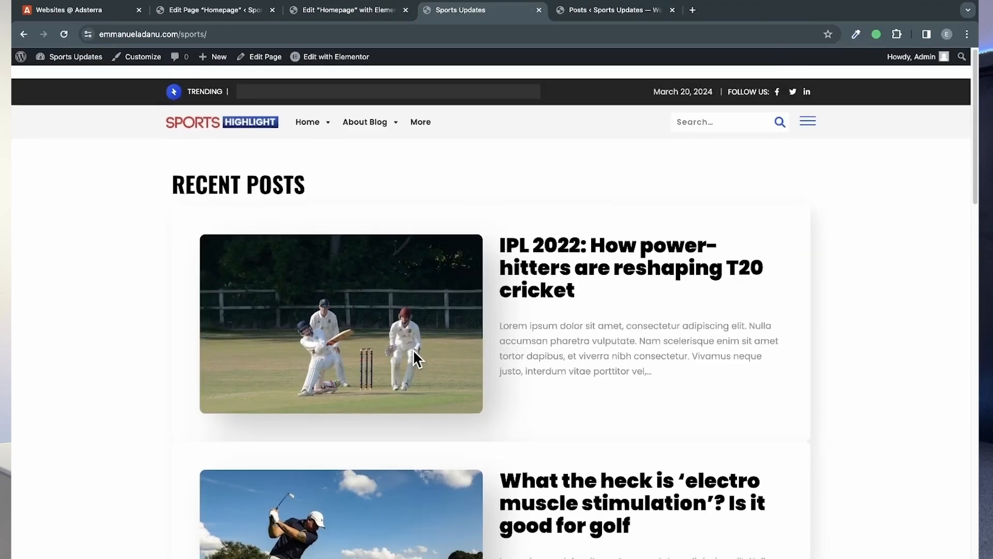
pyautogui.scroll(-10, 413, 350)
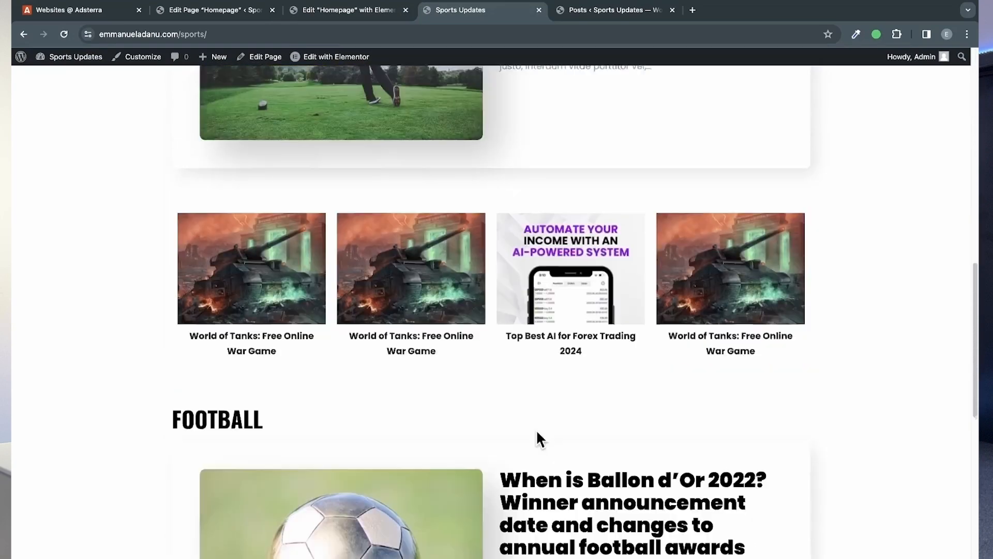
pyautogui.scroll(-1, 537, 433)
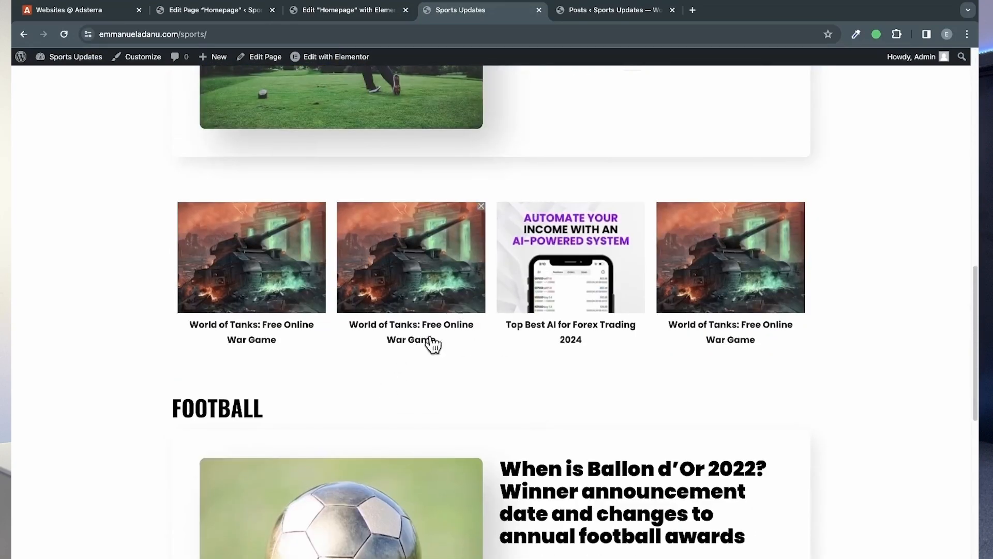
pyautogui.scroll(-8, 556, 285)
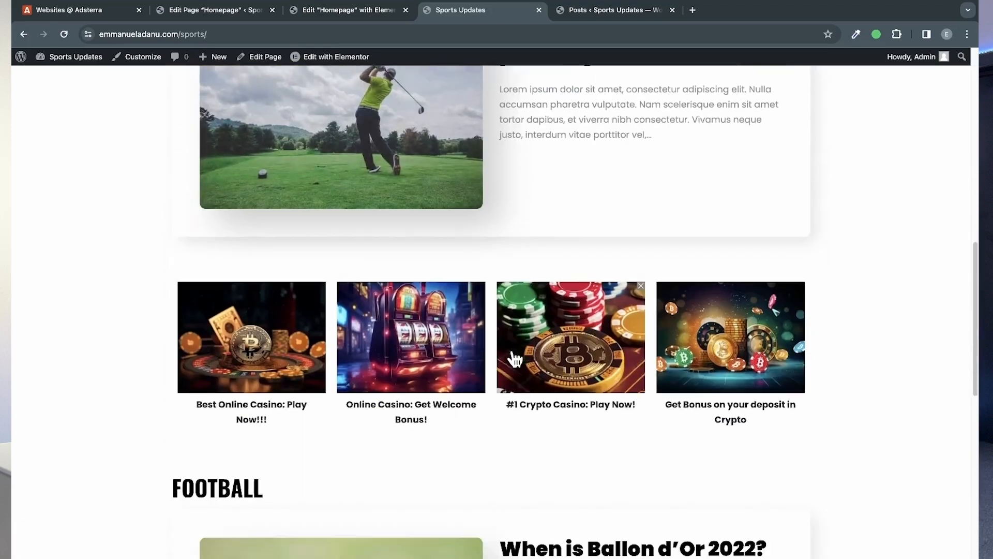
pyautogui.scroll(-5, 514, 358)
pyautogui.scroll(12, 514, 357)
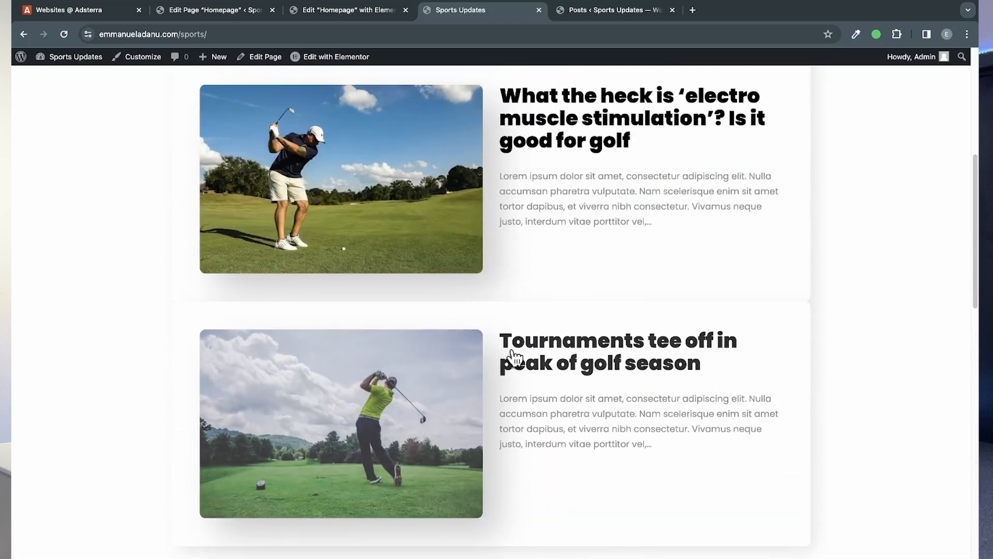
# Step: Compare the banner's placement in the Elementor editor and on the live homepage with the Native Banner layout settings in Adsterra
pyautogui.click(353, 12)
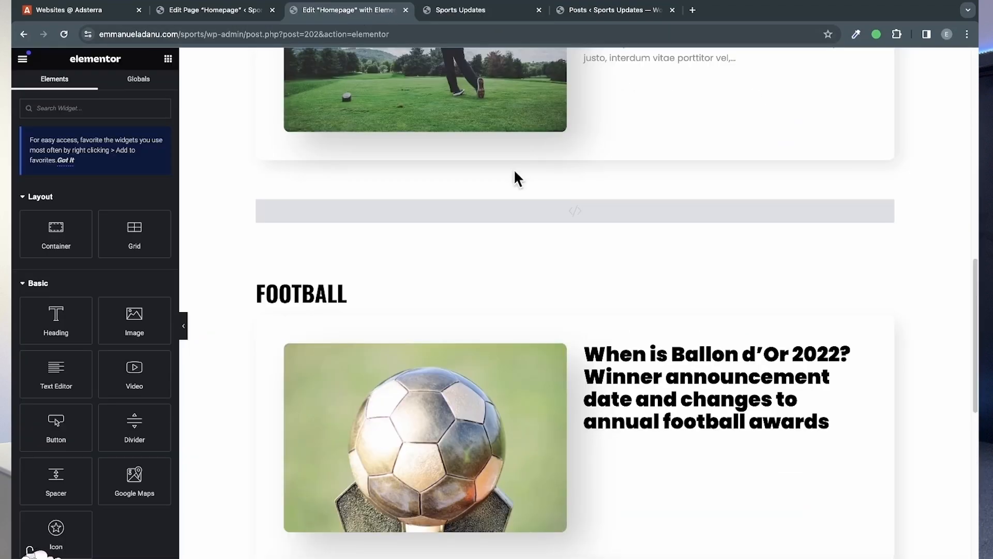
pyautogui.scroll(10, 513, 169)
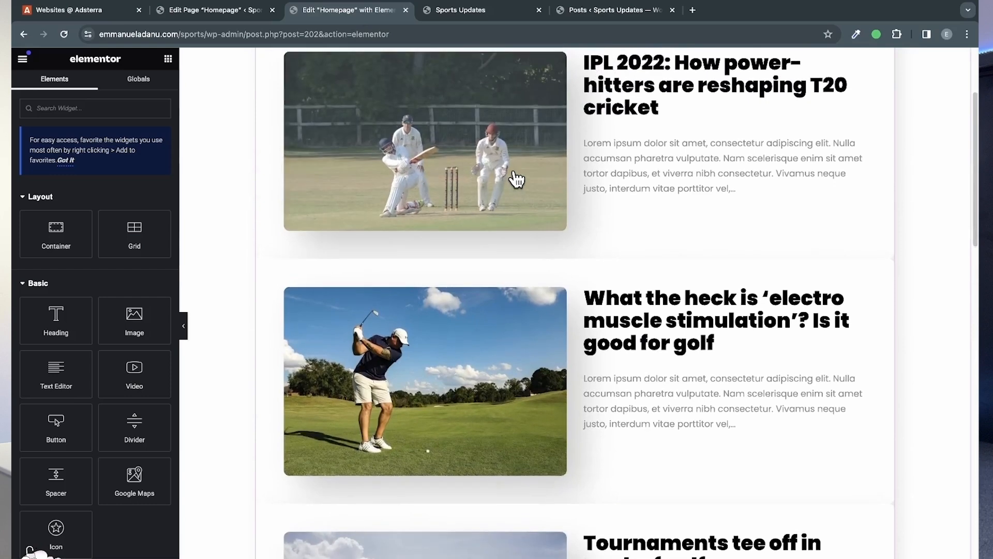
pyautogui.scroll(-2, 550, 278)
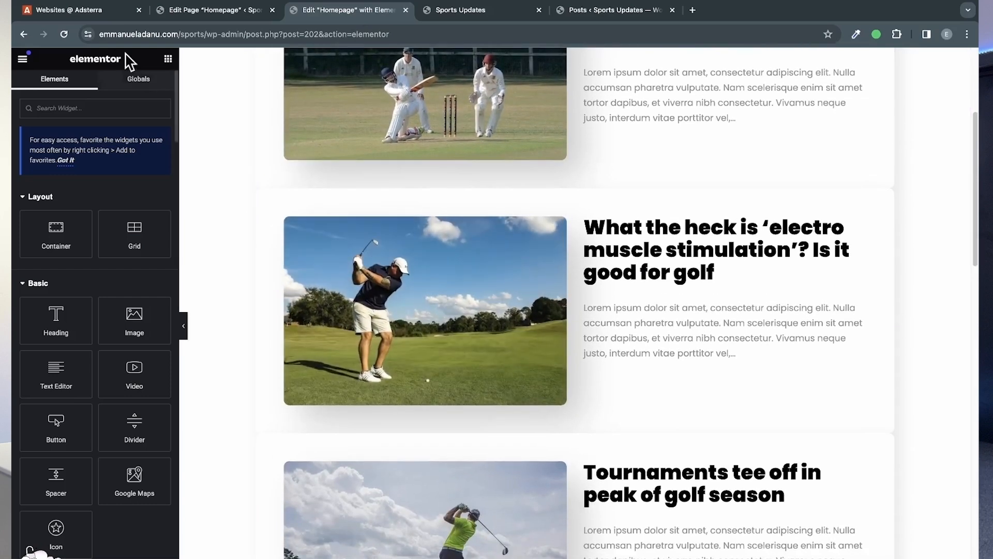
pyautogui.click(119, 14)
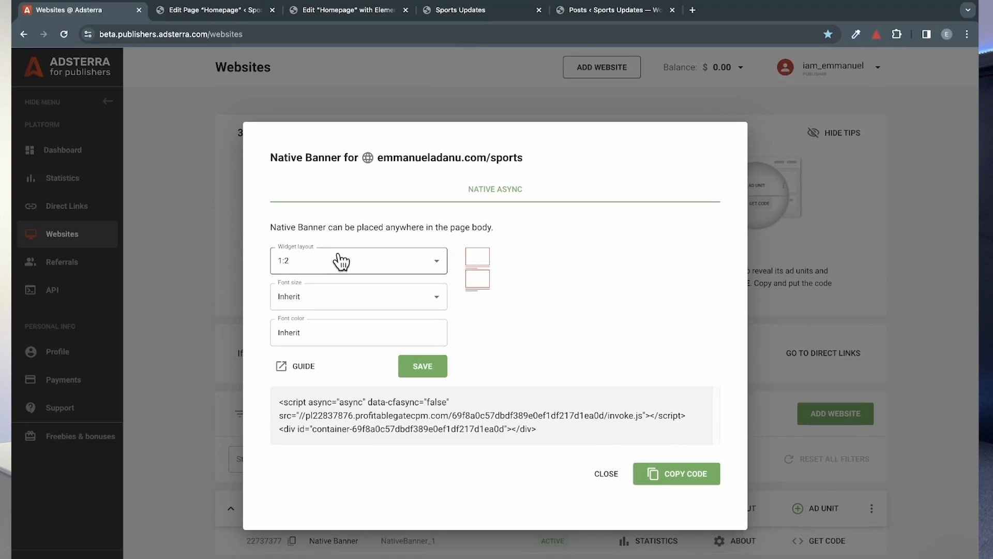
pyautogui.click(476, 11)
pyautogui.scroll(5, 598, 271)
pyautogui.scroll(-6, 599, 270)
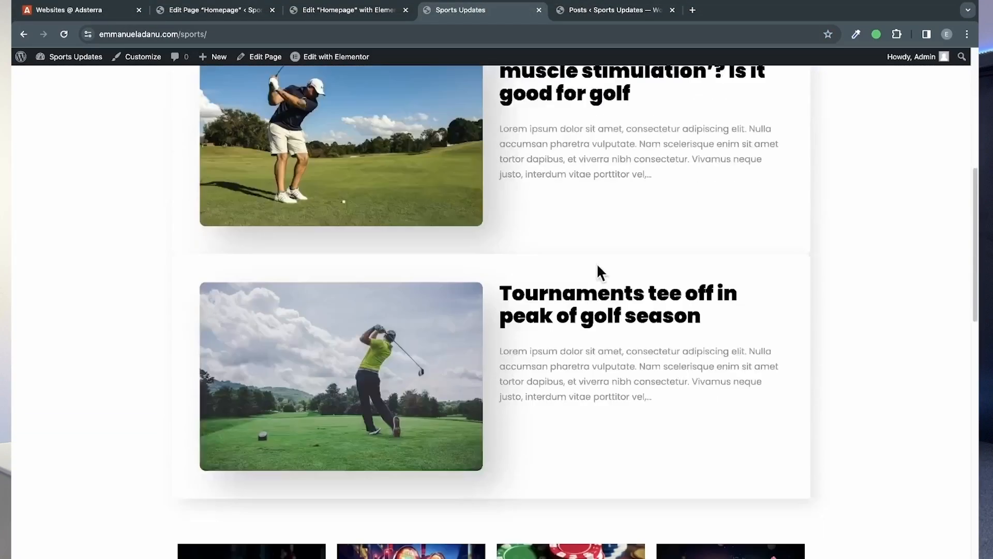
pyautogui.scroll(-5, 597, 271)
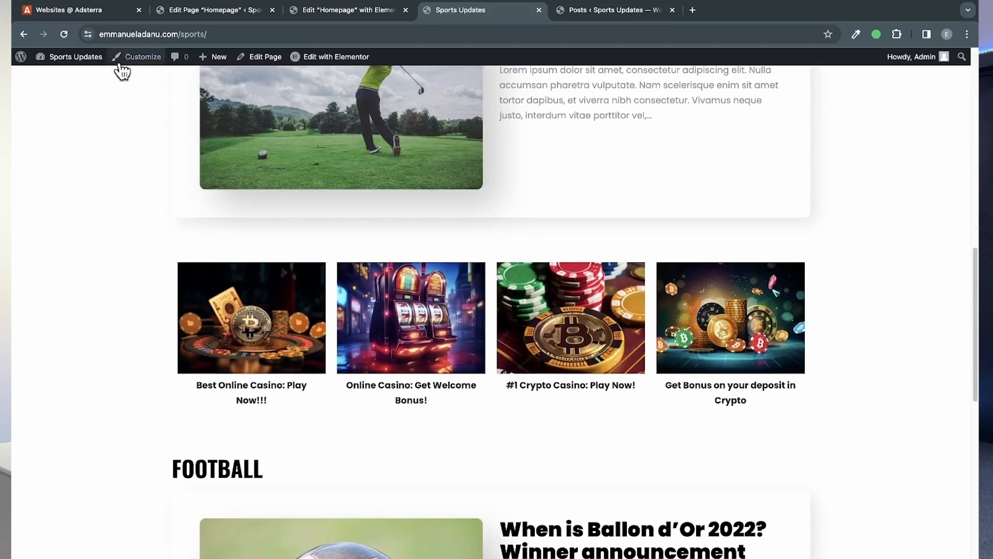
pyautogui.click(107, 13)
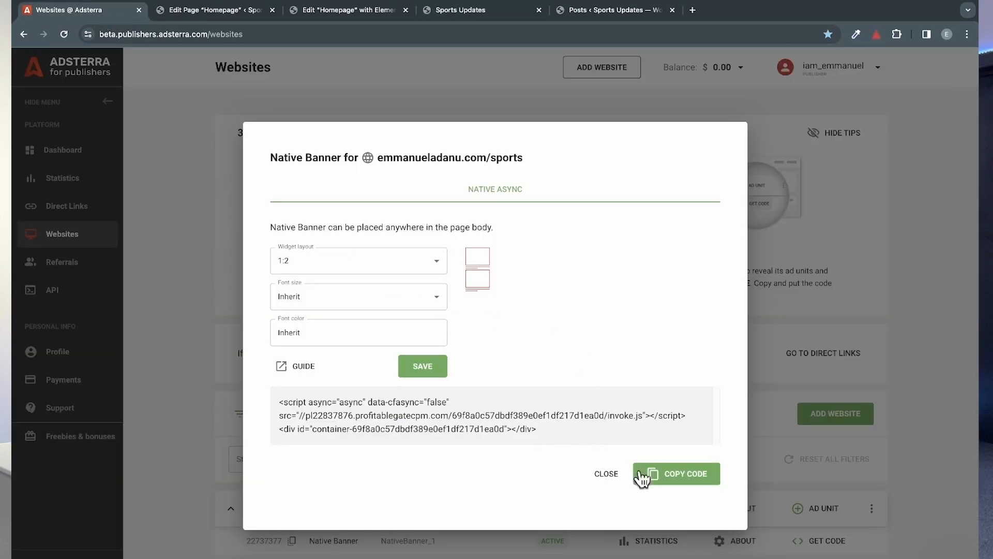
# Step: Close the Native Banner code and add a Banner 160x300 ad unit to the sports website
pyautogui.click(605, 475)
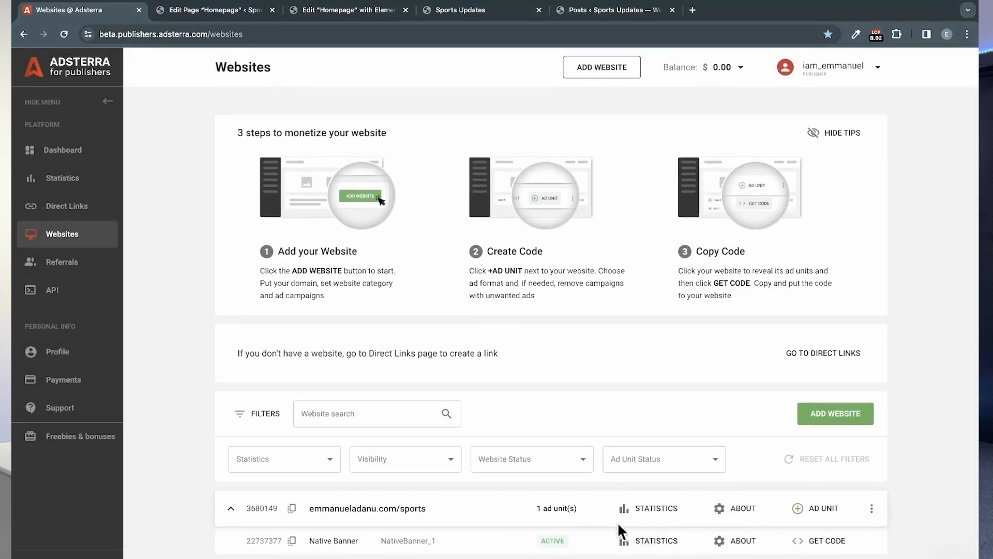
pyautogui.click(819, 515)
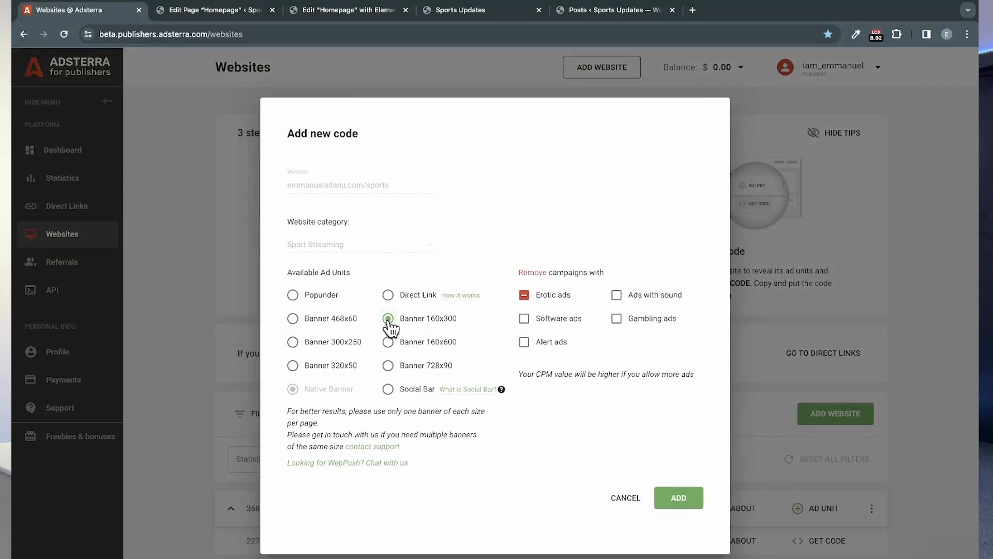
pyautogui.click(688, 496)
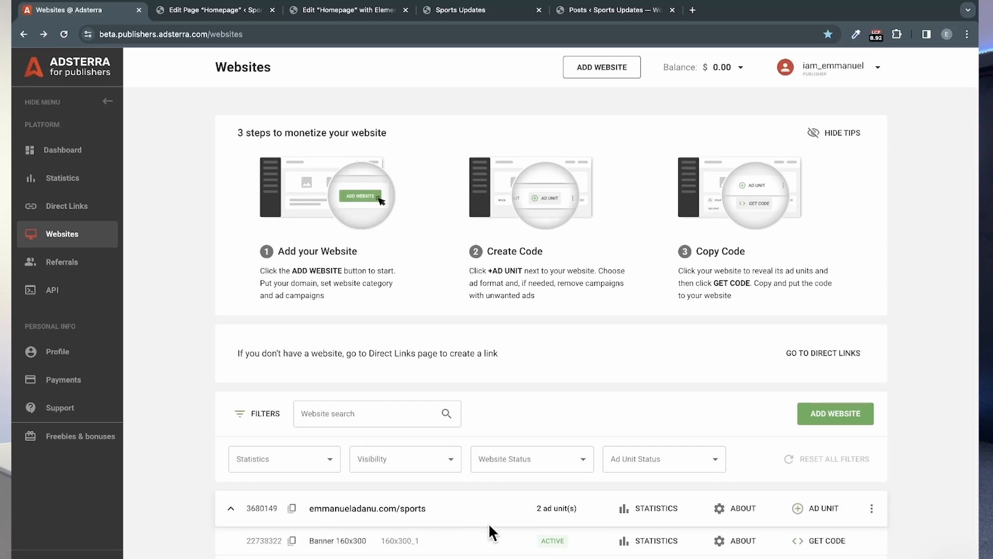
# Step: View the Banner 160x300 ad unit's statistics, and review the native banners and post sections on the live sports homepage
pyautogui.click(668, 541)
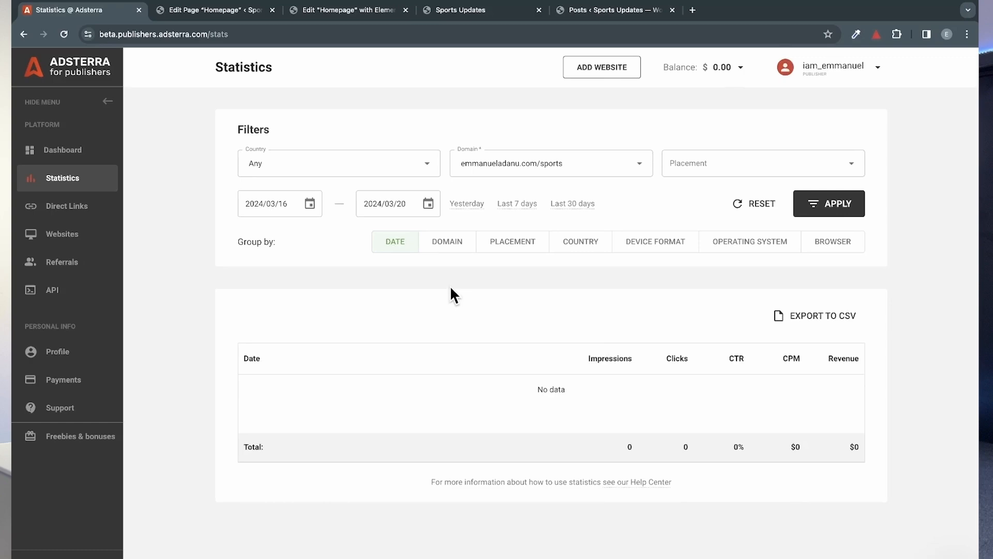
pyautogui.click(465, 10)
pyautogui.scroll(-2, 527, 215)
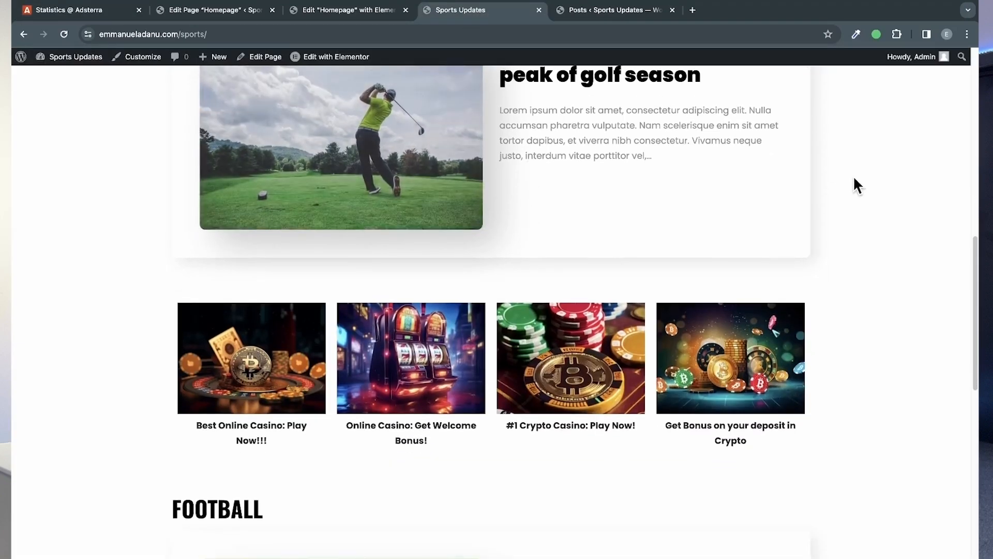
pyautogui.scroll(-2, 853, 185)
pyautogui.scroll(-4, 855, 182)
pyautogui.scroll(-5, 853, 184)
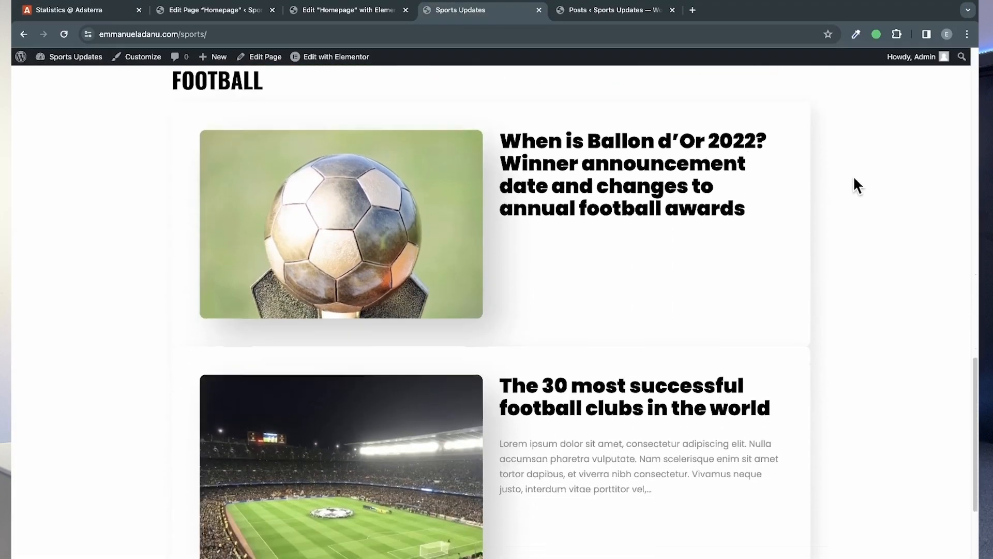
pyautogui.scroll(5, 640, 459)
pyautogui.scroll(10, 641, 459)
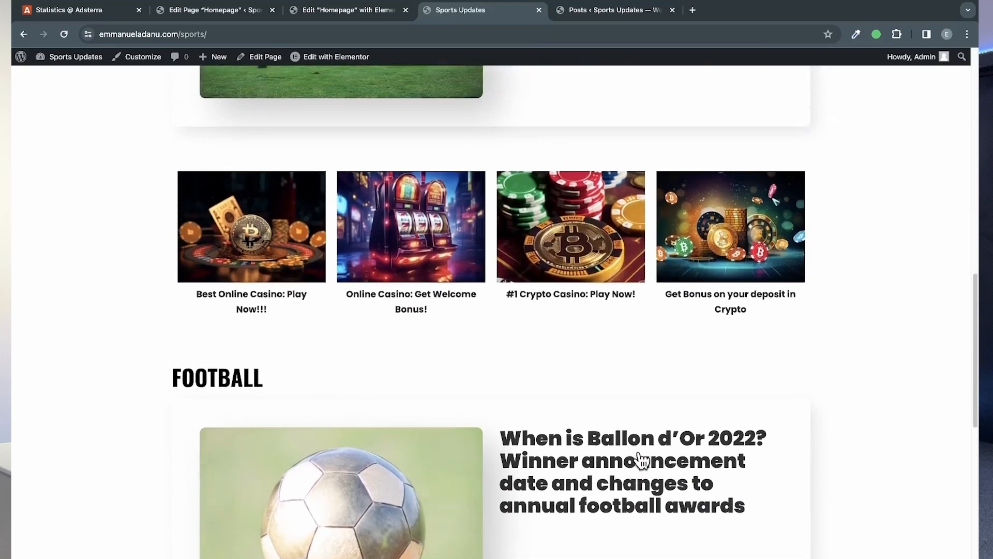
pyautogui.scroll(8, 640, 450)
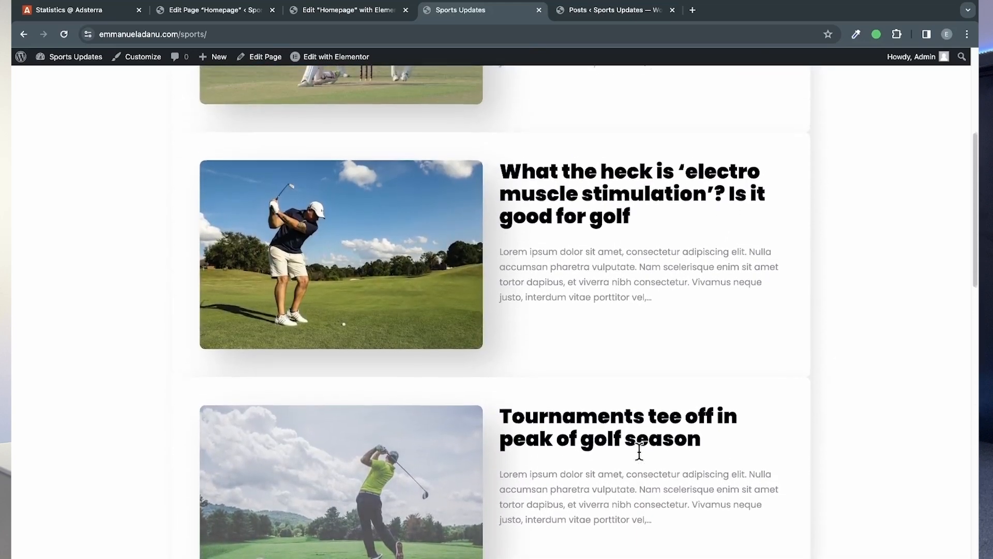